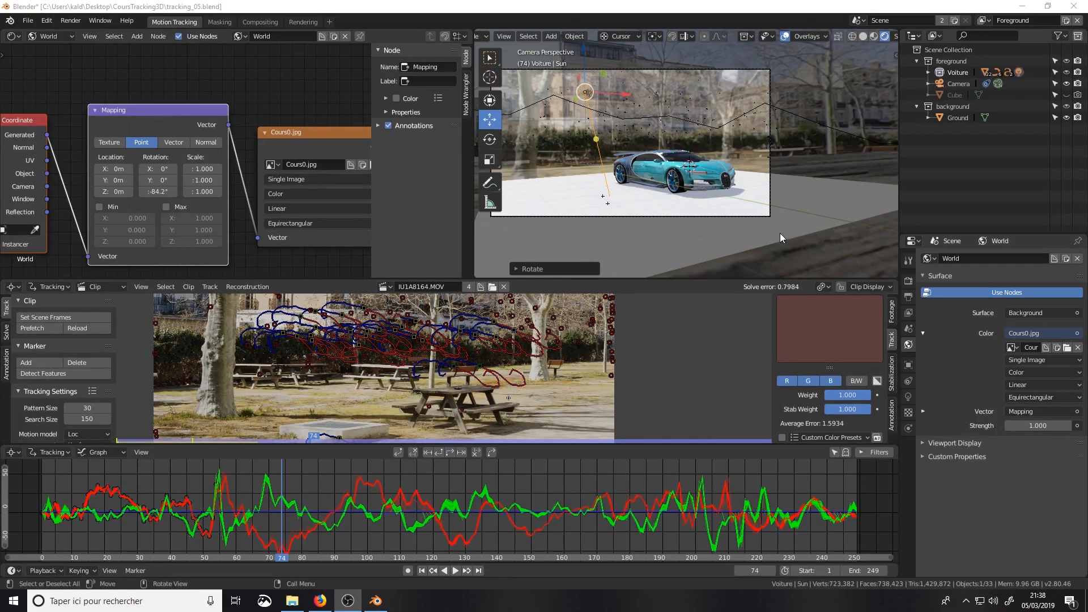
Step: Review the clip's camera solve, clean-up, orientation and scene setup options
{"action": "left_click", "coordinate": [6, 332]}
{"action": "scroll", "coordinate": [68, 362], "scroll_direction": "down", "scroll_amount": 3}
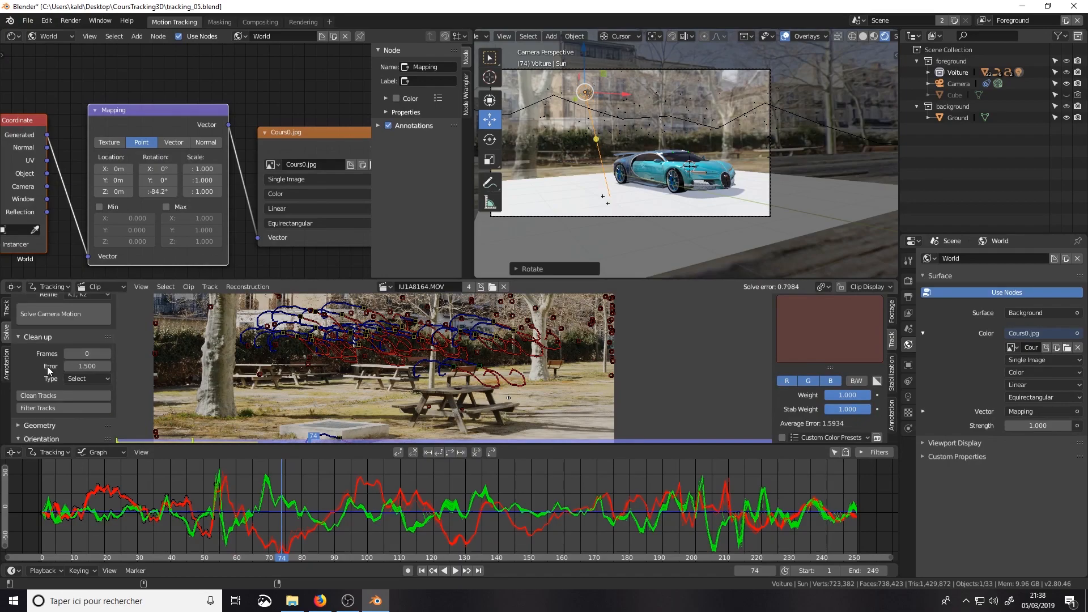
{"action": "scroll", "coordinate": [34, 385], "scroll_direction": "down", "scroll_amount": 5}
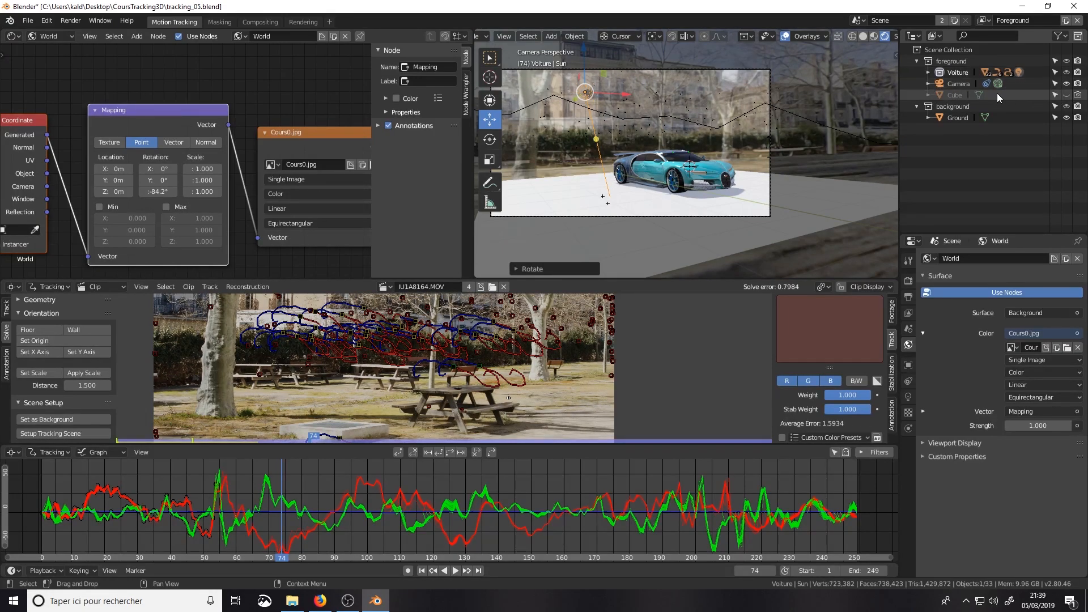
Step: Check the hidden Cube by toggling its viewport visibility, and select the Ground object in the background collection
{"action": "left_click", "coordinate": [1066, 95]}
{"action": "left_click", "coordinate": [1067, 95]}
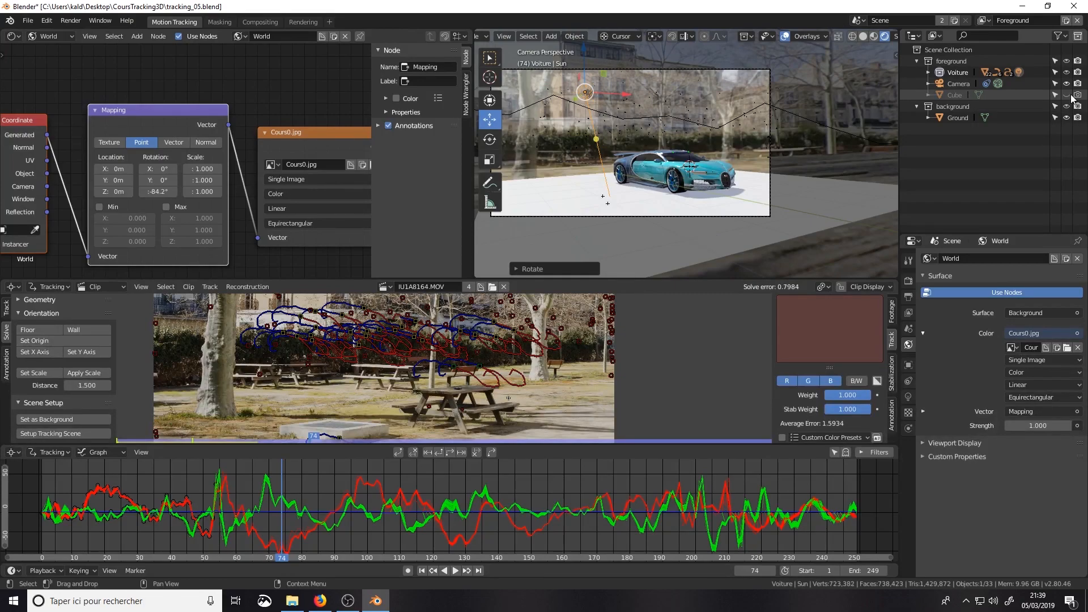
{"action": "left_click", "coordinate": [955, 119]}
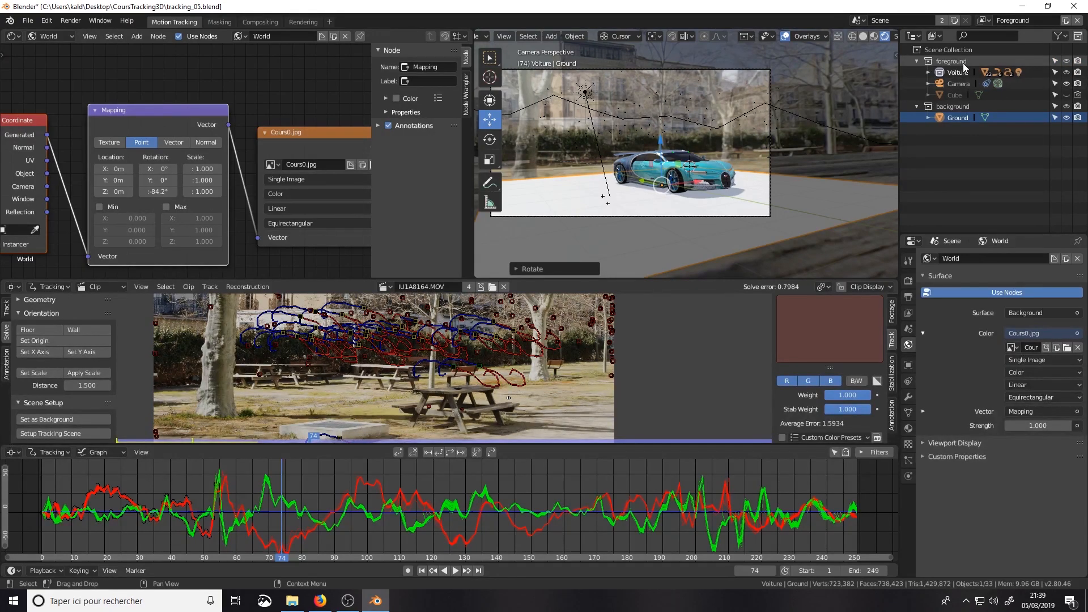
Step: Examine the compositing node tree that combines the movie clip and both render layers through Alpha Over nodes
{"action": "left_click", "coordinate": [258, 22]}
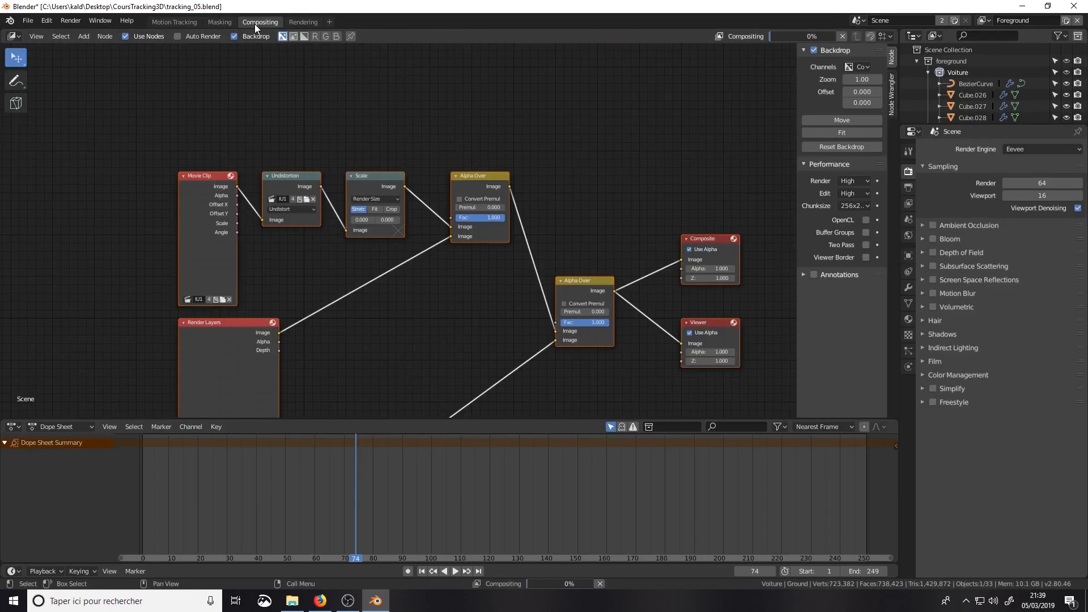
{"action": "middle_click_drag", "start_coordinate": [343, 267], "coordinate": [450, 147]}
{"action": "scroll", "coordinate": [457, 213], "scroll_direction": "down", "scroll_amount": 7}
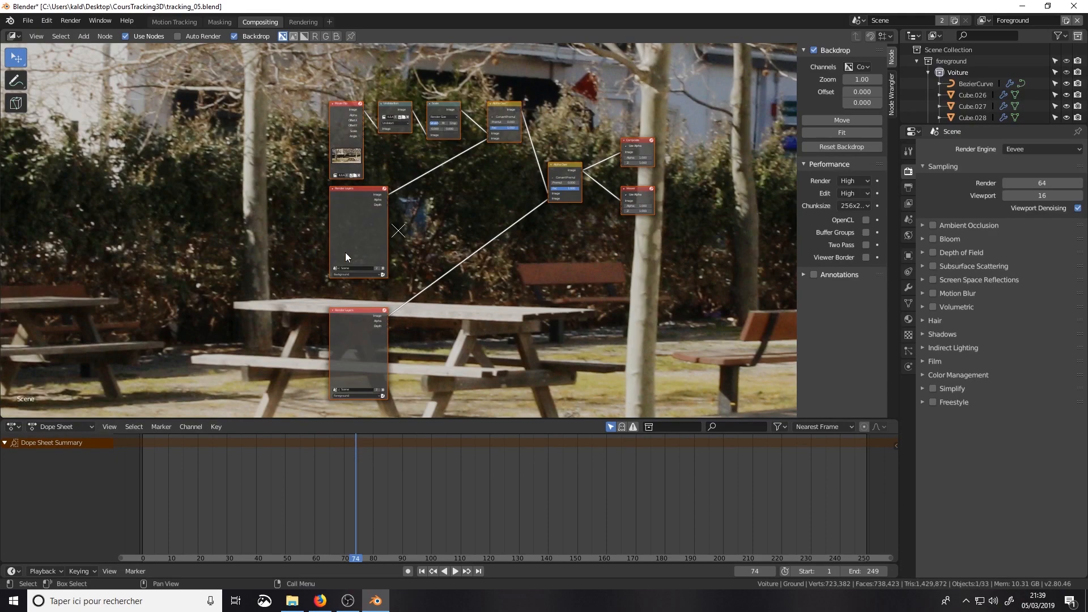
{"action": "scroll", "coordinate": [344, 248], "scroll_direction": "up", "scroll_amount": 1}
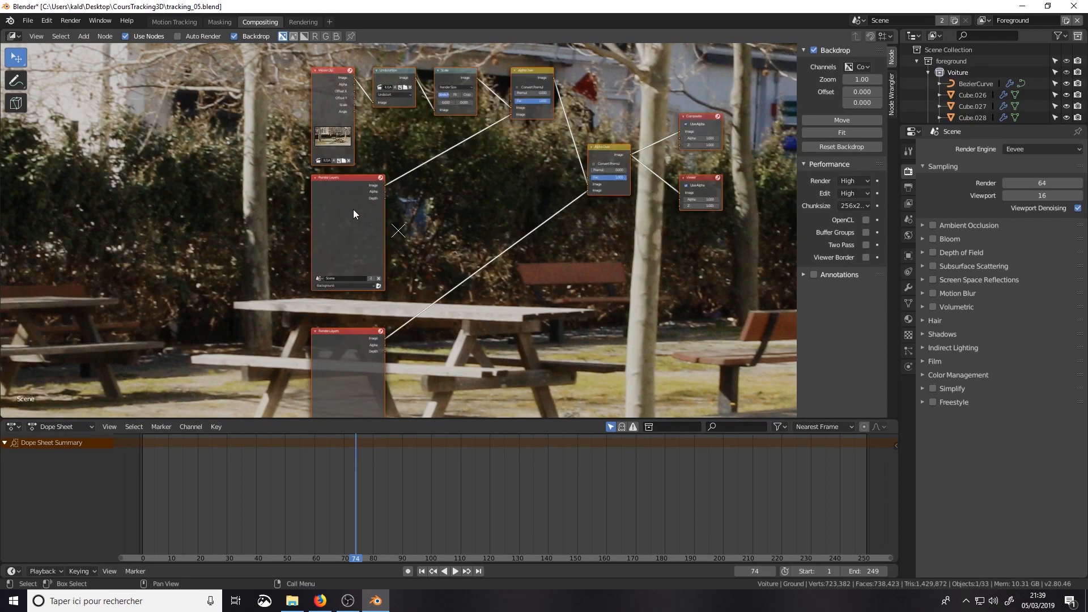
{"action": "scroll", "coordinate": [346, 368], "scroll_direction": "down", "scroll_amount": 1}
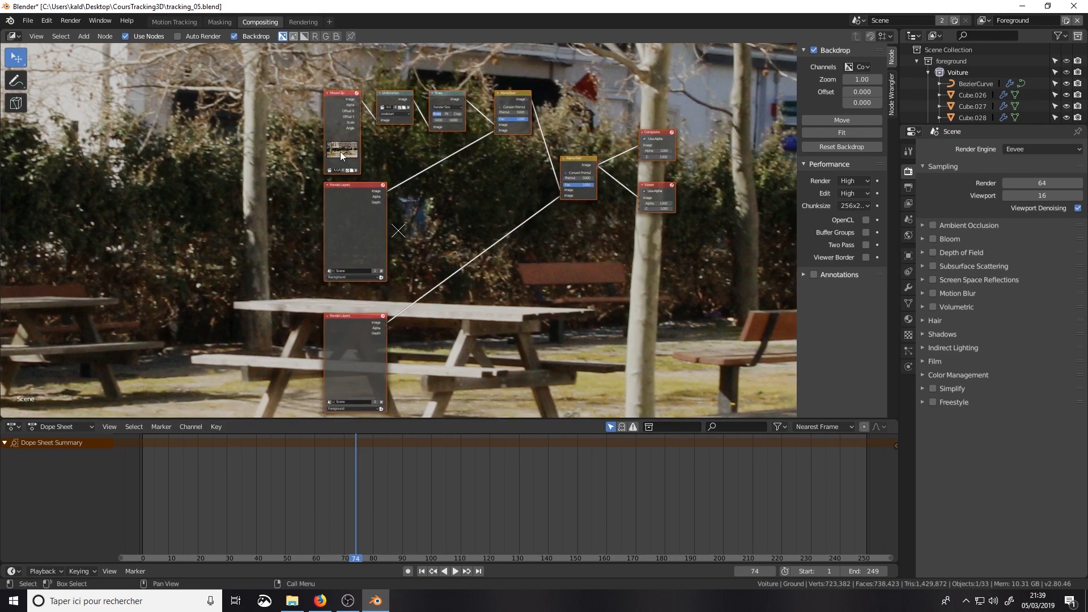
Step: Play the tracked shot from frame 1 in the camera view, stop at frame 36 and hide the Ground object
{"action": "left_click", "coordinate": [188, 22]}
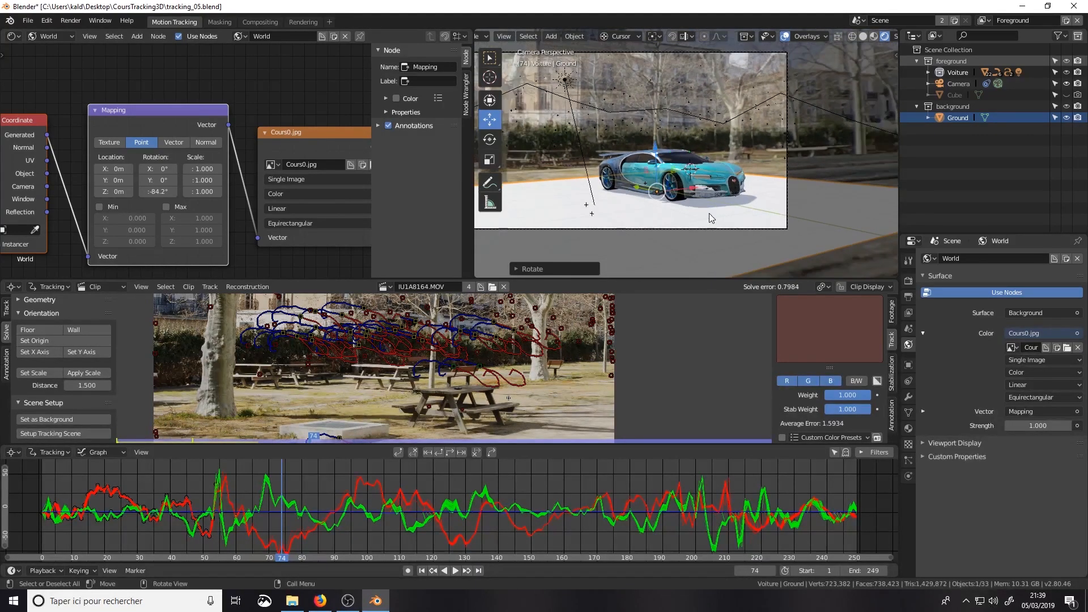
{"action": "scroll", "coordinate": [709, 214], "scroll_direction": "up", "scroll_amount": 1}
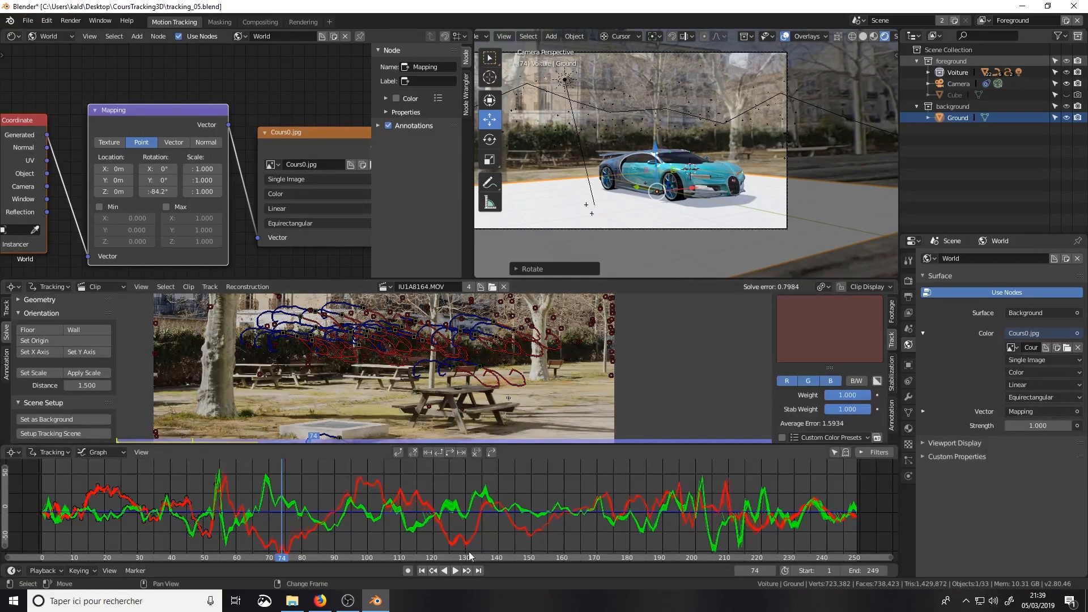
{"action": "left_click", "coordinate": [421, 570]}
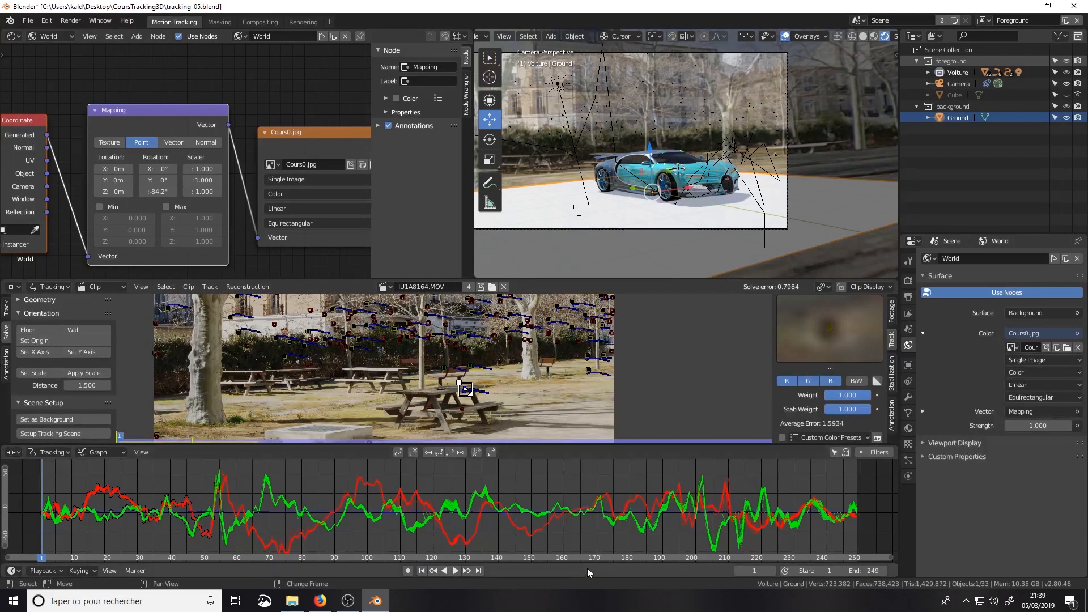
{"action": "left_click", "coordinate": [455, 571]}
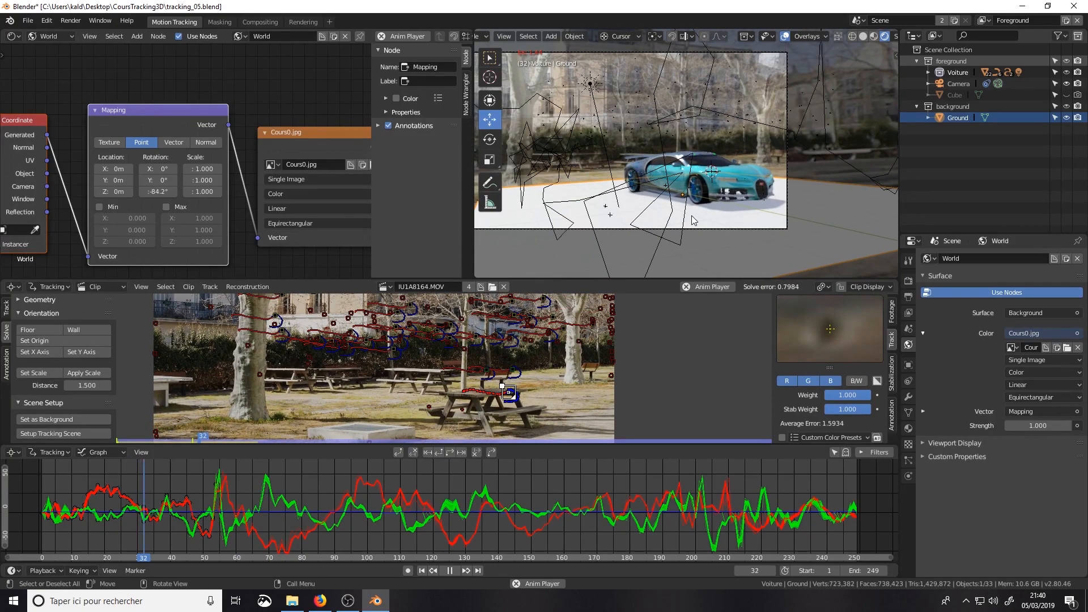
{"action": "left_click", "coordinate": [450, 571]}
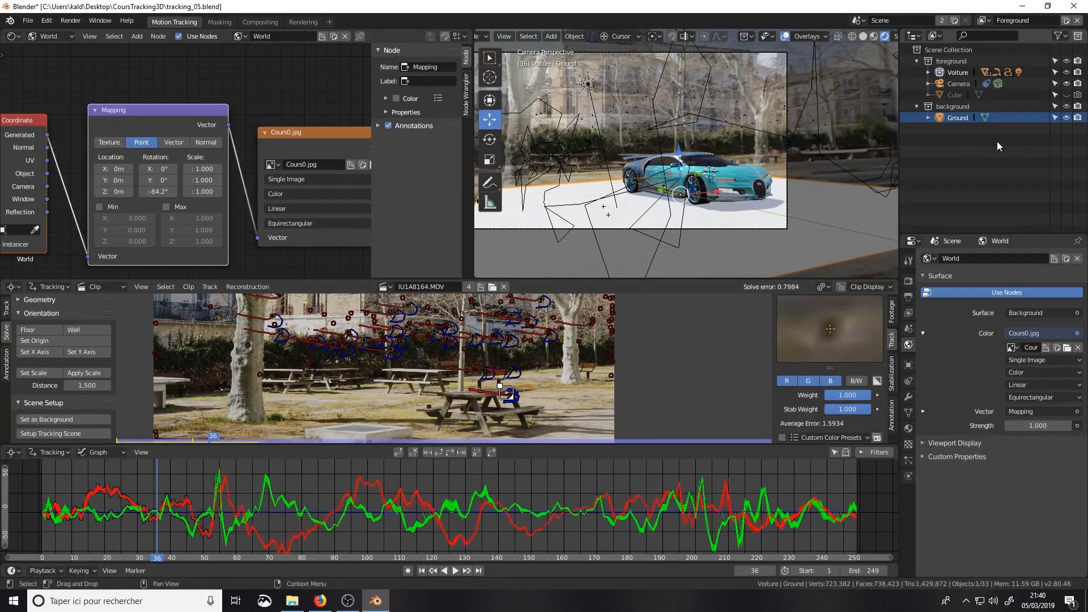
{"action": "key", "text": "h"}
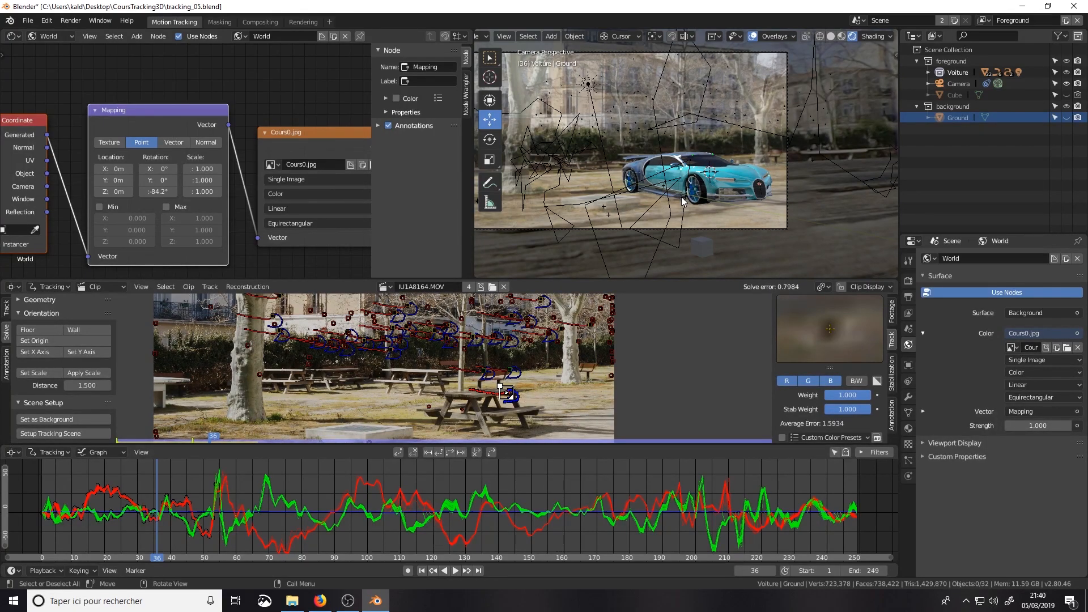
Step: Switch to Firefox and review the Bugatti Chiron 2017 Sports Car model page on Free3D, including its file formats and description
{"action": "left_click", "coordinate": [320, 601]}
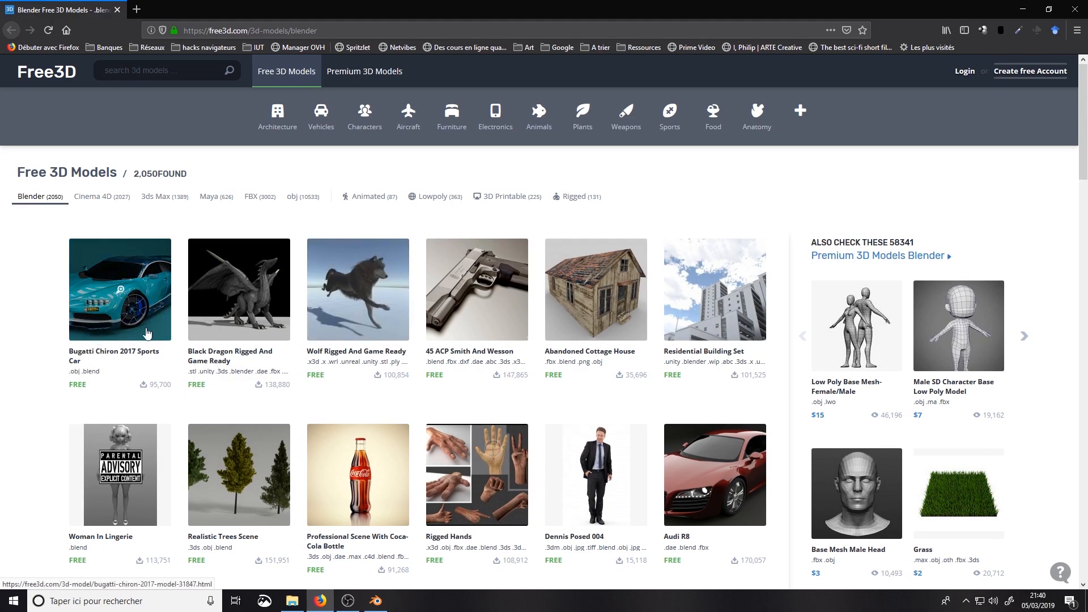
{"action": "left_click", "coordinate": [109, 319]}
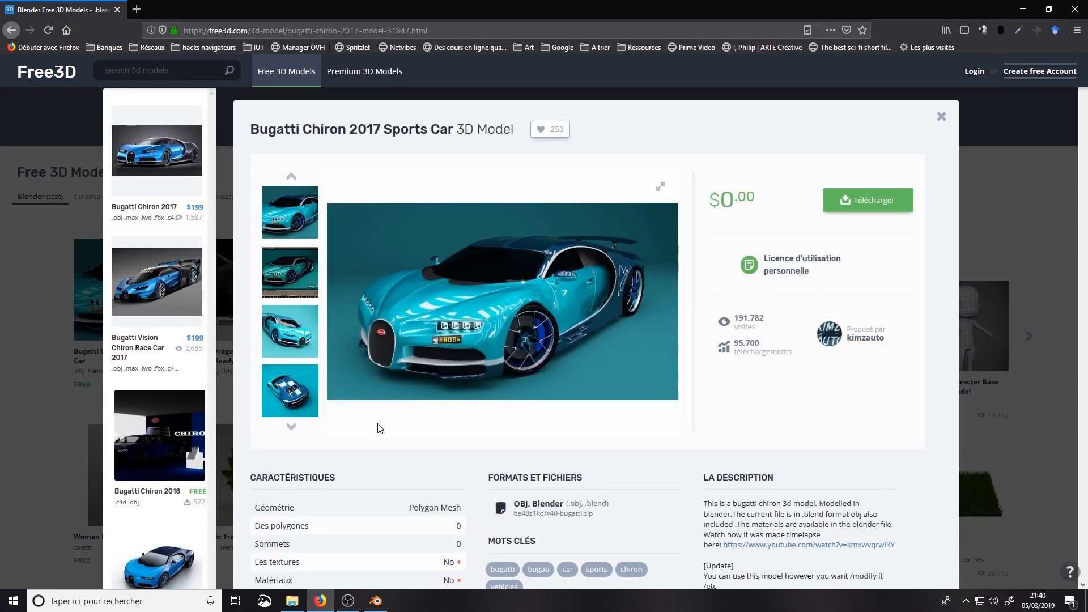
{"action": "scroll", "coordinate": [504, 408], "scroll_direction": "down", "scroll_amount": 4}
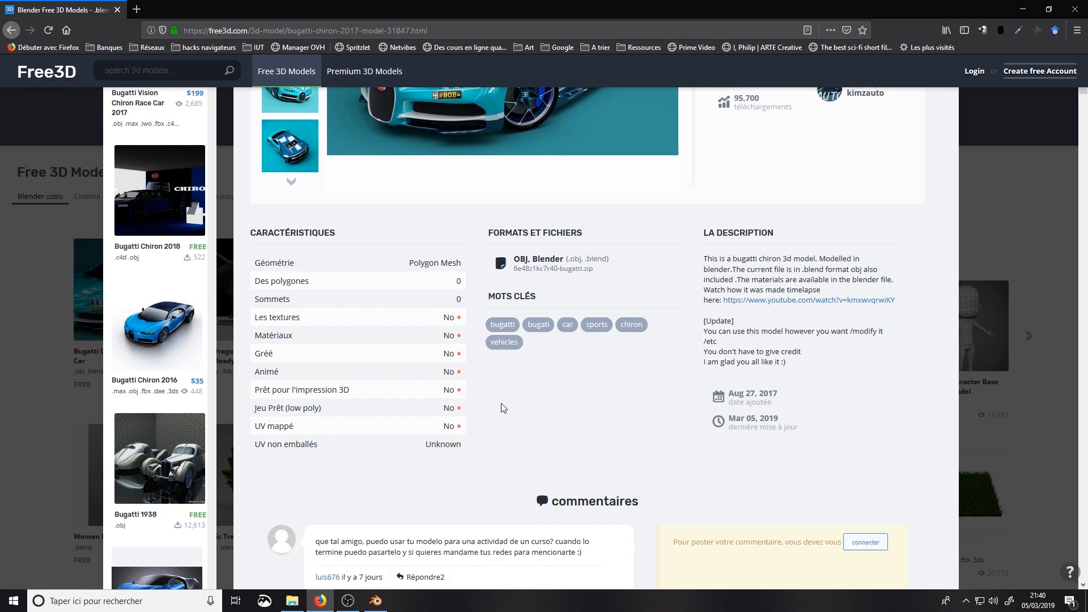
{"action": "scroll", "coordinate": [504, 407], "scroll_direction": "down", "scroll_amount": 2}
{"action": "scroll", "coordinate": [504, 407], "scroll_direction": "up", "scroll_amount": 3}
{"action": "scroll", "coordinate": [503, 407], "scroll_direction": "up", "scroll_amount": 3}
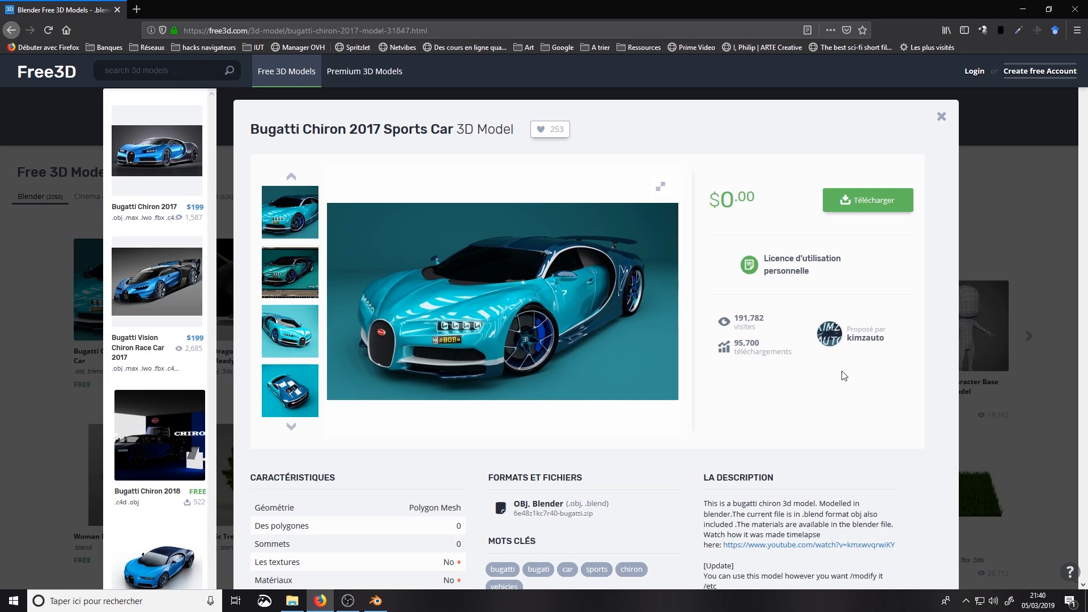
{"action": "left_click", "coordinate": [938, 118]}
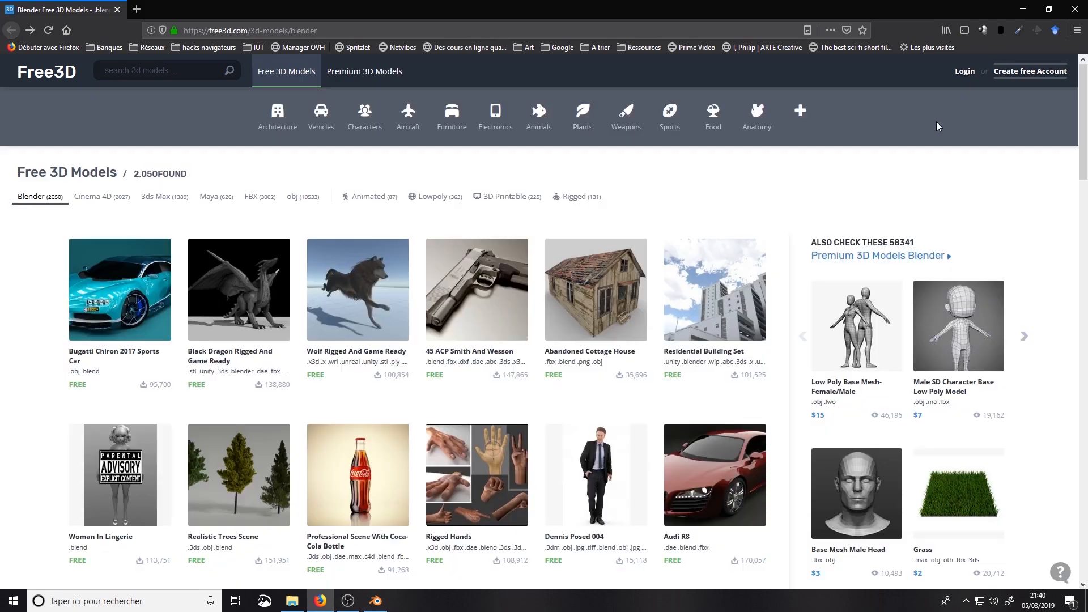
{"action": "left_click", "coordinate": [1020, 9]}
Step: Expand the Voiture collection, select the stray block in front of the car and hide Cube.038 in the viewport
{"action": "scroll", "coordinate": [777, 182], "scroll_direction": "up", "scroll_amount": 4}
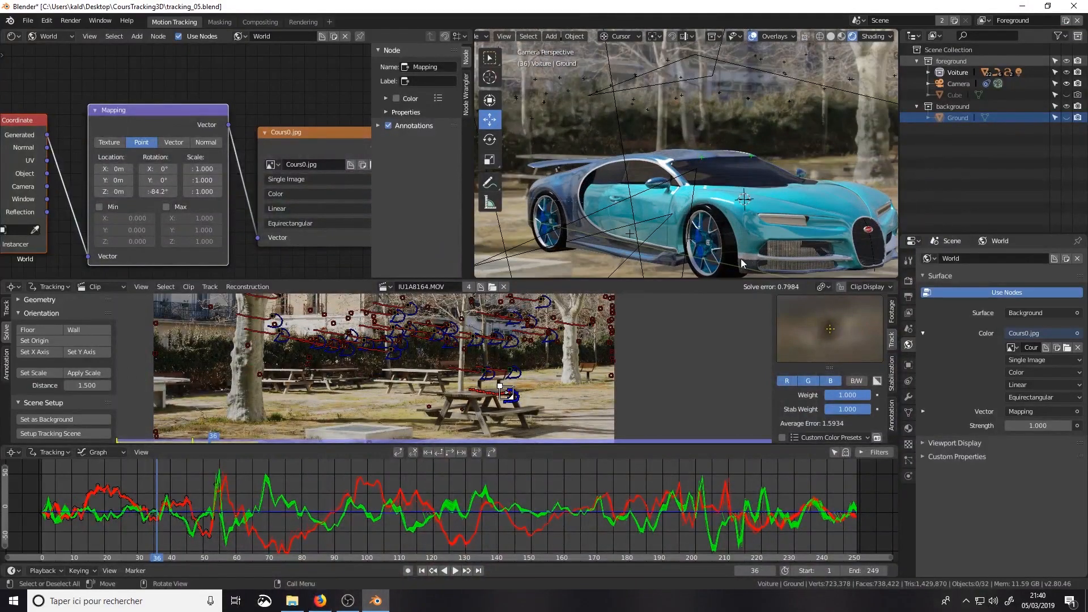
{"action": "scroll", "coordinate": [810, 246], "scroll_direction": "down", "scroll_amount": 3}
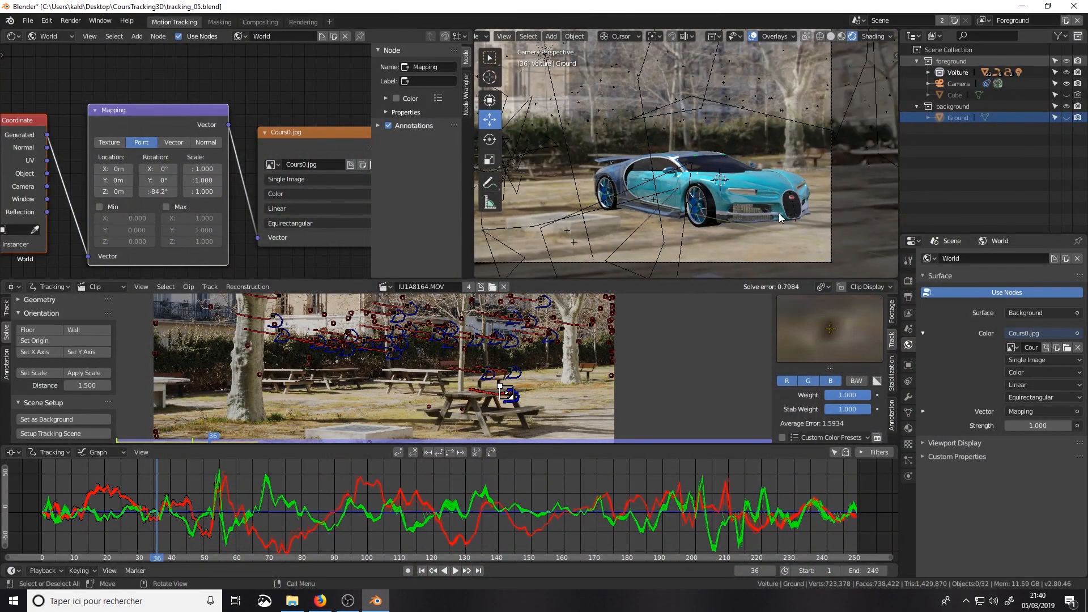
{"action": "left_click", "coordinate": [928, 72]}
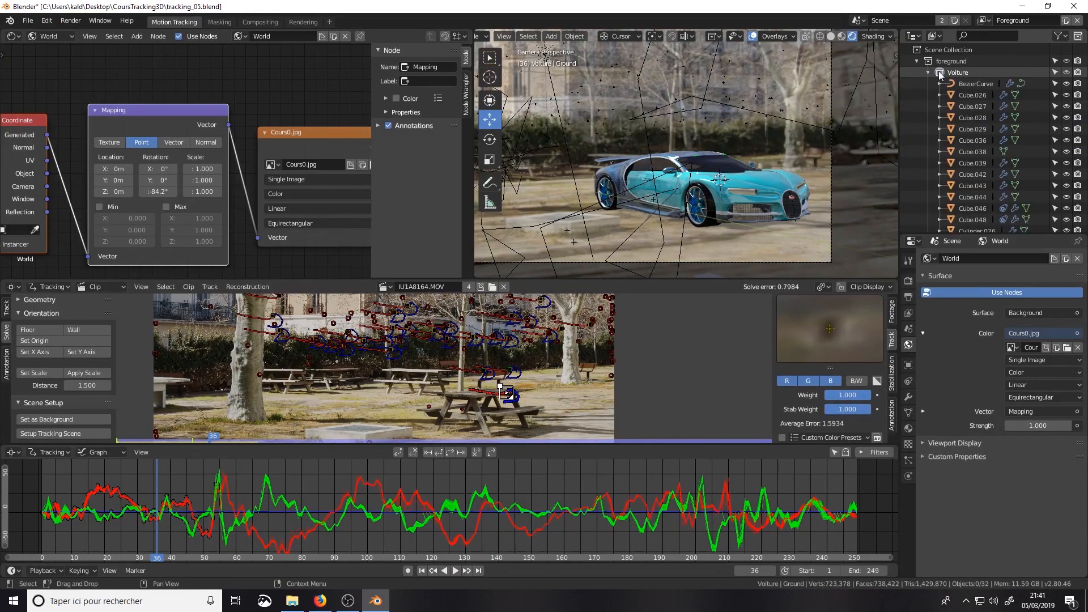
{"action": "left_click", "coordinate": [960, 72]}
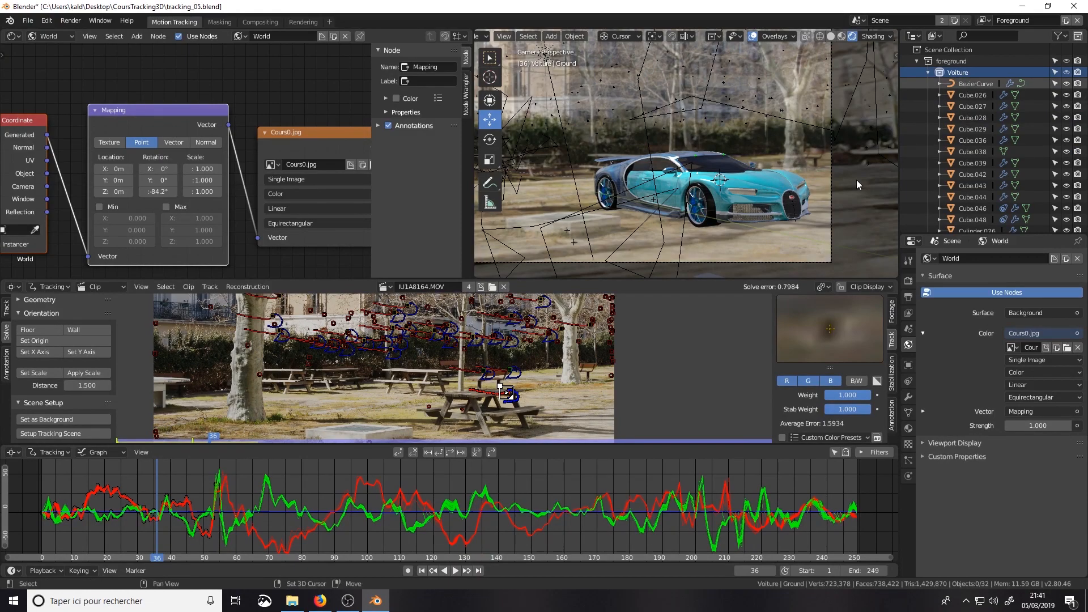
{"action": "scroll", "coordinate": [987, 177], "scroll_direction": "down", "scroll_amount": 15}
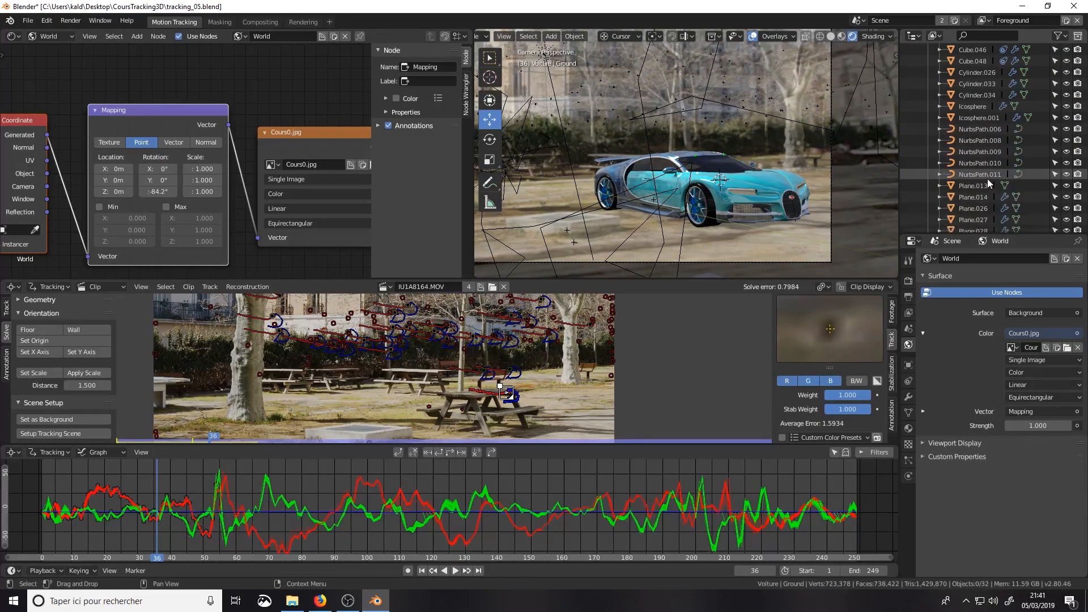
{"action": "left_click", "coordinate": [711, 273]}
{"action": "scroll", "coordinate": [1037, 158], "scroll_direction": "up", "scroll_amount": 5}
{"action": "scroll", "coordinate": [1037, 158], "scroll_direction": "up", "scroll_amount": 5}
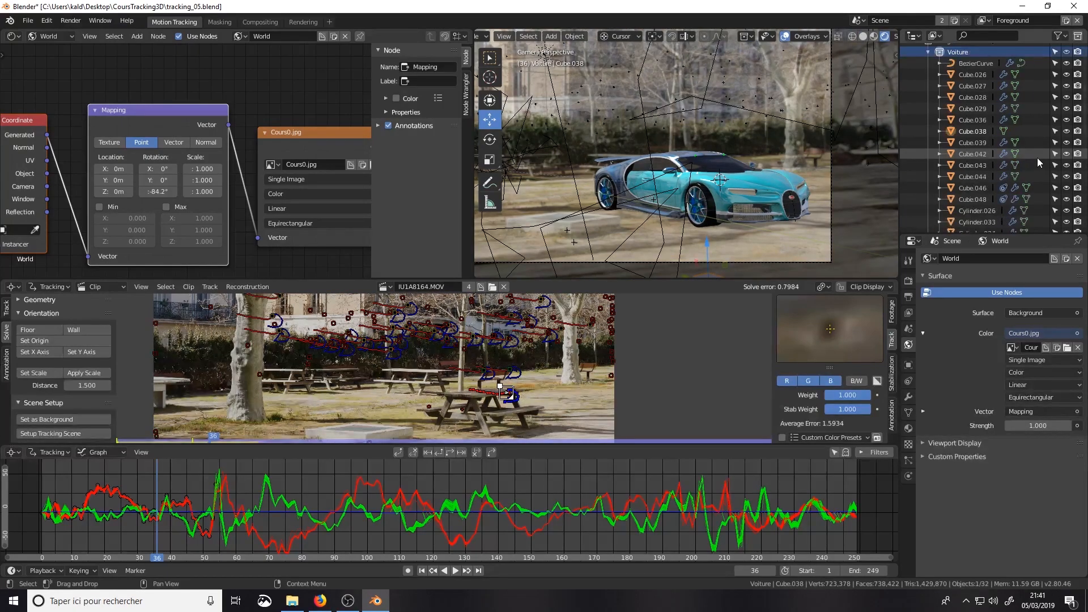
{"action": "left_click", "coordinate": [1067, 132]}
Step: Add a plane mesh to the scene inside the Voiture collection
{"action": "key", "text": "shift+a"}
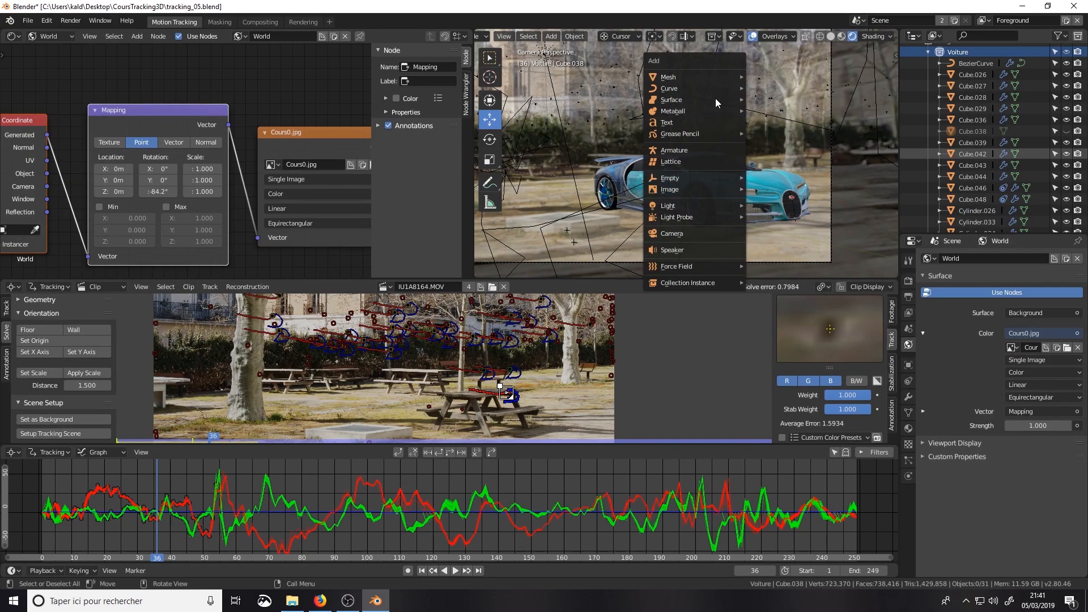
{"action": "mouse_move", "coordinate": [715, 79]}
{"action": "left_click", "coordinate": [771, 76]}
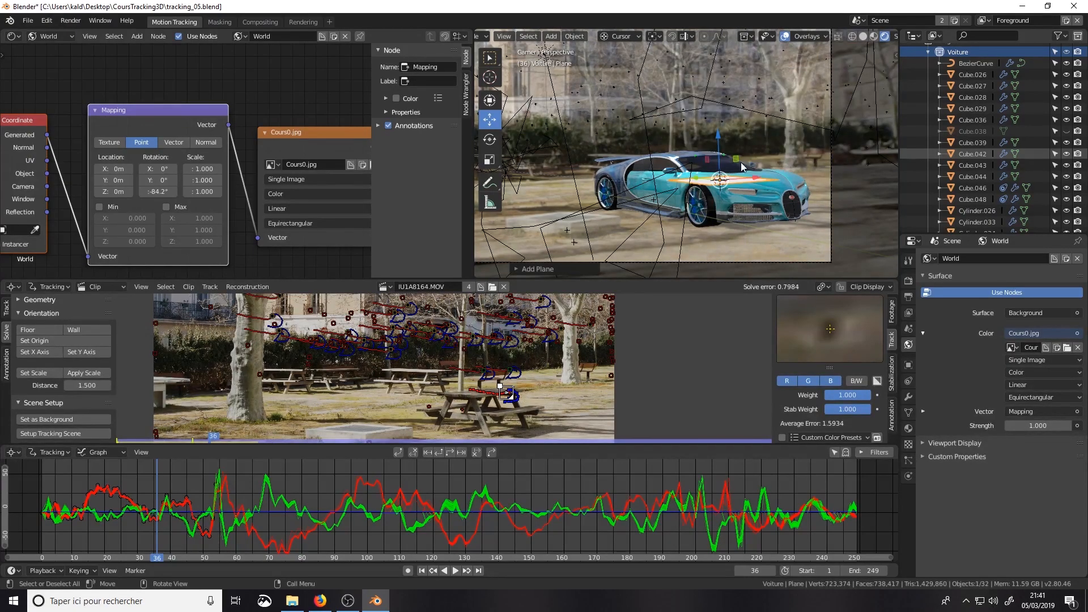
{"action": "scroll", "coordinate": [936, 98], "scroll_direction": "down", "scroll_amount": 10}
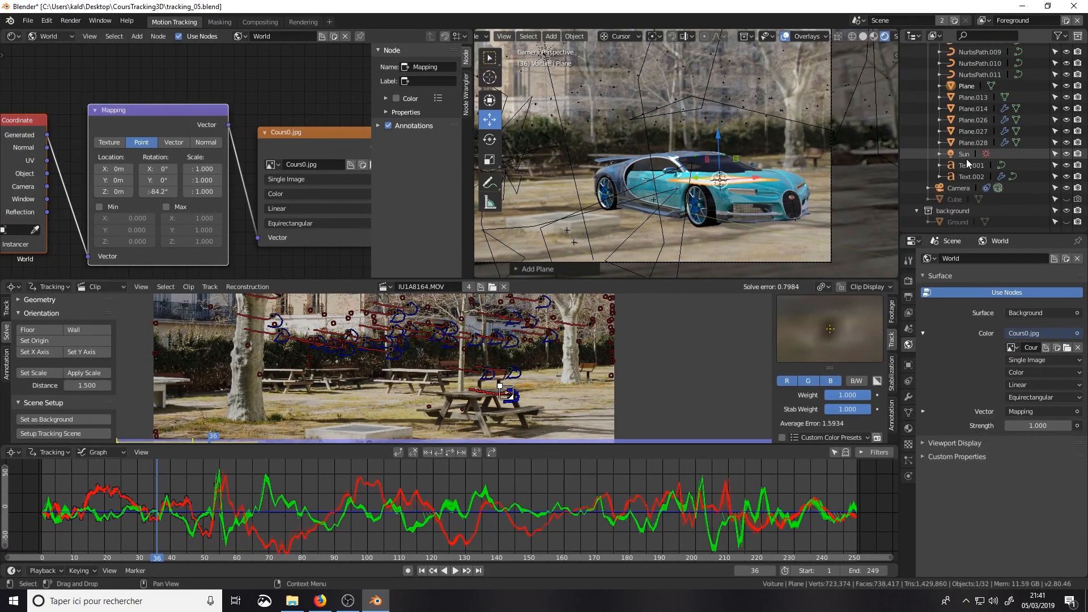
{"action": "scroll", "coordinate": [967, 158], "scroll_direction": "up", "scroll_amount": 2}
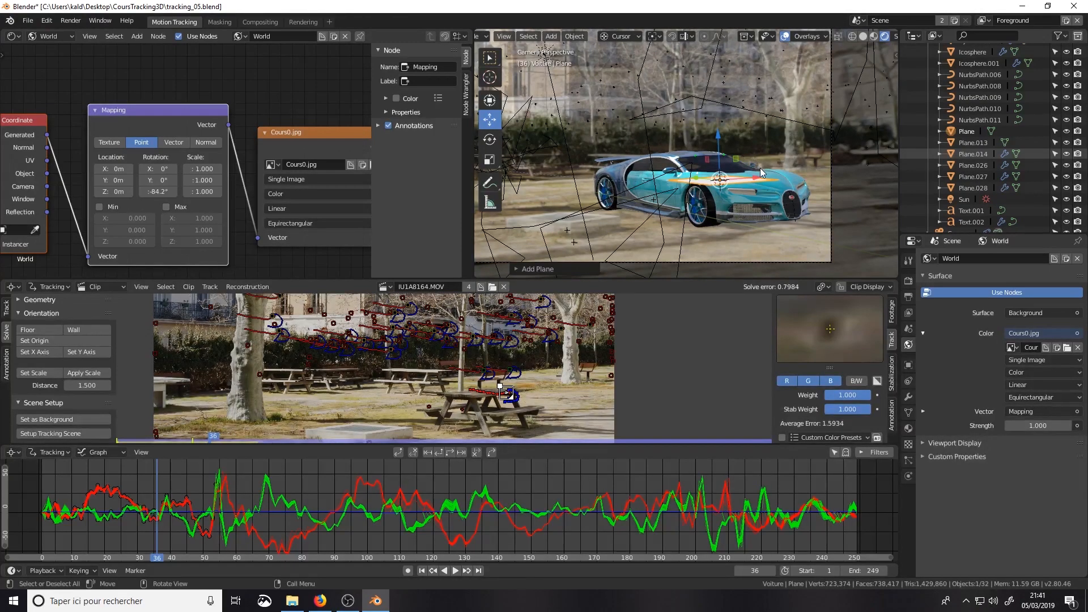
Step: Rotate the new plane 90° about the X axis so it stands upright
{"action": "key", "text": "r"}
{"action": "type", "text": "x"}
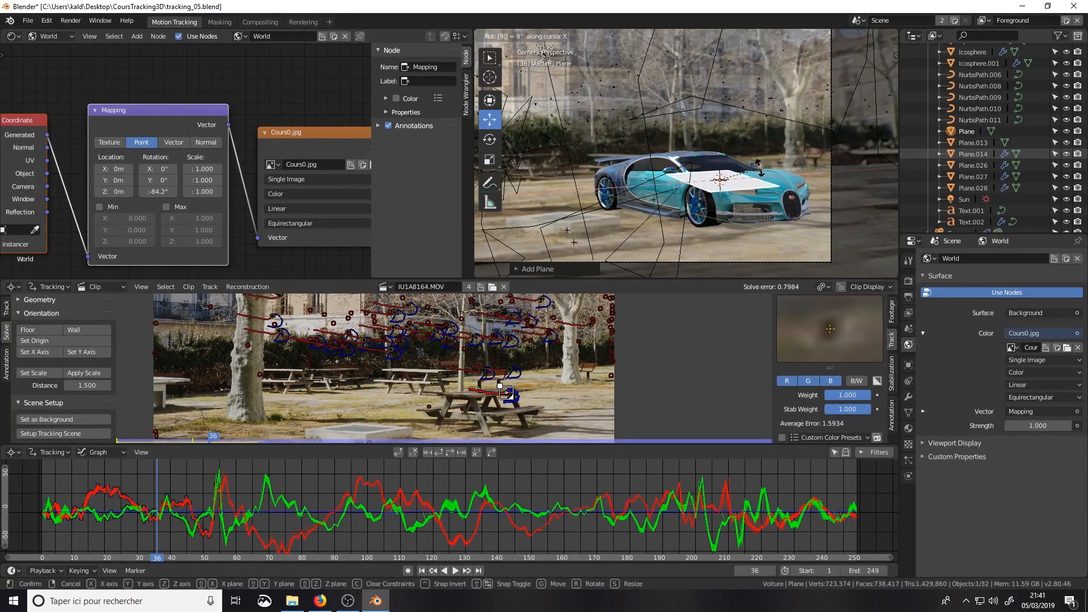
{"action": "type", "text": "90"}
{"action": "key", "text": "Return"}
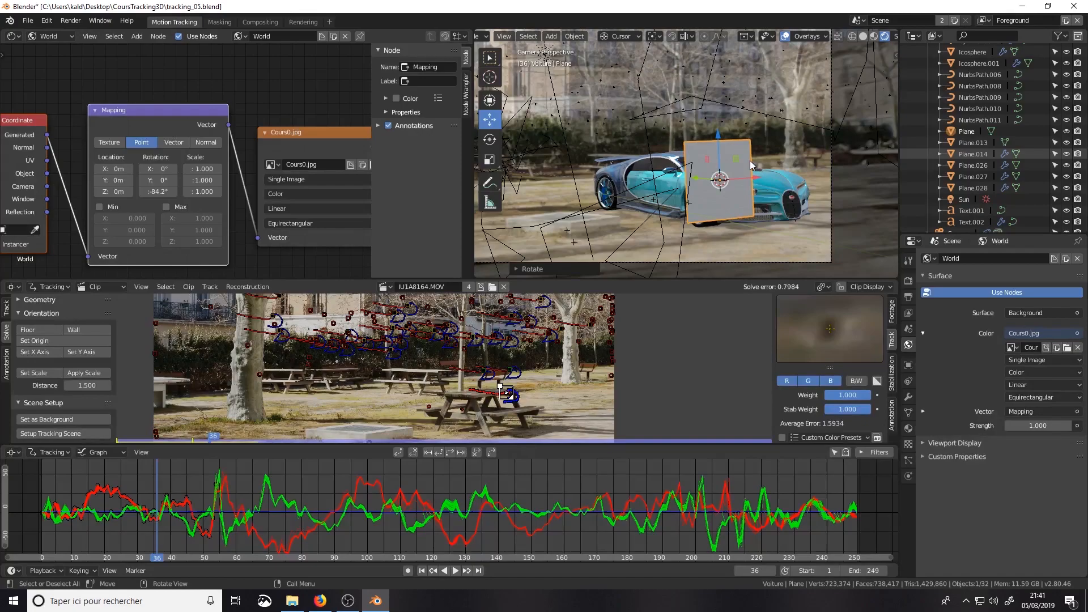
Step: Move the plane to the front of the car, just behind the radiator grille
{"action": "key", "text": "KP_1"}
{"action": "left_click_drag", "start_coordinate": [759, 160], "coordinate": [894, 189]}
{"action": "middle_click_drag", "start_coordinate": [872, 206], "coordinate": [856, 134]}
{"action": "left_click_drag", "start_coordinate": [792, 215], "coordinate": [765, 267]}
{"action": "scroll", "coordinate": [762, 106], "scroll_direction": "up", "scroll_amount": 6}
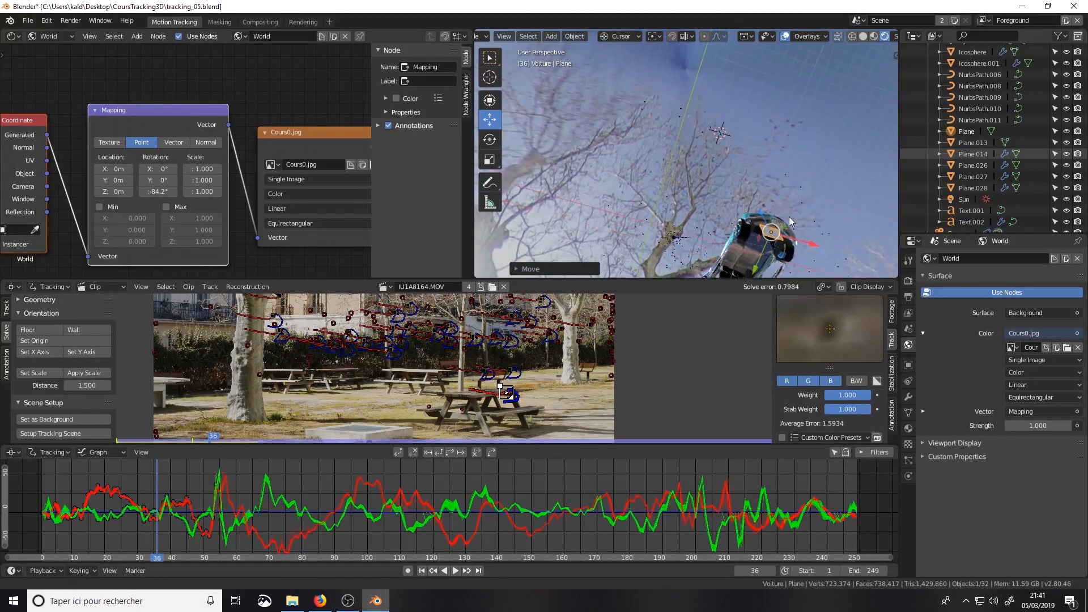
{"action": "middle_click_drag", "start_coordinate": [766, 130], "coordinate": [727, 185]}
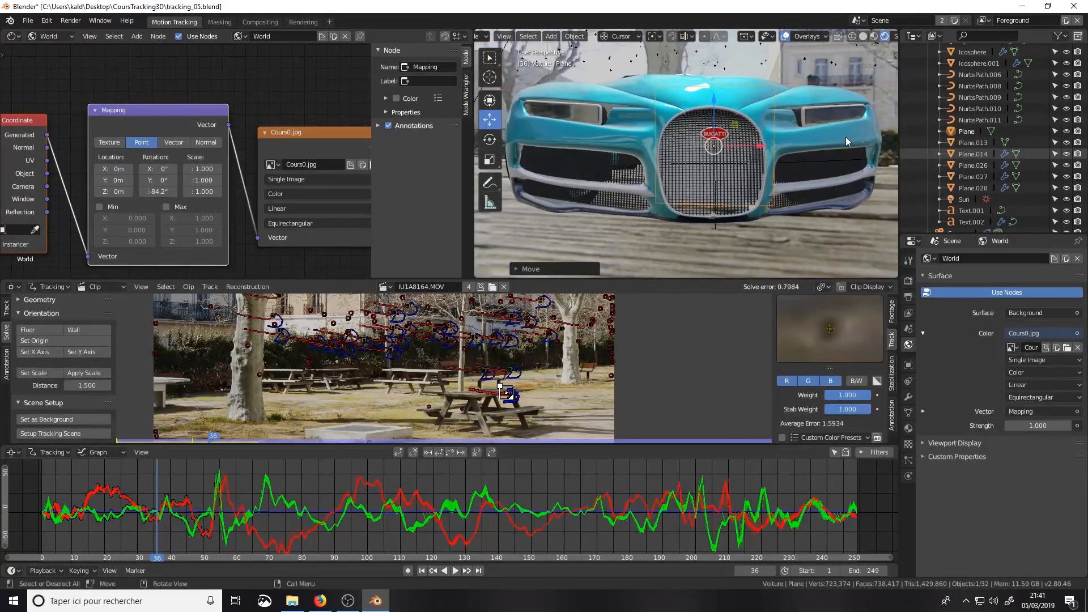
Step: Scale the plane's geometry down along Z and widen it along X so it spans the grille and side air intakes
{"action": "key", "text": "Tab"}
{"action": "key", "text": "s"}
{"action": "key", "text": "z"}
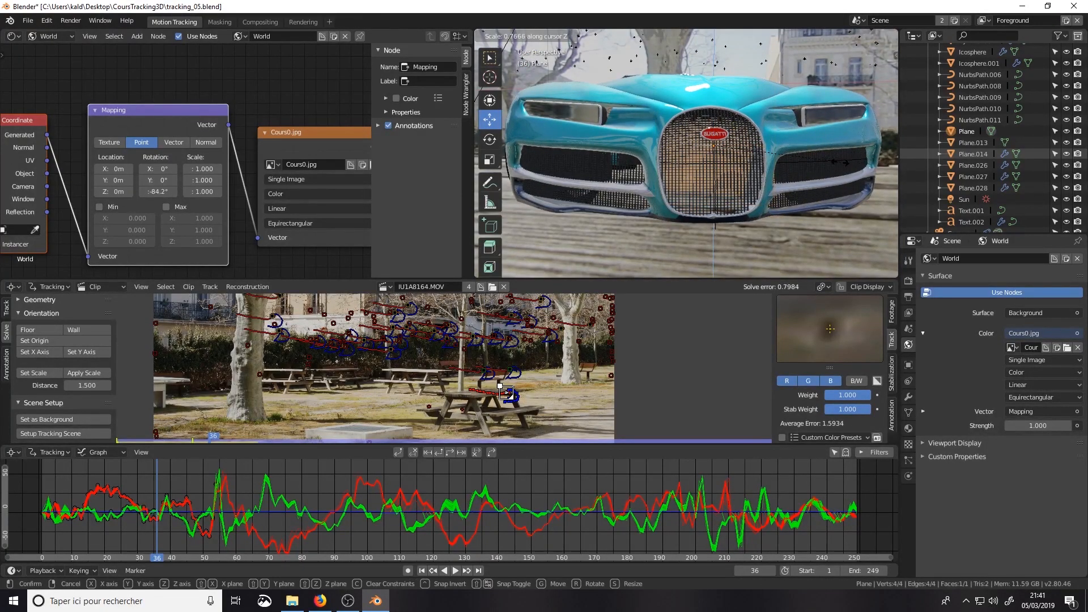
{"action": "left_click", "coordinate": [782, 151]}
{"action": "key", "text": "s"}
{"action": "key", "text": "x"}
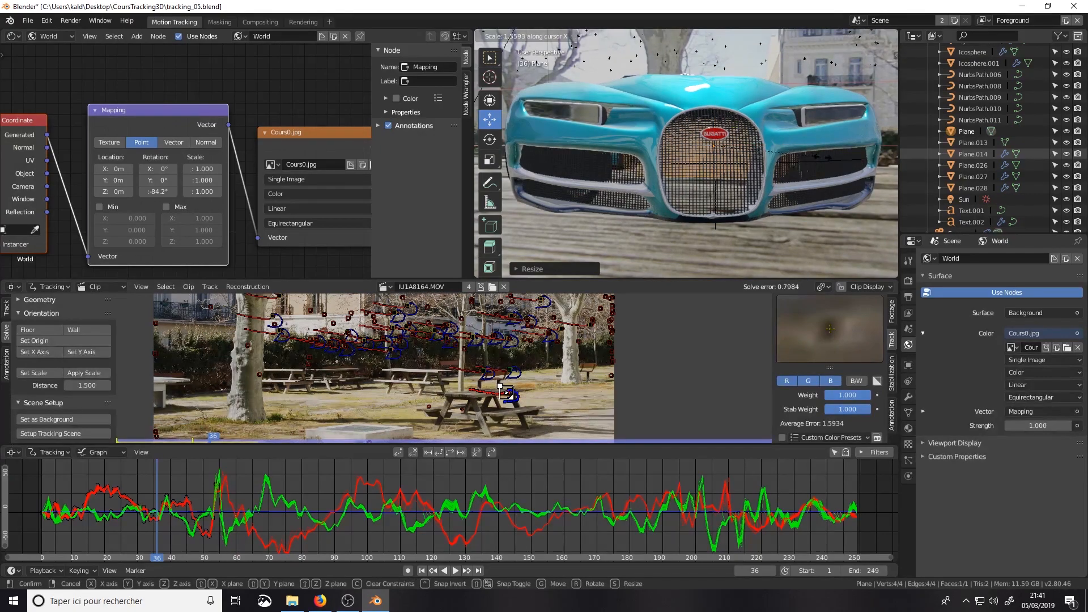
{"action": "left_click", "coordinate": [495, 162]}
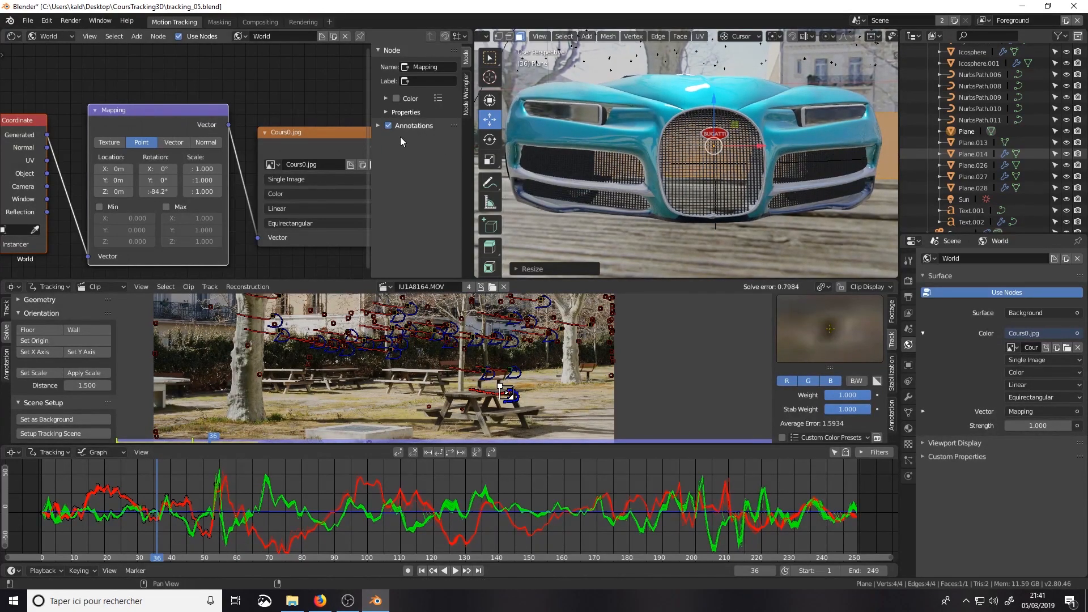
Step: Shift the plane's geometry sideways to centre it on the car and rotate it parallel to the front bumper
{"action": "middle_click_drag", "start_coordinate": [712, 130], "coordinate": [772, 143]}
{"action": "left_click_drag", "start_coordinate": [764, 134], "coordinate": [768, 190]}
{"action": "middle_click_drag", "start_coordinate": [769, 191], "coordinate": [720, 194]}
{"action": "scroll", "coordinate": [737, 198], "scroll_direction": "down", "scroll_amount": 4}
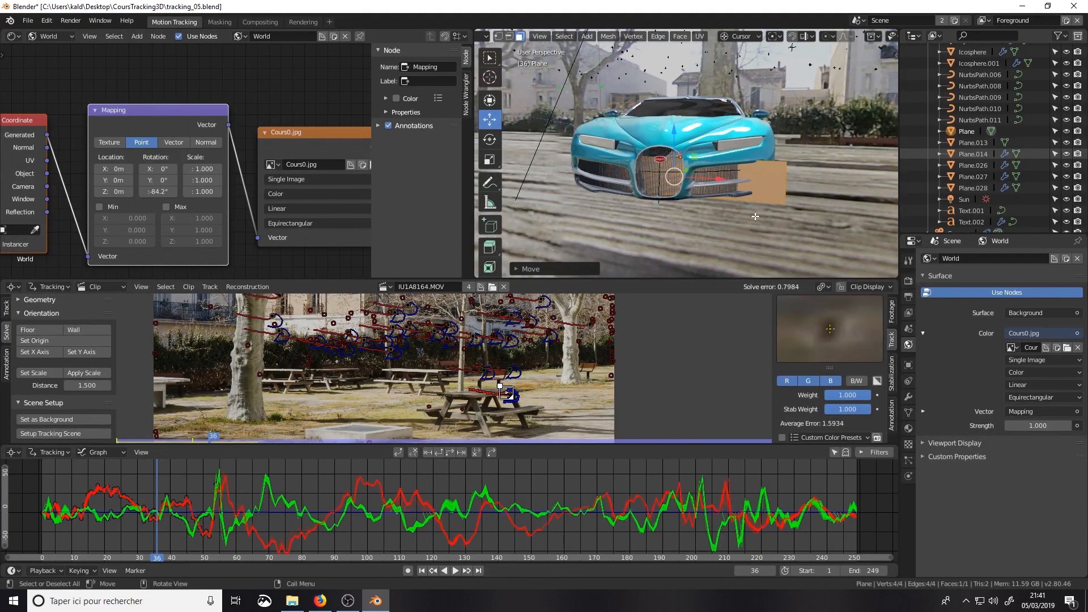
{"action": "key", "text": "r"}
{"action": "left_click", "coordinate": [797, 179]}
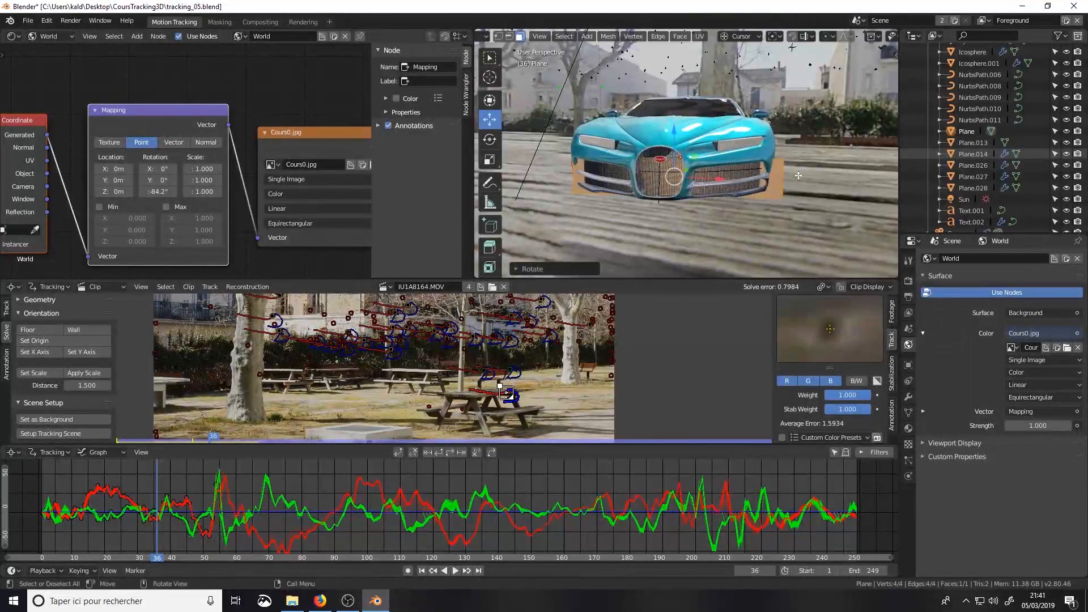
Step: Narrow the plane along X so its ends stay within the width of the front bumper
{"action": "key", "text": "s"}
{"action": "key", "text": "x"}
{"action": "left_click", "coordinate": [773, 173]}
{"action": "key", "text": "Tab"}
Step: Working from beneath the car, rotate the plane slightly about Z and move it forward toward the front bumper
{"action": "middle_click_drag", "start_coordinate": [768, 181], "coordinate": [672, 161]}
{"action": "left_click_drag", "start_coordinate": [658, 159], "coordinate": [664, 158]}
{"action": "middle_click_drag", "start_coordinate": [737, 211], "coordinate": [799, 108]}
{"action": "key", "text": "Tab"}
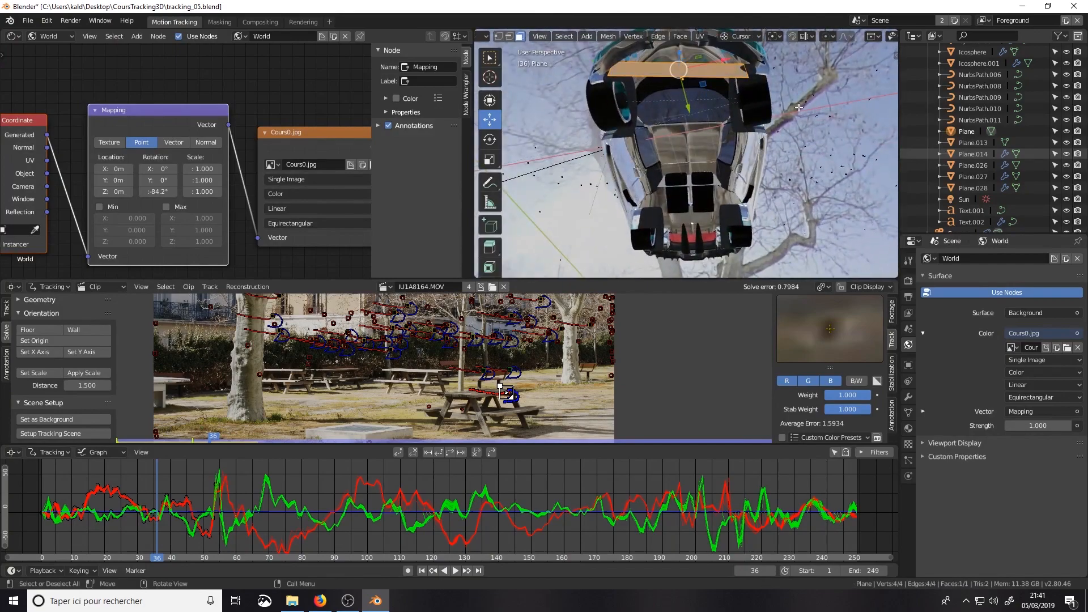
{"action": "key", "text": "r"}
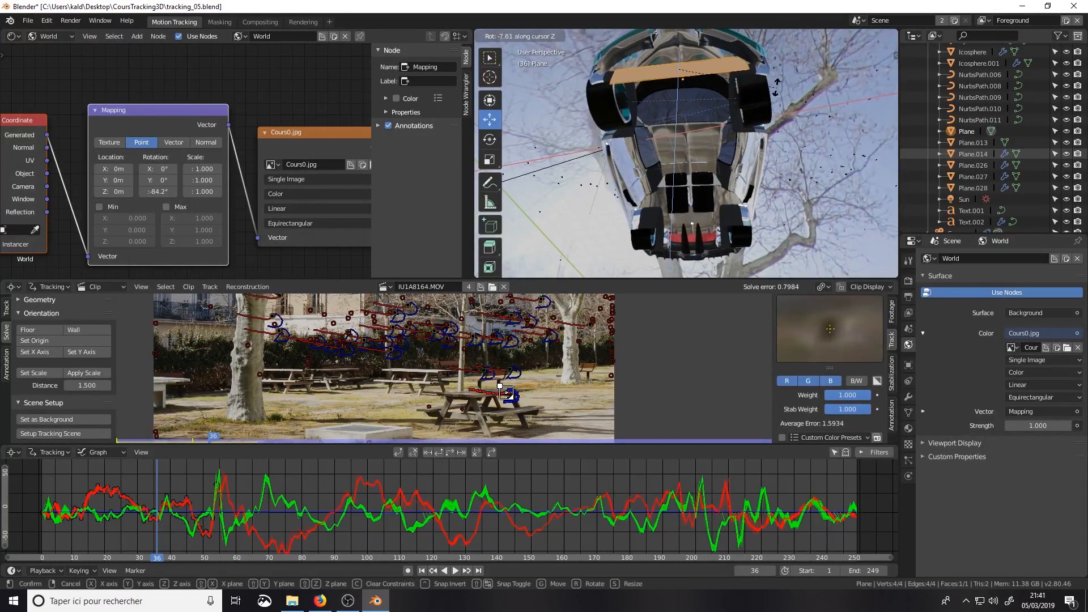
{"action": "left_click", "coordinate": [777, 89]}
{"action": "left_click_drag", "start_coordinate": [688, 106], "coordinate": [685, 97]}
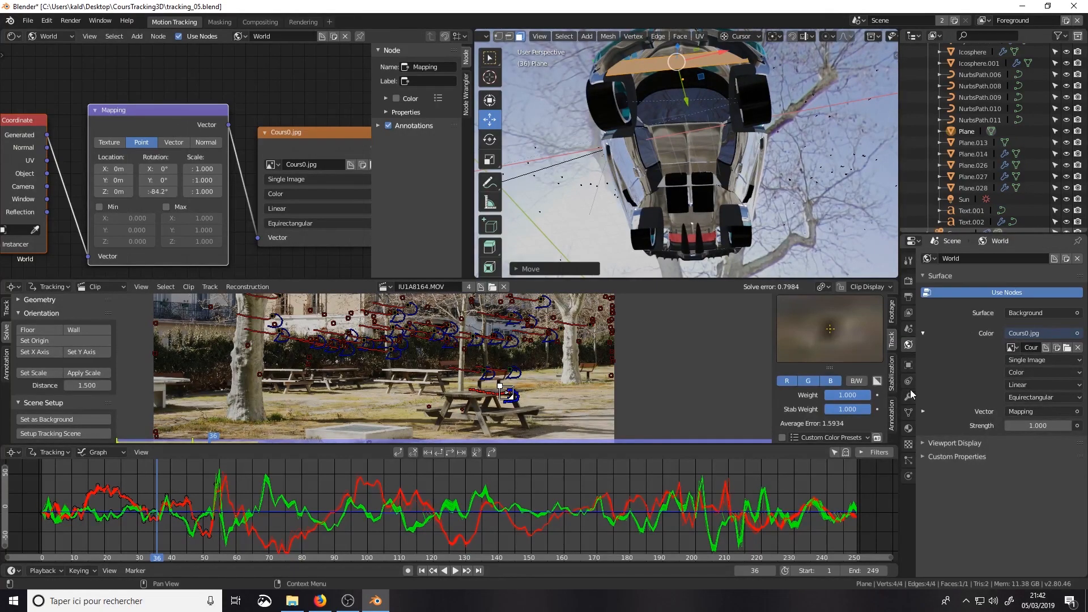
Step: Create a new material for the plane and darken its base color to black
{"action": "left_click", "coordinate": [908, 429]}
{"action": "left_click", "coordinate": [974, 307]}
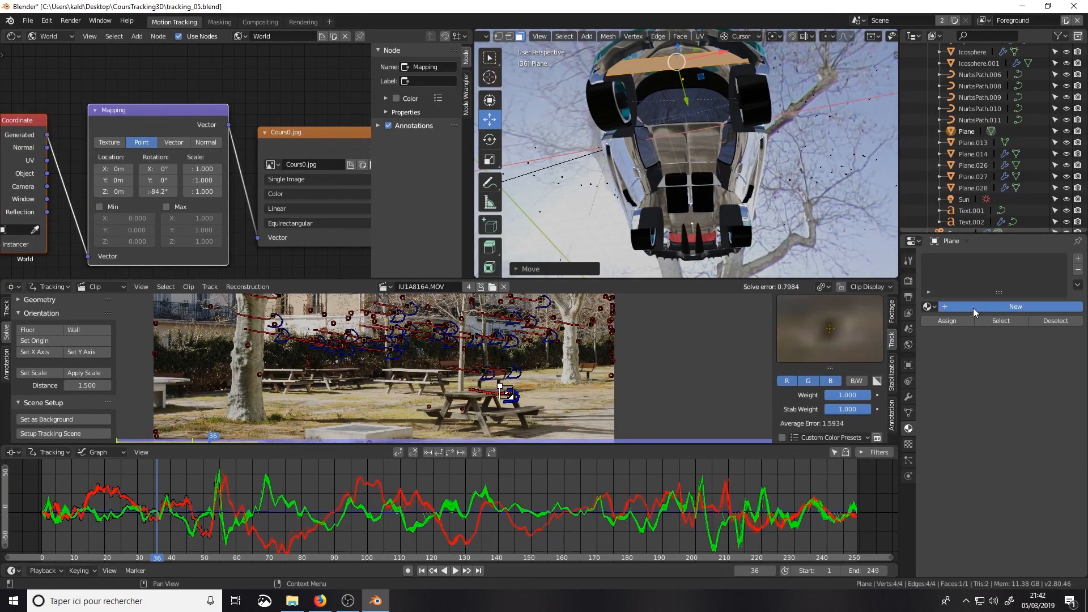
{"action": "left_click", "coordinate": [1037, 436]}
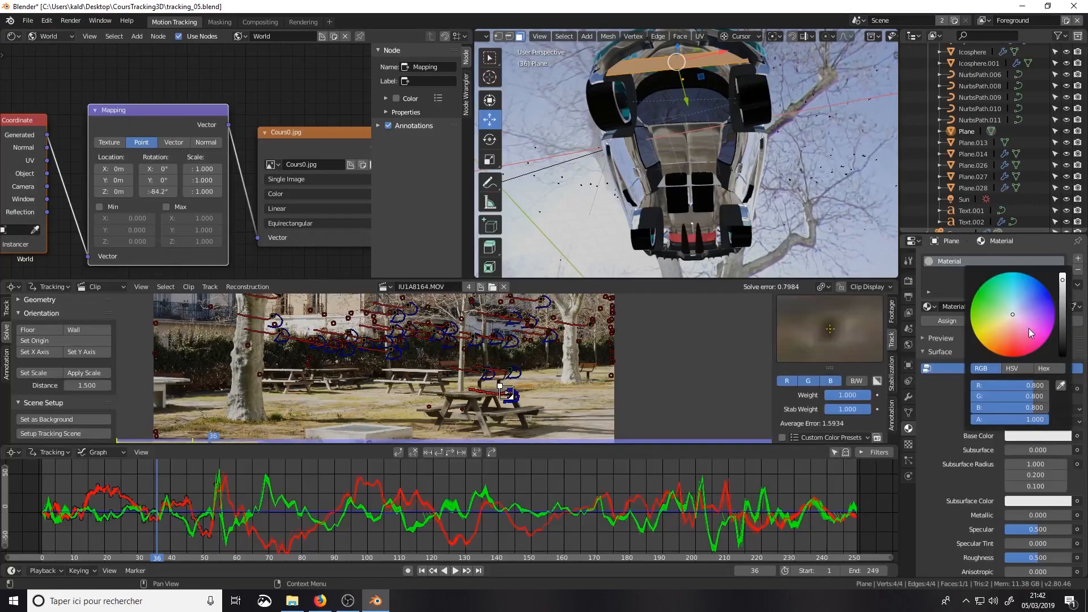
{"action": "left_click_drag", "start_coordinate": [1064, 313], "coordinate": [1064, 356]}
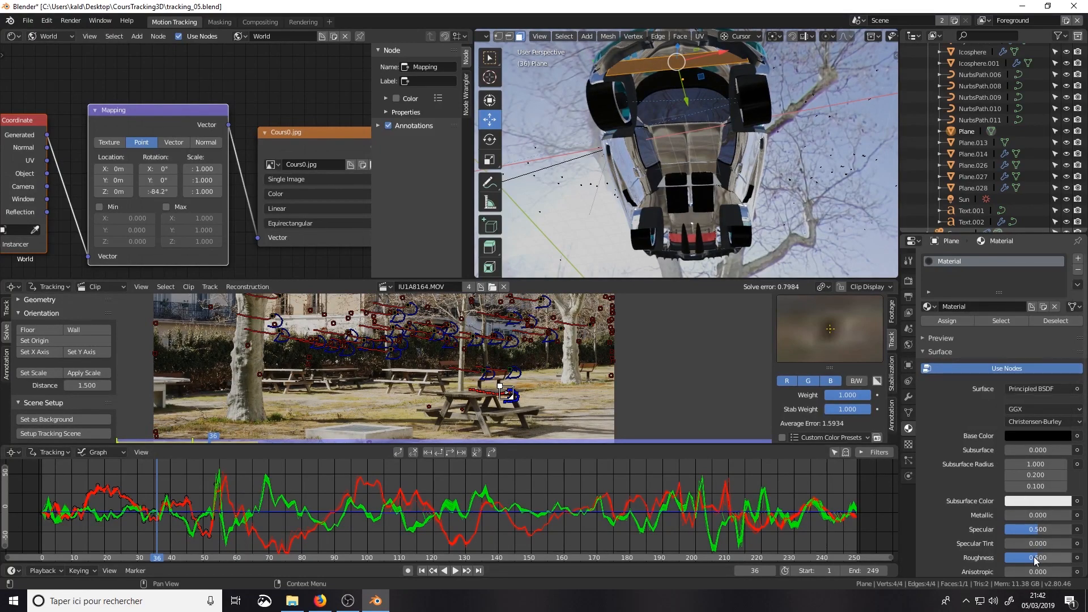
Step: Change the plane's material to a Diffuse BSDF with roughness 0 and a black color
{"action": "left_click", "coordinate": [1042, 388]}
{"action": "left_click", "coordinate": [944, 151]}
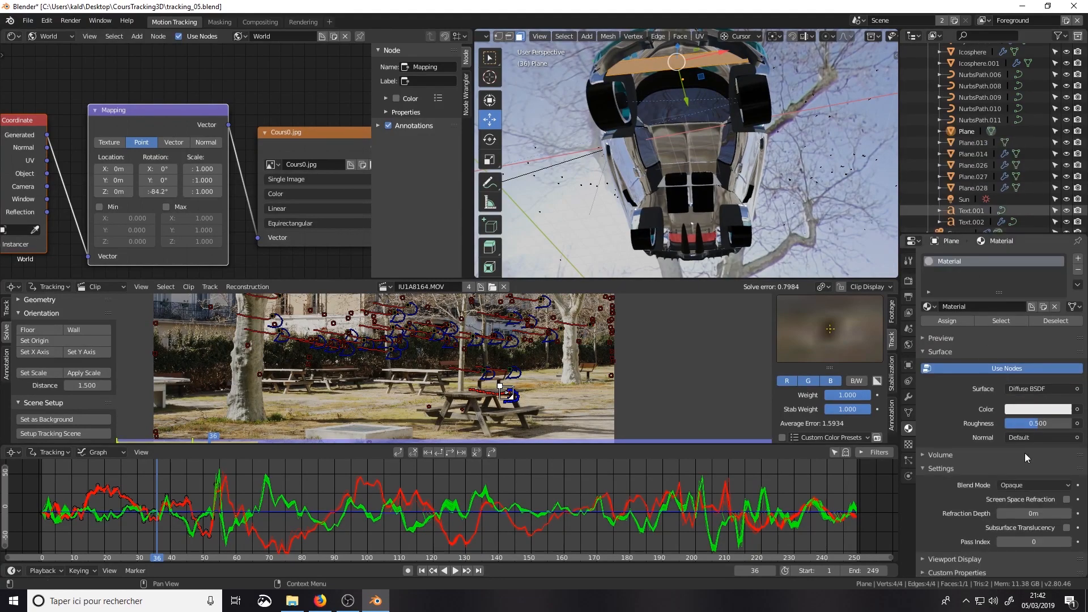
{"action": "mouse_move", "coordinate": [1020, 423]}
{"action": "left_mouse_down"}
{"action": "mouse_move", "coordinate": [1043, 424]}
{"action": "mouse_move", "coordinate": [1007, 423]}
{"action": "left_mouse_up"}
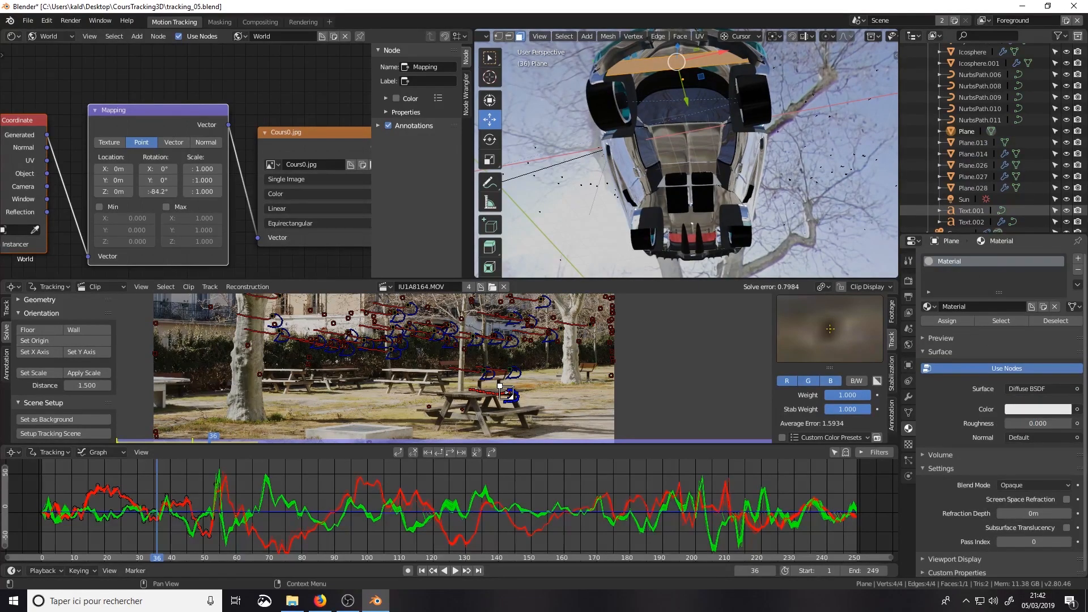
{"action": "left_click", "coordinate": [1037, 409]}
{"action": "left_click_drag", "start_coordinate": [1063, 318], "coordinate": [1063, 336]}
Step: Nudge the plane further toward the front bumper and check the car through the camera
{"action": "middle_click_drag", "start_coordinate": [706, 57], "coordinate": [723, 143]}
{"action": "left_click_drag", "start_coordinate": [692, 114], "coordinate": [692, 106]}
{"action": "key", "text": "KP_0"}
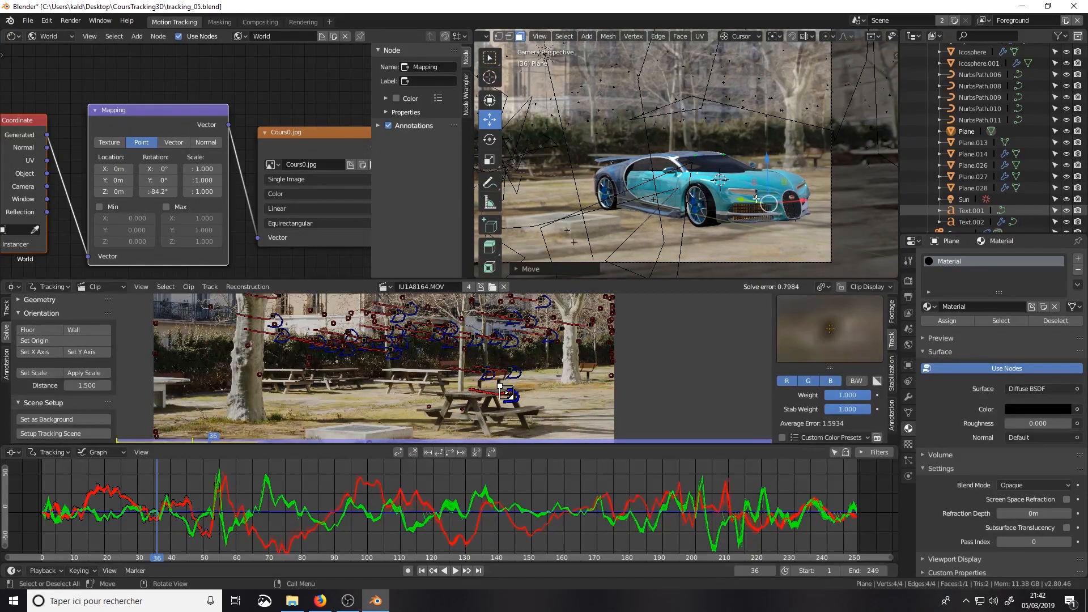
Step: Add a centred loop cut across the plane and move the new edge forward to follow the bumper's curve
{"action": "middle_click_drag", "start_coordinate": [792, 199], "coordinate": [749, 154]}
{"action": "scroll", "coordinate": [802, 71], "scroll_direction": "up", "scroll_amount": 1}
{"action": "scroll", "coordinate": [797, 155], "scroll_direction": "up", "scroll_amount": 3}
{"action": "scroll", "coordinate": [746, 94], "scroll_direction": "down", "scroll_amount": 2}
{"action": "key", "text": "Tab"}
{"action": "key", "text": "Tab"}
{"action": "key", "text": "ctrl+r"}
{"action": "left_click", "coordinate": [748, 154]}
{"action": "right_click", "coordinate": [748, 154]}
{"action": "left_click_drag", "start_coordinate": [746, 186], "coordinate": [736, 172]}
{"action": "middle_click_drag", "start_coordinate": [735, 171], "coordinate": [687, 103]}
Step: Add a second loop cut to the plane and adjust its edge to follow the curve of the bumper
{"action": "key", "text": "ctrl+r"}
{"action": "left_click", "coordinate": [686, 99]}
{"action": "left_click_drag", "start_coordinate": [709, 139], "coordinate": [696, 116]}
{"action": "middle_click_drag", "start_coordinate": [729, 110], "coordinate": [720, 130]}
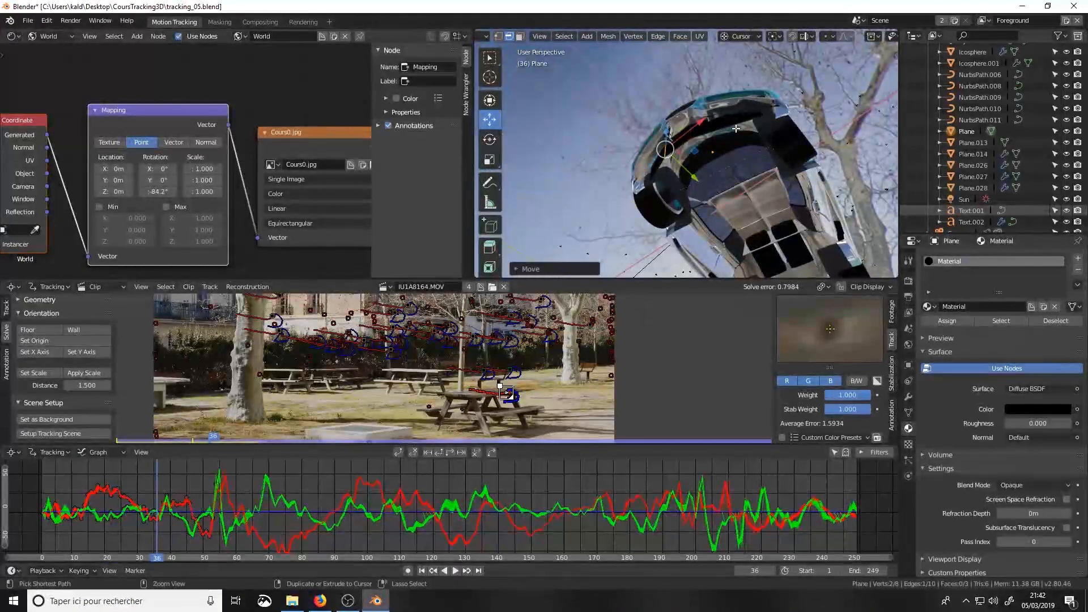
Step: Add a third loop cut to the plane, move its edge toward the bumper and return to Object Mode
{"action": "key", "text": "ctrl+r"}
{"action": "left_click", "coordinate": [735, 128]}
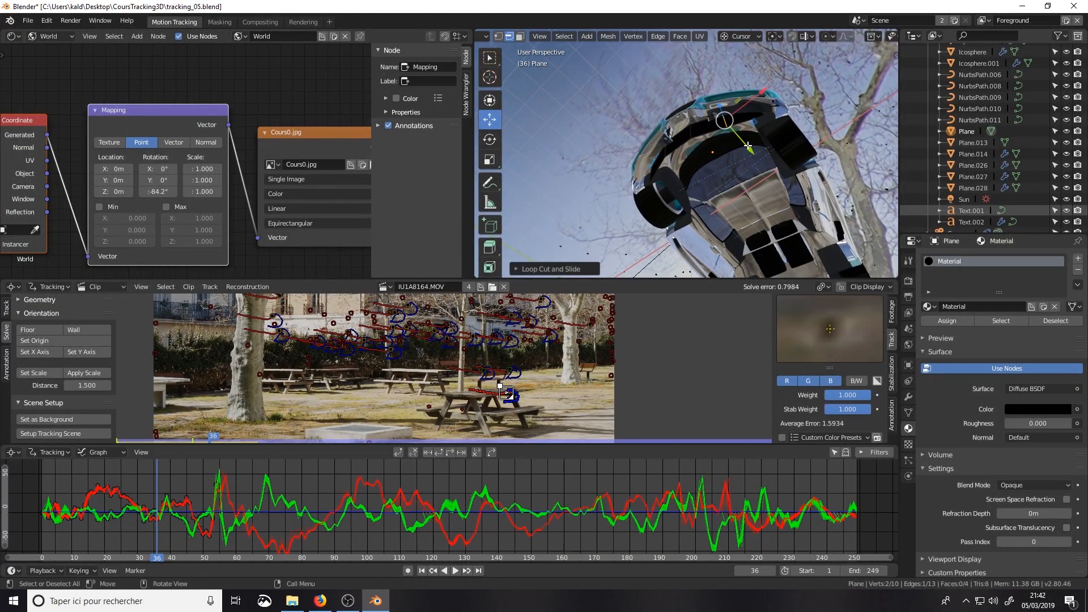
{"action": "left_click_drag", "start_coordinate": [743, 143], "coordinate": [741, 138]}
{"action": "key", "text": "Tab"}
{"action": "scroll", "coordinate": [740, 137], "scroll_direction": "down", "scroll_amount": 5}
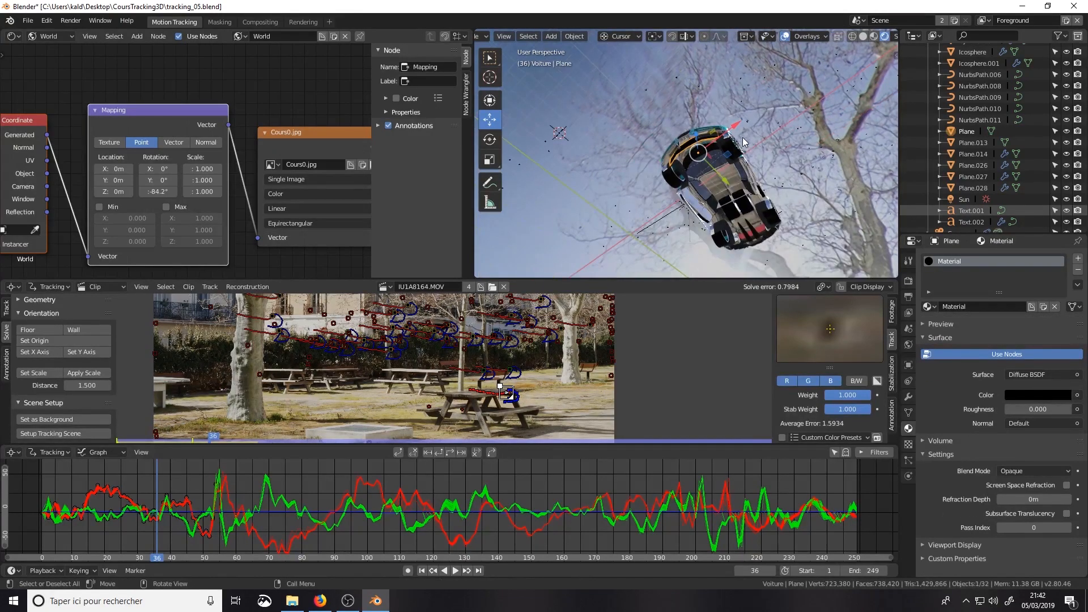
Step: Return to the camera view and collapse the Voiture collection in the outliner
{"action": "middle_click_drag", "start_coordinate": [741, 140], "coordinate": [798, 220]}
{"action": "key", "text": "KP_0"}
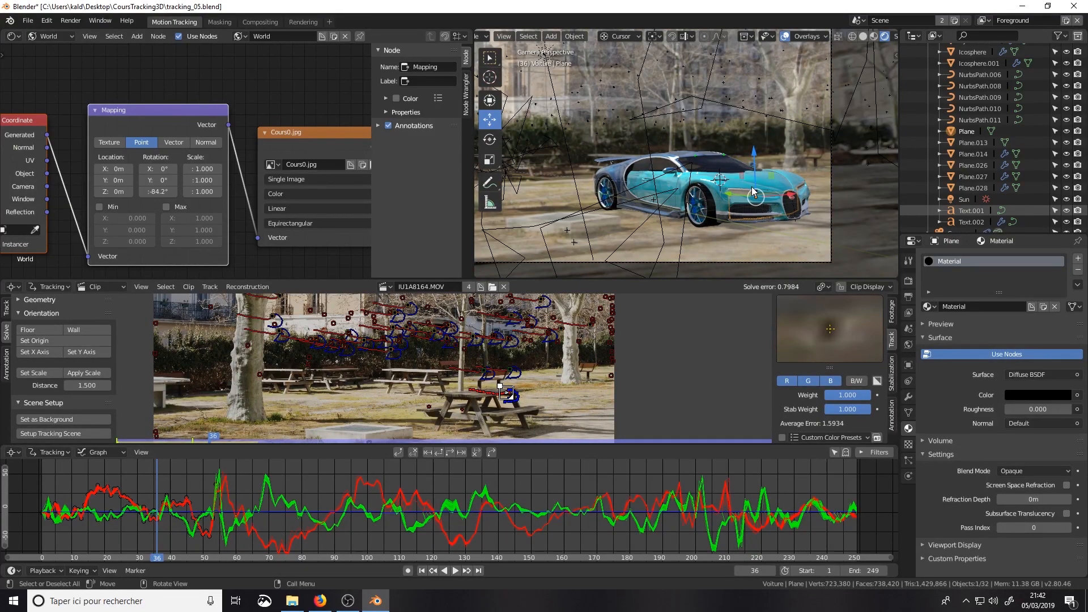
{"action": "scroll", "coordinate": [994, 78], "scroll_direction": "up", "scroll_amount": 3}
{"action": "scroll", "coordinate": [994, 78], "scroll_direction": "up", "scroll_amount": 4}
{"action": "left_click", "coordinate": [930, 72]}
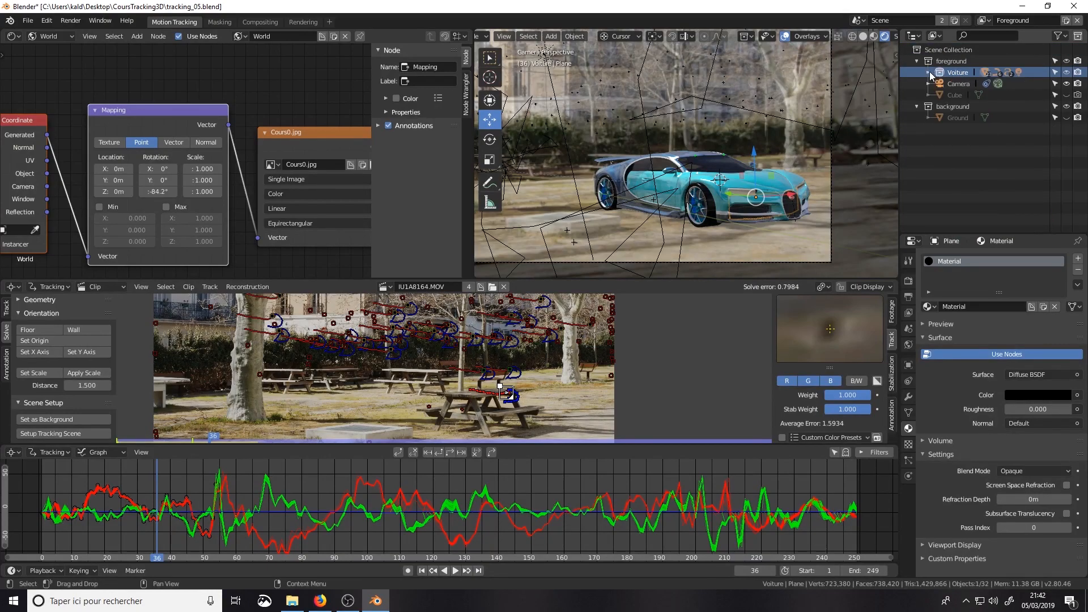
Step: Show the Free3D page of free Blender models in Firefox, return to Blender and review the available import formats
{"action": "left_click", "coordinate": [27, 20]}
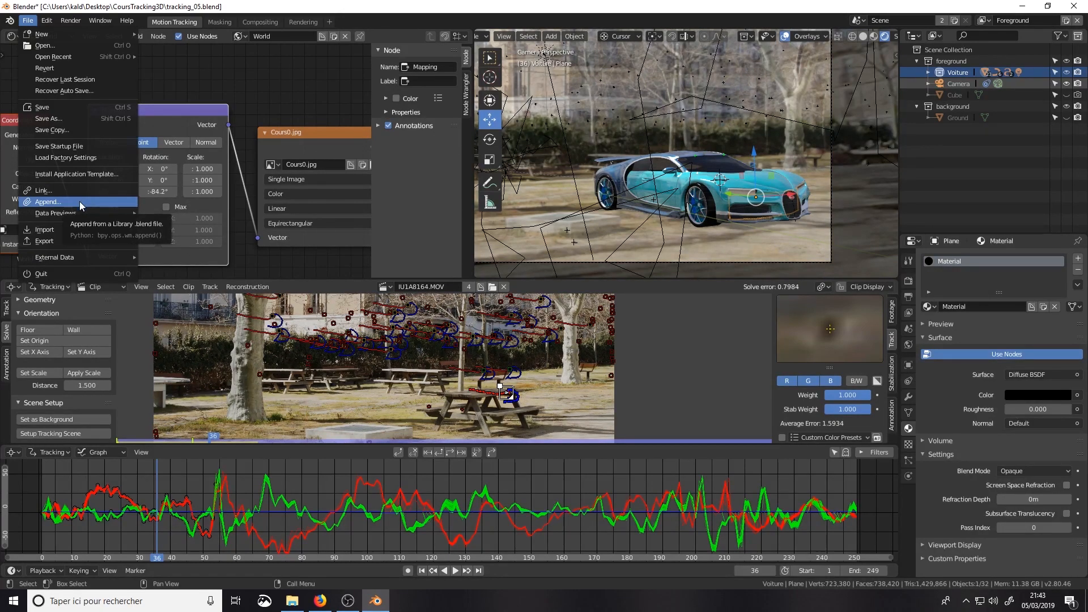
{"action": "left_click", "coordinate": [320, 601]}
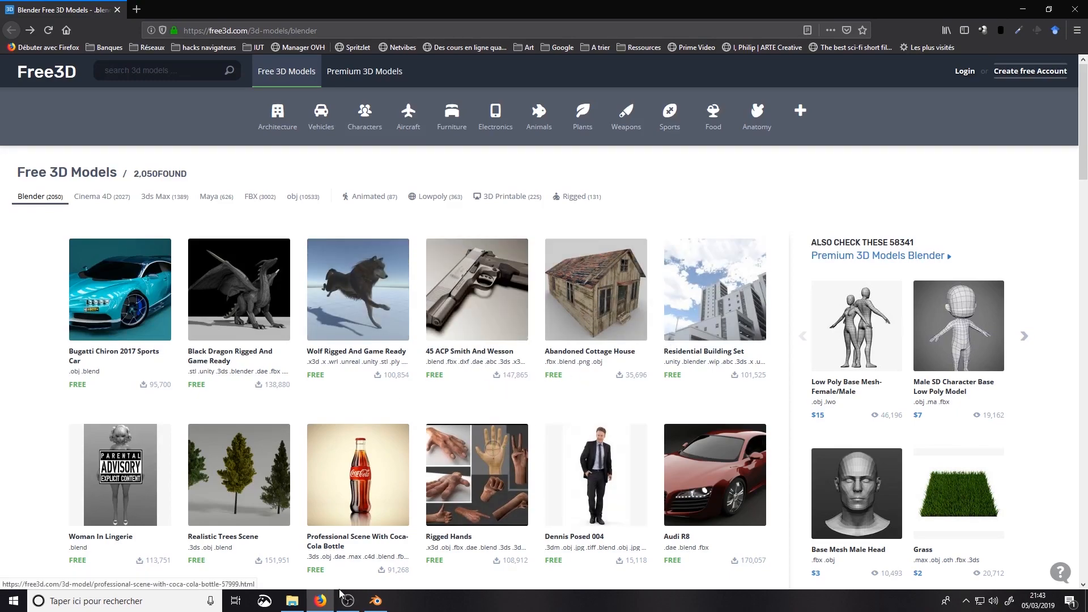
{"action": "left_click", "coordinate": [375, 601]}
{"action": "left_click", "coordinate": [31, 21]}
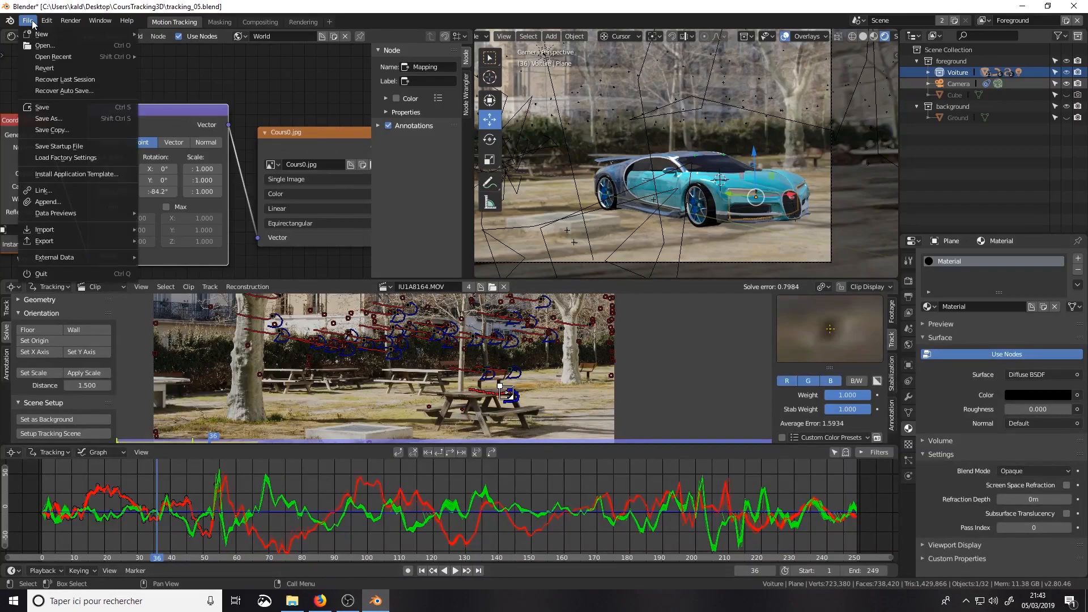
{"action": "mouse_move", "coordinate": [85, 229]}
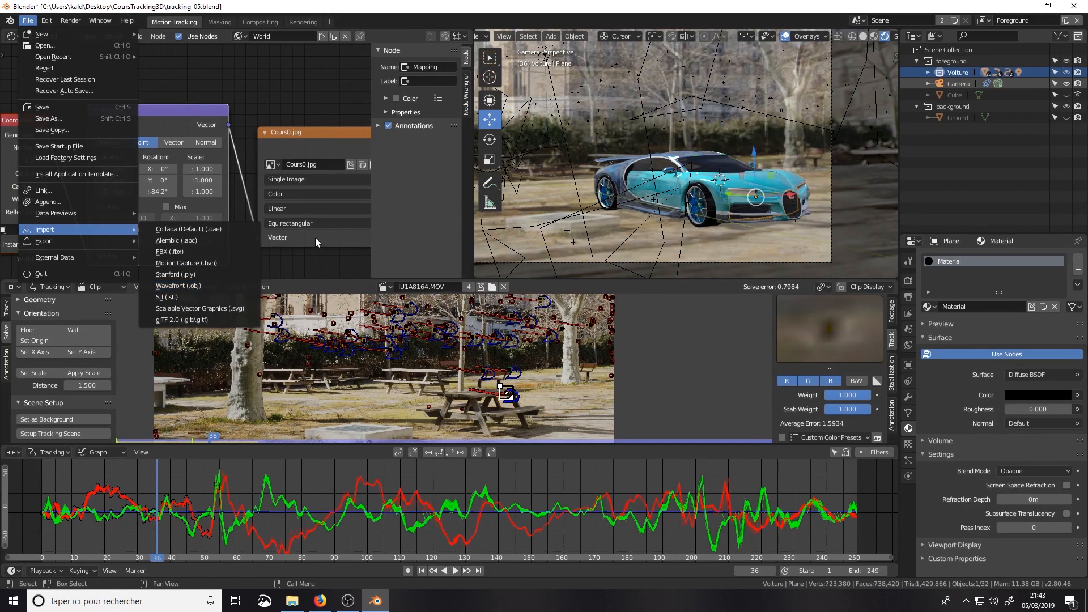
{"action": "scroll", "coordinate": [807, 194], "scroll_direction": "down", "scroll_amount": 2}
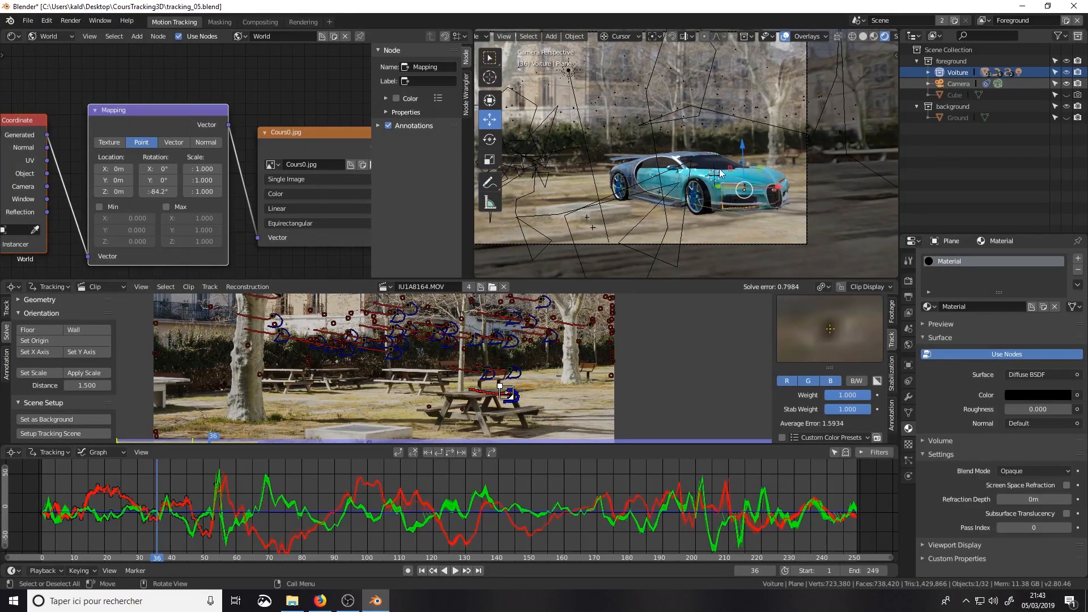
{"action": "scroll", "coordinate": [687, 211], "scroll_direction": "down", "scroll_amount": 1}
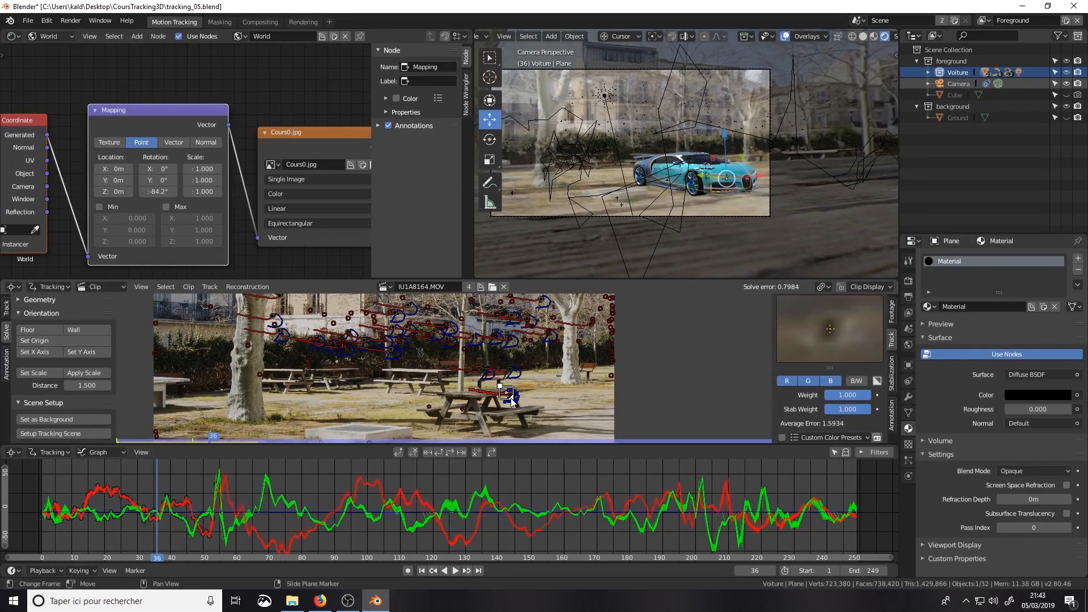
{"action": "scroll", "coordinate": [511, 397], "scroll_direction": "up", "scroll_amount": 1}
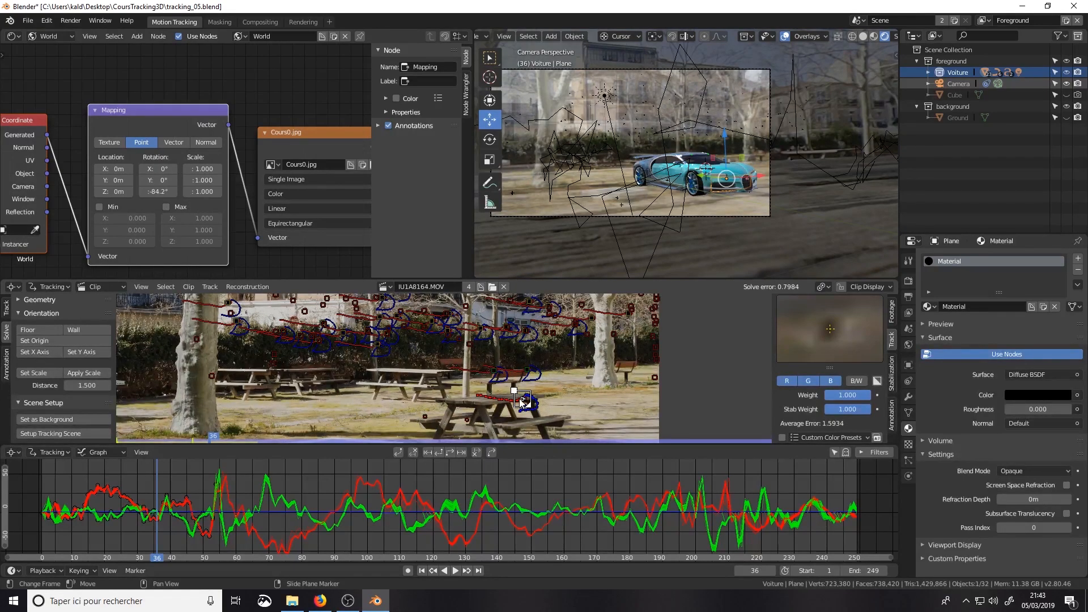
Step: Select the camera and try to snap the 3D cursor to it
{"action": "left_click", "coordinate": [959, 83]}
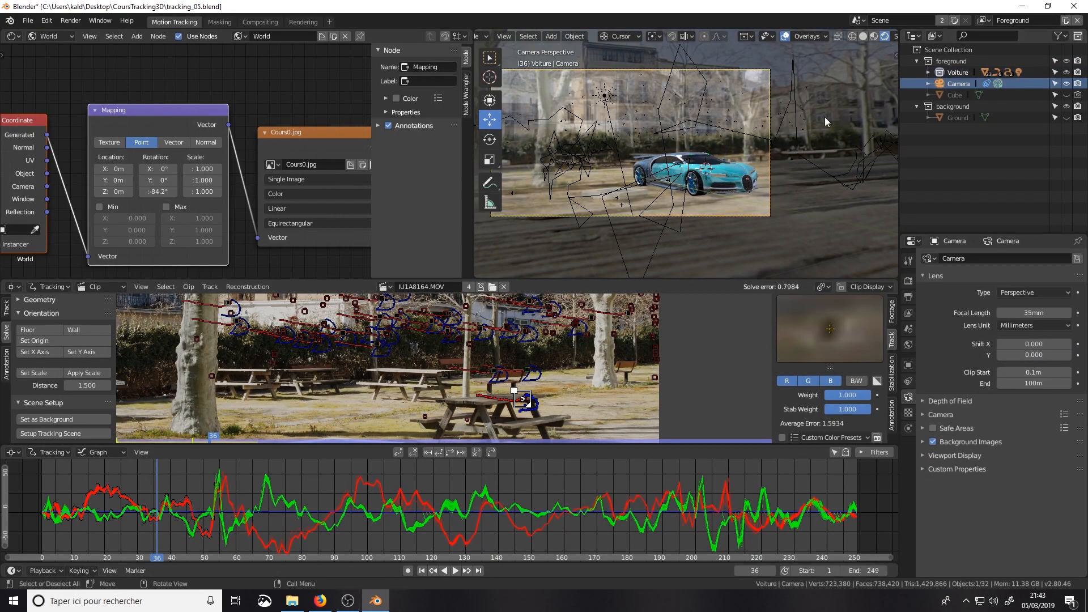
{"action": "right_click", "coordinate": [707, 176]}
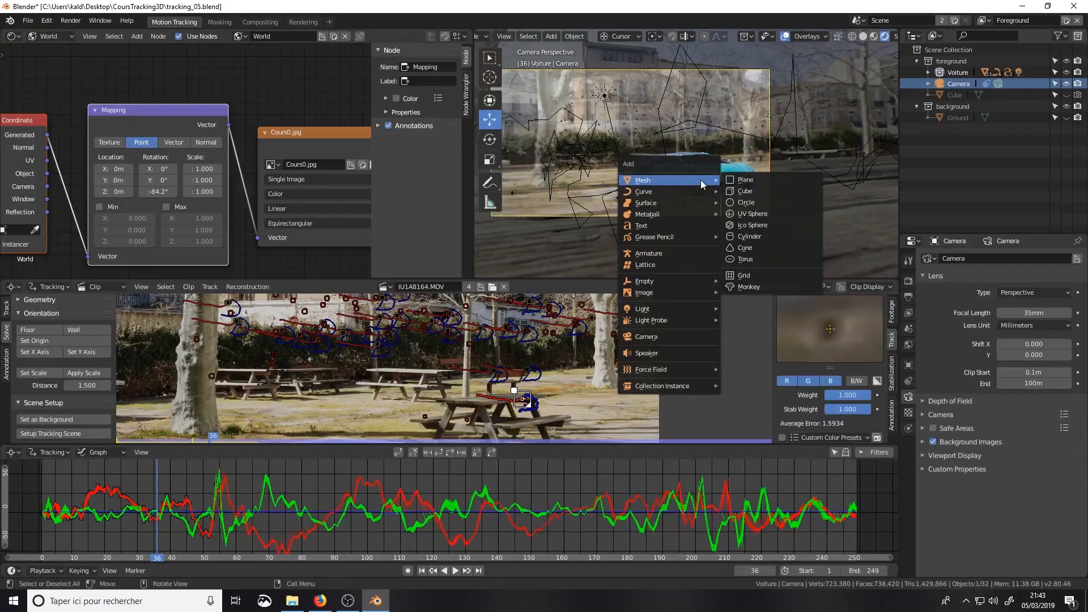
{"action": "key", "text": "Escape"}
{"action": "key", "text": "shift+s"}
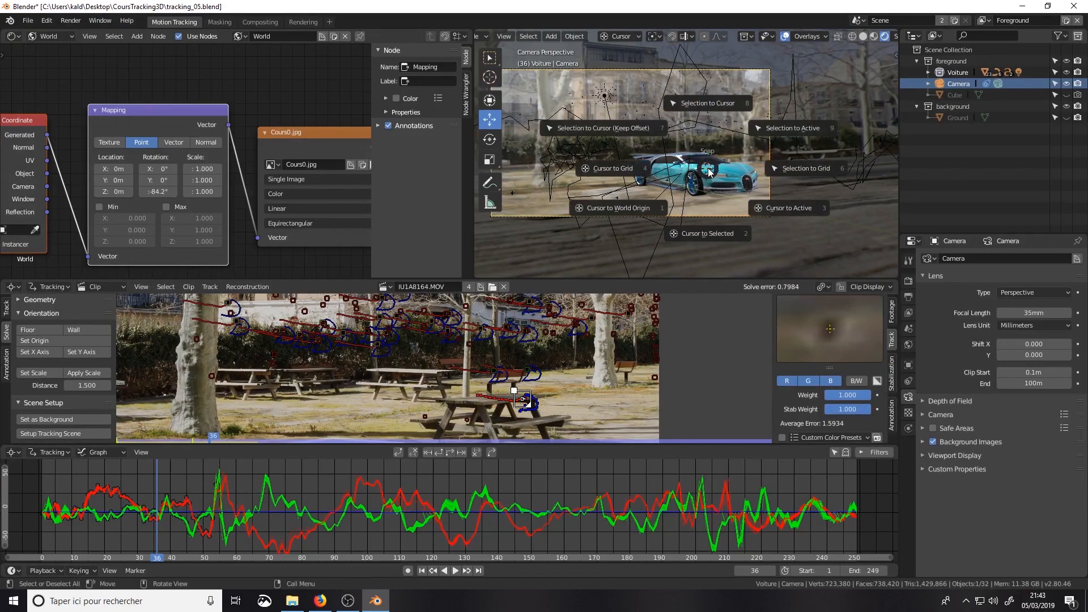
{"action": "left_click", "coordinate": [715, 233]}
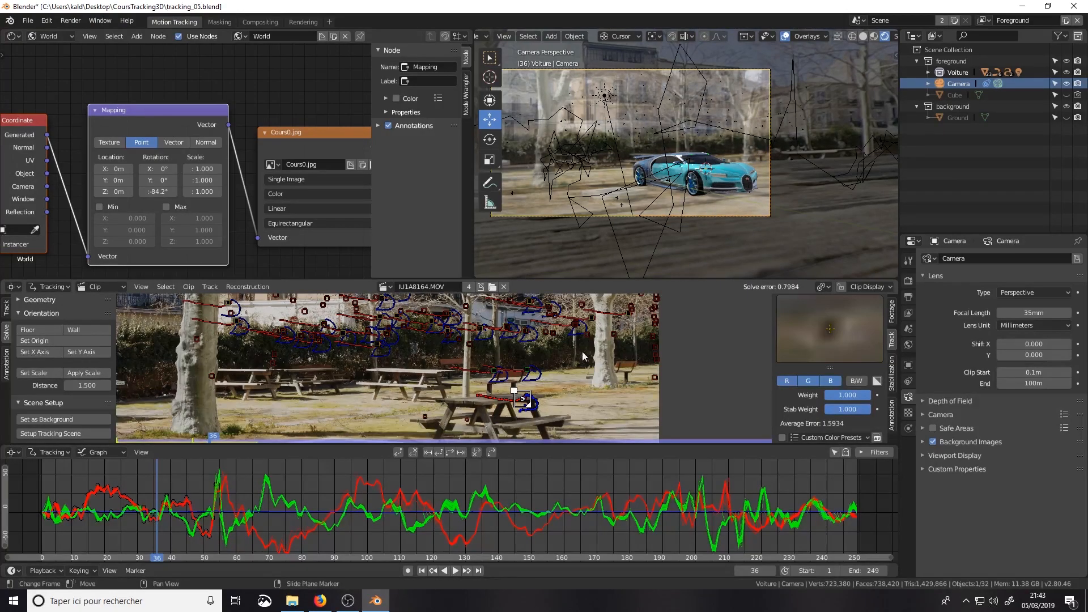
Step: Examine the camera's placement relative to the car from outside, and return to the camera view
{"action": "scroll", "coordinate": [711, 181], "scroll_direction": "up", "scroll_amount": 1}
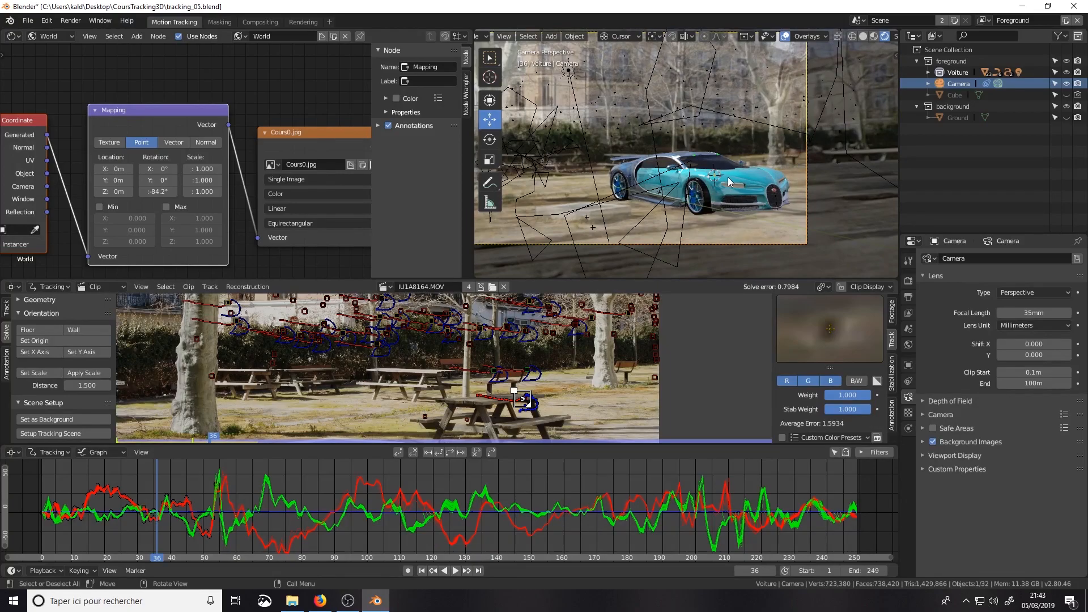
{"action": "middle_click_drag", "start_coordinate": [728, 177], "coordinate": [673, 201]}
{"action": "scroll", "coordinate": [693, 202], "scroll_direction": "down", "scroll_amount": 3}
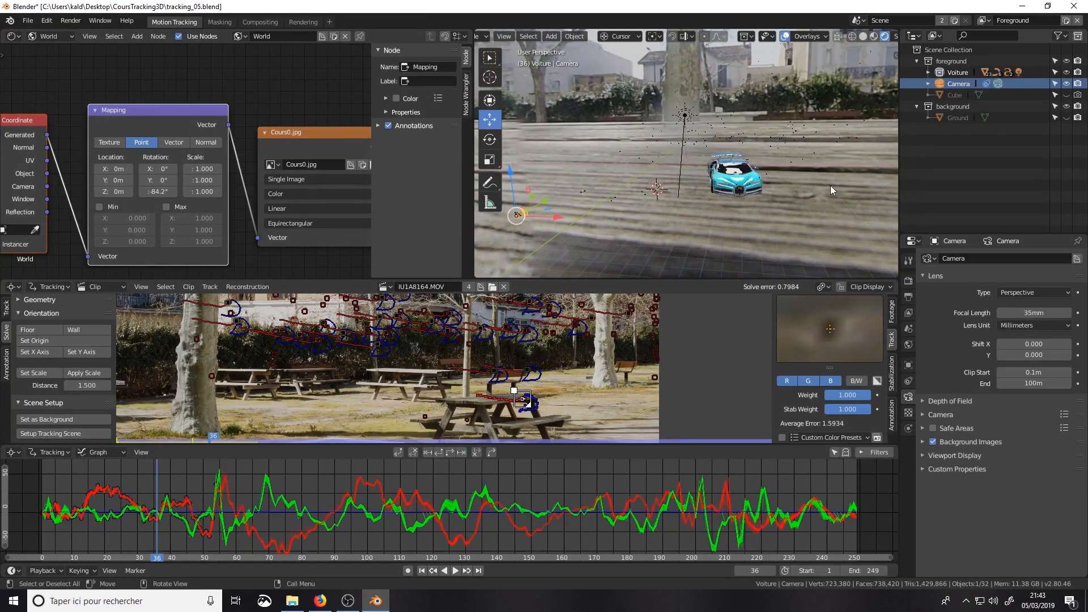
{"action": "scroll", "coordinate": [463, 428], "scroll_direction": "down", "scroll_amount": 2}
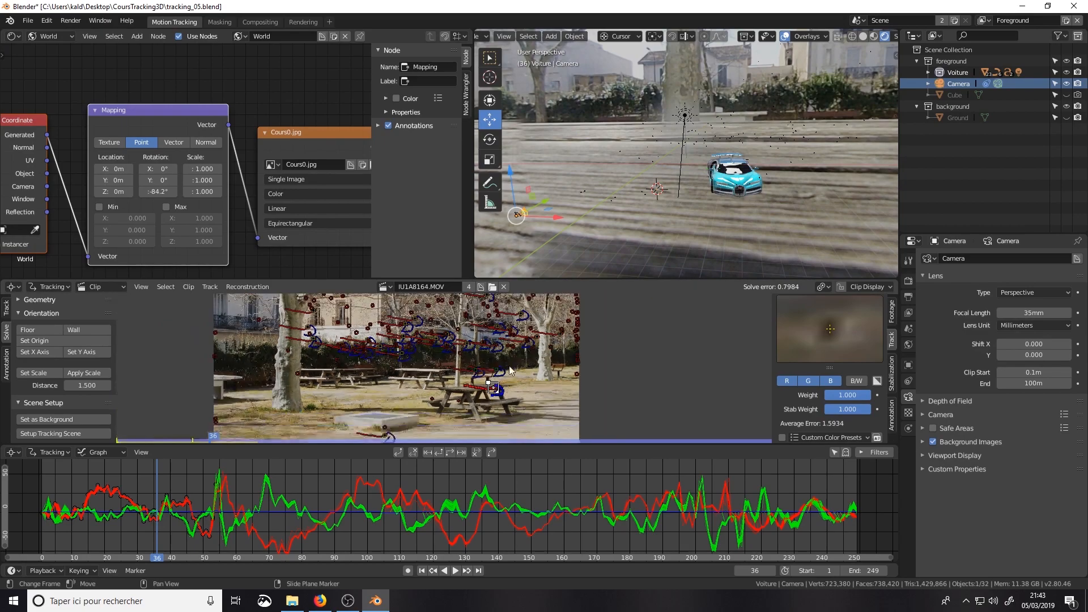
{"action": "key", "text": "KP_0"}
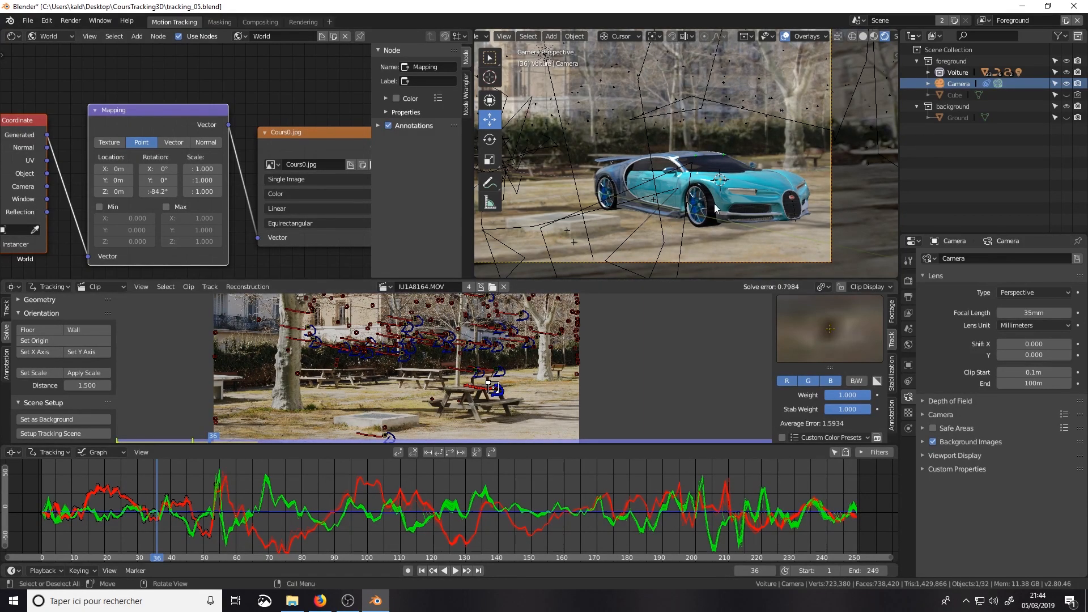
Step: Review the tracking clip's camera sensor settings and lens settings
{"action": "scroll", "coordinate": [718, 203], "scroll_direction": "down", "scroll_amount": 2}
{"action": "scroll", "coordinate": [722, 182], "scroll_direction": "up", "scroll_amount": 3}
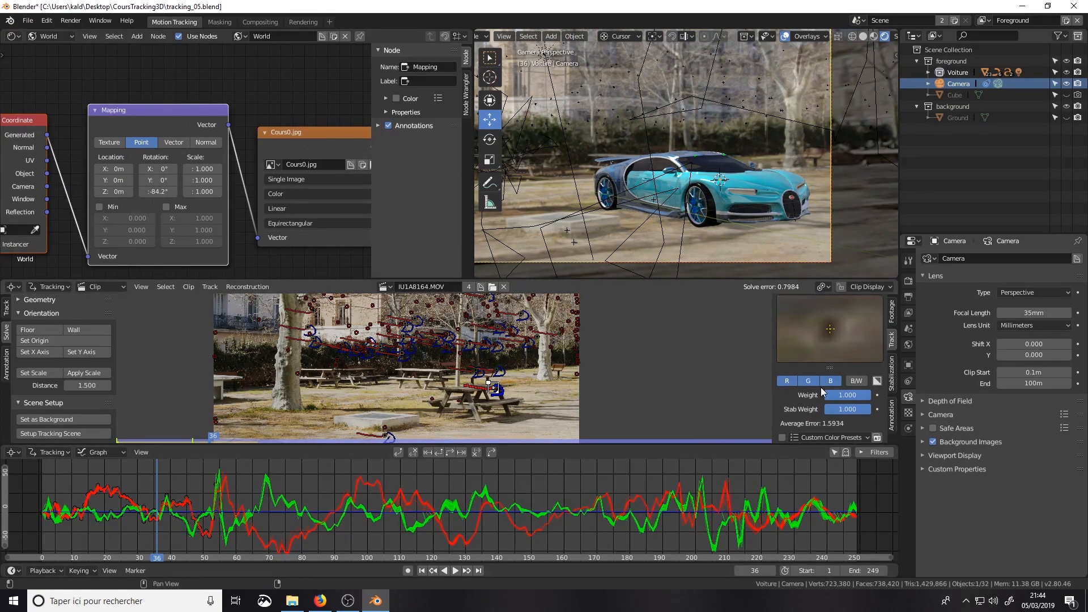
{"action": "scroll", "coordinate": [821, 386], "scroll_direction": "down", "scroll_amount": 6}
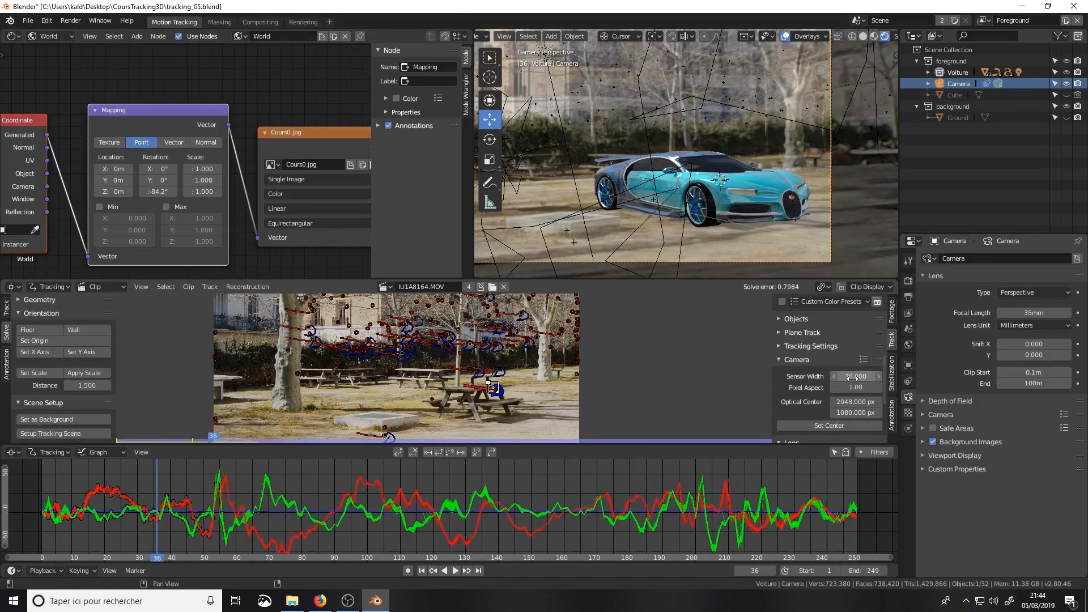
{"action": "scroll", "coordinate": [847, 379], "scroll_direction": "down", "scroll_amount": 3}
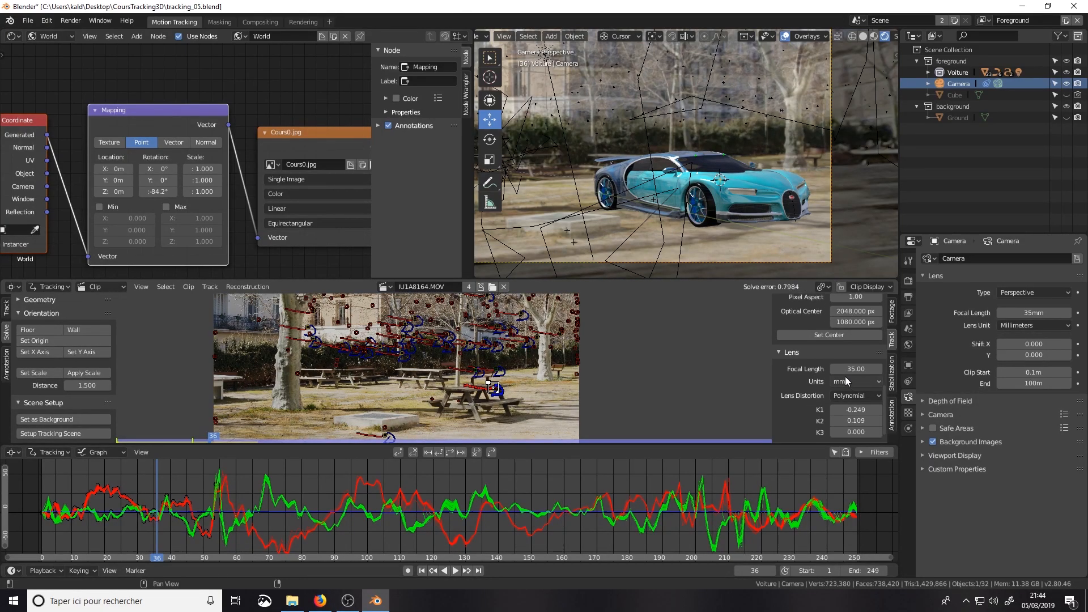
Step: Play back the tracked shot with the whole camera frame in view to check the car, and stop the playback
{"action": "scroll", "coordinate": [849, 355], "scroll_direction": "down", "scroll_amount": 3}
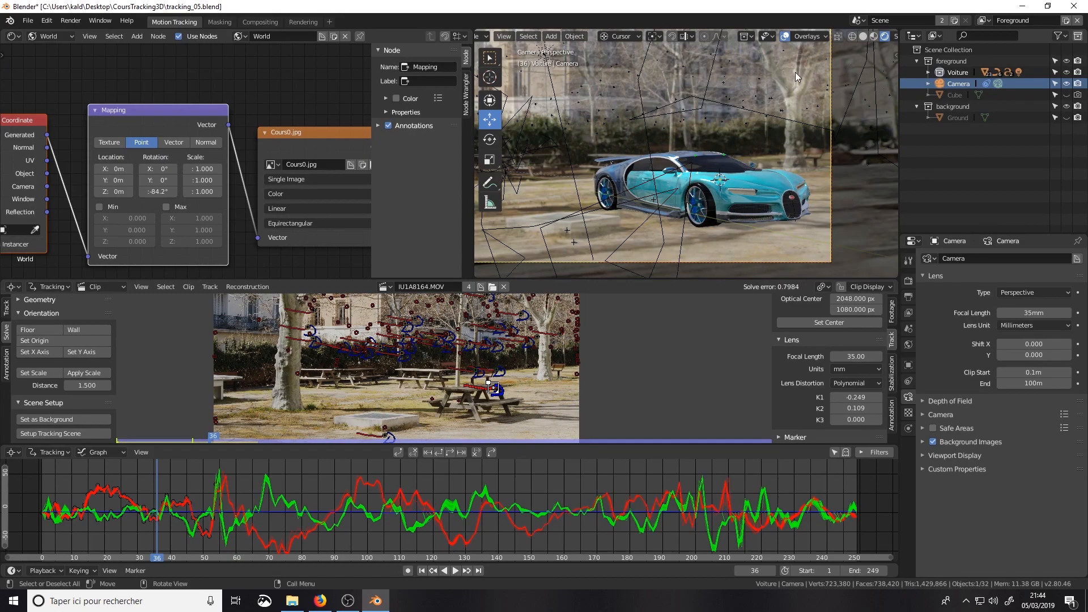
{"action": "scroll", "coordinate": [730, 122], "scroll_direction": "down", "scroll_amount": 2}
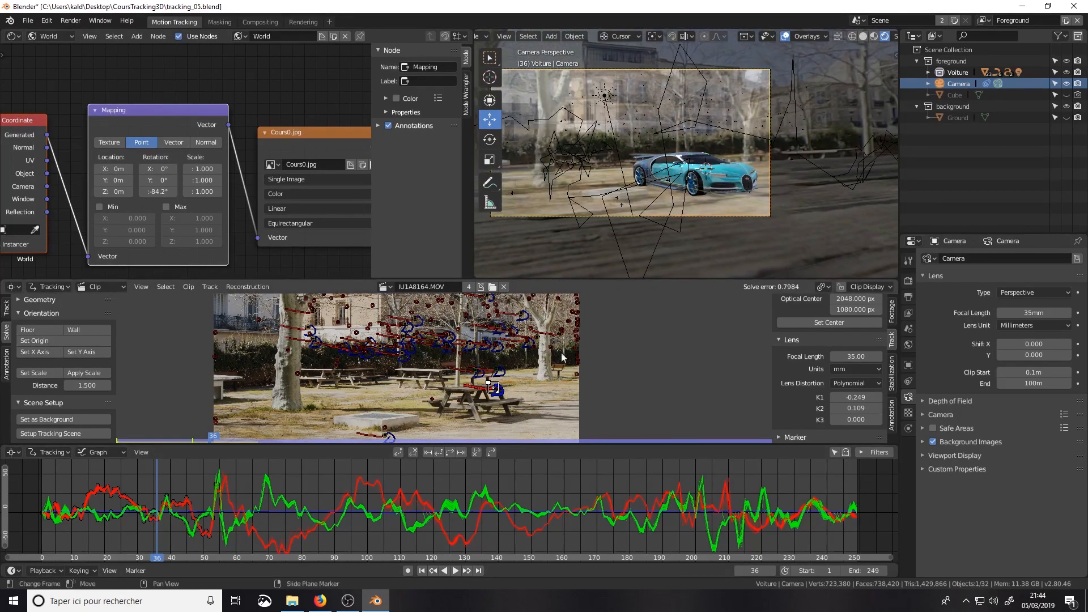
{"action": "left_click", "coordinate": [456, 570]}
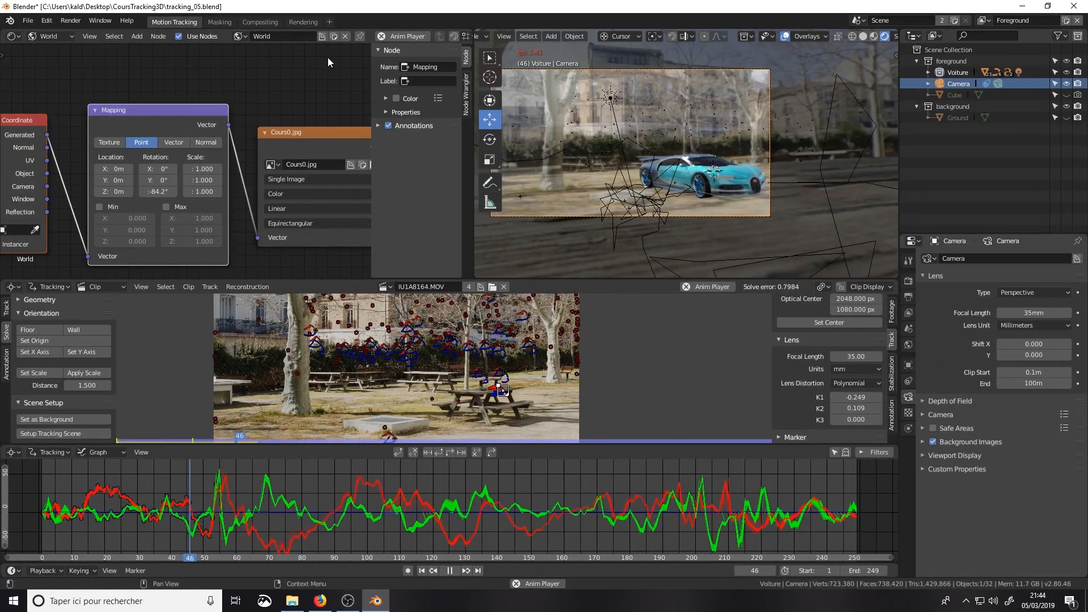
{"action": "left_click", "coordinate": [329, 21]}
{"action": "mouse_move", "coordinate": [342, 43]}
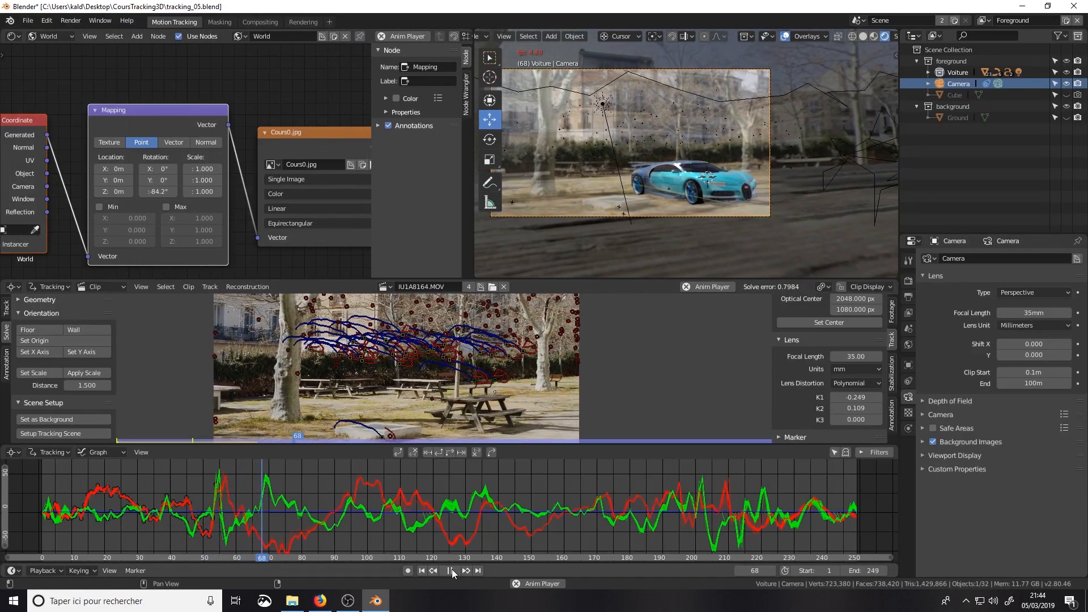
{"action": "left_click", "coordinate": [451, 569]}
Step: Add a General Layout workspace and show the scene through the camera
{"action": "left_click", "coordinate": [330, 22]}
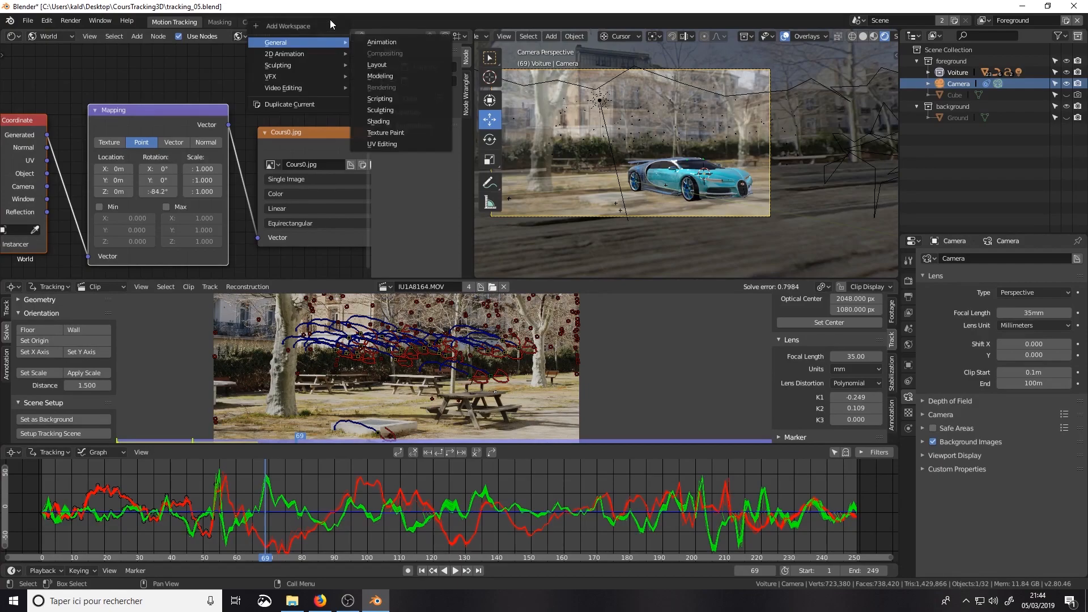
{"action": "mouse_move", "coordinate": [308, 50]}
{"action": "left_click", "coordinate": [393, 69]}
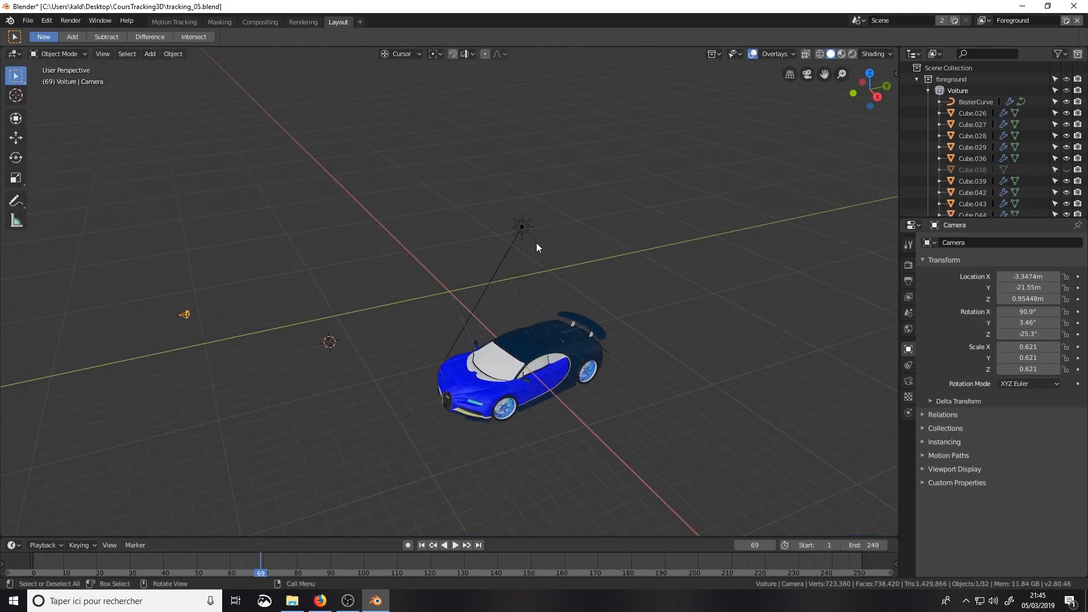
{"action": "key", "text": "KP_0"}
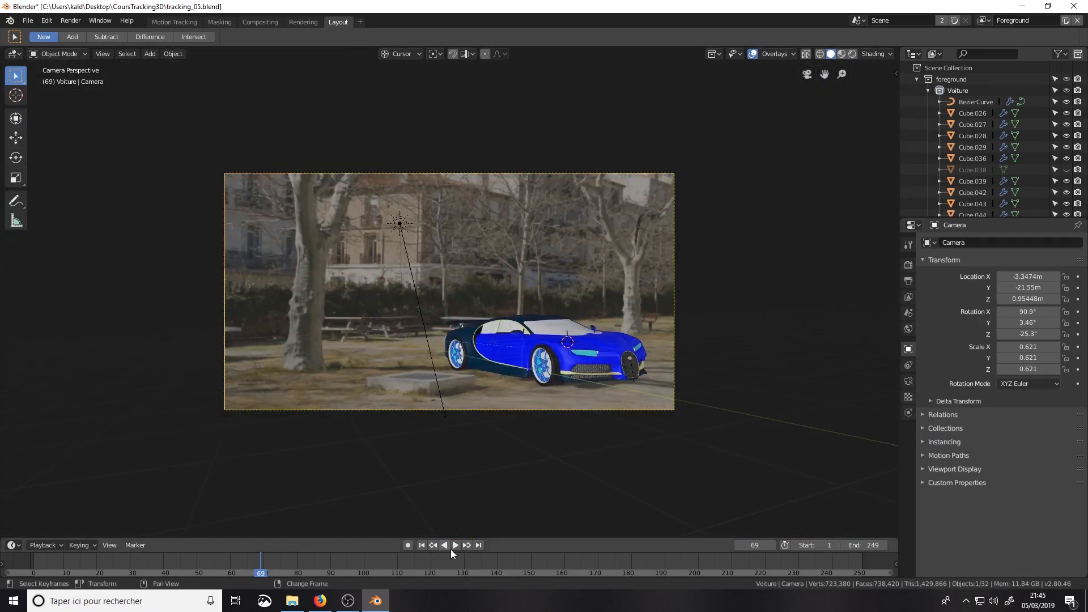
Step: Play the animation with Rendered viewport shading and unhide the Ground object in the background collection, stopping at frame 215
{"action": "left_click", "coordinate": [455, 545]}
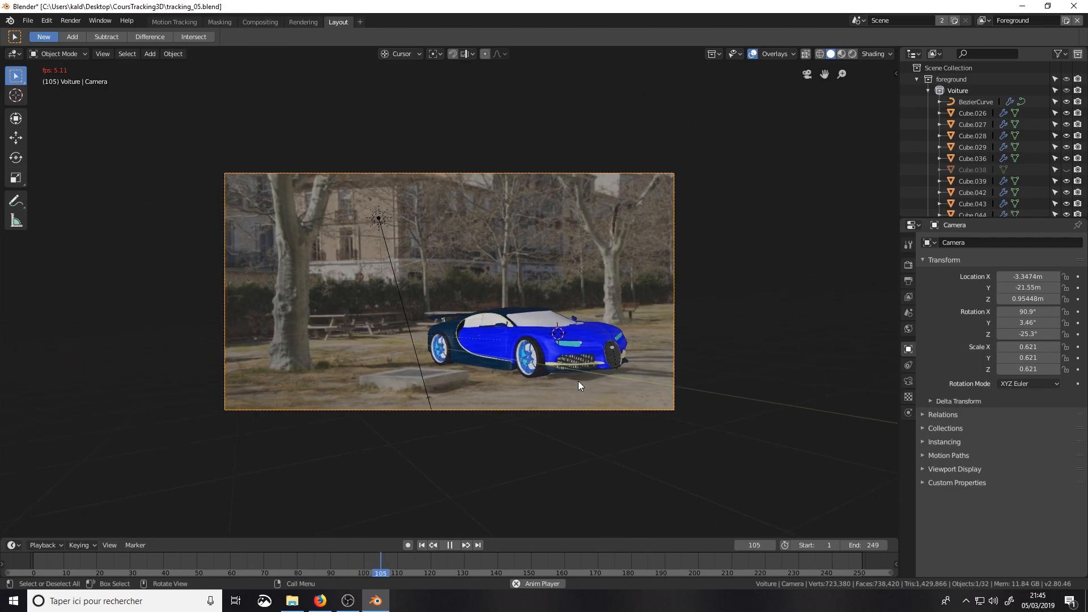
{"action": "left_click", "coordinate": [851, 54]}
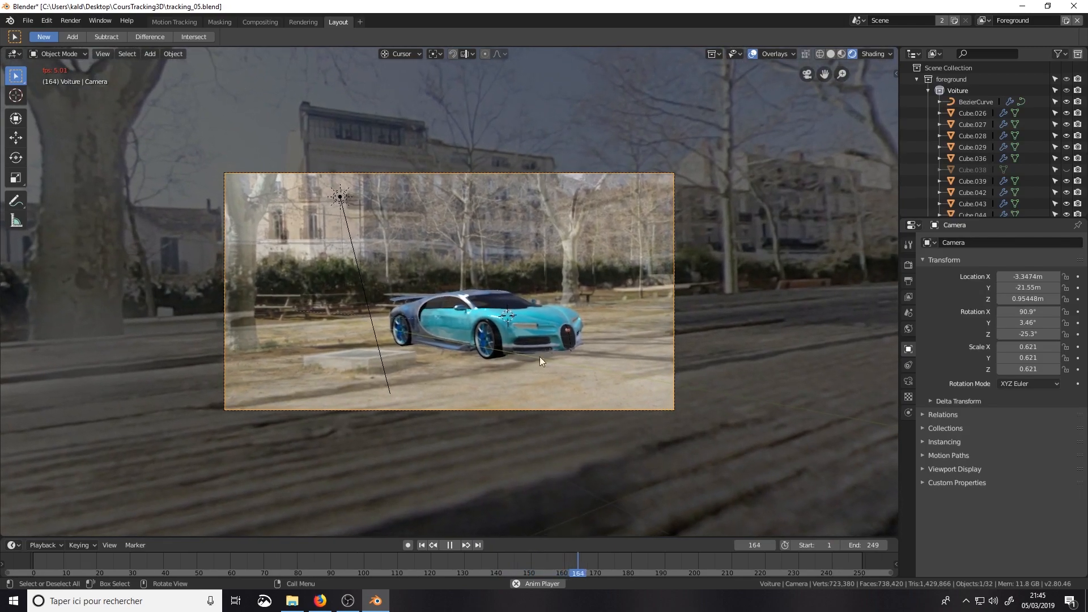
{"action": "left_click", "coordinate": [917, 79]}
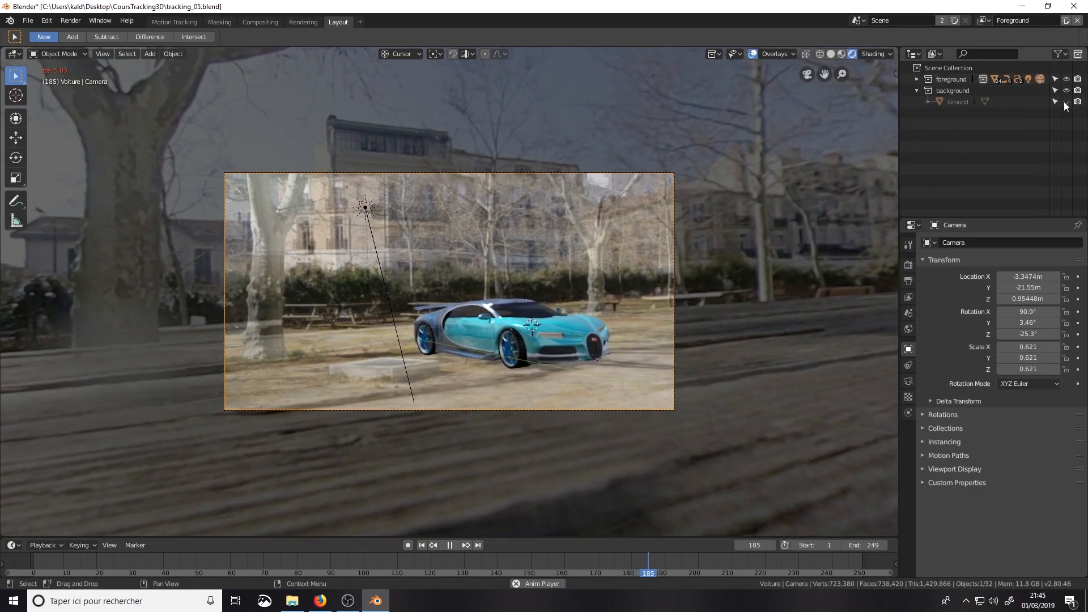
{"action": "left_click", "coordinate": [1066, 102]}
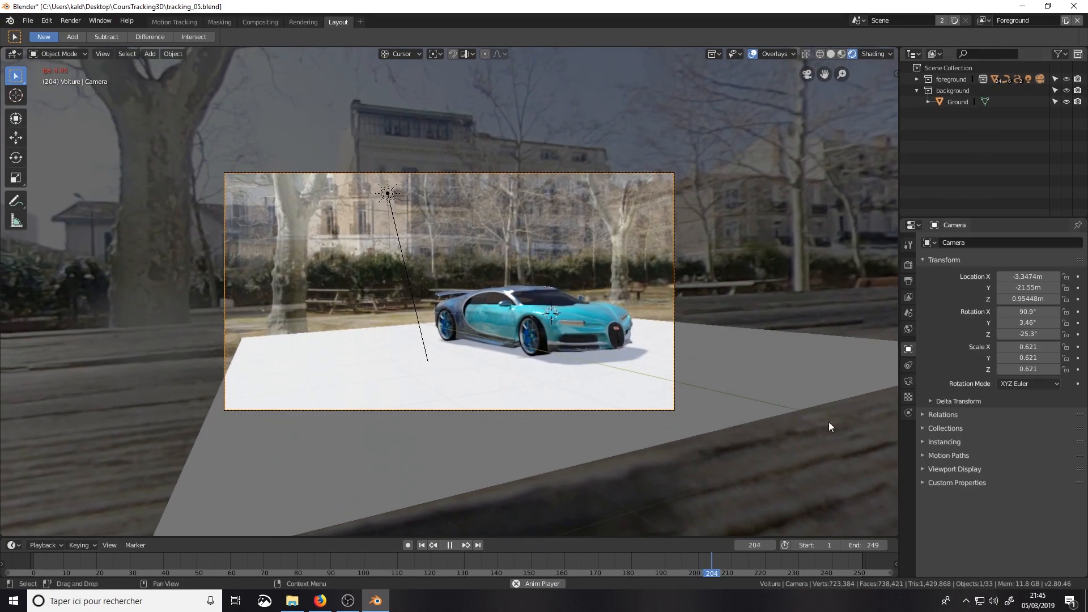
{"action": "left_click", "coordinate": [449, 545]}
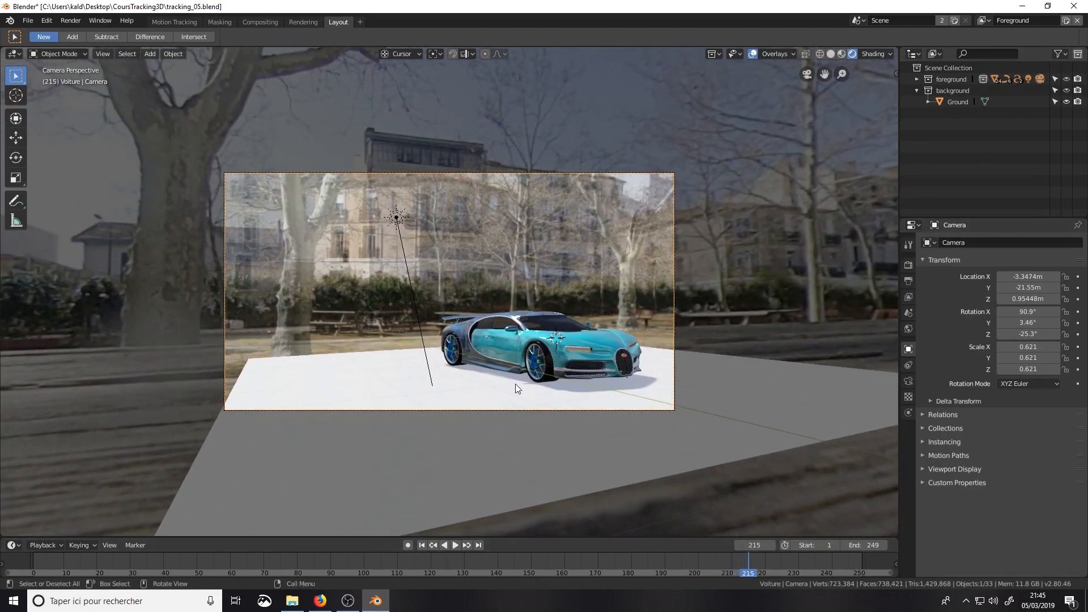
Step: Examine the Cours+2, Cours0, Cours-2 and Cours360 environment images in the CoursTracking3D\Env\Env3 folder in File Explorer, and return to Blender
{"action": "left_click", "coordinate": [292, 601]}
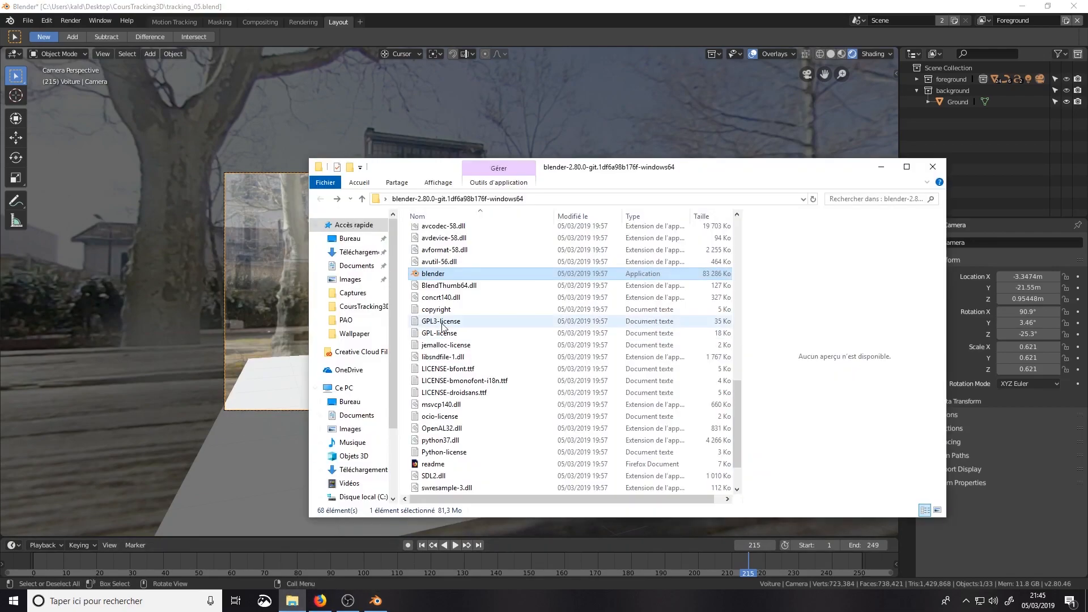
{"action": "left_click", "coordinate": [361, 240]}
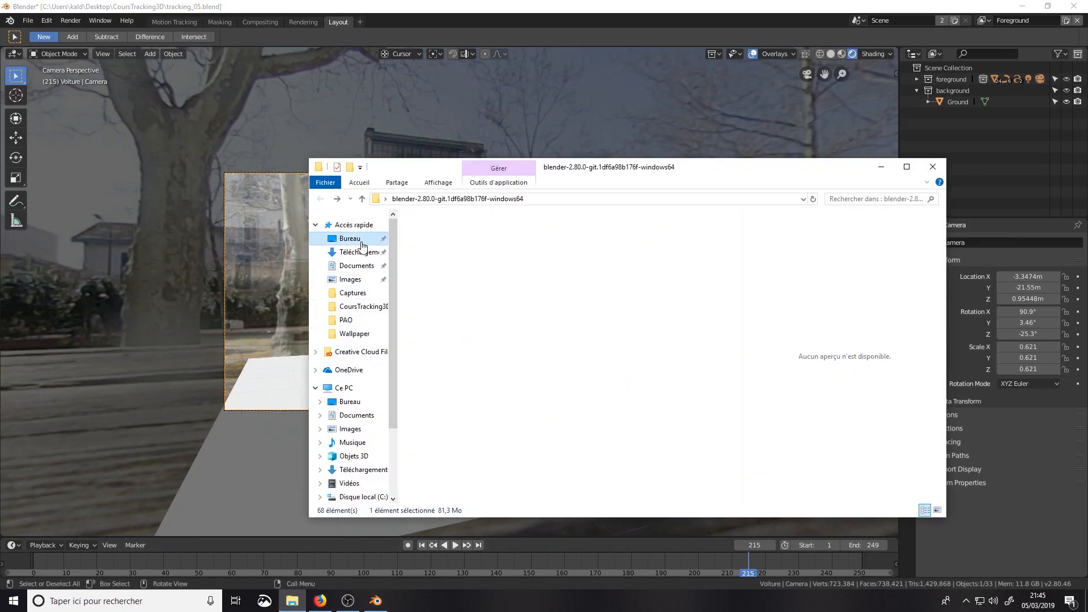
{"action": "double_click", "coordinate": [448, 245]}
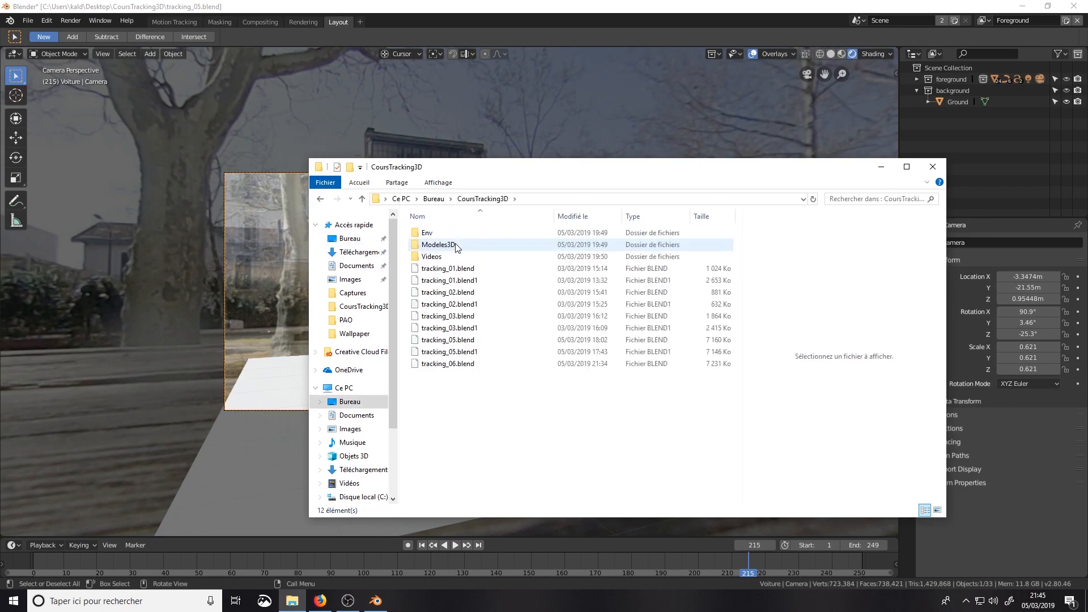
{"action": "double_click", "coordinate": [427, 232]}
{"action": "double_click", "coordinate": [429, 257]}
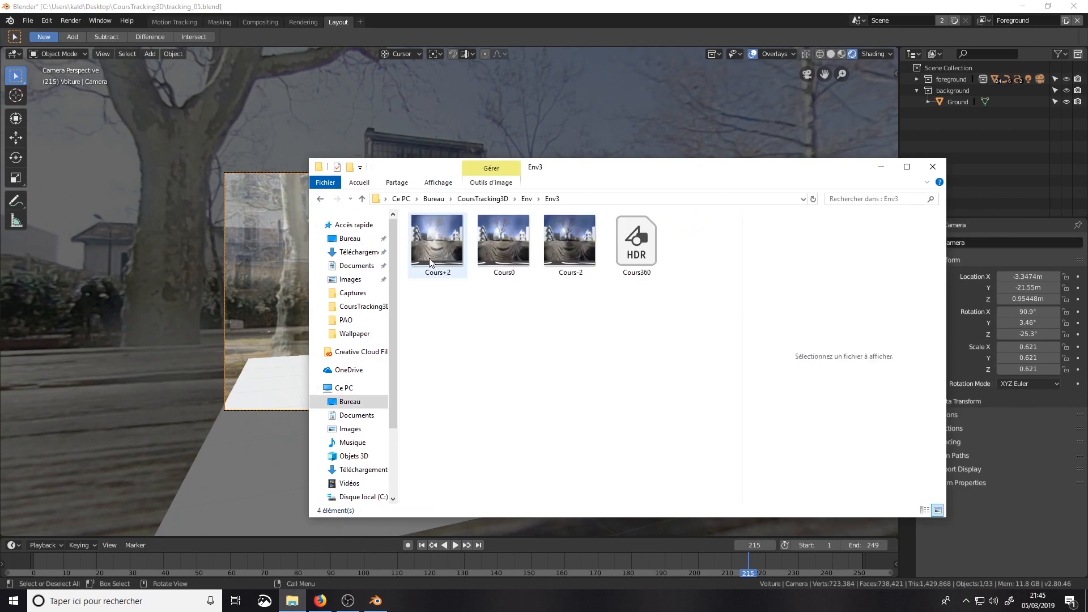
{"action": "left_click", "coordinate": [451, 256]}
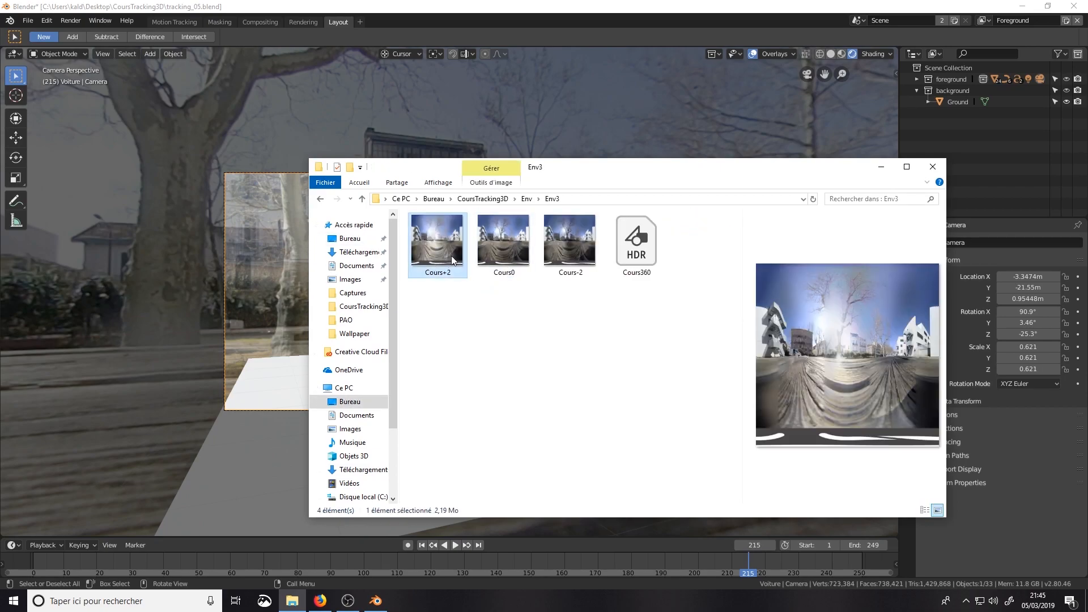
{"action": "left_click", "coordinate": [487, 245]}
{"action": "left_click", "coordinate": [564, 243]}
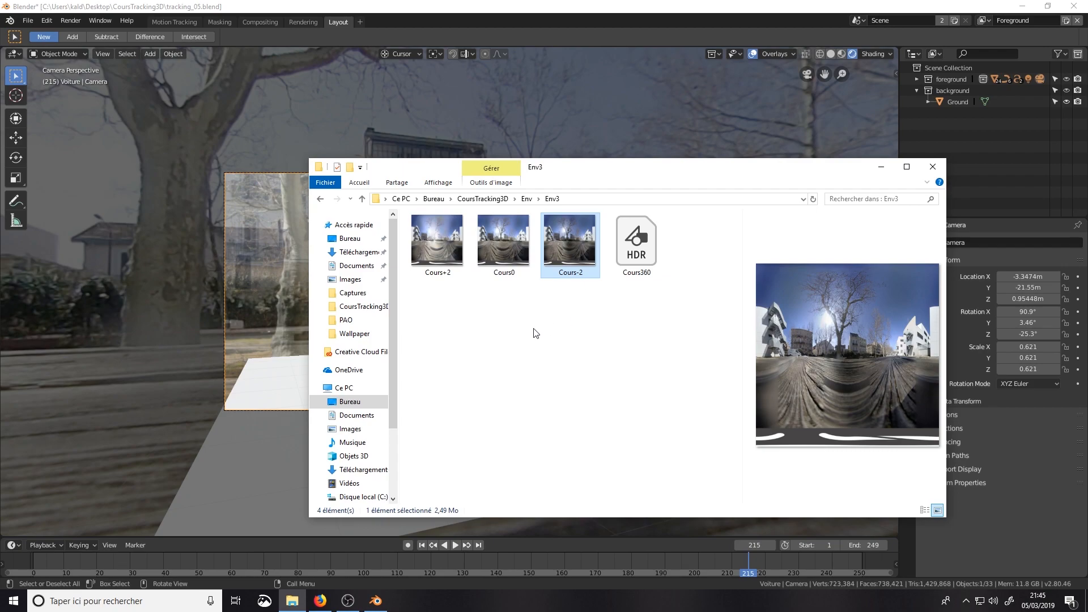
{"action": "left_click", "coordinate": [630, 257]}
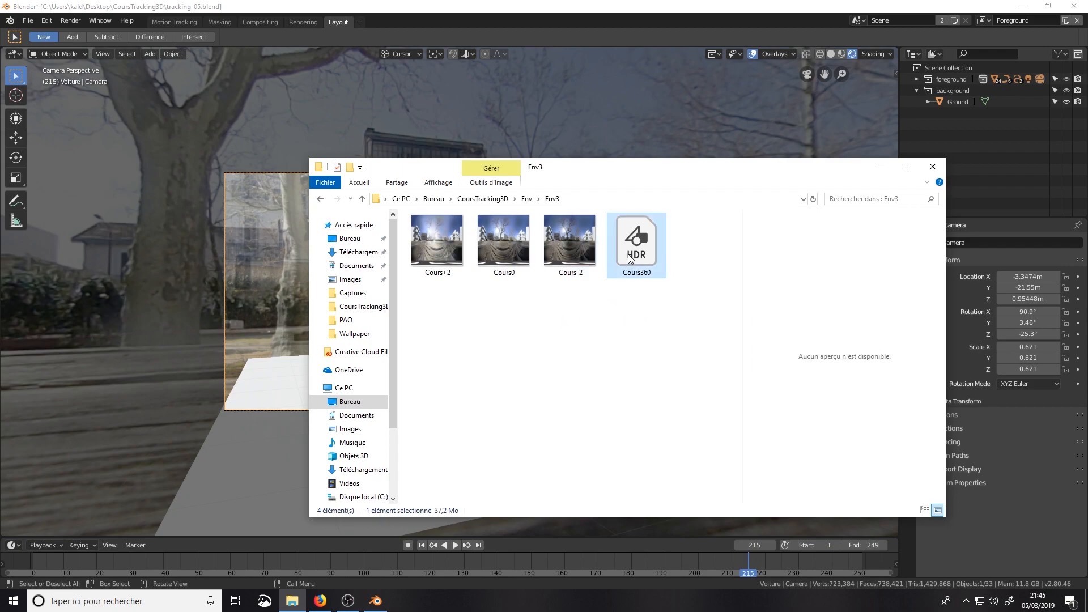
{"action": "left_click", "coordinate": [880, 167]}
Step: Set the world's surface to Background and its color to an Environment Texture
{"action": "left_click", "coordinate": [909, 297]}
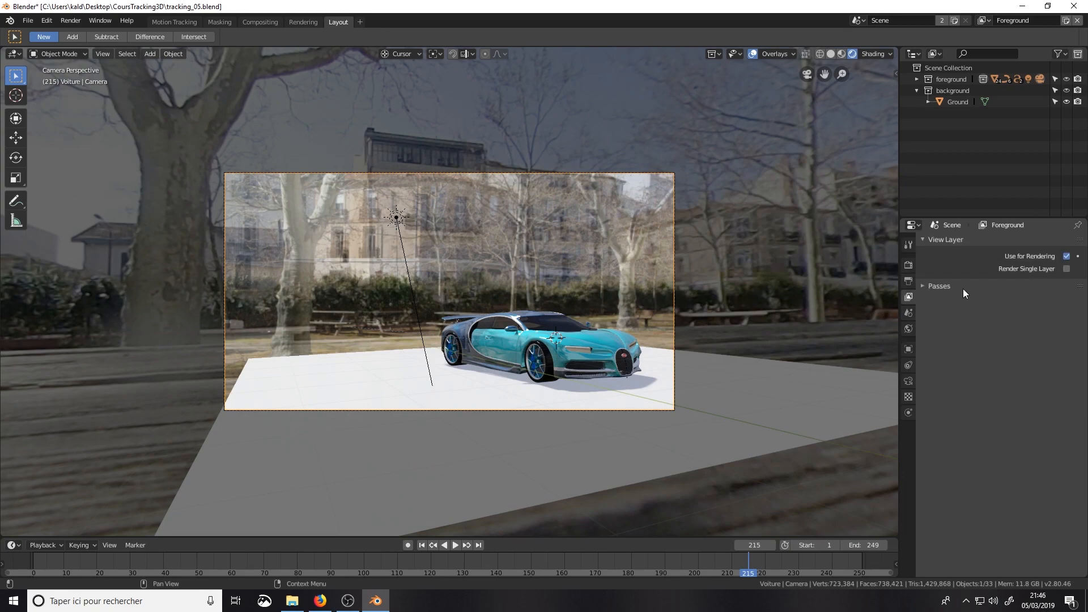
{"action": "left_click", "coordinate": [908, 312]}
{"action": "left_click", "coordinate": [908, 265]}
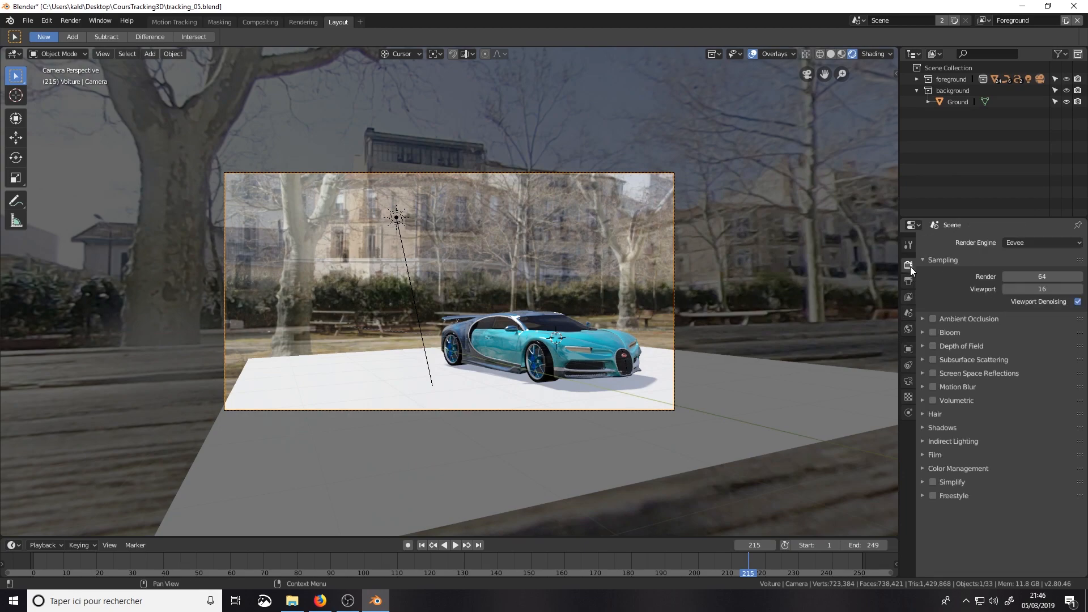
{"action": "left_click", "coordinate": [908, 329]}
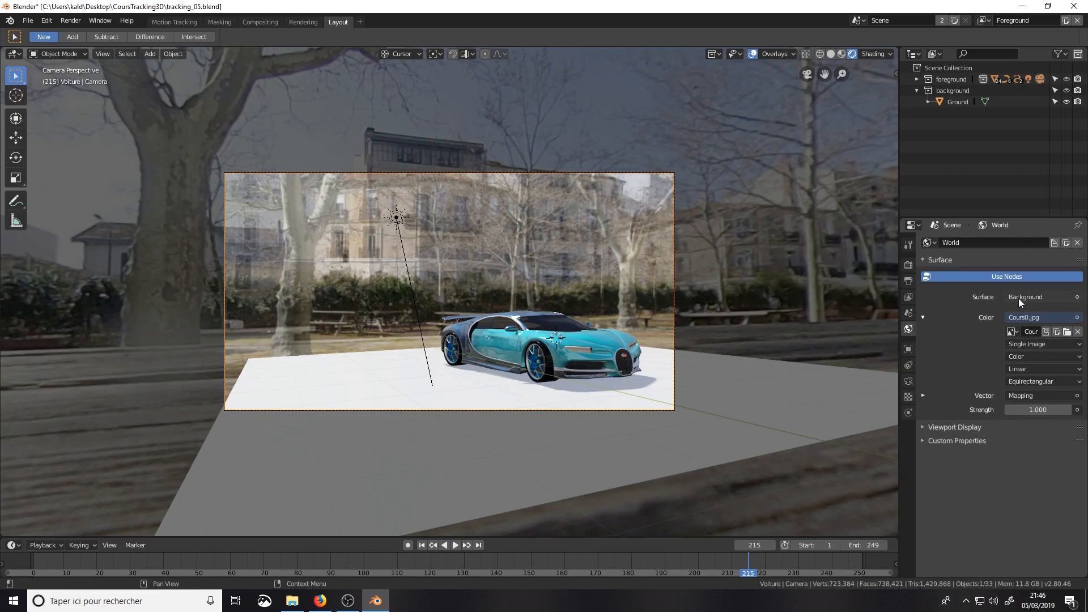
{"action": "left_click", "coordinate": [1069, 298]}
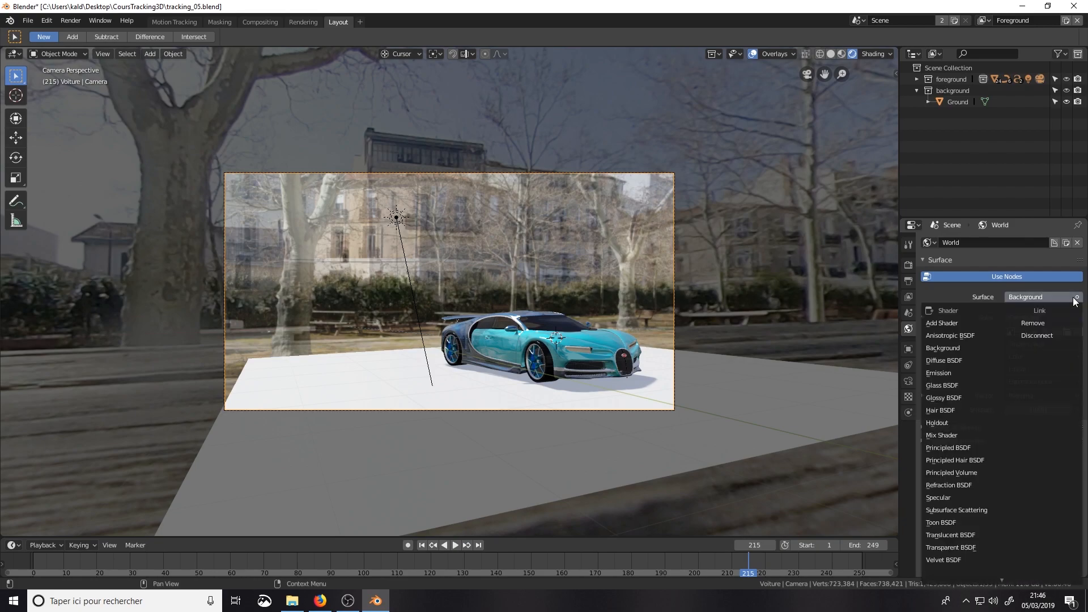
{"action": "left_click", "coordinate": [955, 347]}
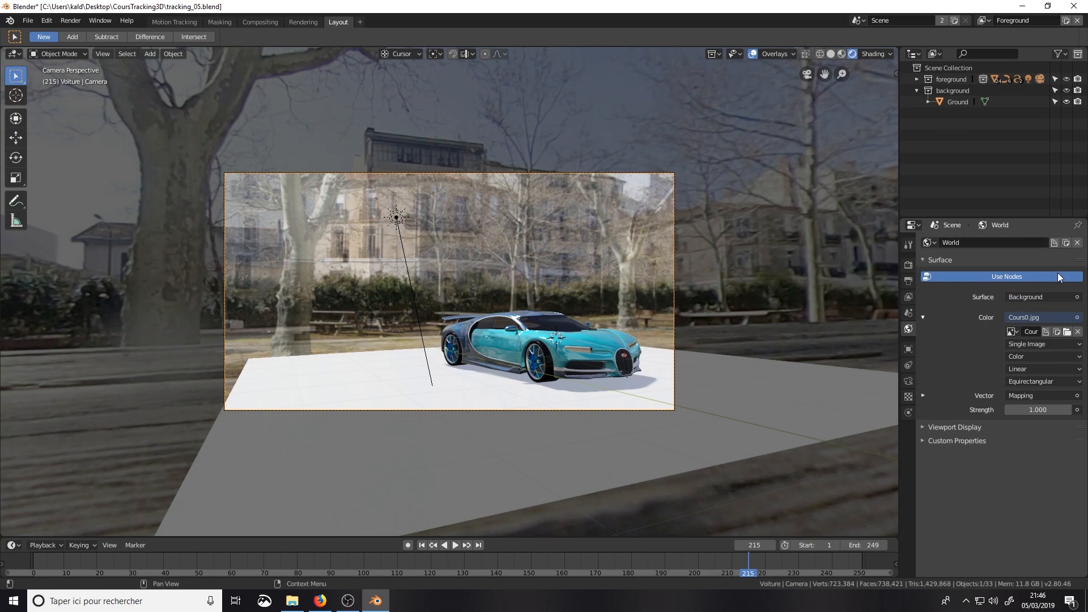
{"action": "left_click", "coordinate": [1076, 317]}
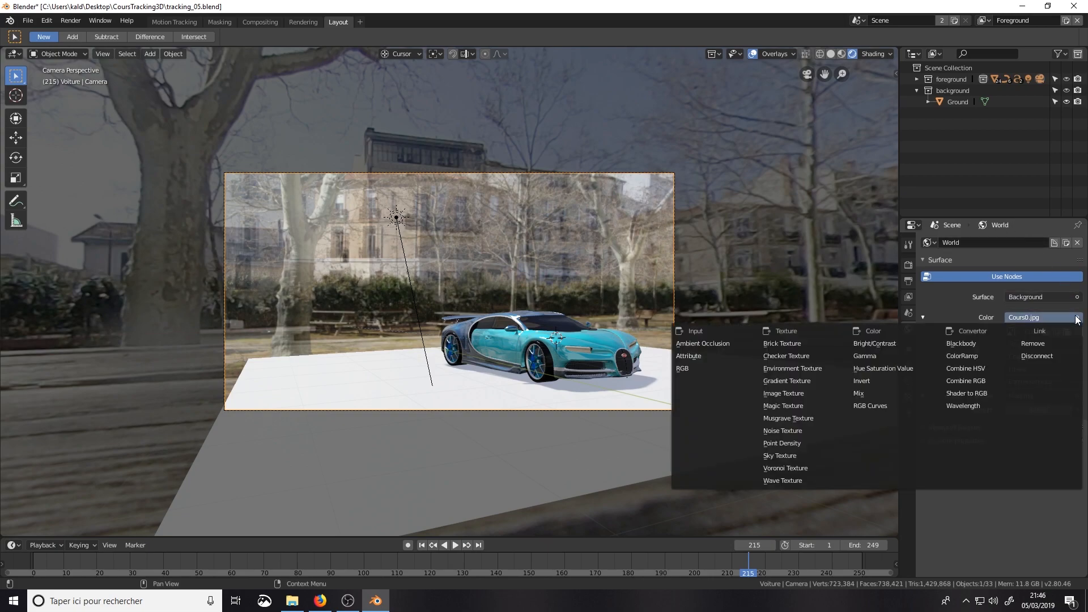
{"action": "left_click", "coordinate": [814, 368]}
Step: Browse the Env3 images for the environment texture as thumbnails with Cours360.hdr selected, and leave without opening one
{"action": "left_click", "coordinate": [1069, 331]}
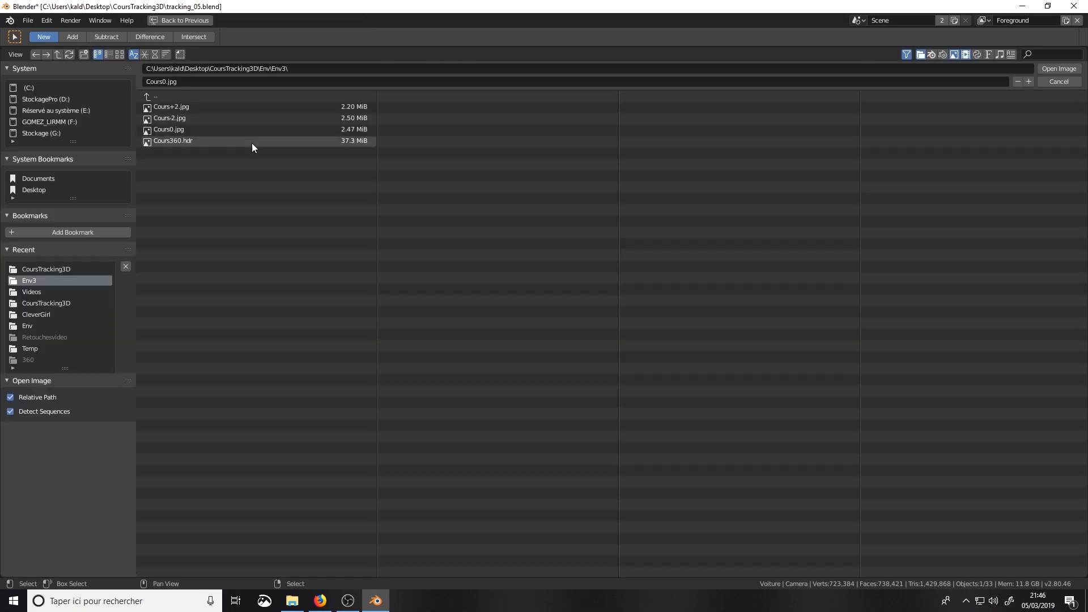
{"action": "left_click", "coordinate": [206, 138]}
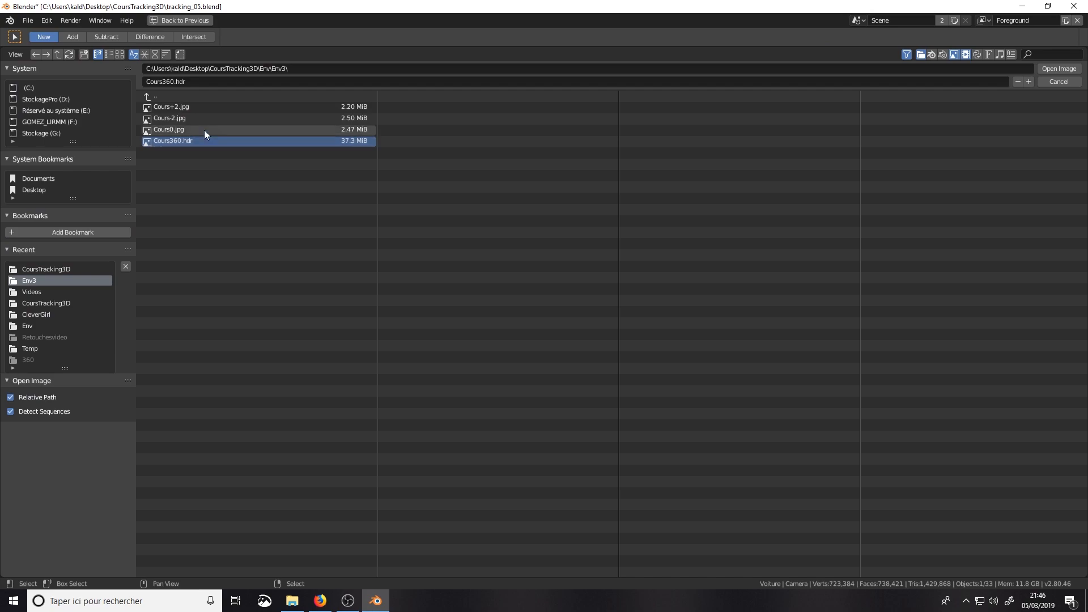
{"action": "left_click", "coordinate": [119, 55]}
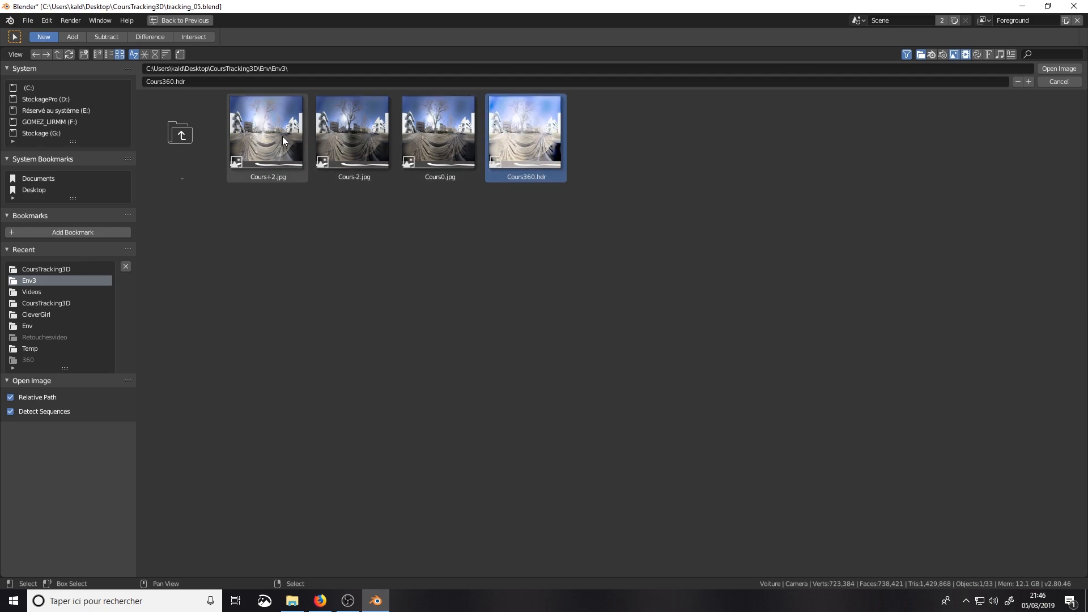
{"action": "left_click", "coordinate": [1056, 69]}
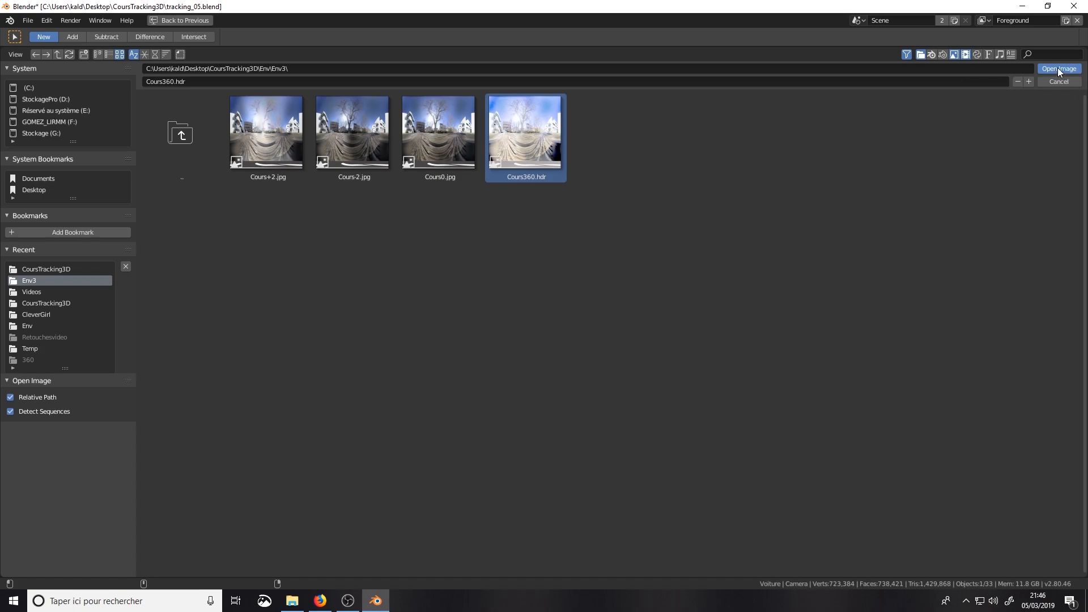
{"action": "left_click", "coordinate": [1056, 80]}
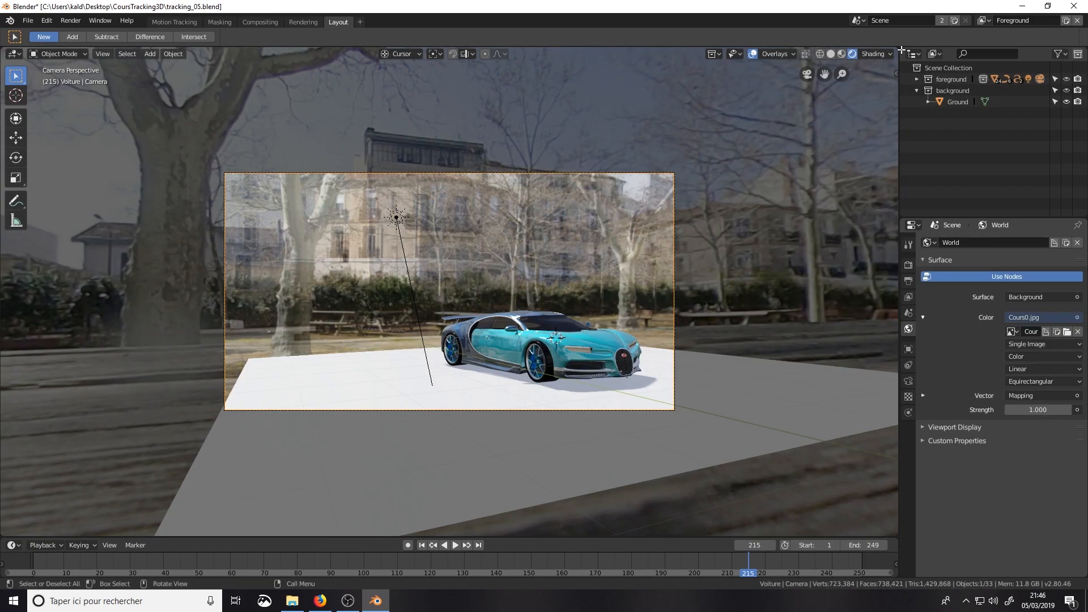
Step: Split the 3D viewport into two stacked areas and make the upper one a Shader Editor showing the World nodes
{"action": "left_click_drag", "start_coordinate": [898, 49], "coordinate": [884, 254]}
{"action": "left_click", "coordinate": [13, 54]}
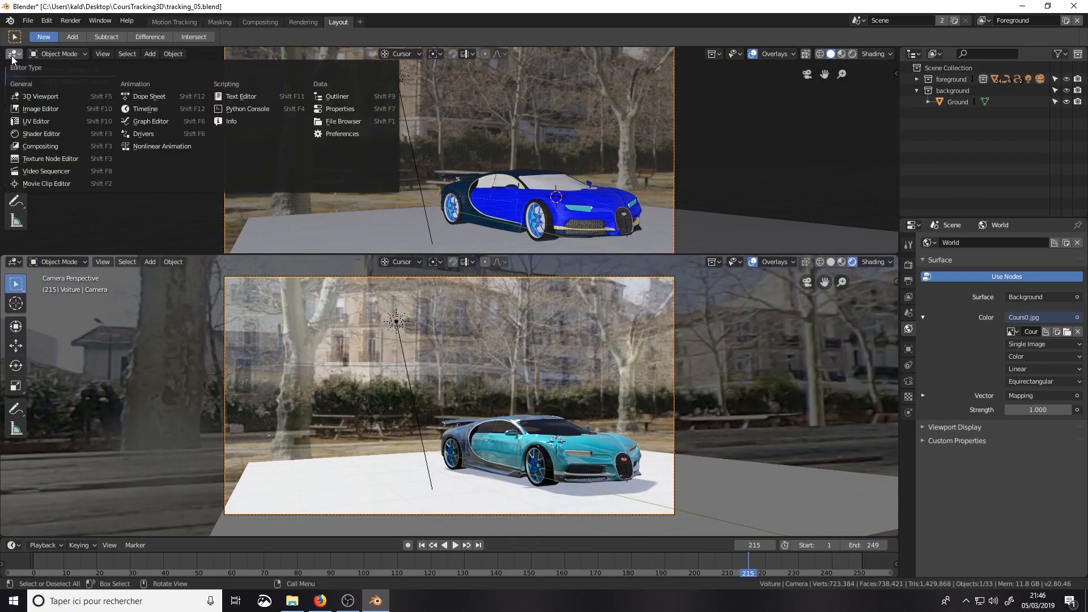
{"action": "left_click", "coordinate": [43, 133]}
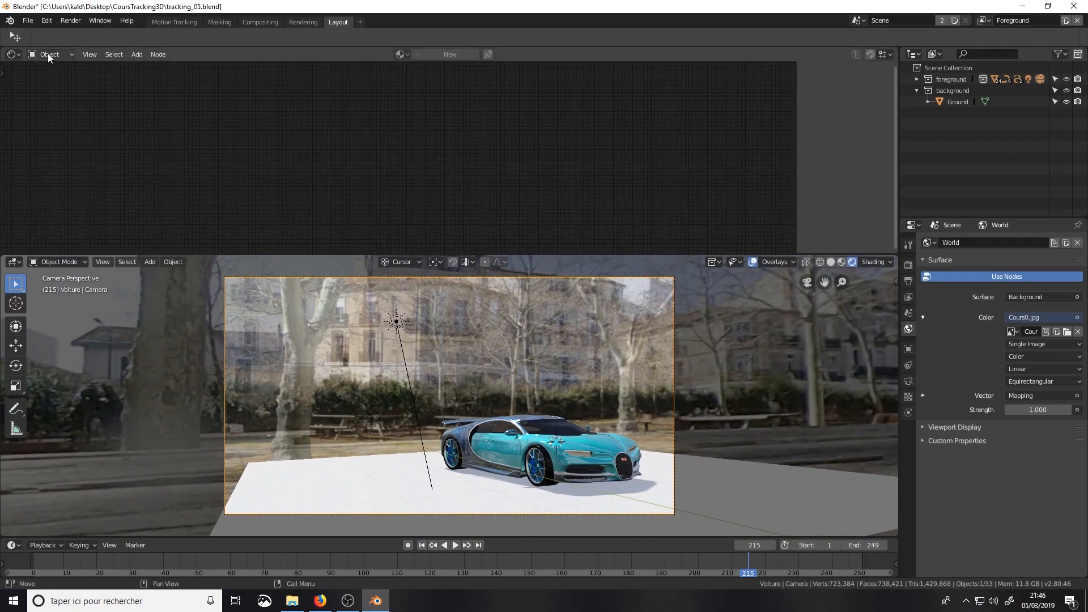
{"action": "left_click", "coordinate": [62, 56]}
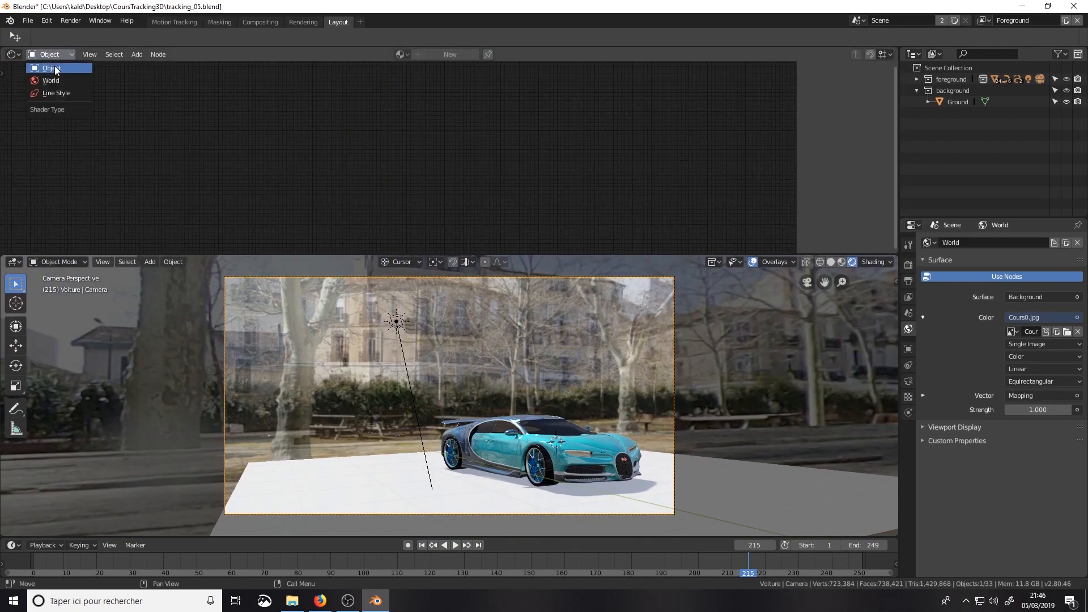
{"action": "left_click", "coordinate": [55, 81]}
Step: Disconnect the Mapping node from the Vector input of the Cours0.jpg environment texture
{"action": "middle_click_drag", "start_coordinate": [343, 170], "coordinate": [501, 138]}
{"action": "scroll", "coordinate": [501, 138], "scroll_direction": "up", "scroll_amount": 7}
{"action": "scroll", "coordinate": [488, 141], "scroll_direction": "up", "scroll_amount": 1}
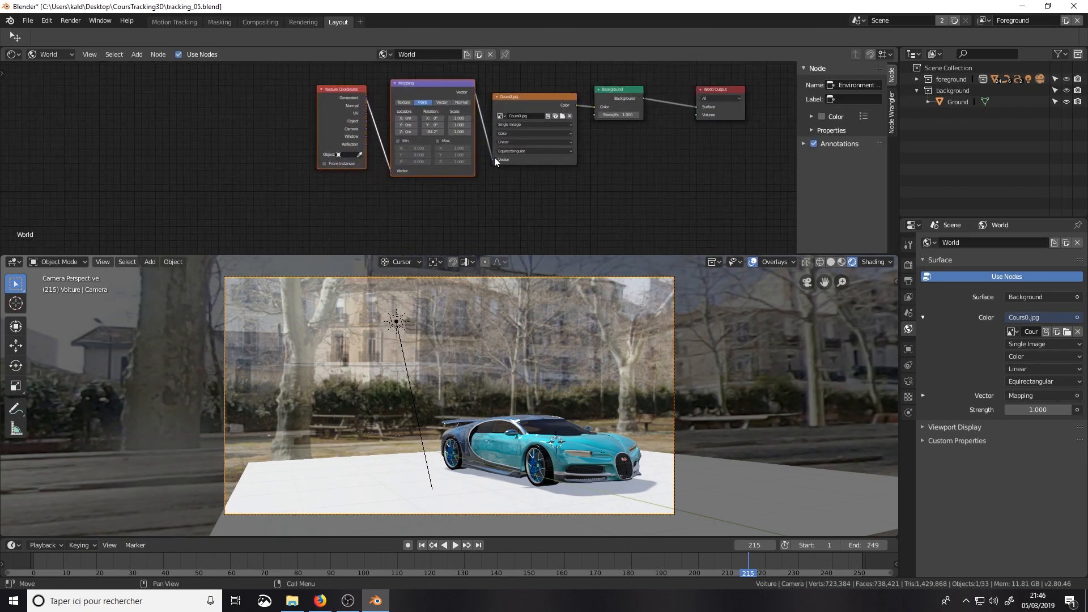
{"action": "left_click_drag", "start_coordinate": [494, 159], "coordinate": [486, 159]}
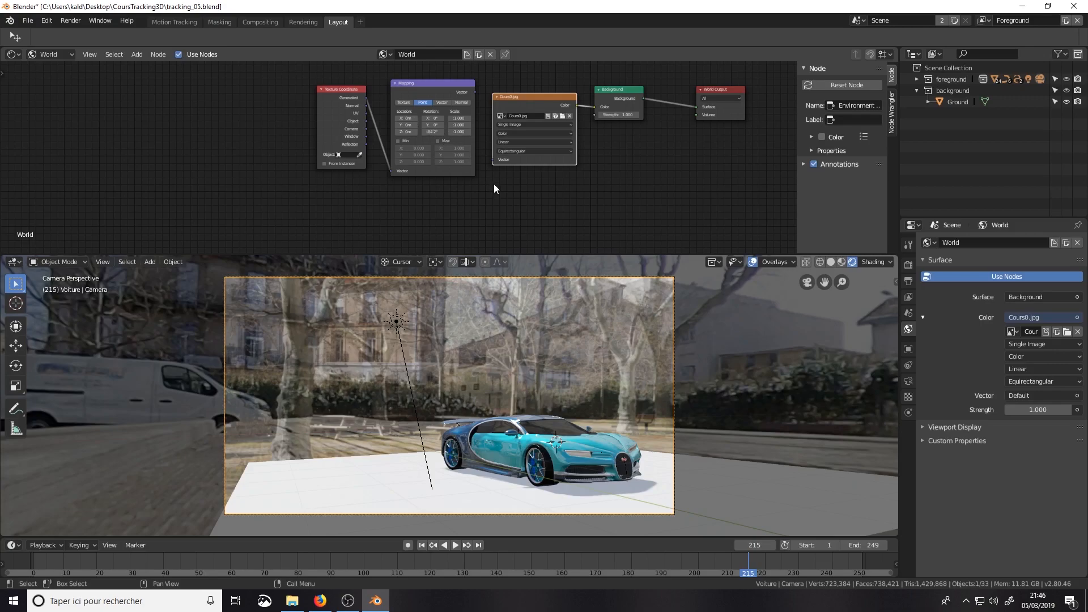
{"action": "key", "text": "shift+a"}
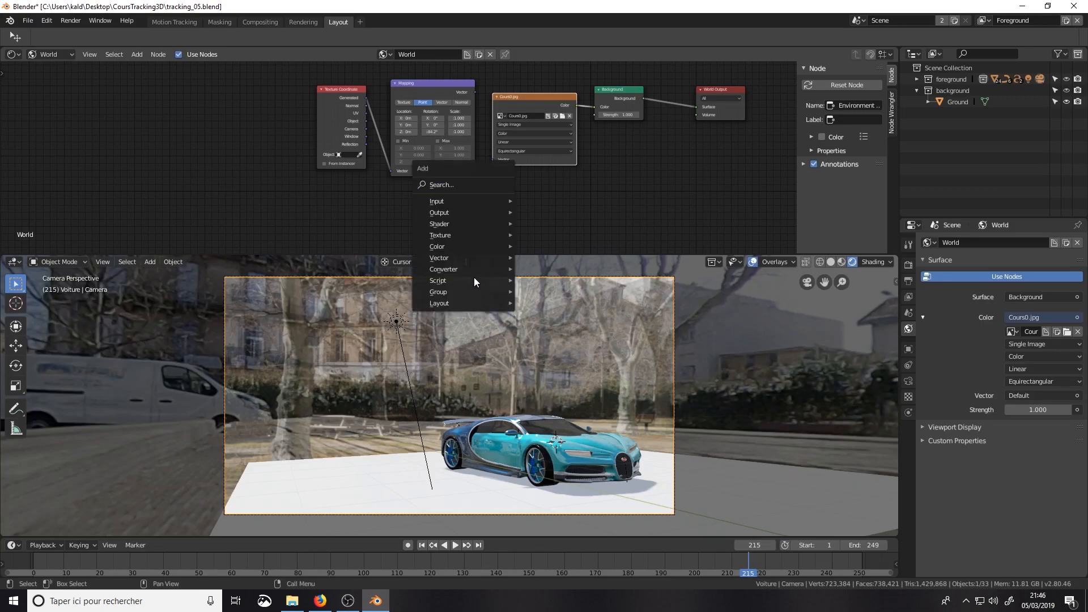
{"action": "mouse_move", "coordinate": [476, 261]}
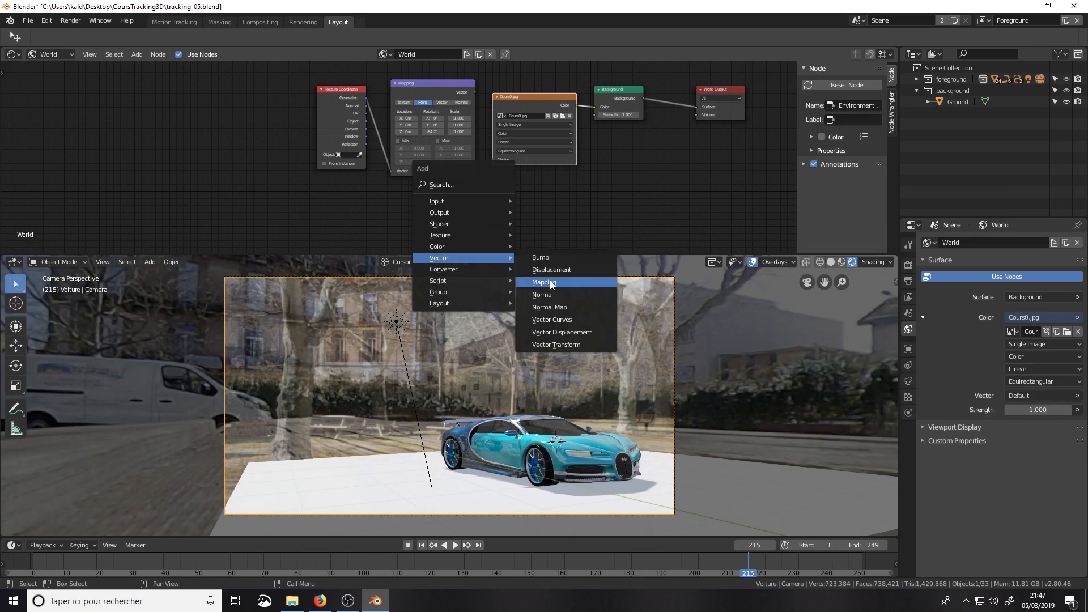
{"action": "mouse_move", "coordinate": [481, 198]}
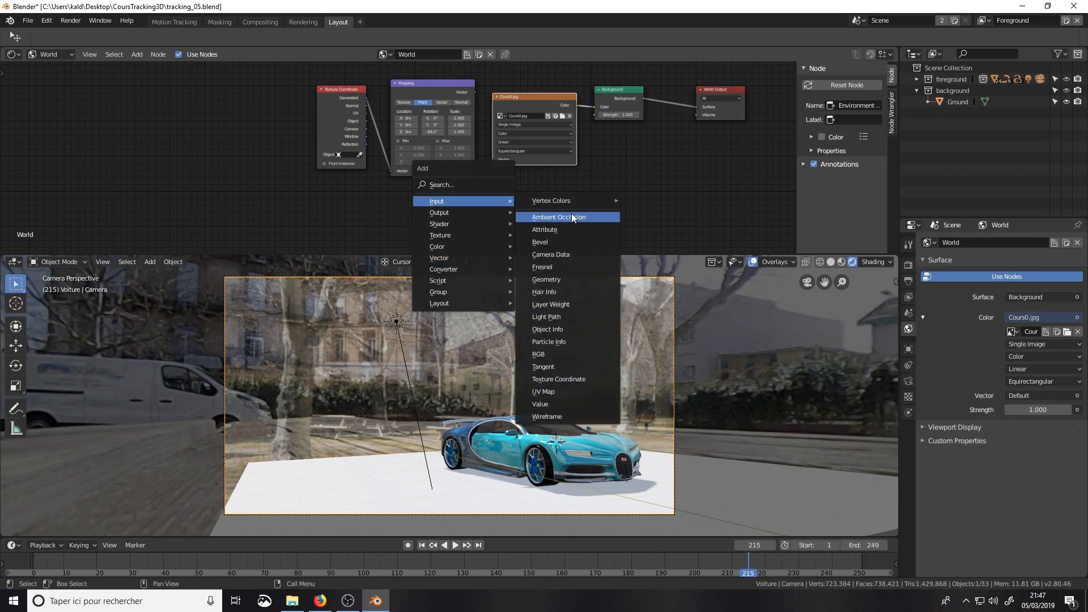
Step: Search the add-on preferences for "node" to check that Node Wrangler is enabled, and close the preferences
{"action": "left_click", "coordinate": [47, 20]}
{"action": "left_click", "coordinate": [75, 154]}
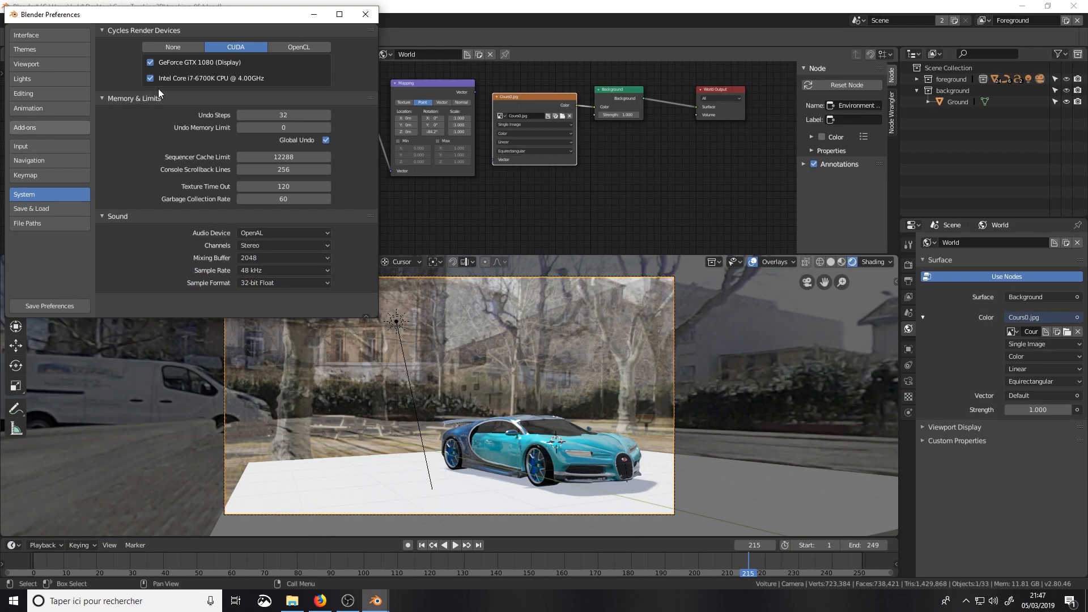
{"action": "left_click", "coordinate": [46, 127]}
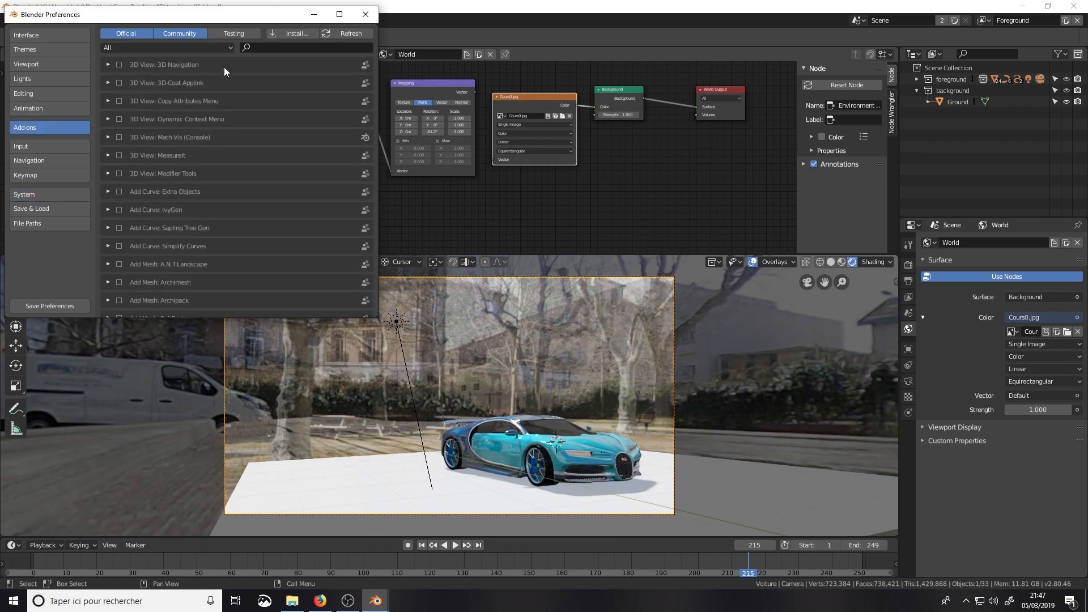
{"action": "left_click", "coordinate": [257, 45]}
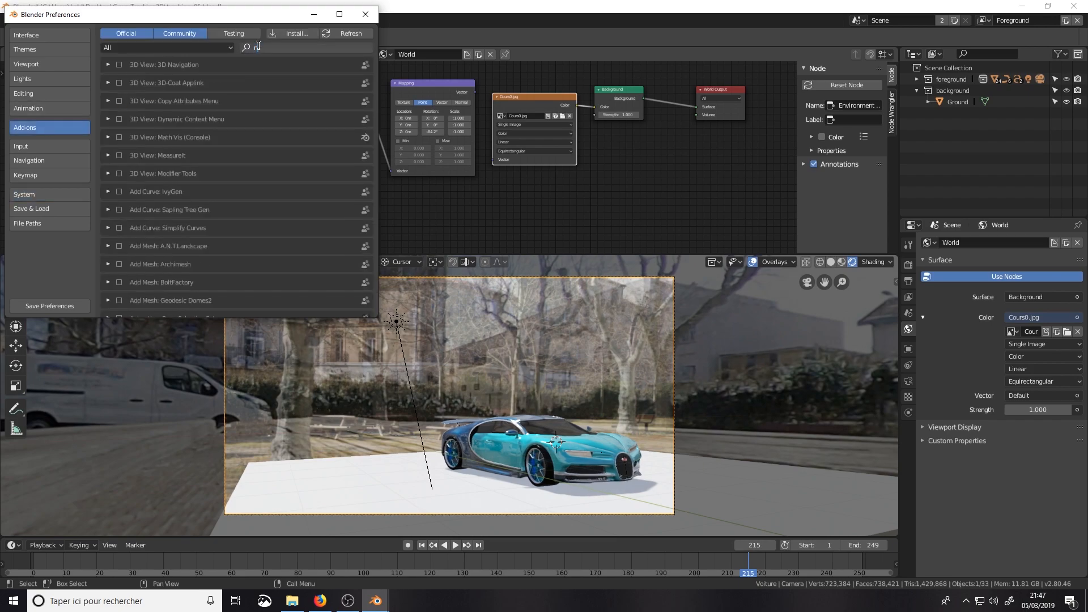
{"action": "type", "text": "node"}
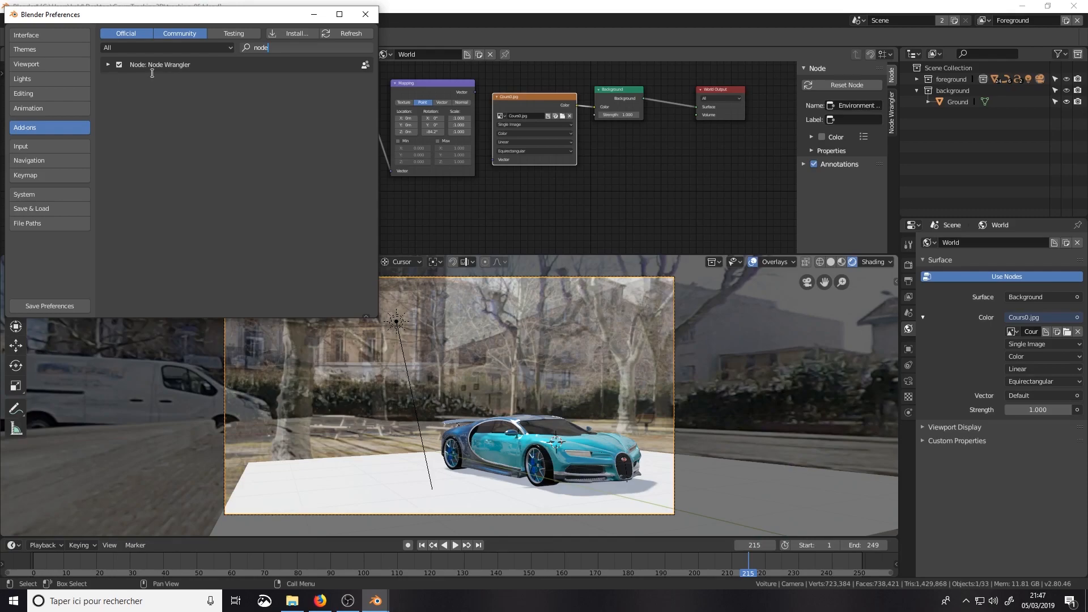
{"action": "left_click", "coordinate": [365, 14]}
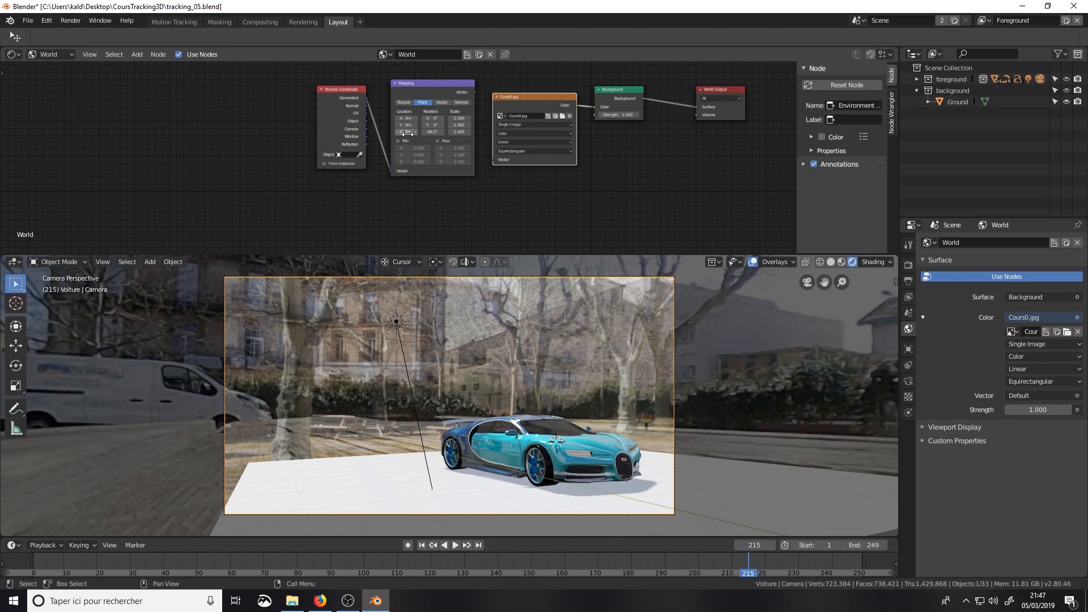
{"action": "left_click_drag", "start_coordinate": [442, 203], "coordinate": [328, 114]}
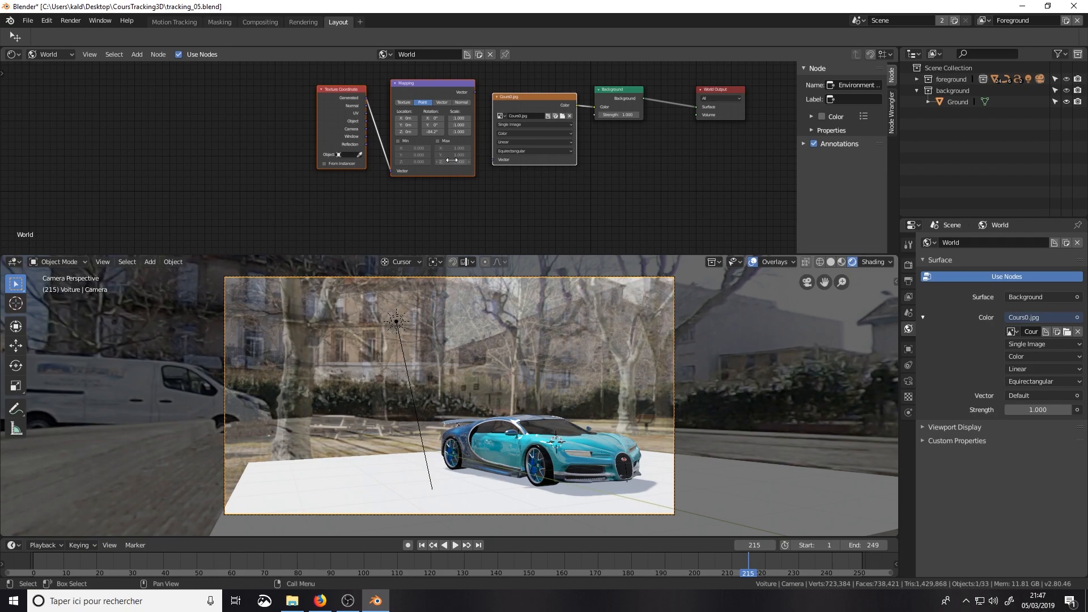
{"action": "key", "text": "x"}
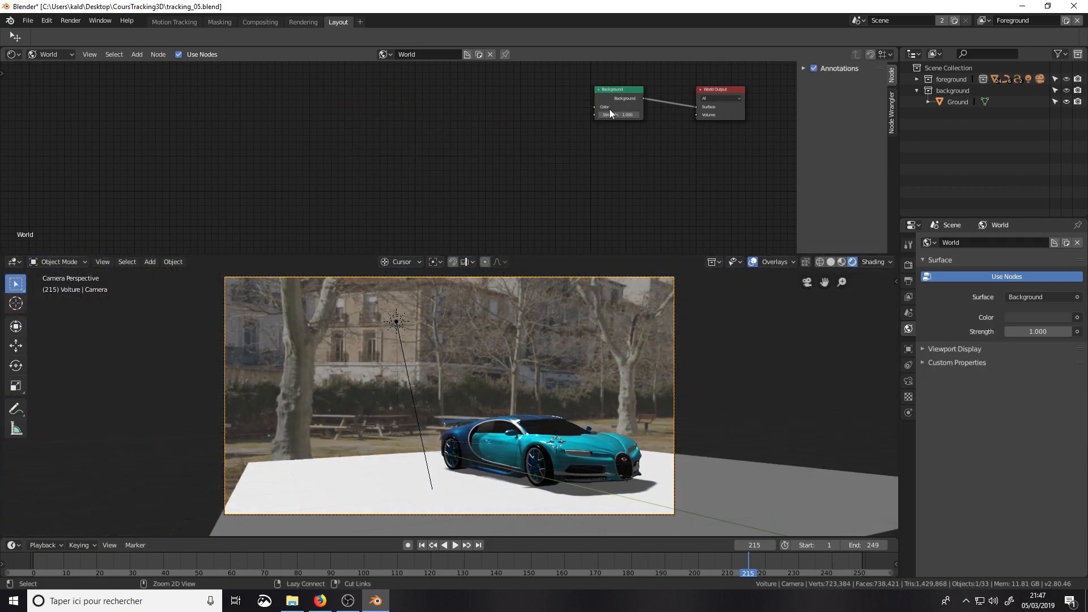
{"action": "key", "text": "ctrl+z"}
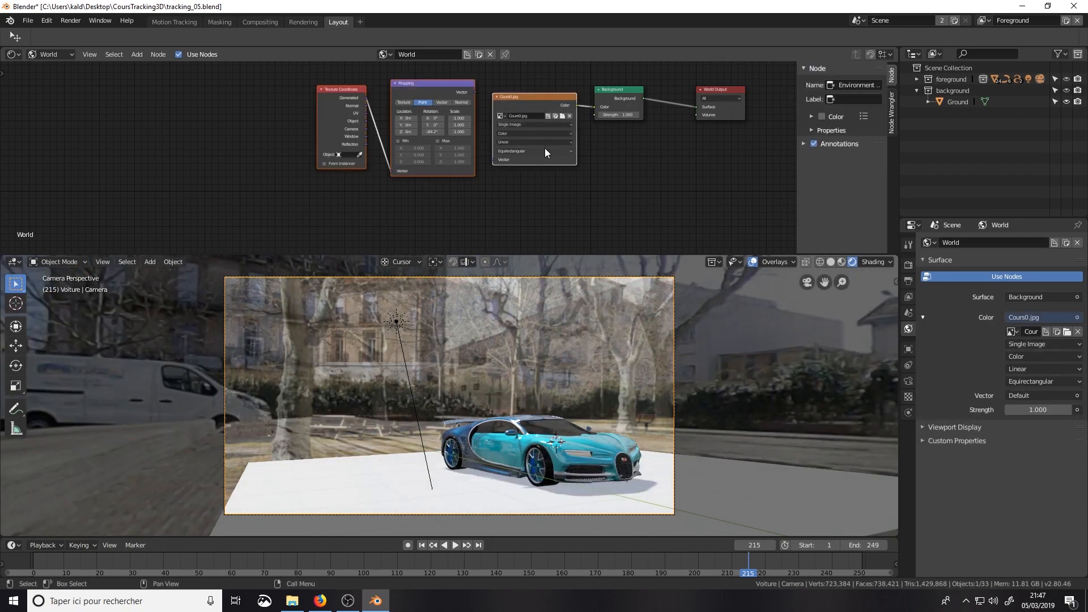
Step: Delete the Mapping and Texture Coordinate nodes from the World node tree
{"action": "left_click", "coordinate": [435, 108]}
{"action": "key", "text": "x"}
{"action": "left_click", "coordinate": [346, 100]}
{"action": "key", "text": "x"}
Step: Add linked Mapping and Texture Coordinate nodes to the Cours0.jpg environment texture with Node Wrangler's texture setup
{"action": "left_click", "coordinate": [526, 95]}
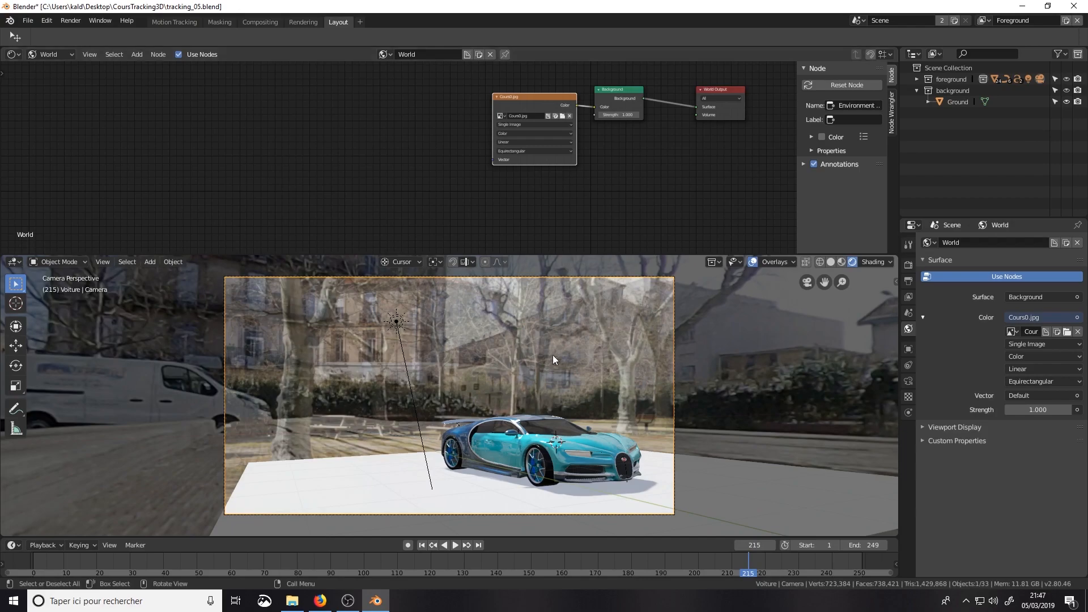
{"action": "scroll", "coordinate": [274, 357], "scroll_direction": "down", "scroll_amount": 2}
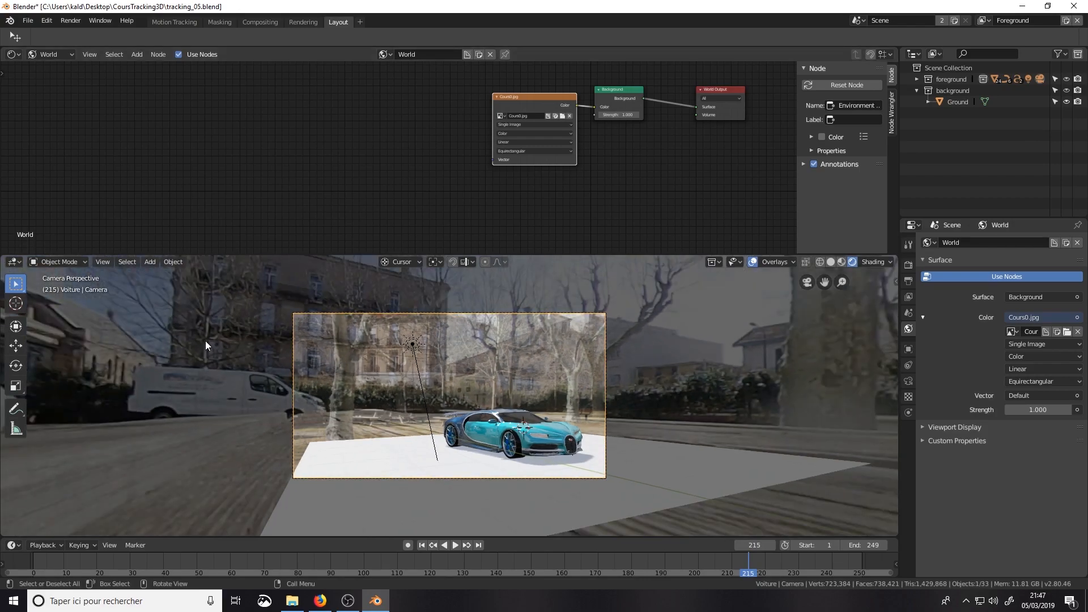
{"action": "middle_click_drag", "start_coordinate": [432, 336], "coordinate": [499, 379]}
{"action": "middle_click_drag", "start_coordinate": [501, 426], "coordinate": [578, 321]}
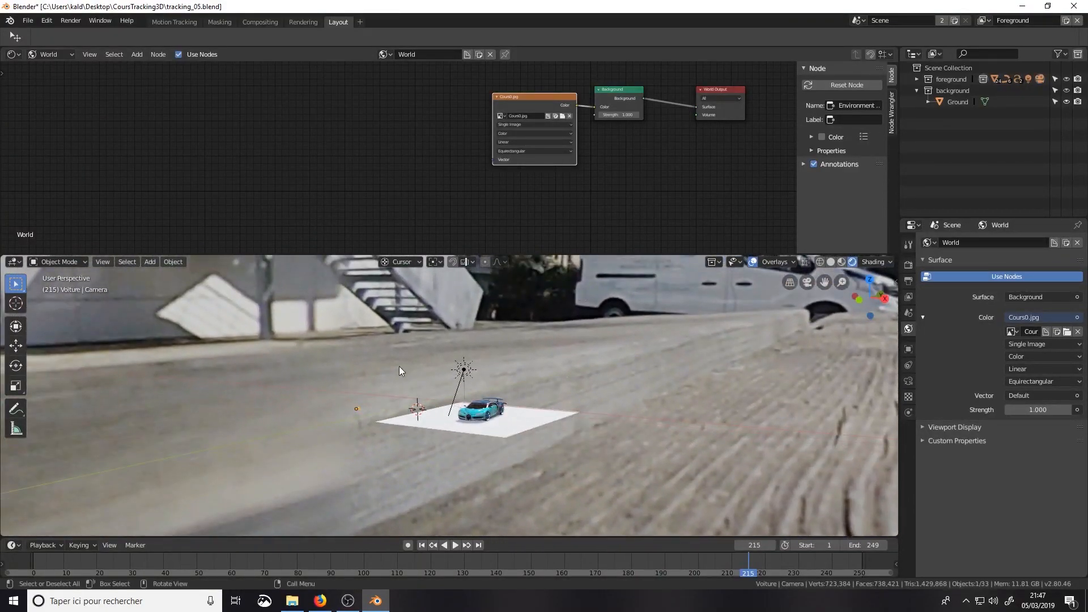
{"action": "middle_click_drag", "start_coordinate": [328, 376], "coordinate": [560, 379]}
{"action": "middle_click_drag", "start_coordinate": [513, 270], "coordinate": [510, 301]}
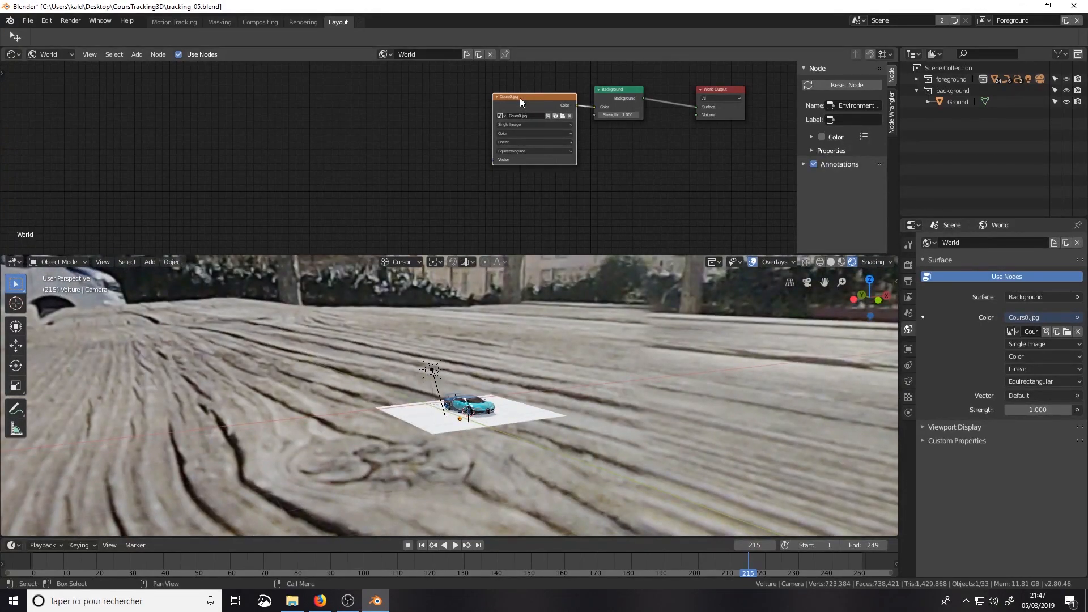
{"action": "key", "text": "ctrl+t"}
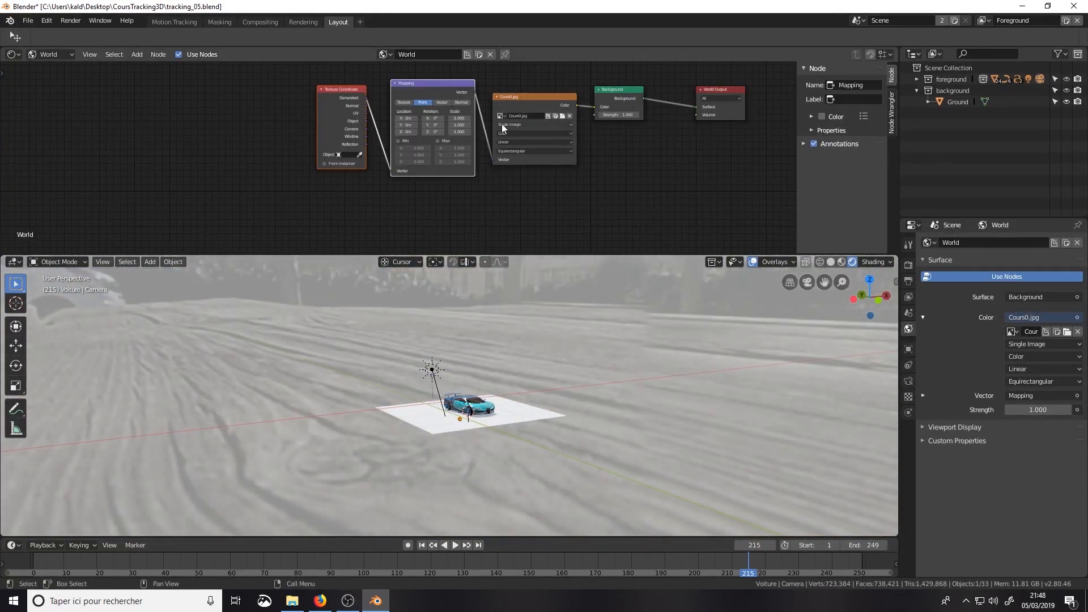
Step: Rotate the environment image about Z to -86.4° in the Mapping node, matching it to the footage in camera view
{"action": "scroll", "coordinate": [468, 159], "scroll_direction": "up", "scroll_amount": 3}
{"action": "middle_click_drag", "start_coordinate": [526, 272], "coordinate": [419, 379]}
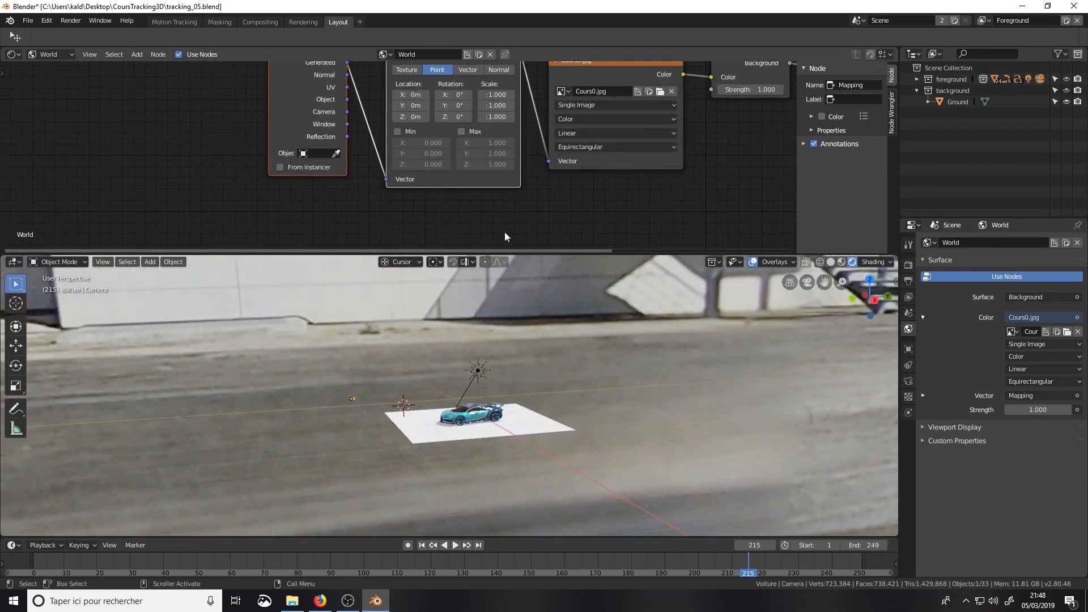
{"action": "left_click_drag", "start_coordinate": [453, 121], "coordinate": [393, 121]}
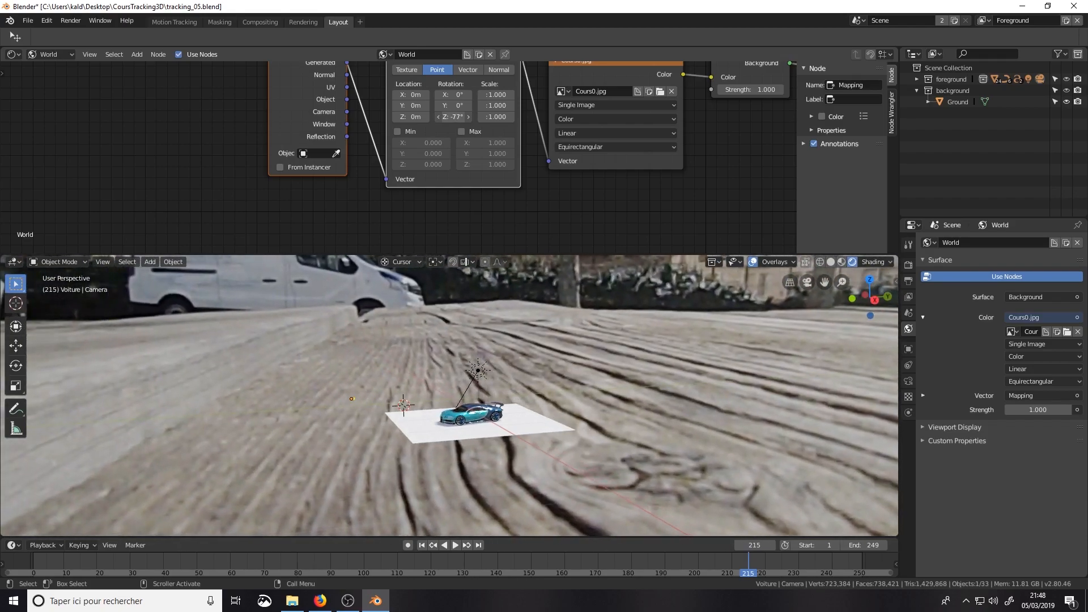
{"action": "key", "text": "KP_0"}
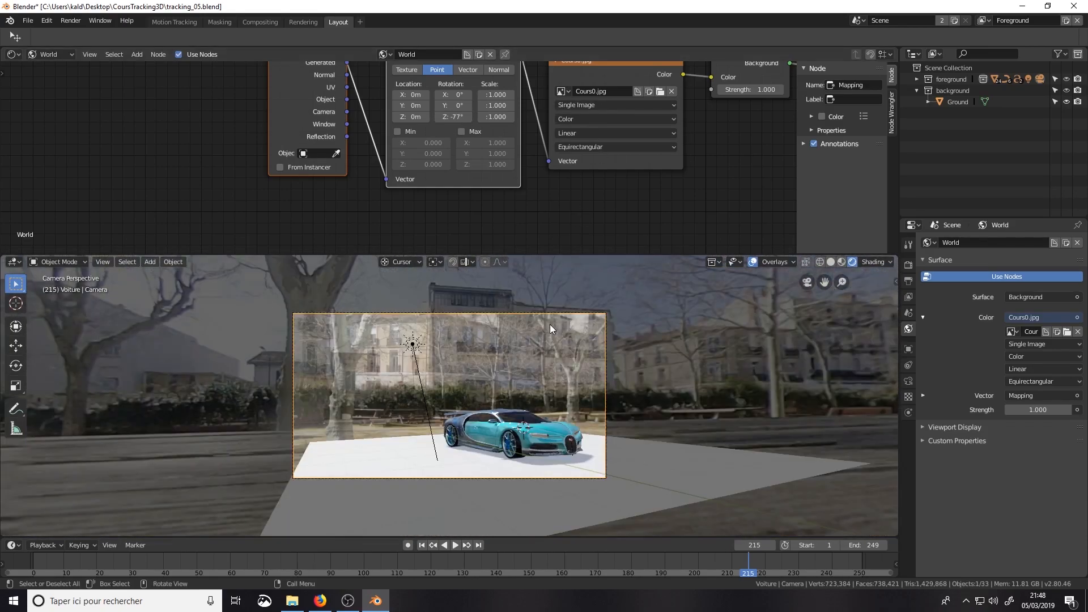
{"action": "left_click_drag", "start_coordinate": [461, 117], "coordinate": [425, 117]}
{"action": "left_click_drag", "start_coordinate": [453, 117], "coordinate": [460, 117]}
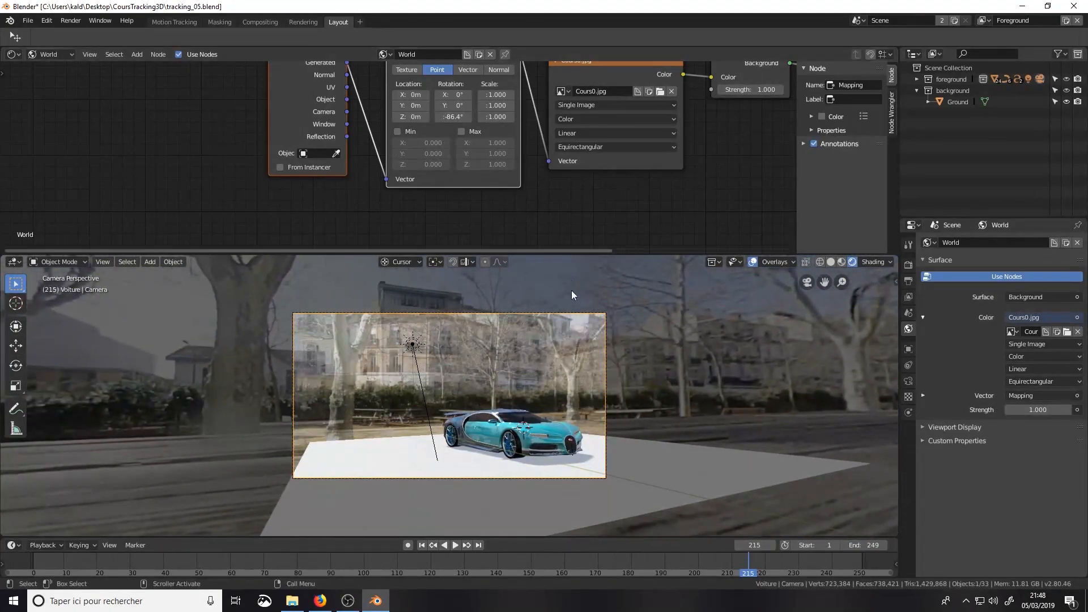
Step: Examine the car's lighting and reflections from close up and from above, and return to the camera view
{"action": "scroll", "coordinate": [624, 474], "scroll_direction": "up", "scroll_amount": 4}
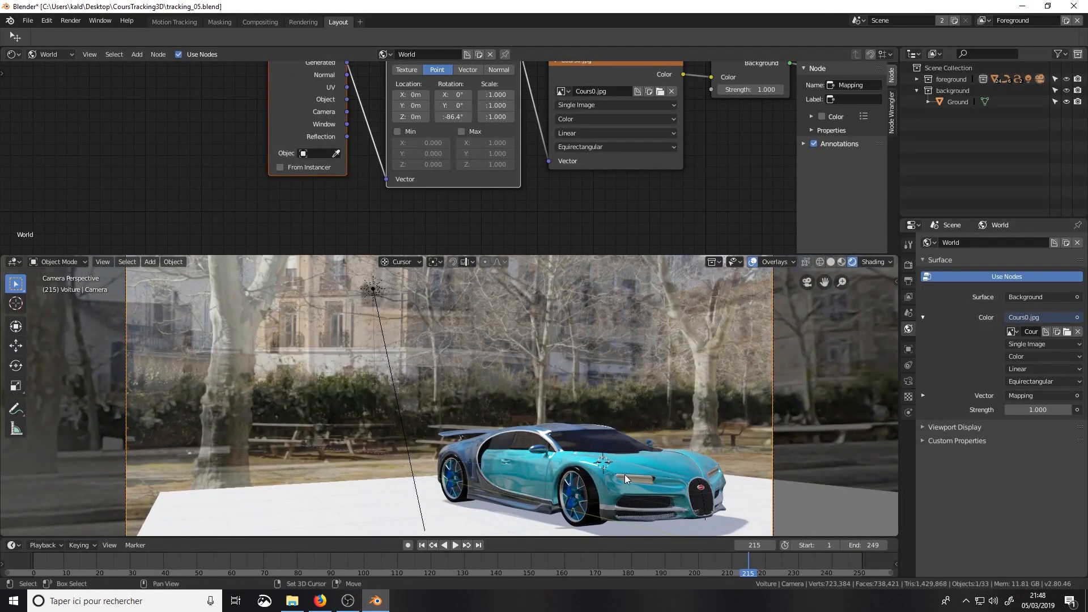
{"action": "middle_click_drag", "start_coordinate": [624, 474], "coordinate": [607, 433], "text": "shift"}
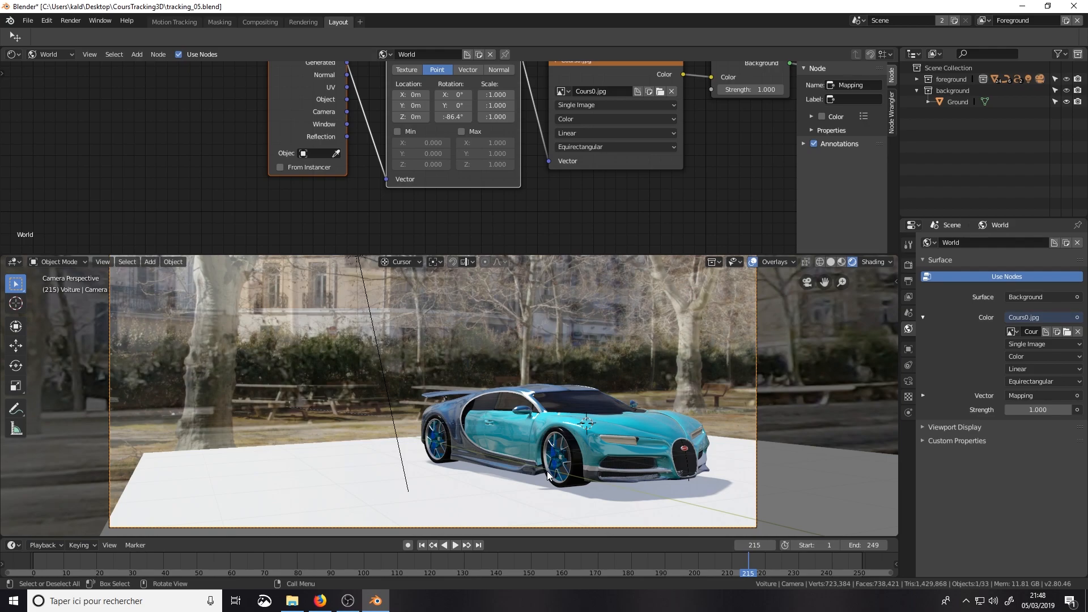
{"action": "middle_click_drag", "start_coordinate": [575, 390], "coordinate": [470, 433]}
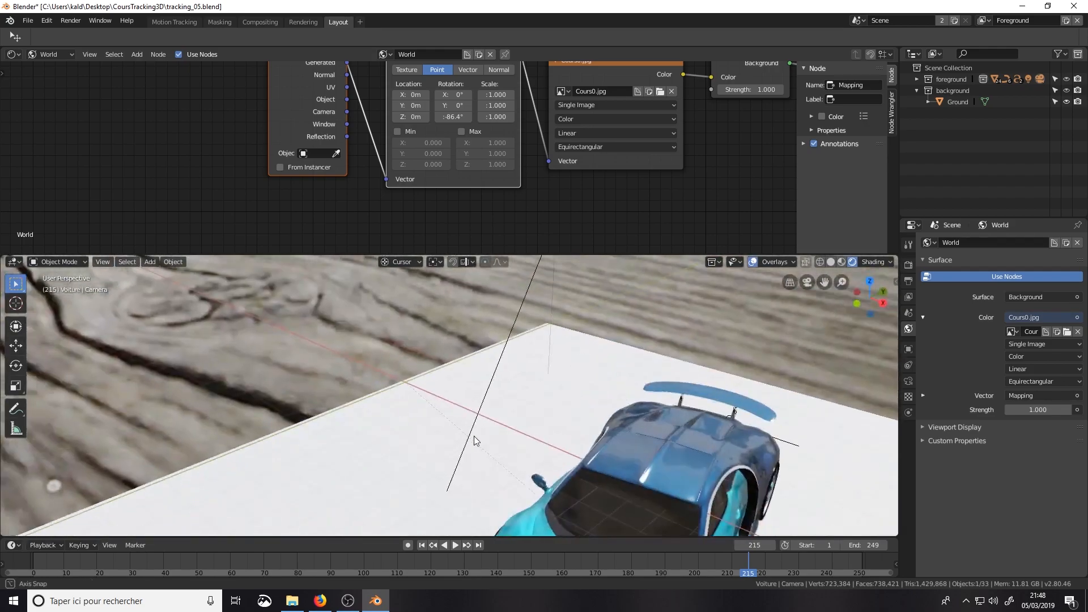
{"action": "scroll", "coordinate": [468, 428], "scroll_direction": "down", "scroll_amount": 6}
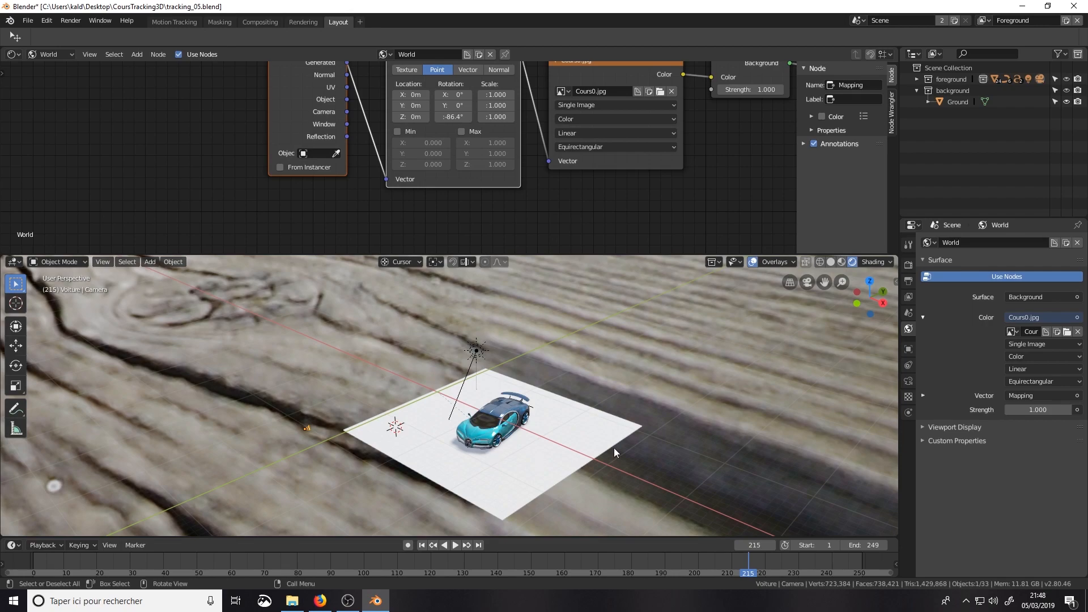
{"action": "scroll", "coordinate": [512, 451], "scroll_direction": "up", "scroll_amount": 5}
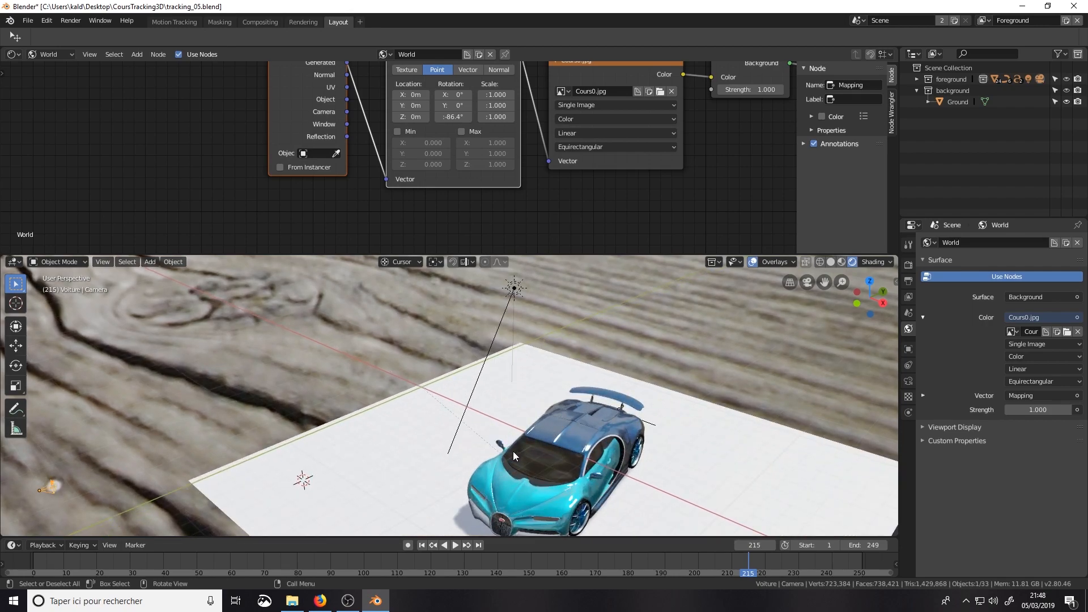
{"action": "key", "text": "KP_0"}
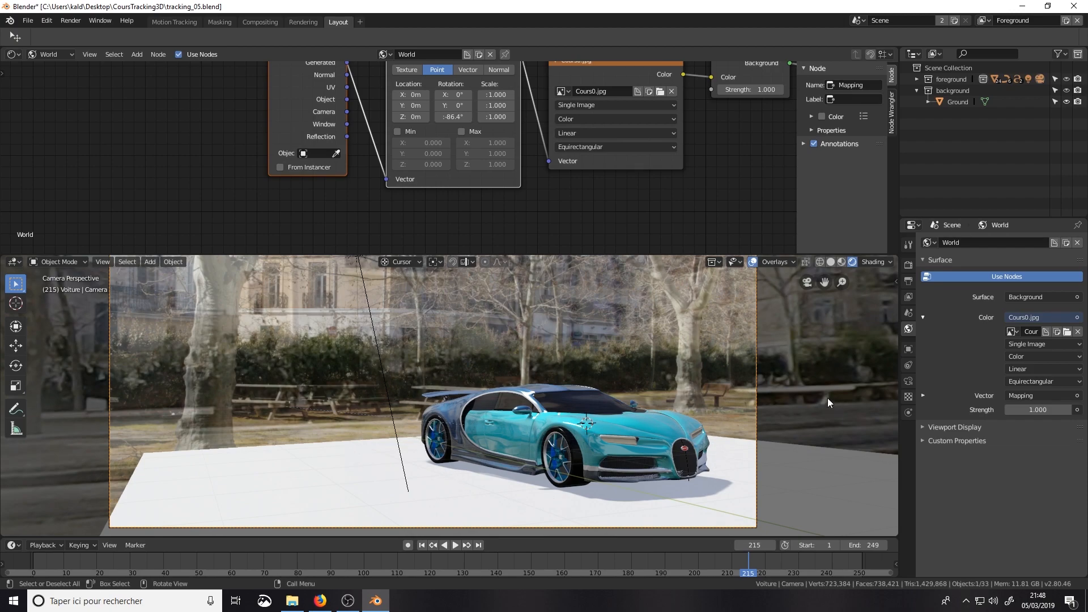
Step: Move the Sun light out of the Voiture collection into the foreground collection
{"action": "left_click", "coordinate": [917, 88]}
{"action": "left_click", "coordinate": [916, 80]}
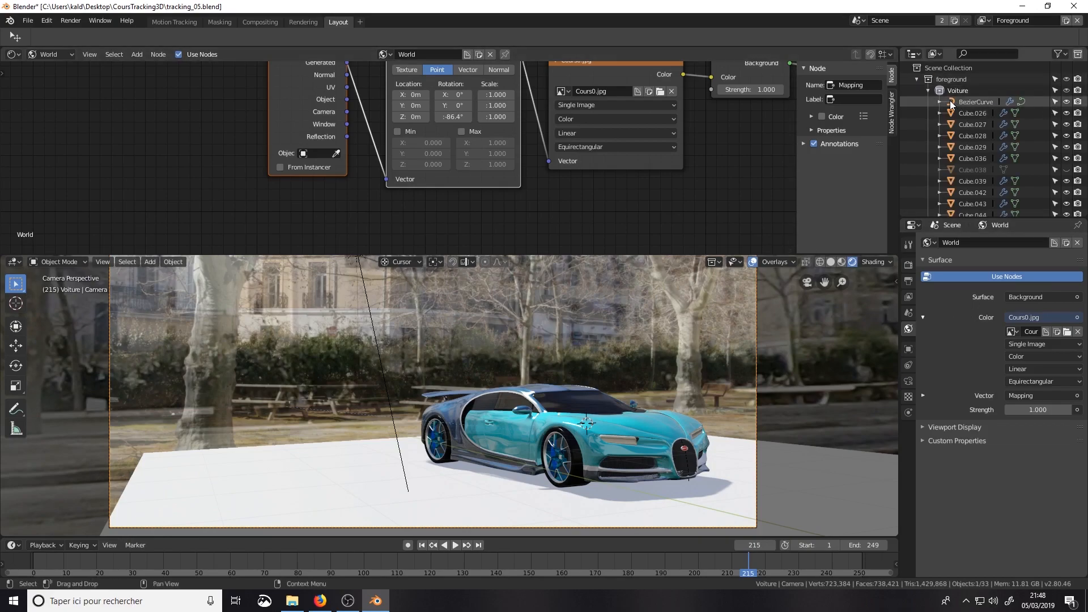
{"action": "left_click", "coordinate": [927, 91]}
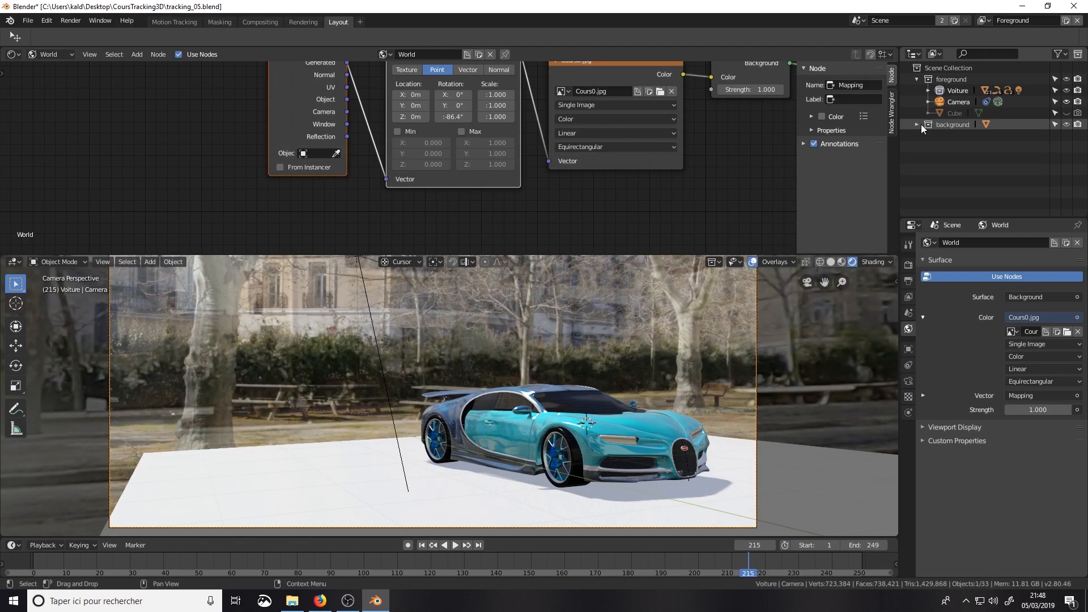
{"action": "scroll", "coordinate": [597, 301], "scroll_direction": "down", "scroll_amount": 4}
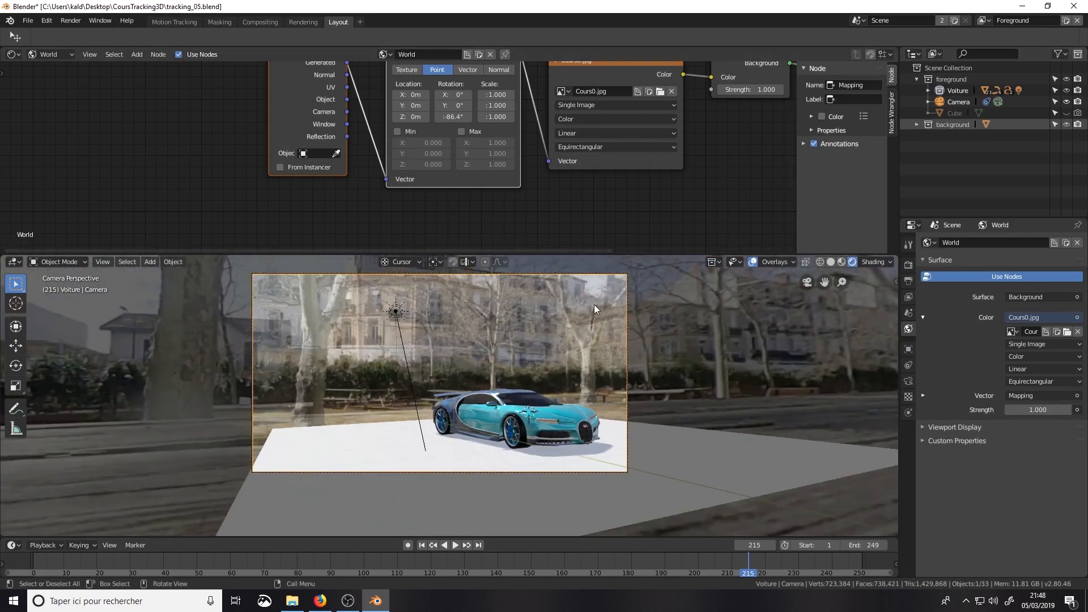
{"action": "left_click", "coordinate": [405, 327]}
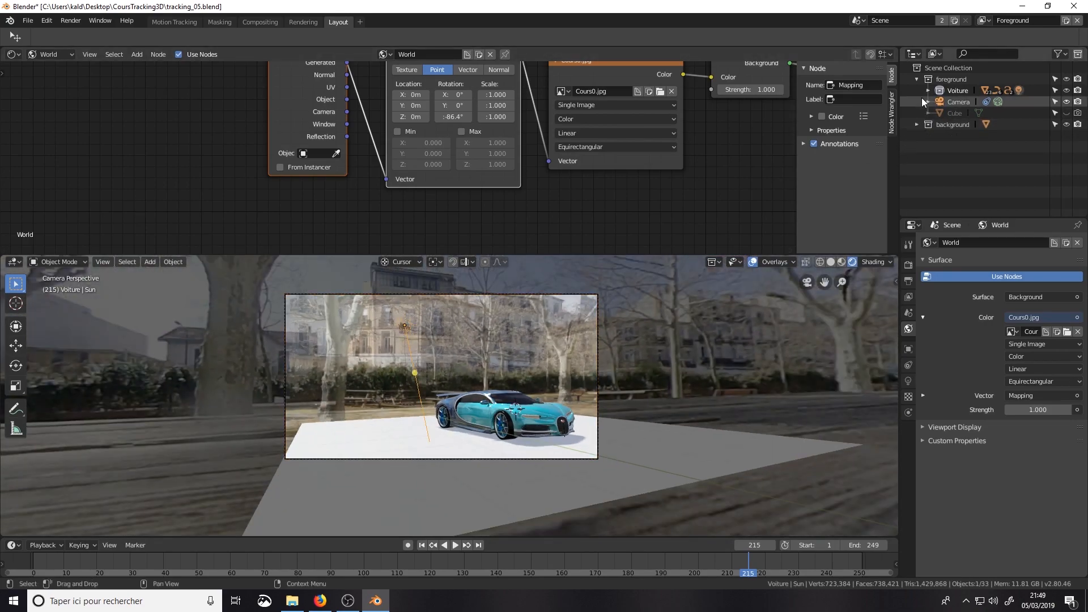
{"action": "key", "text": "m"}
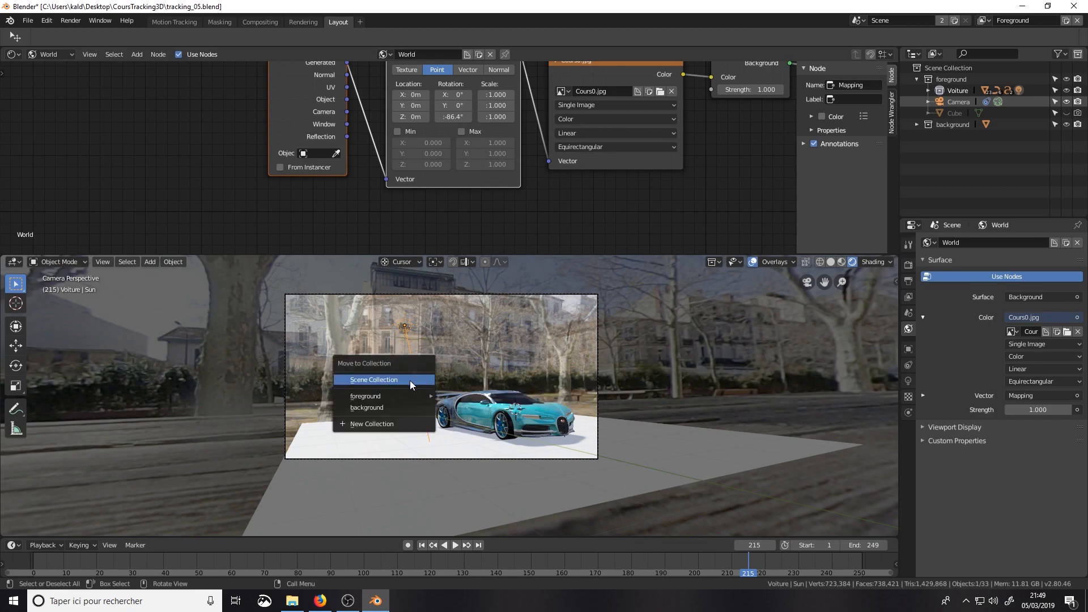
{"action": "mouse_move", "coordinate": [392, 398]}
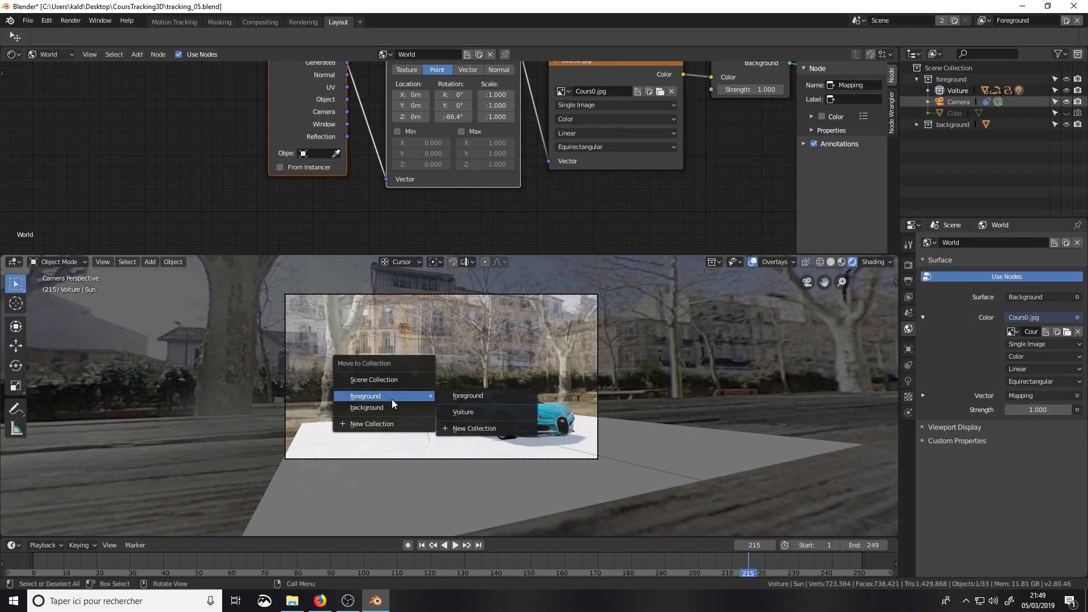
{"action": "left_click", "coordinate": [464, 399]}
Step: Toggle the Sun's viewport visibility to compare the lighting, and leave the Sun hidden
{"action": "left_click", "coordinate": [1068, 125]}
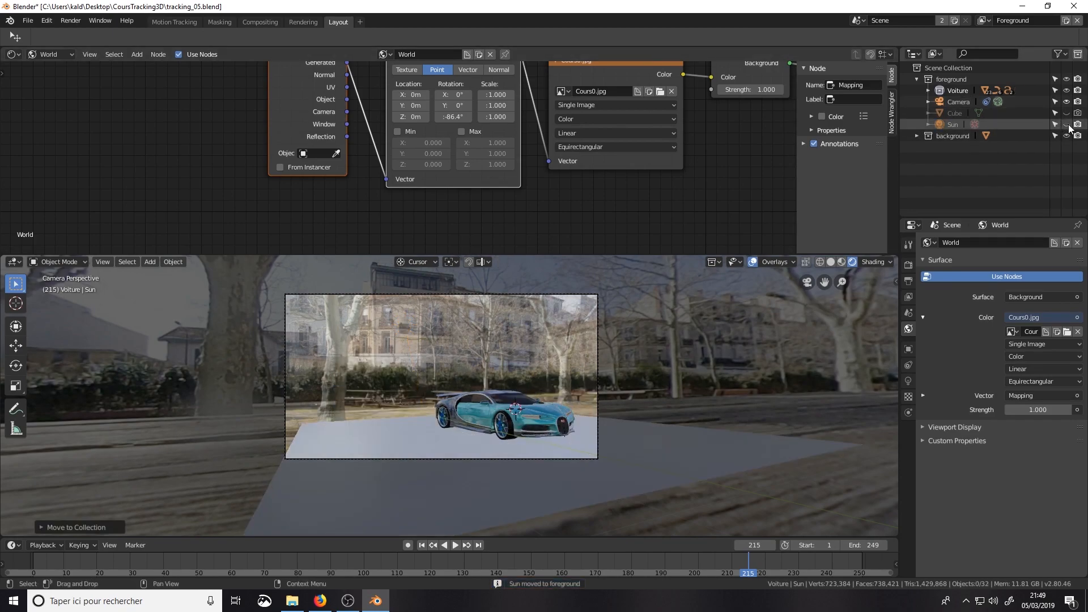
{"action": "left_click", "coordinate": [1068, 125]}
{"action": "left_click", "coordinate": [1067, 124]}
{"action": "left_click", "coordinate": [1067, 125]}
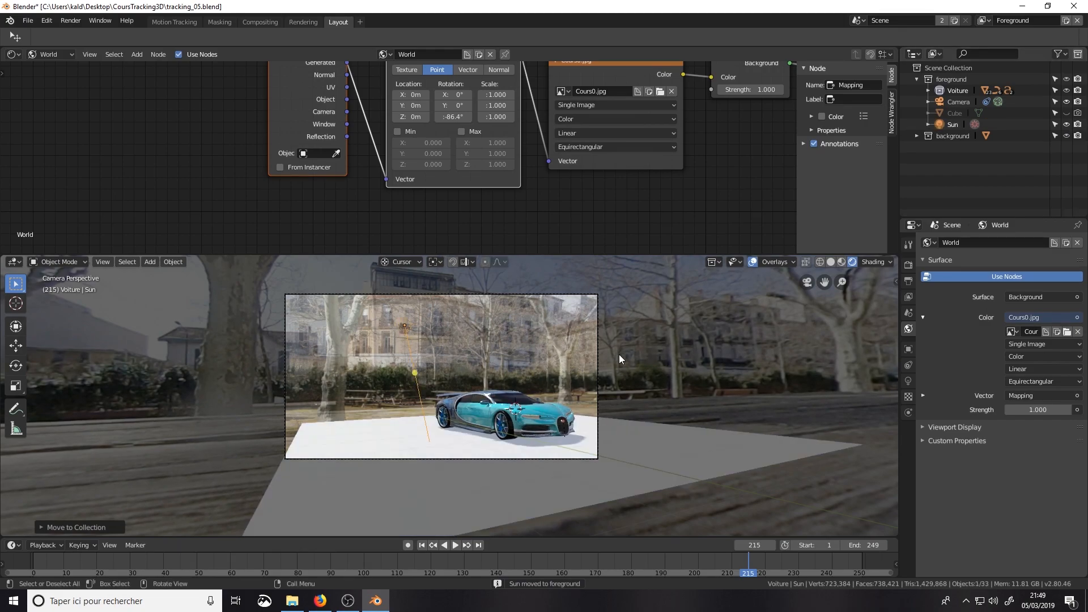
{"action": "left_click", "coordinate": [1068, 125]}
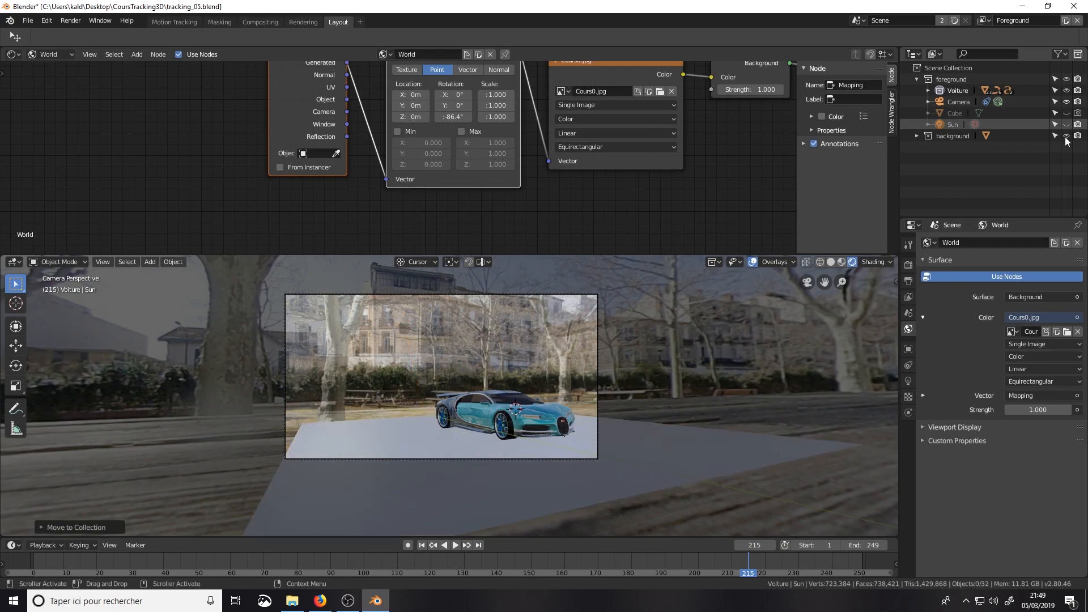
Step: Try World strengths of 5 and 6.1 to compare the lighting, and set the strength back to 1
{"action": "left_click", "coordinate": [1037, 410]}
{"action": "type", "text": "5"}
{"action": "key", "text": "Return"}
{"action": "left_click_drag", "start_coordinate": [1028, 411], "coordinate": [1040, 412]}
{"action": "left_click", "coordinate": [1027, 412]}
{"action": "type", "text": "1*"}
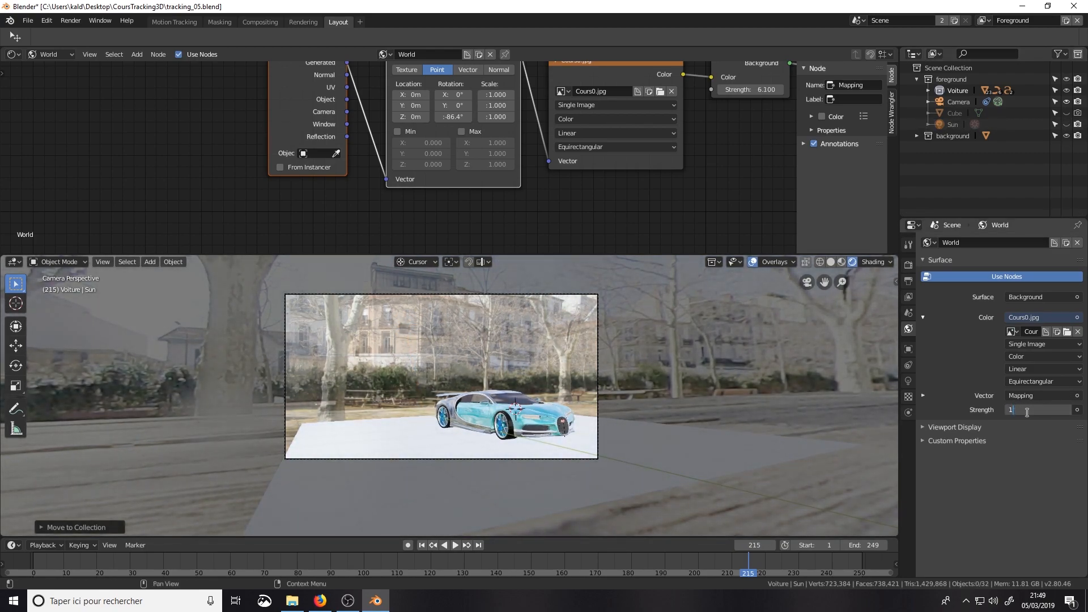
{"action": "key", "text": "Return"}
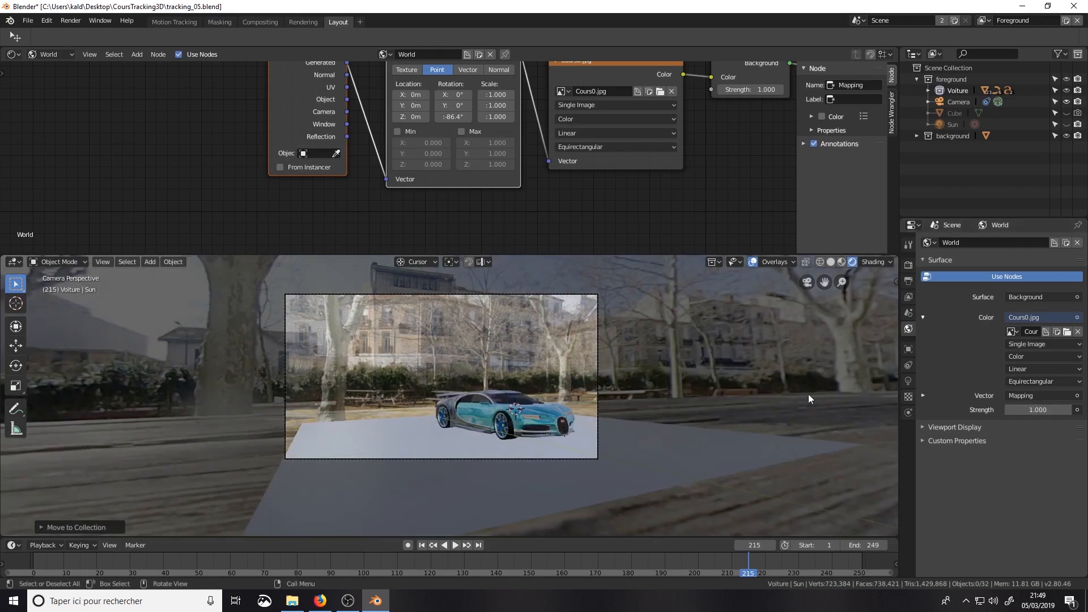
Step: Show the Sun in the viewport and rotate it by about -26° about the X axis
{"action": "left_click", "coordinate": [1066, 124]}
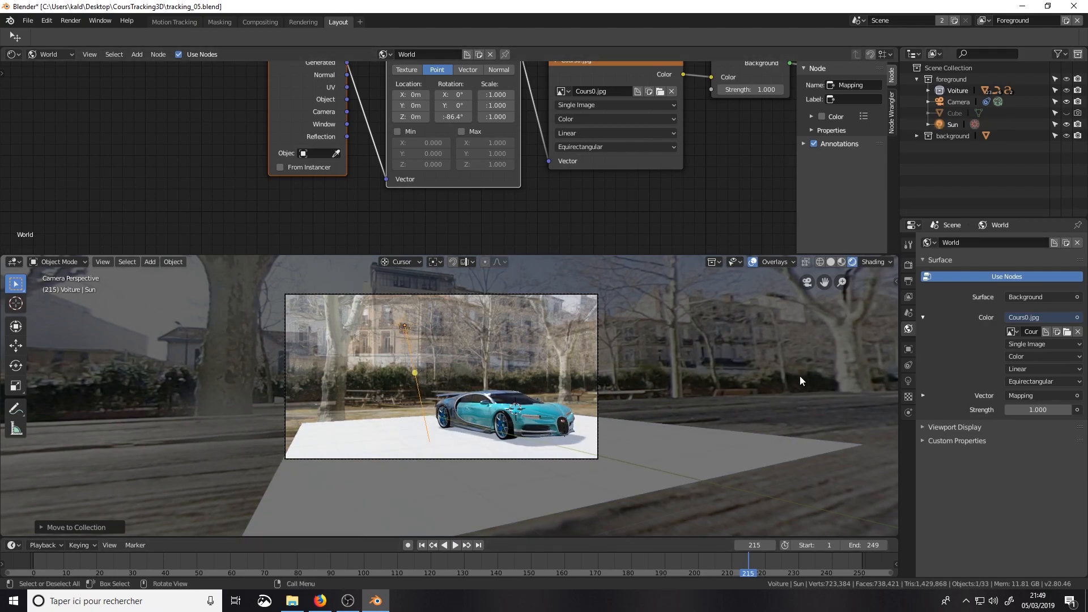
{"action": "scroll", "coordinate": [477, 390], "scroll_direction": "up", "scroll_amount": 2}
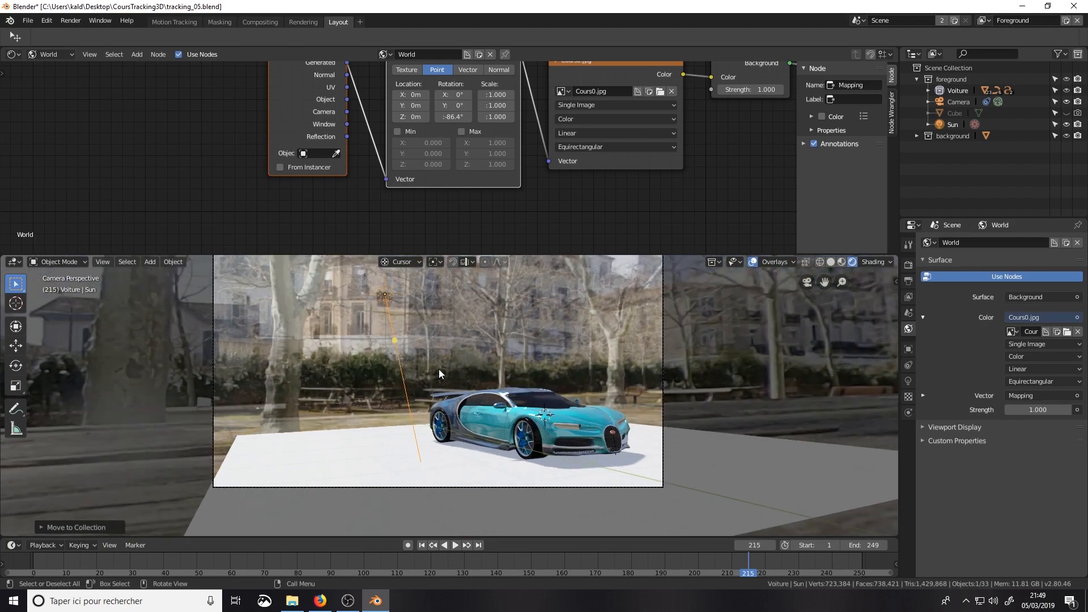
{"action": "middle_click_drag", "start_coordinate": [439, 369], "coordinate": [345, 324]}
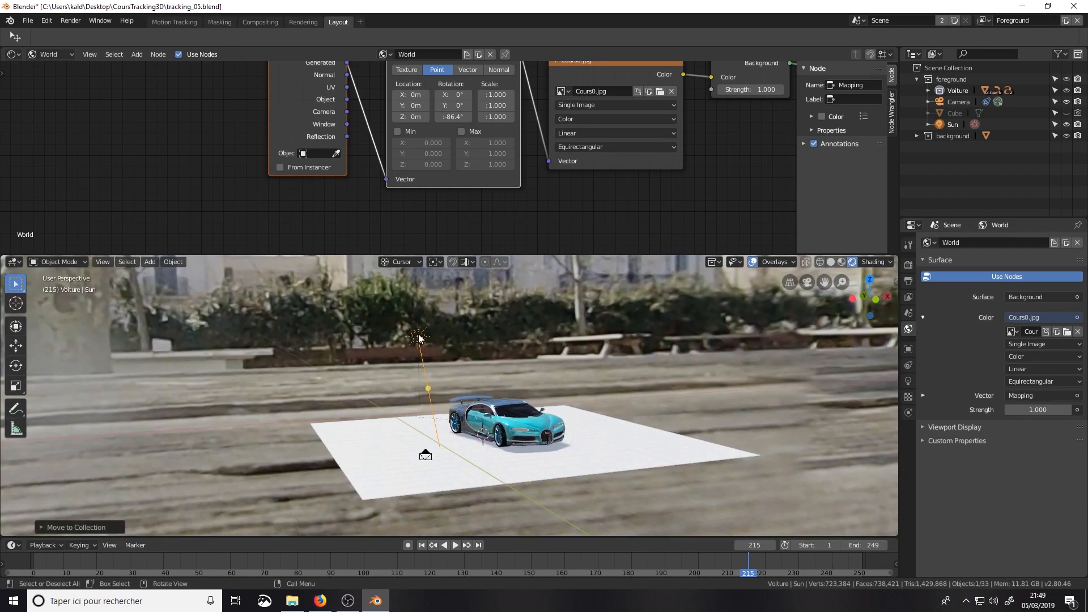
{"action": "left_click", "coordinate": [495, 377]}
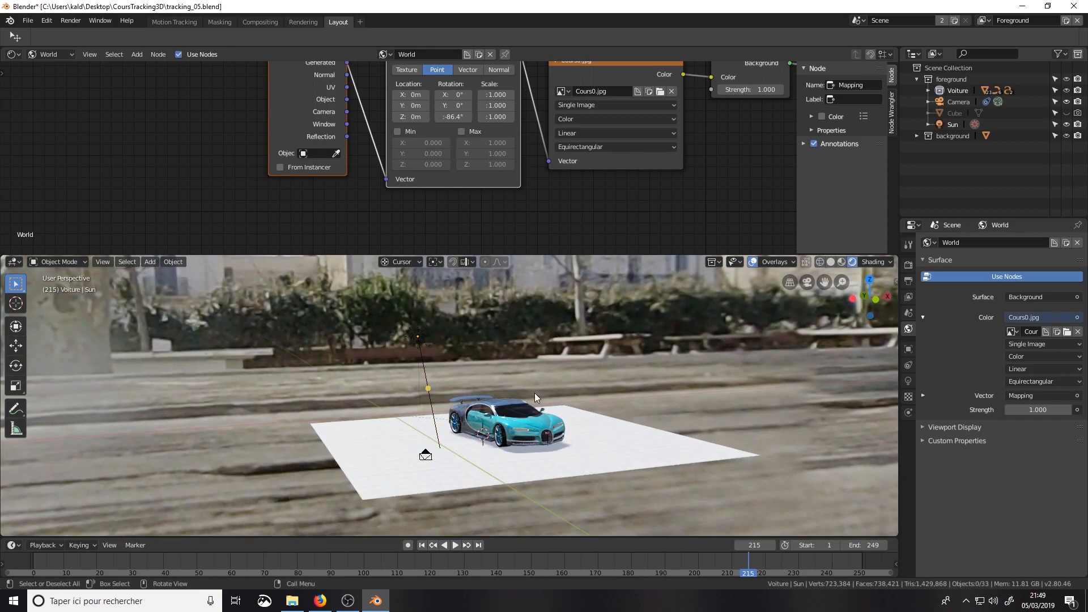
{"action": "key", "text": "x"}
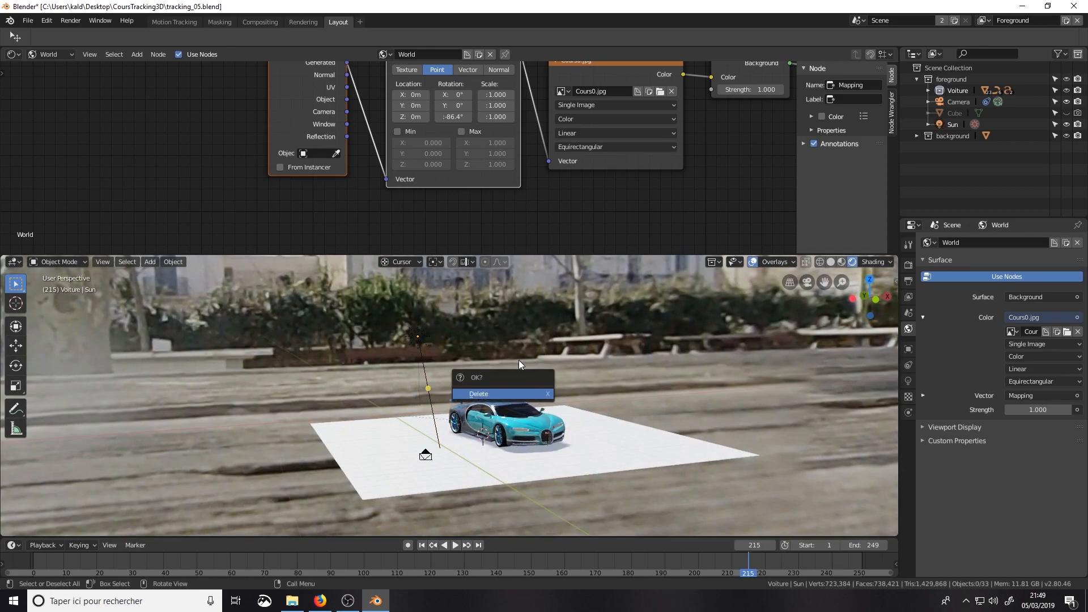
{"action": "left_click", "coordinate": [417, 337]}
{"action": "middle_click_drag", "start_coordinate": [417, 336], "coordinate": [480, 356]}
{"action": "key", "text": "r"}
{"action": "key", "text": "x"}
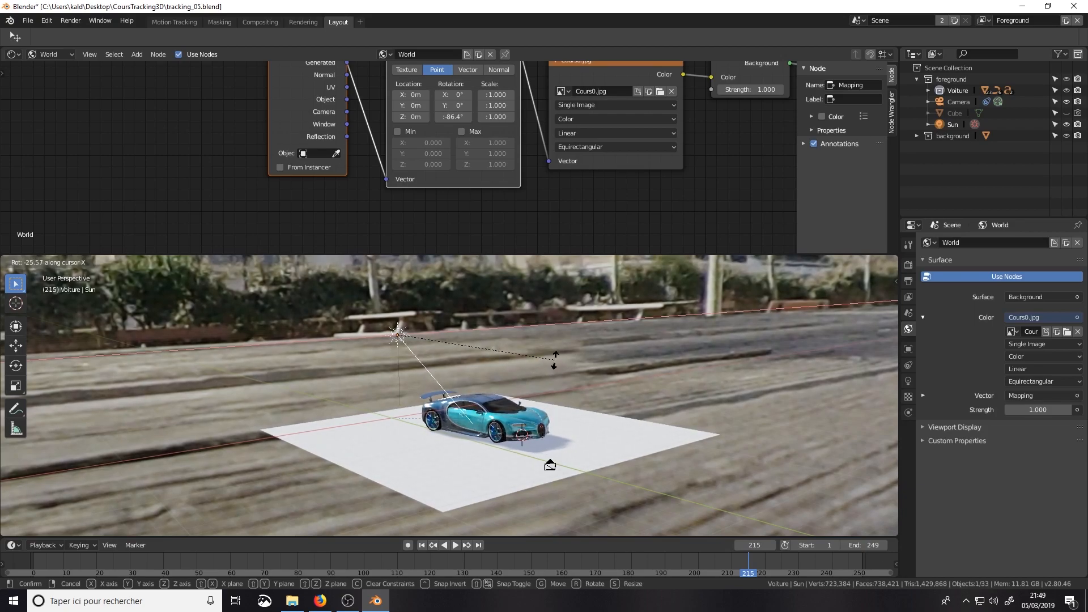
{"action": "left_click", "coordinate": [544, 358]}
Step: Rotate the Sun about the Z axis so the car's shadow falls beyond its front end on the ground
{"action": "middle_click_drag", "start_coordinate": [594, 414], "coordinate": [472, 365]}
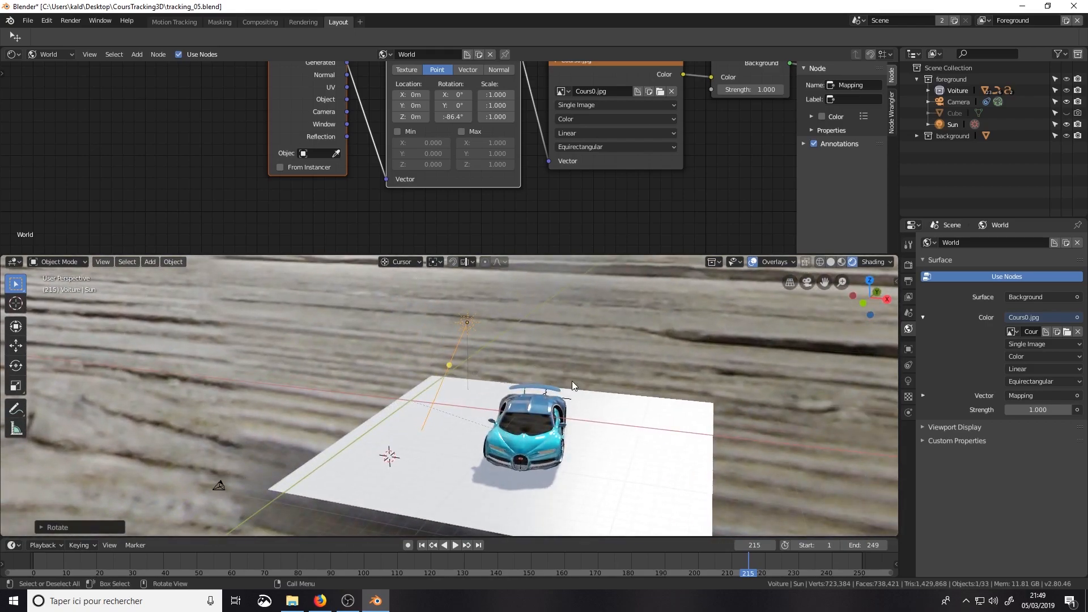
{"action": "key", "text": "r"}
{"action": "key", "text": "z"}
{"action": "left_click", "coordinate": [602, 381]}
{"action": "middle_click_drag", "start_coordinate": [602, 419], "coordinate": [621, 434]}
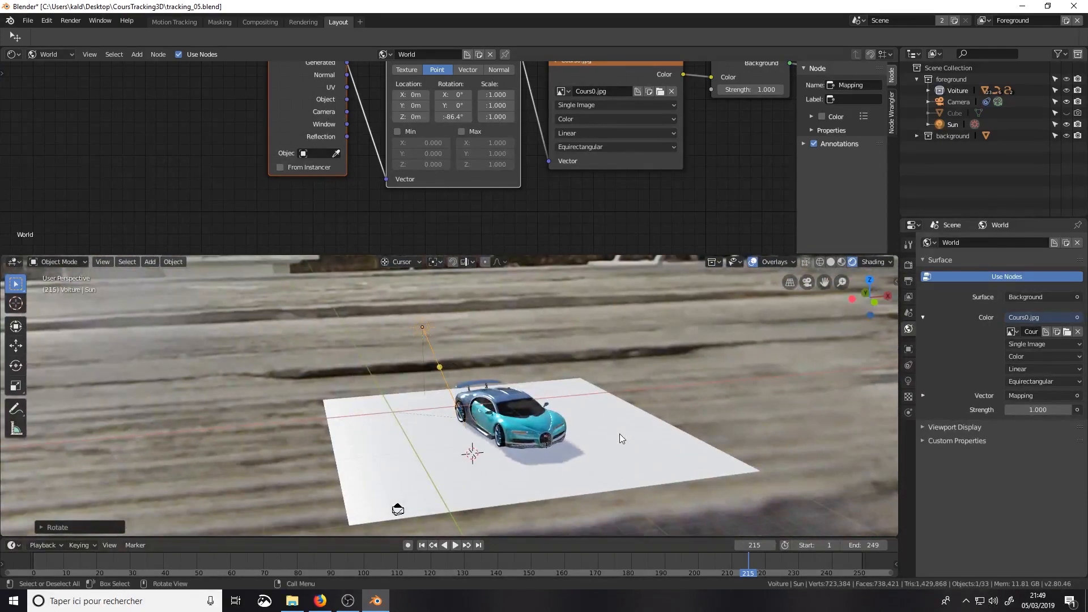
Step: Reveal the Ground plane within the background collection, make that collection active, and return to the camera view
{"action": "left_click", "coordinate": [666, 447]}
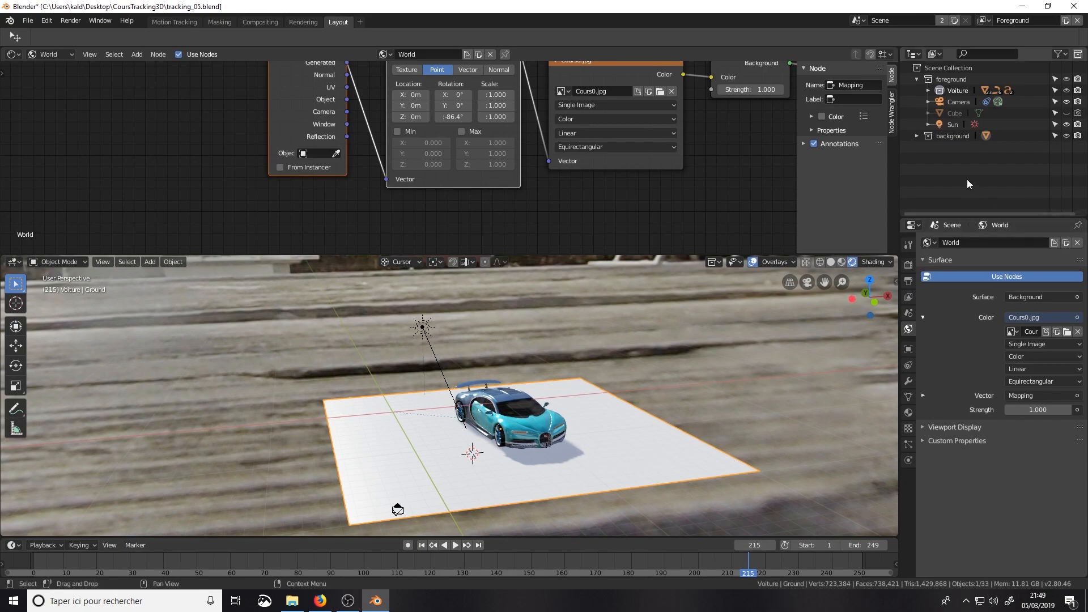
{"action": "left_click", "coordinate": [916, 136]}
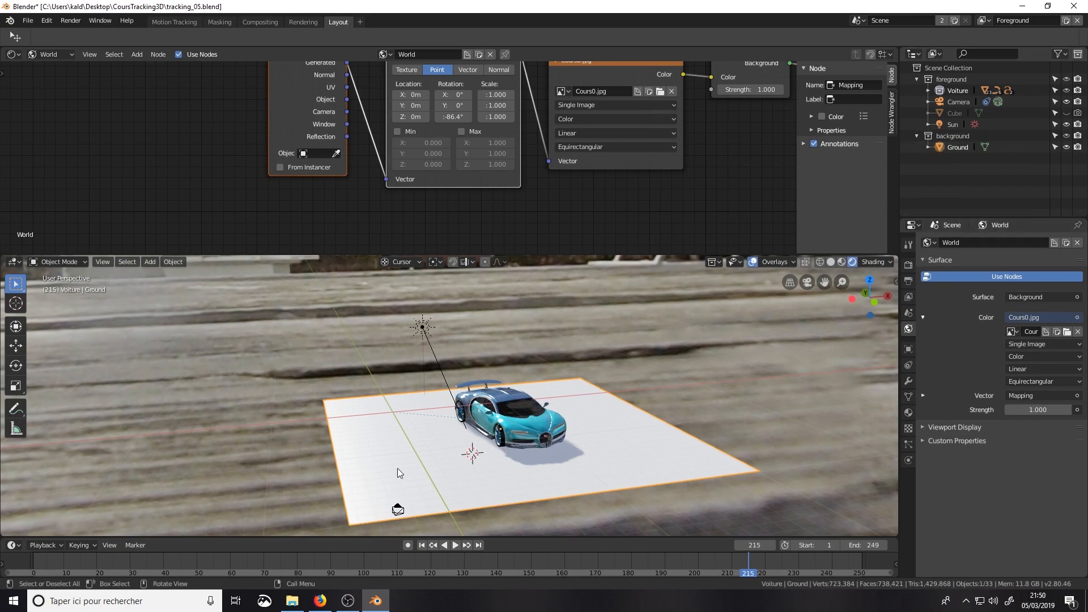
{"action": "middle_click_drag", "start_coordinate": [512, 481], "coordinate": [567, 468]}
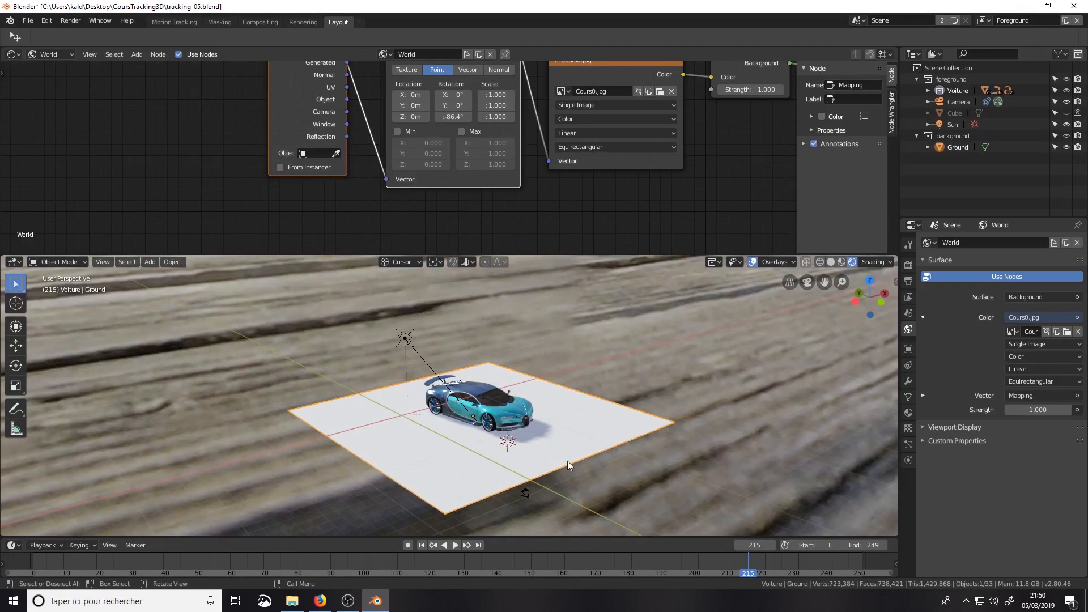
{"action": "key", "text": "KP_0"}
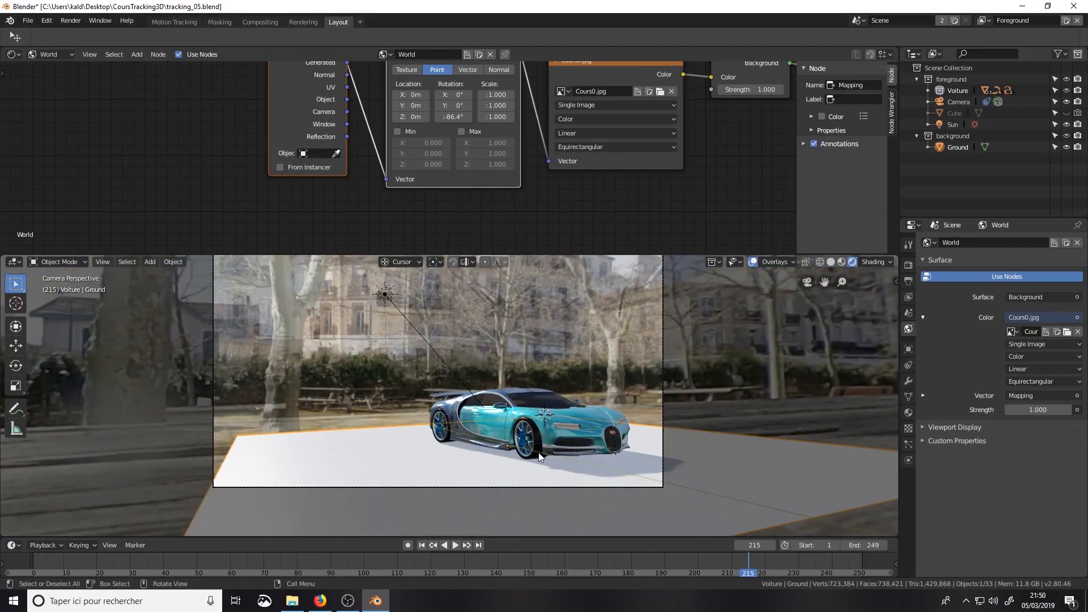
{"action": "left_click", "coordinate": [952, 135]}
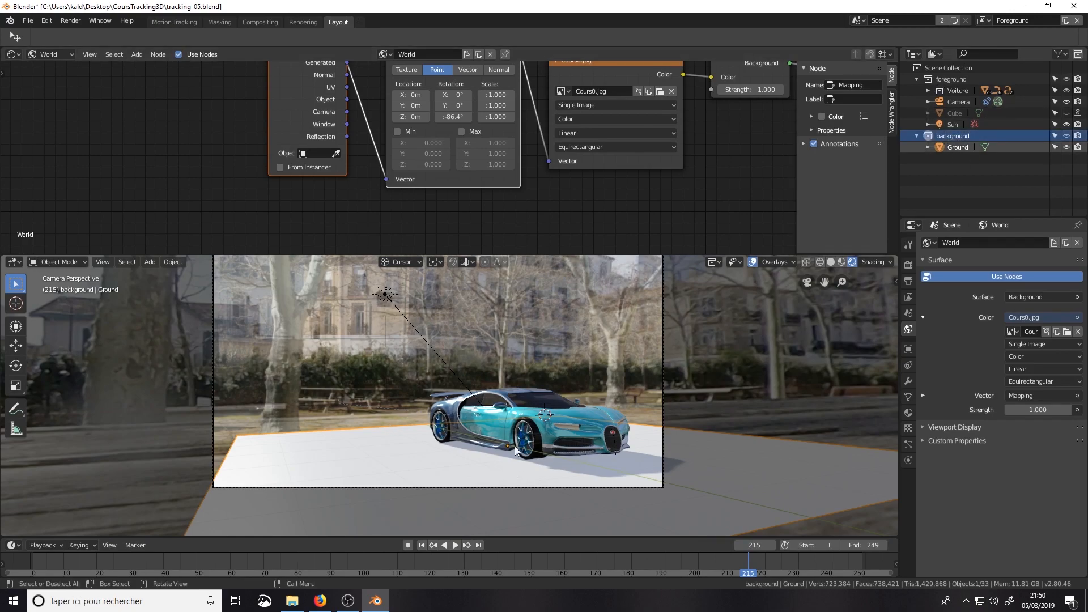
Step: Add a cube to the background collection and round it with a level 3 subdivision surface
{"action": "left_click", "coordinate": [909, 381]}
{"action": "scroll", "coordinate": [470, 466], "scroll_direction": "down", "scroll_amount": 2}
{"action": "scroll", "coordinate": [467, 457], "scroll_direction": "up", "scroll_amount": 2}
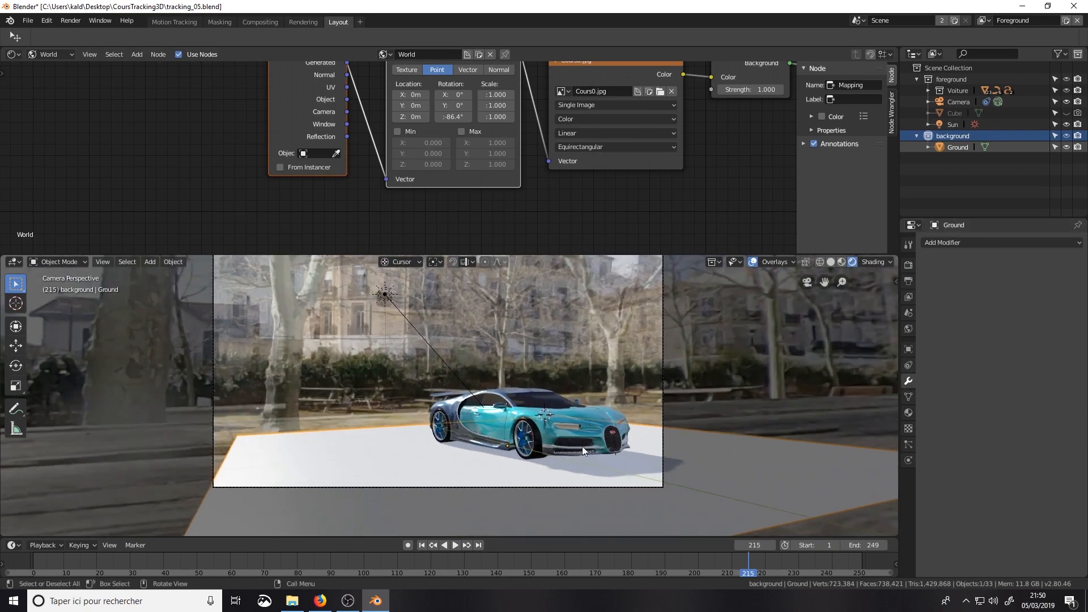
{"action": "key", "text": "shift+a"}
{"action": "mouse_move", "coordinate": [618, 368]}
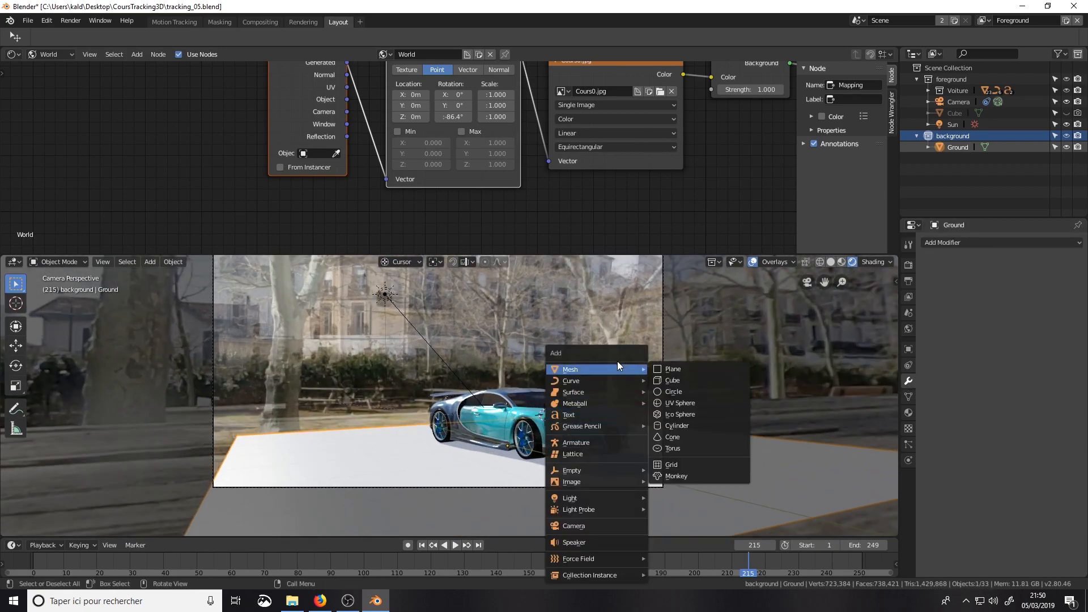
{"action": "left_click", "coordinate": [669, 381]}
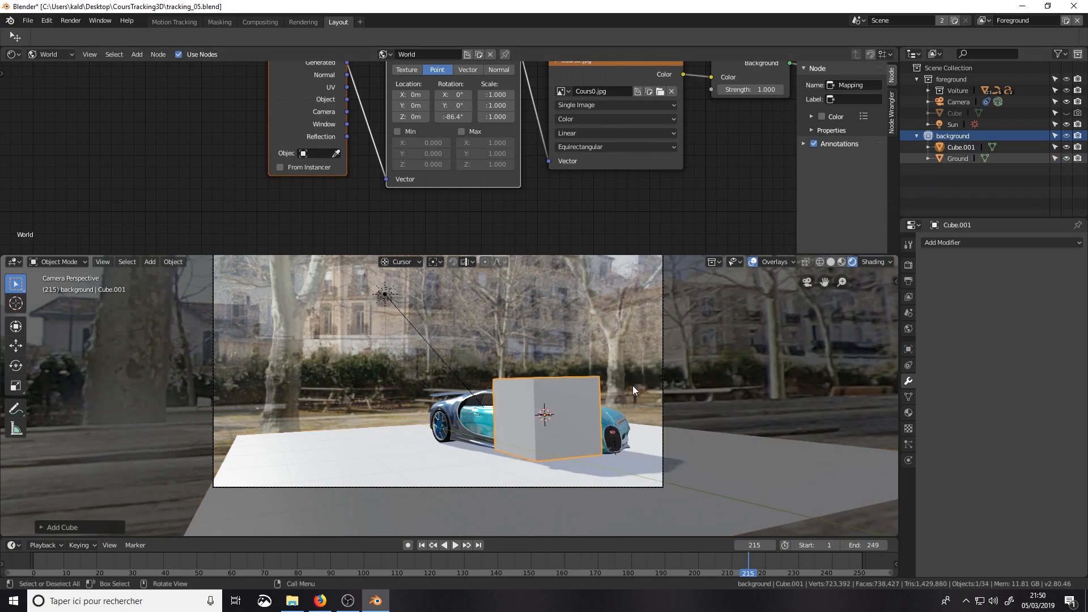
{"action": "key", "text": "ctrl+3"}
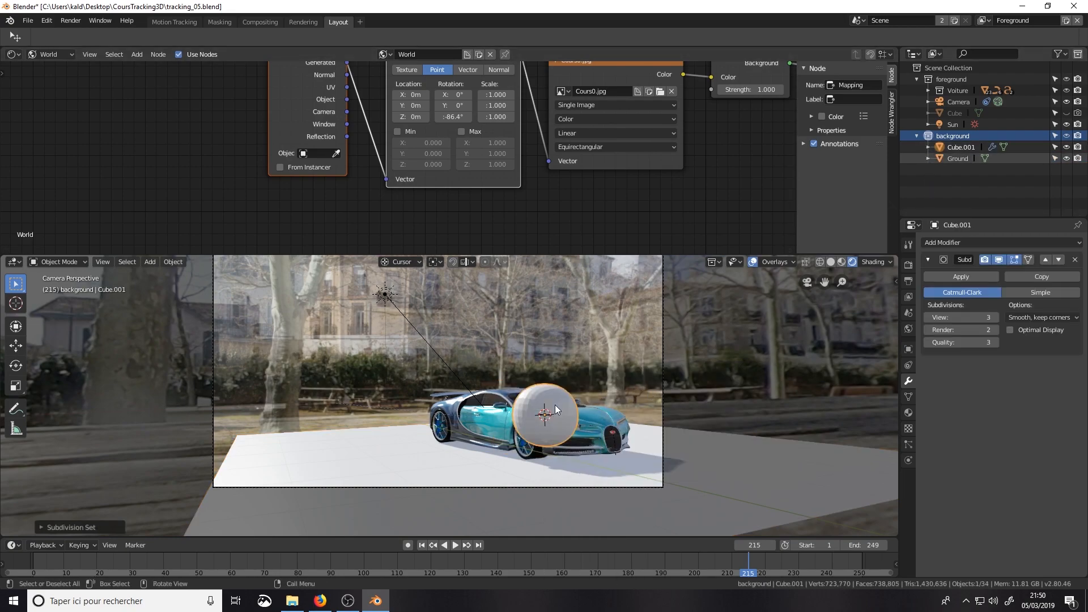
Step: Move the rounded cube to the ground beside the car's nose, and return to the camera view
{"action": "key", "text": "g"}
{"action": "left_click", "coordinate": [639, 472]}
{"action": "middle_click_drag", "start_coordinate": [638, 472], "coordinate": [669, 502]}
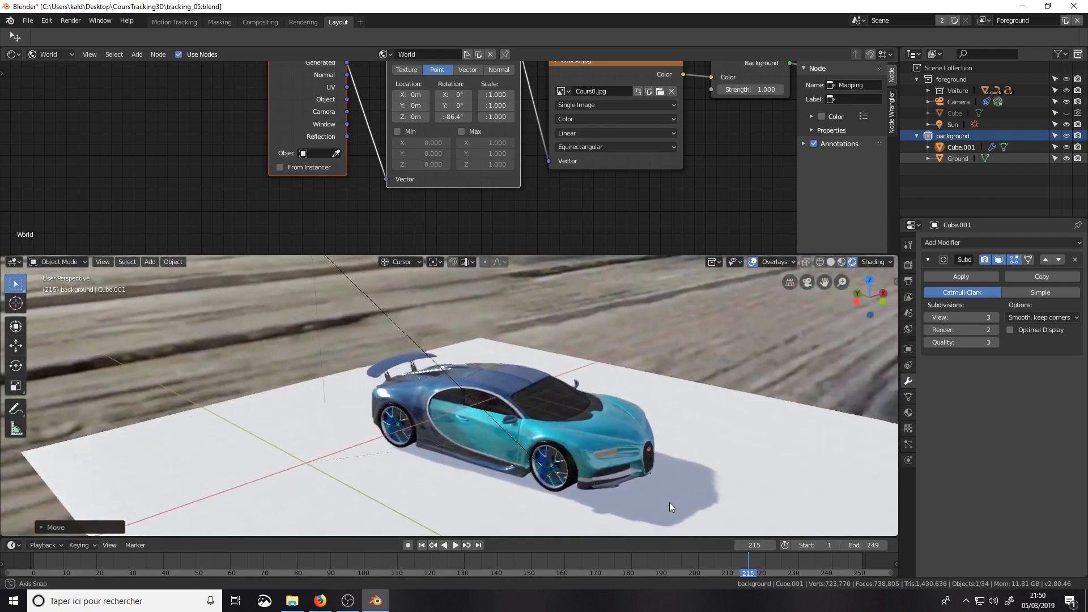
{"action": "scroll", "coordinate": [669, 502], "scroll_direction": "down", "scroll_amount": 4}
{"action": "left_click", "coordinate": [545, 453]}
{"action": "left_click", "coordinate": [16, 346]}
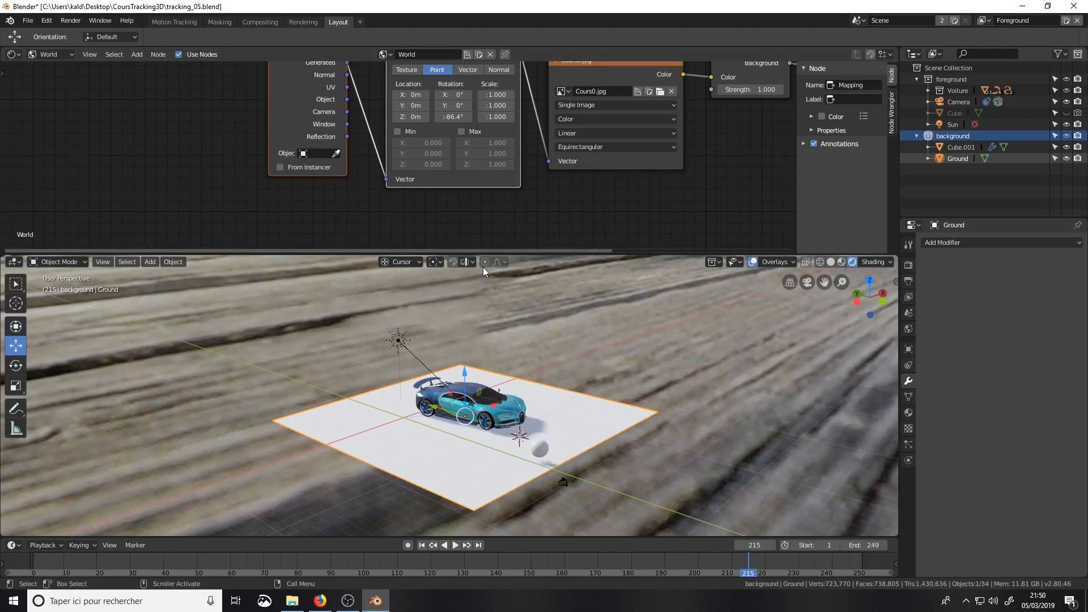
{"action": "left_click", "coordinate": [540, 450]}
{"action": "left_click_drag", "start_coordinate": [541, 450], "coordinate": [540, 389]}
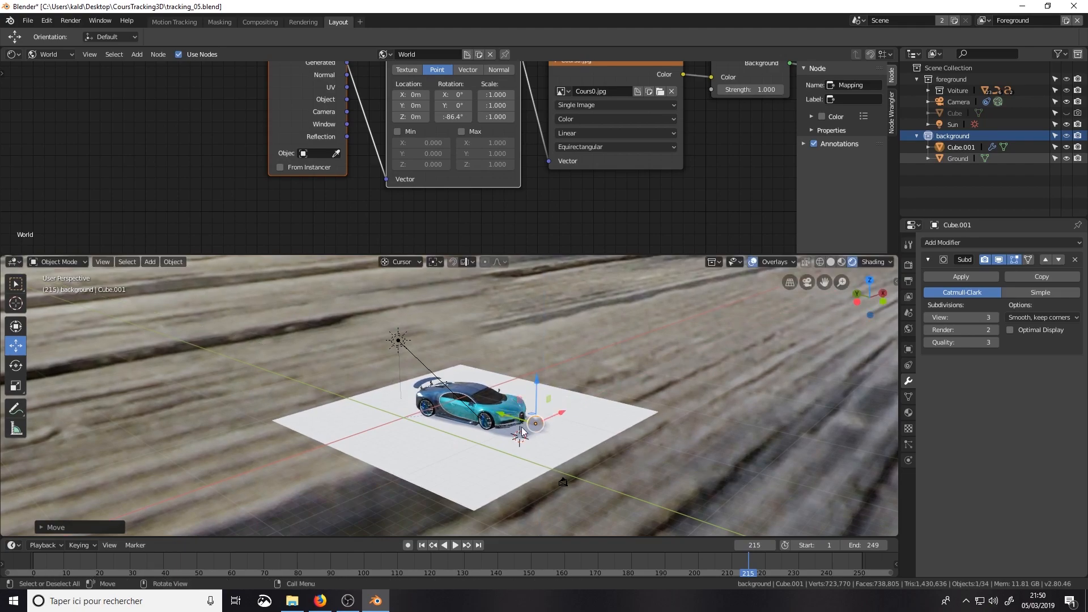
{"action": "key", "text": "KP_0"}
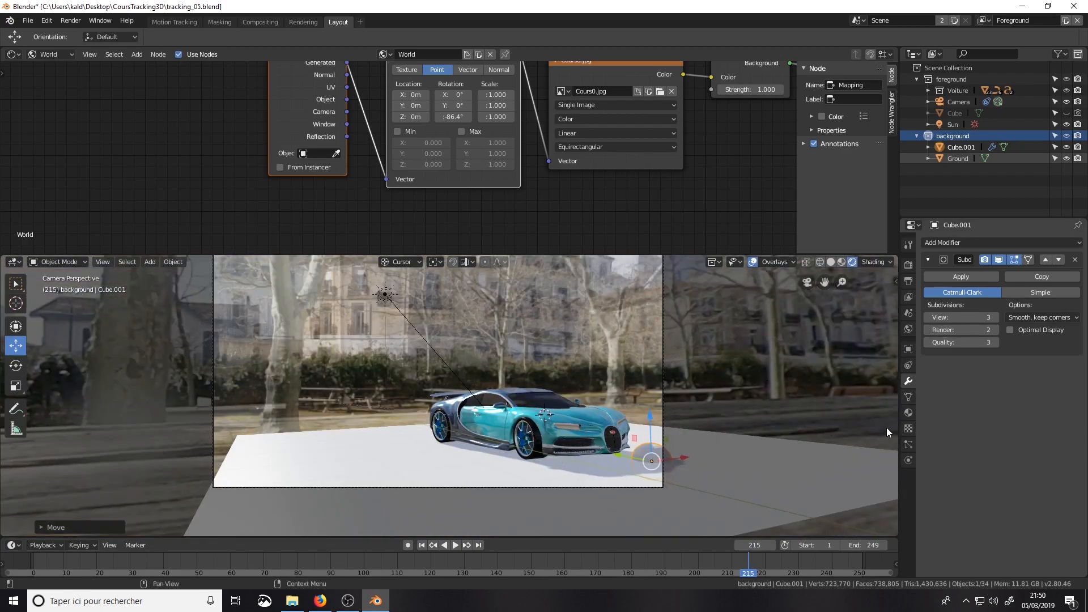
Step: Switch the render engine from Eevee to Cycles
{"action": "left_click", "coordinate": [909, 349]}
{"action": "left_click", "coordinate": [924, 468]}
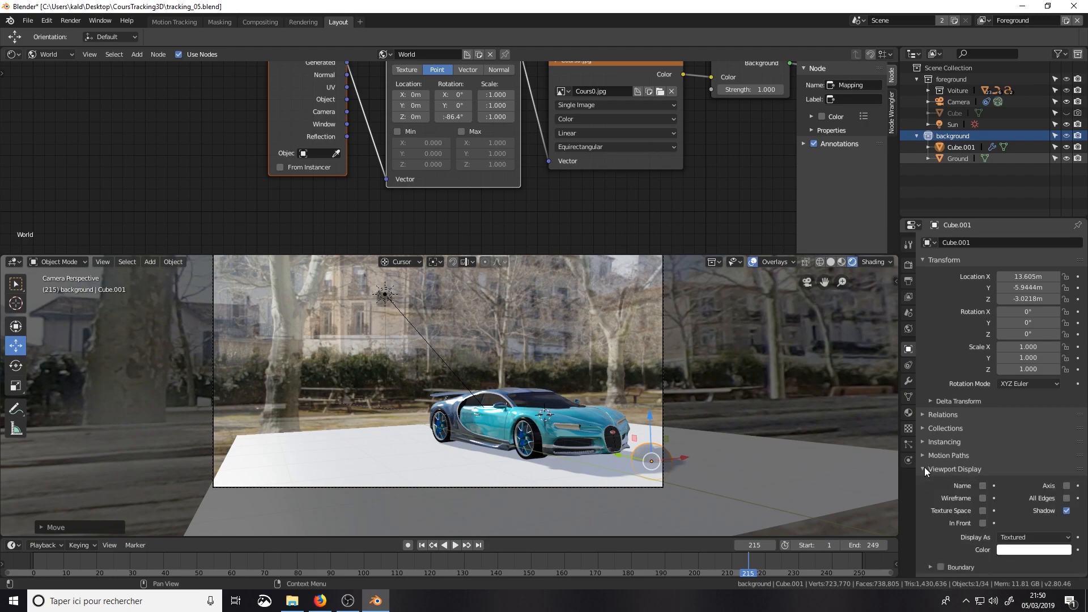
{"action": "left_click", "coordinate": [924, 468]}
{"action": "left_click", "coordinate": [909, 265]}
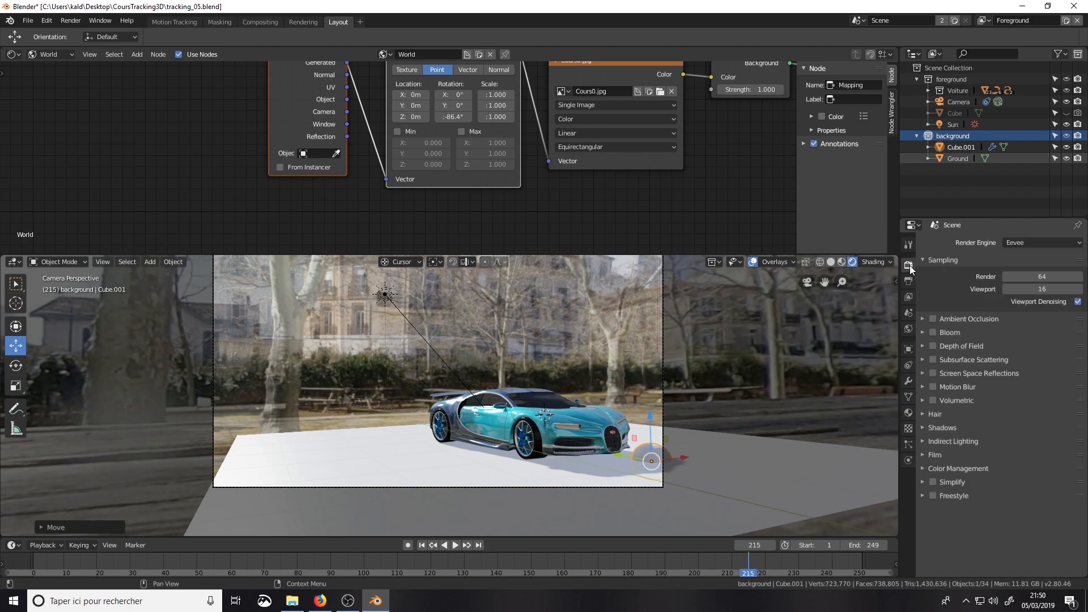
{"action": "left_click", "coordinate": [1019, 242]}
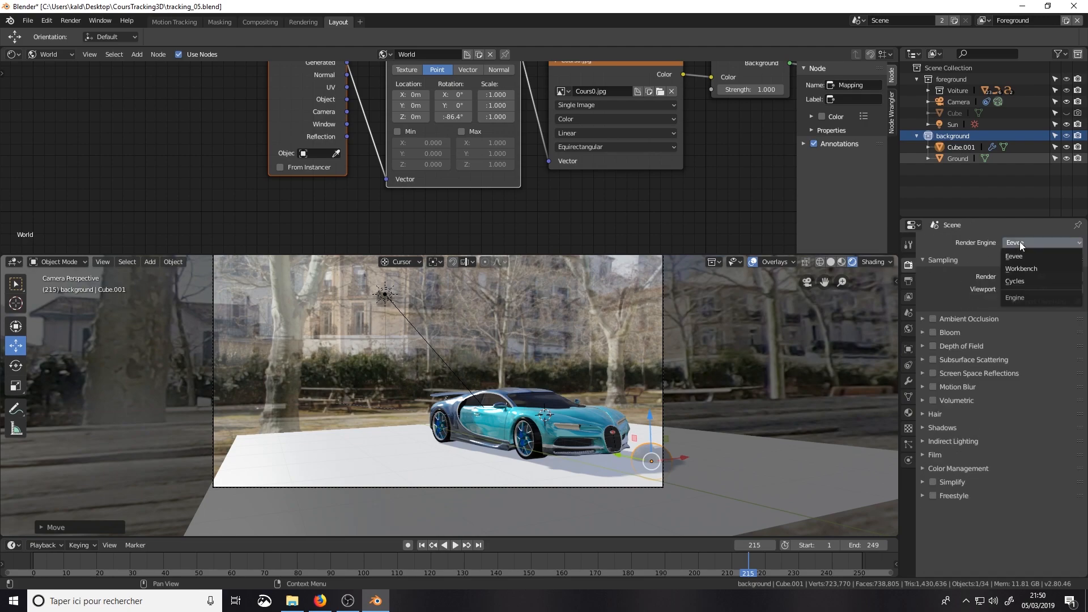
{"action": "left_click", "coordinate": [1014, 280]}
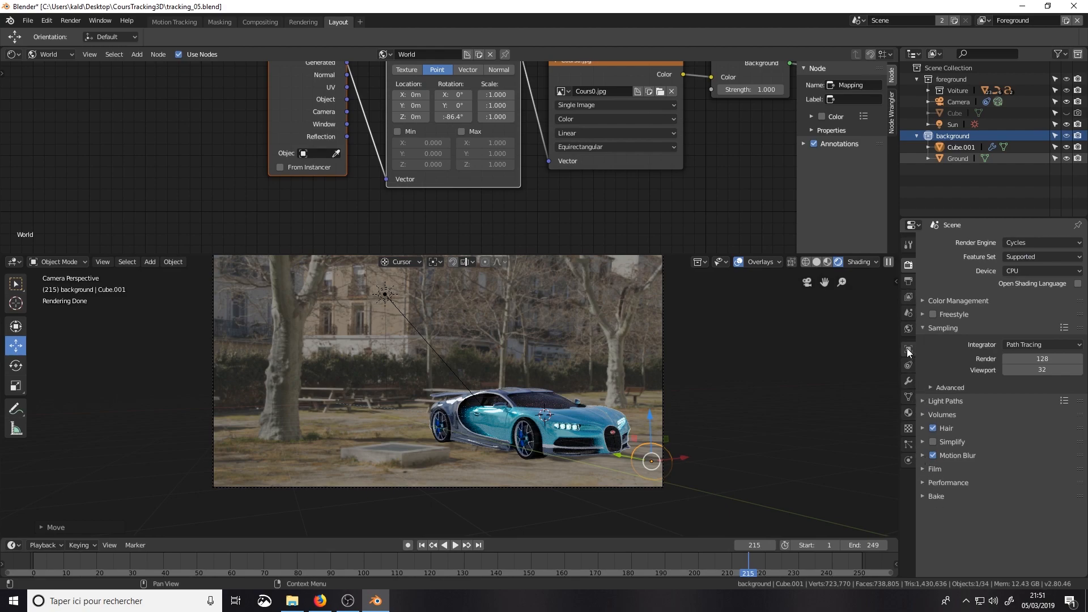
Step: Test Shadow Catcher on the rounded cube while shifting it near the car's nose, and delete the cube
{"action": "left_click", "coordinate": [909, 416]}
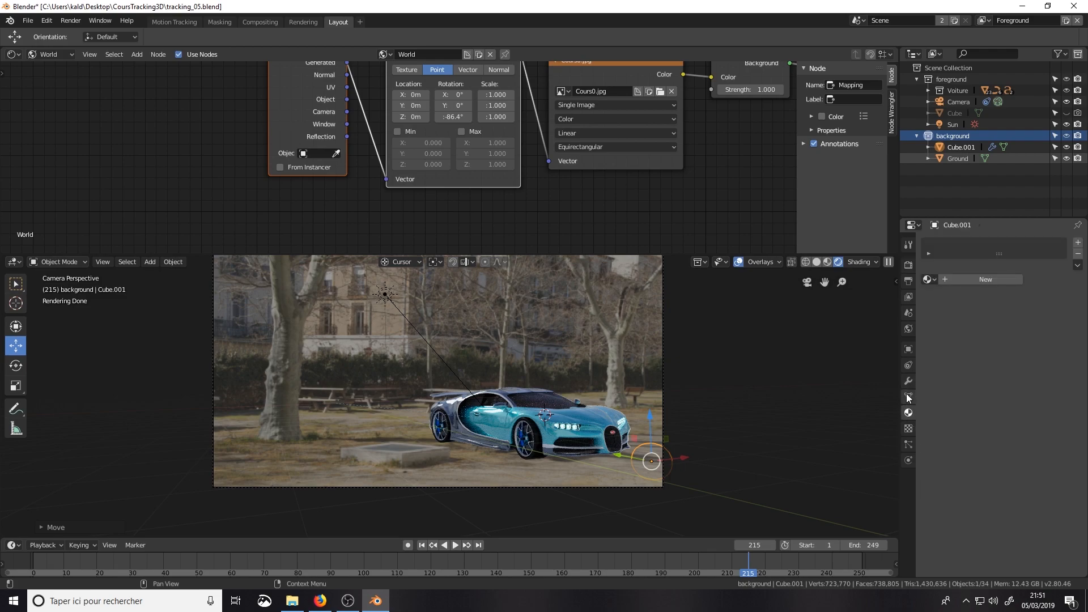
{"action": "left_click", "coordinate": [909, 354]}
{"action": "left_click", "coordinate": [924, 509]}
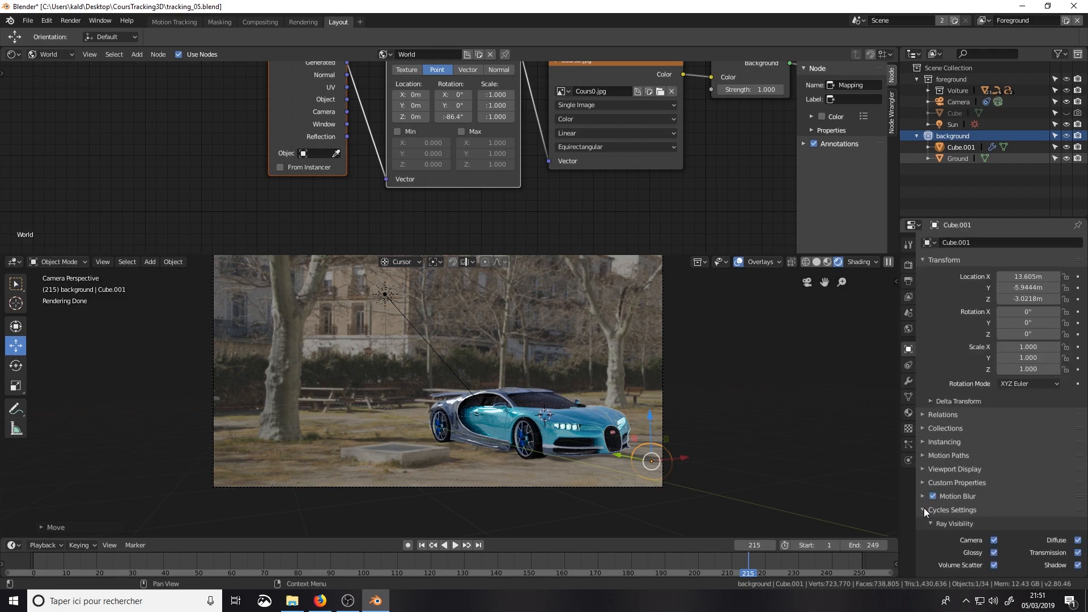
{"action": "scroll", "coordinate": [971, 510], "scroll_direction": "down", "scroll_amount": 3}
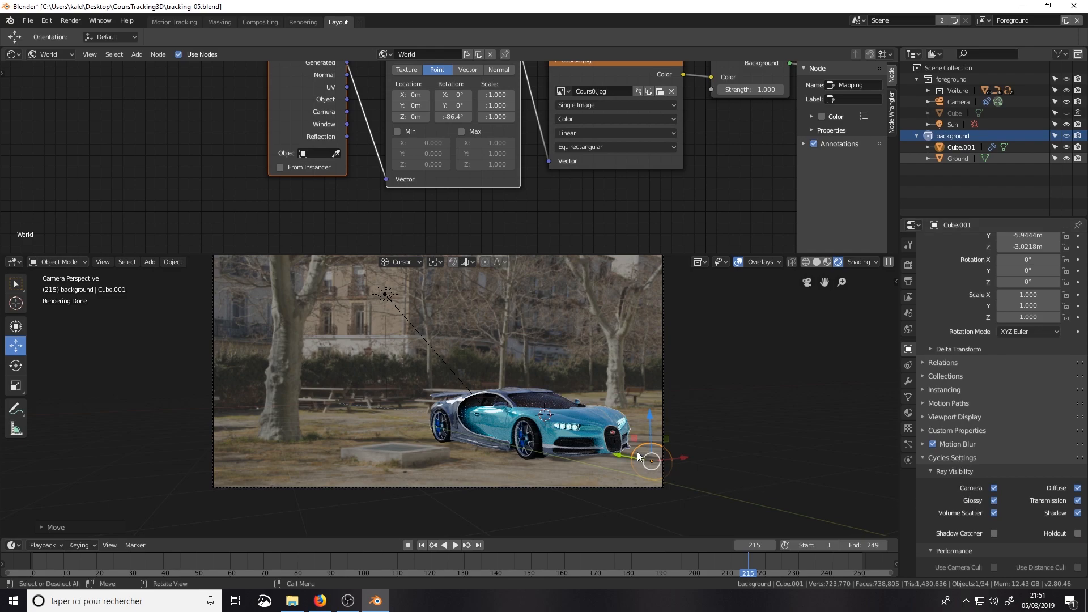
{"action": "left_click", "coordinate": [993, 534]}
{"action": "mouse_move", "coordinate": [685, 454]}
{"action": "left_mouse_down"}
{"action": "mouse_move", "coordinate": [609, 455]}
{"action": "mouse_move", "coordinate": [629, 451]}
{"action": "left_mouse_up"}
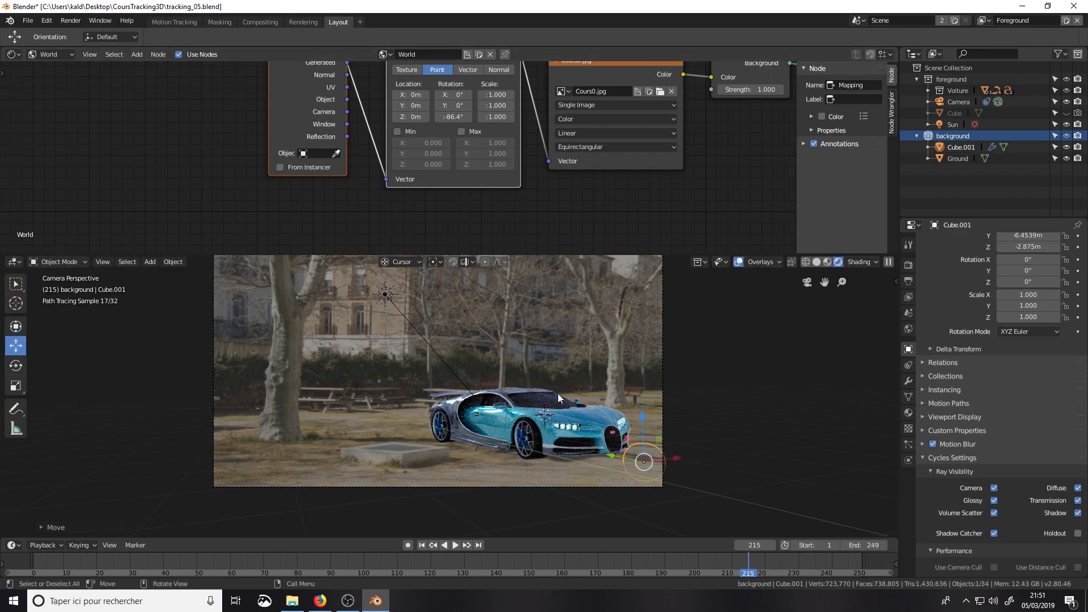
{"action": "key", "text": "Delete"}
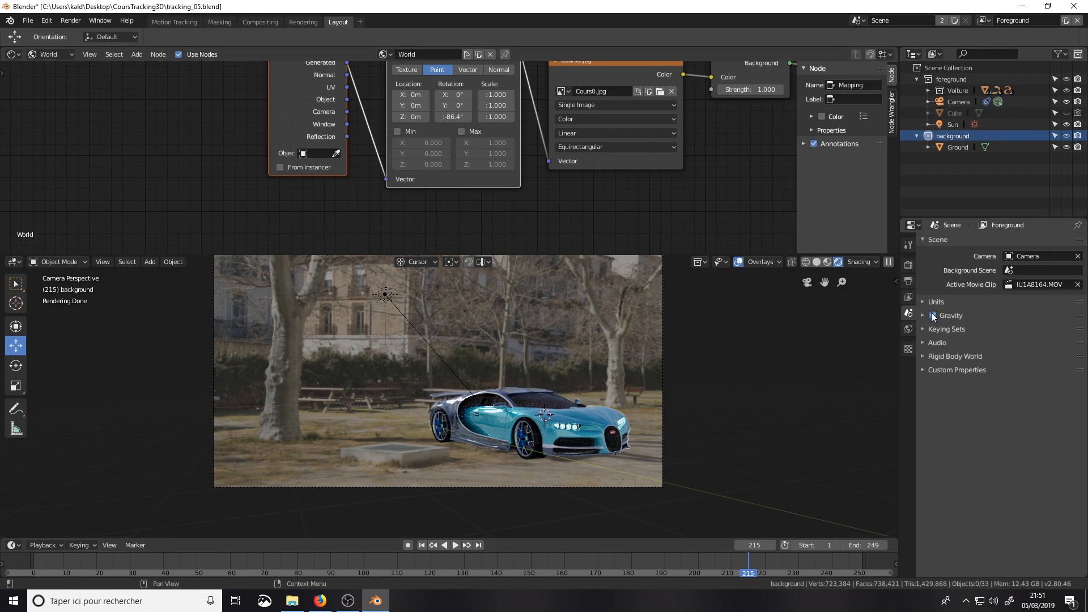
Step: Set the Cycles render device to GPU Compute
{"action": "left_click", "coordinate": [909, 265]}
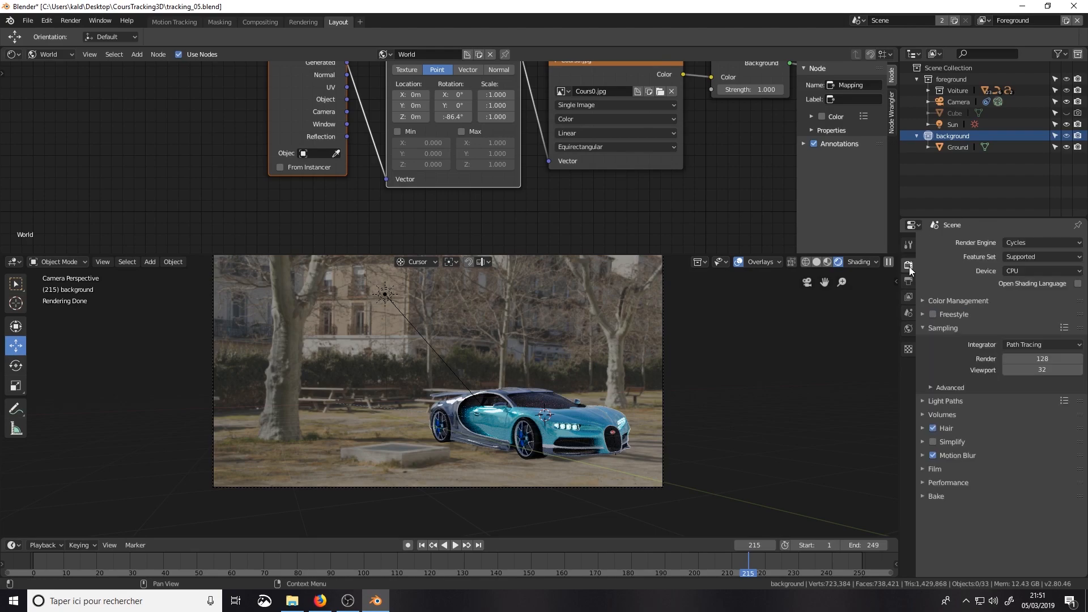
{"action": "left_click", "coordinate": [1014, 271]}
{"action": "left_click", "coordinate": [1022, 273]}
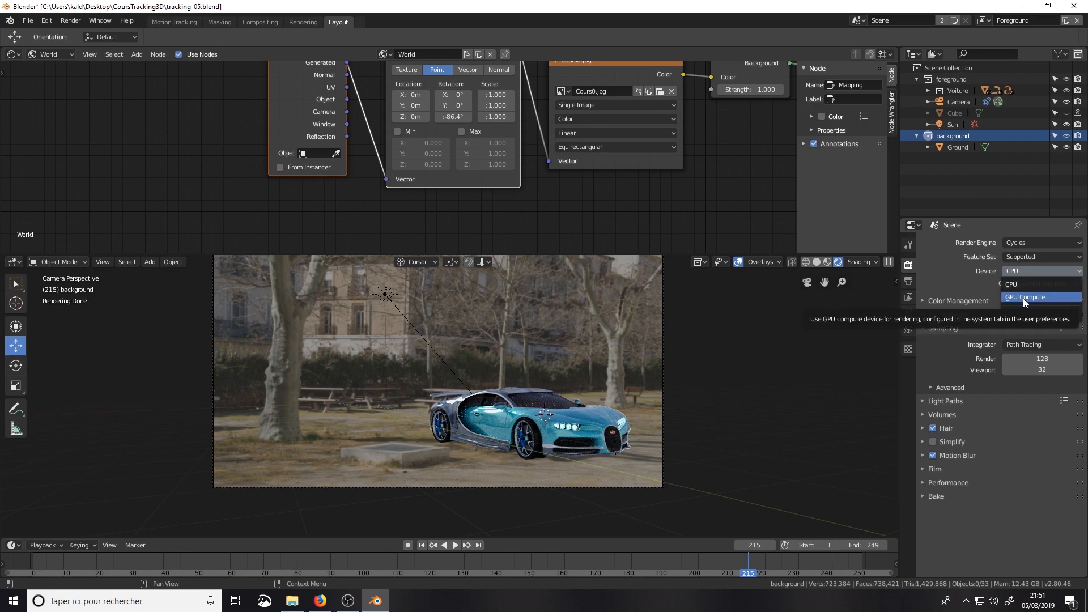
{"action": "left_click", "coordinate": [1022, 298]}
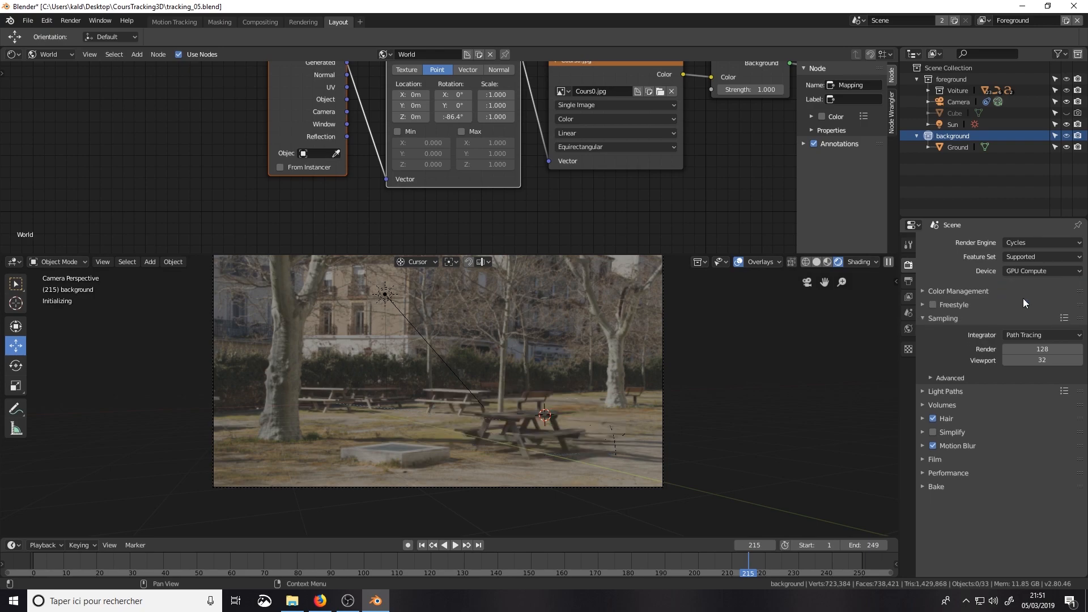
Step: Check which CUDA devices are enabled for Cycles in the system preferences
{"action": "left_click", "coordinate": [49, 21]}
{"action": "left_click", "coordinate": [72, 156]}
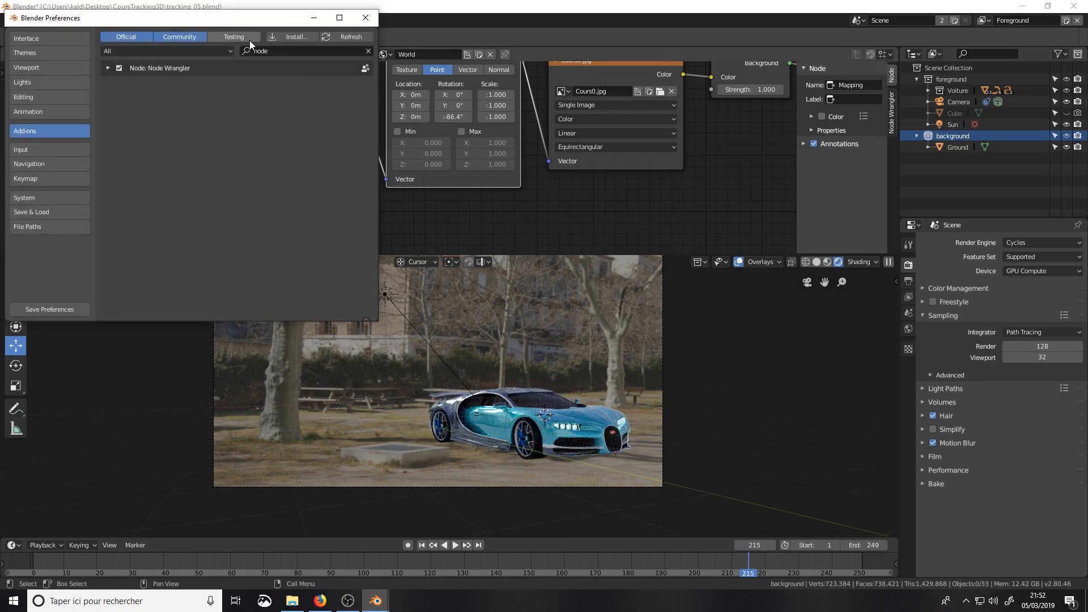
{"action": "left_click", "coordinate": [31, 198]}
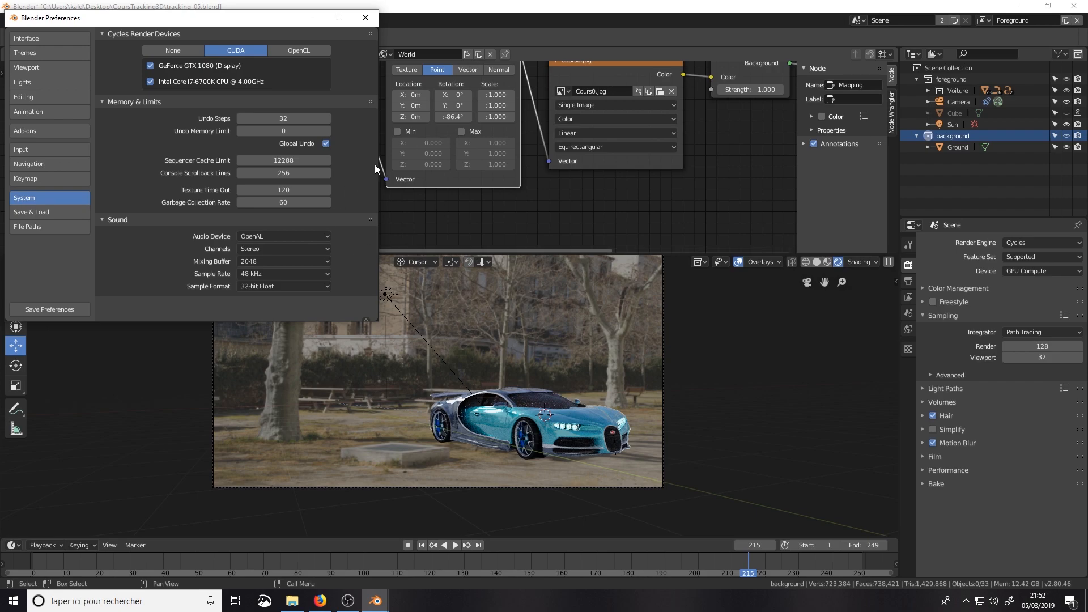
{"action": "left_click", "coordinate": [365, 19]}
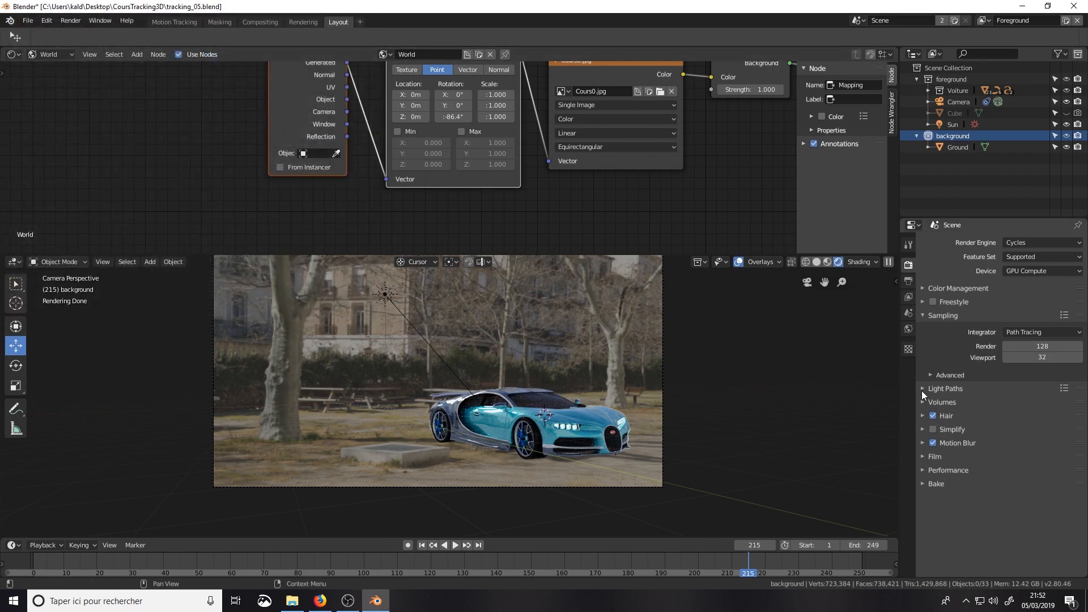
Step: Try 1 viewport sample and orbit around the car to judge the preview noise
{"action": "left_click", "coordinate": [922, 390]}
{"action": "left_click", "coordinate": [921, 390]}
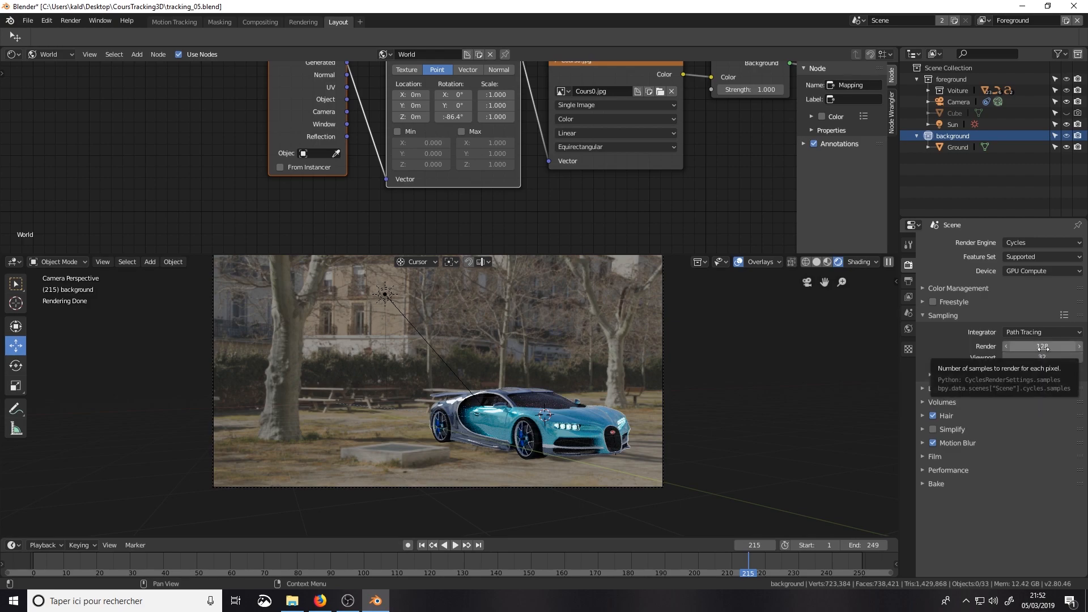
{"action": "mouse_move", "coordinate": [1042, 357]}
{"action": "left_mouse_down"}
{"action": "mouse_move", "coordinate": [1006, 357]}
{"action": "mouse_move", "coordinate": [1043, 355]}
{"action": "left_mouse_up"}
{"action": "middle_click_drag", "start_coordinate": [569, 392], "coordinate": [566, 392]}
{"action": "key", "text": "KP_0"}
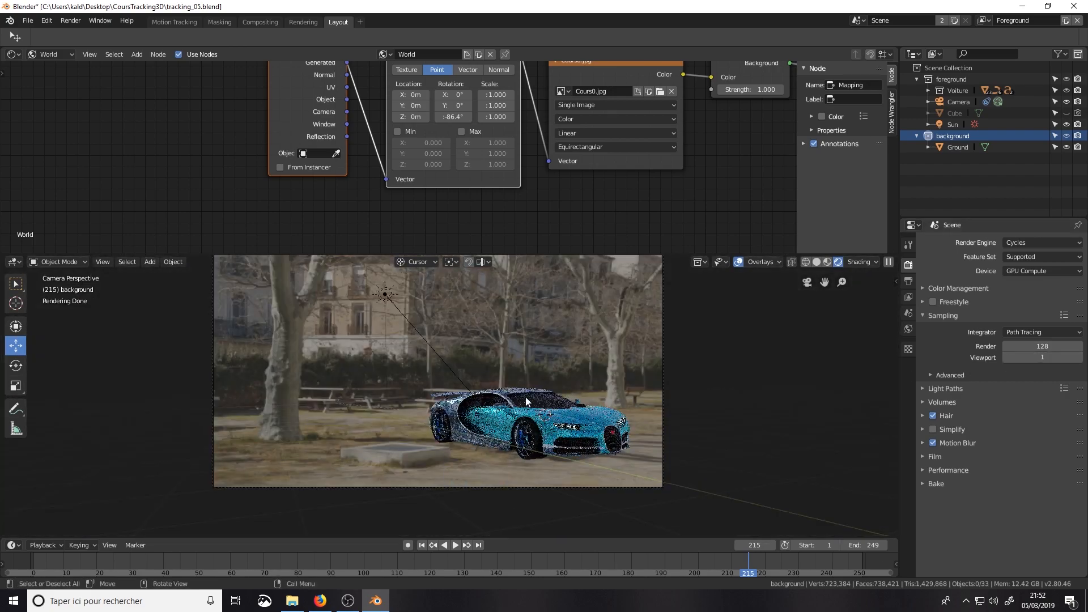
{"action": "middle_click_drag", "start_coordinate": [555, 406], "coordinate": [652, 411]}
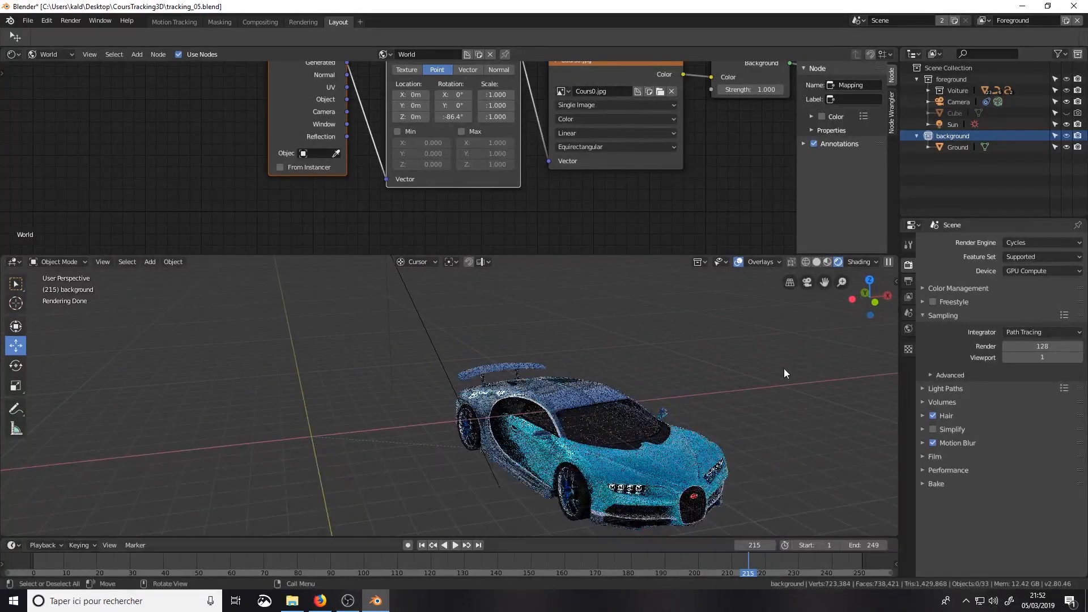
Step: Set the viewport sampling to 16 samples
{"action": "left_click", "coordinate": [1051, 358]}
{"action": "type", "text": "16"}
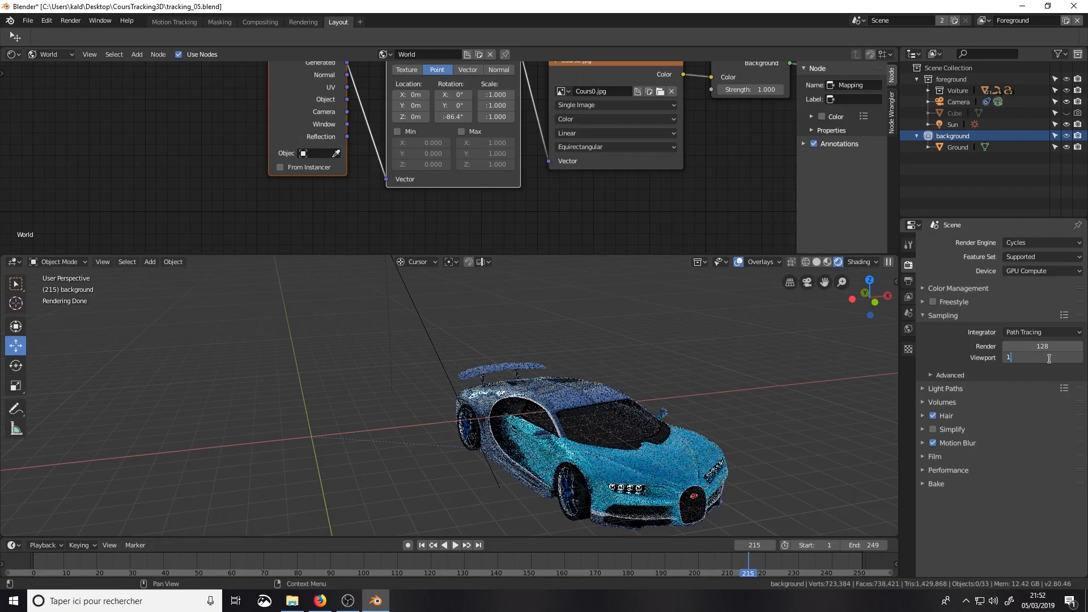
{"action": "key", "text": "BackSpace"}
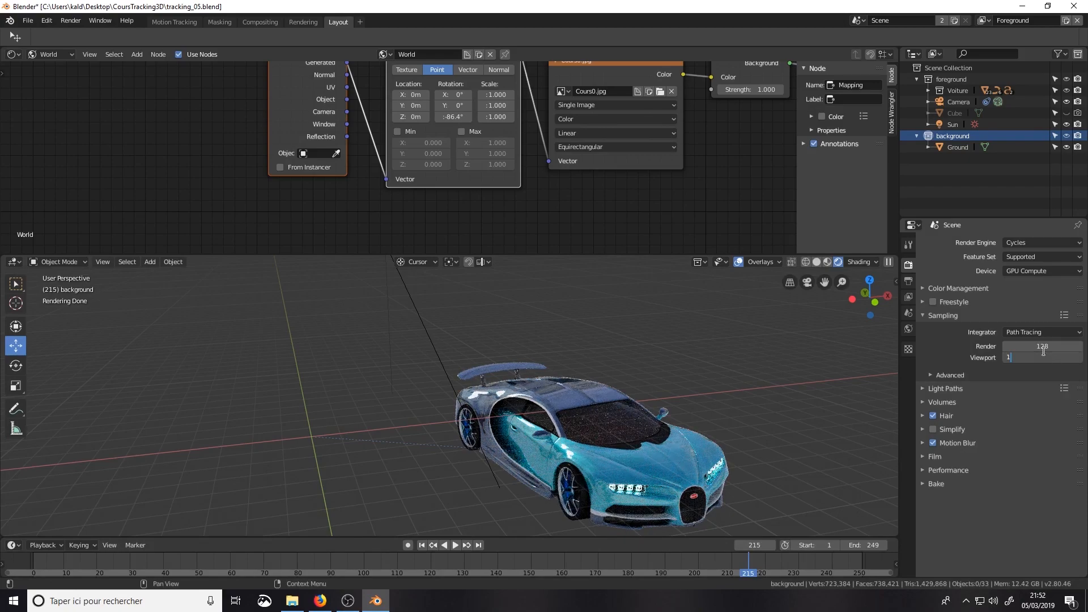
{"action": "type", "text": "6"}
{"action": "key", "text": "Return"}
Step: Limit the light path bounces to 4 total, 2 diffuse and 2 glossy
{"action": "left_click", "coordinate": [923, 389]}
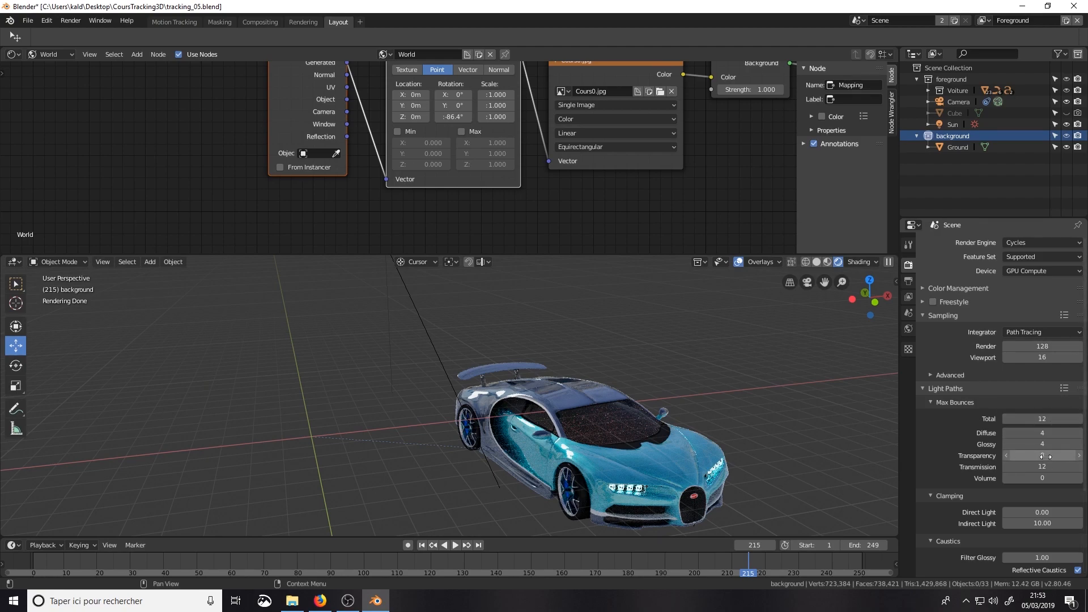
{"action": "left_click", "coordinate": [1047, 421]}
{"action": "type", "text": "4"}
{"action": "key", "text": "Return"}
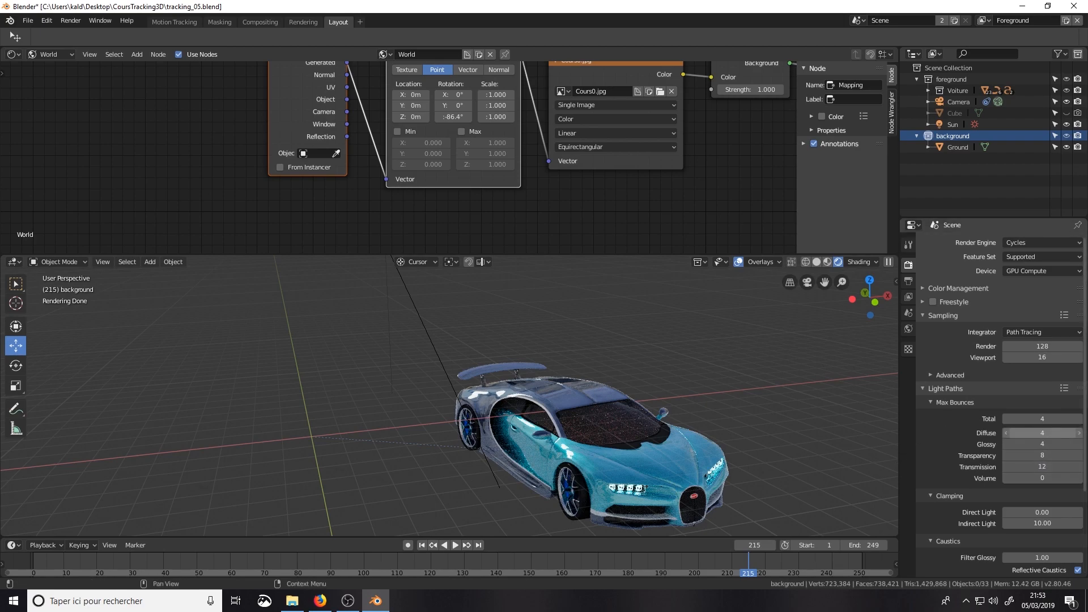
{"action": "scroll", "coordinate": [1046, 442], "scroll_direction": "down", "scroll_amount": 2}
{"action": "left_click", "coordinate": [1042, 388]}
{"action": "type", "text": "2"}
{"action": "key", "text": "Return"}
{"action": "left_click", "coordinate": [1042, 400]}
{"action": "type", "text": "2"}
{"action": "key", "text": "Return"}
Step: Set the maximum transparency bounces to 4 and the transmission bounces to 6
{"action": "left_click", "coordinate": [1043, 409]}
{"action": "type", "text": "4"}
{"action": "key", "text": "Return"}
{"action": "left_click", "coordinate": [1043, 420]}
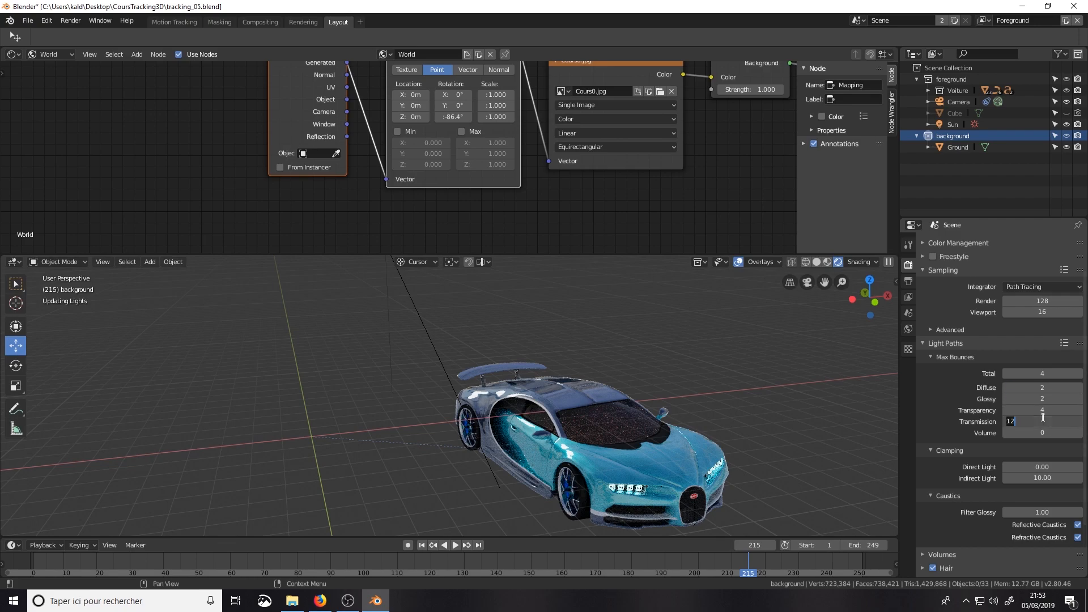
{"action": "type", "text": "6"}
{"action": "key", "text": "Return"}
Step: Disable reflective and refractive caustics for the light paths, and collapse the caustics settings
{"action": "scroll", "coordinate": [1041, 450], "scroll_direction": "down", "scroll_amount": 2}
{"action": "scroll", "coordinate": [1042, 450], "scroll_direction": "down", "scroll_amount": 1}
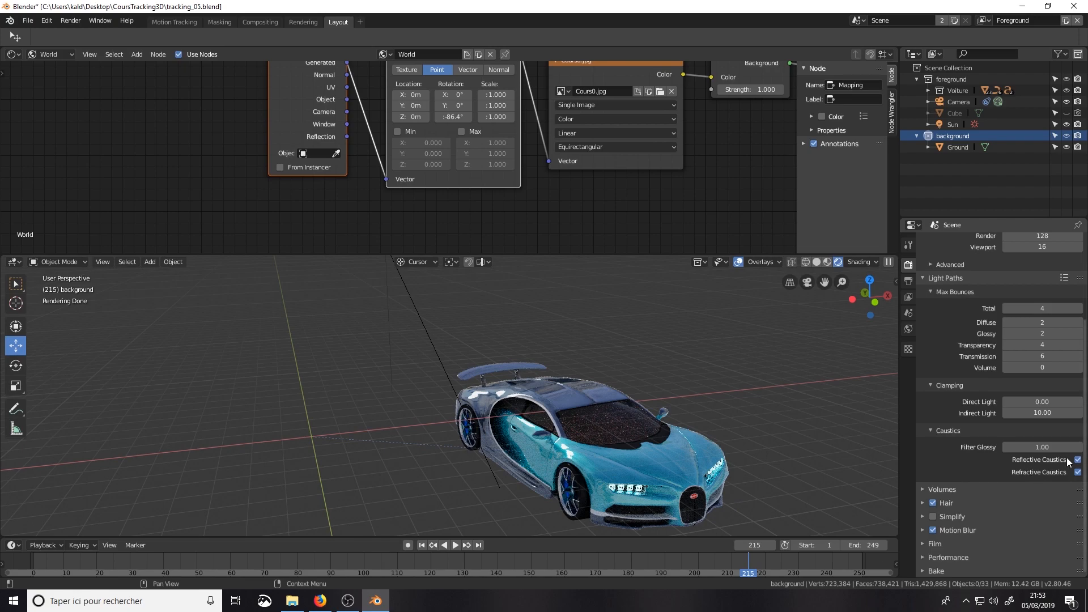
{"action": "left_click_drag", "start_coordinate": [1077, 461], "coordinate": [1076, 472]}
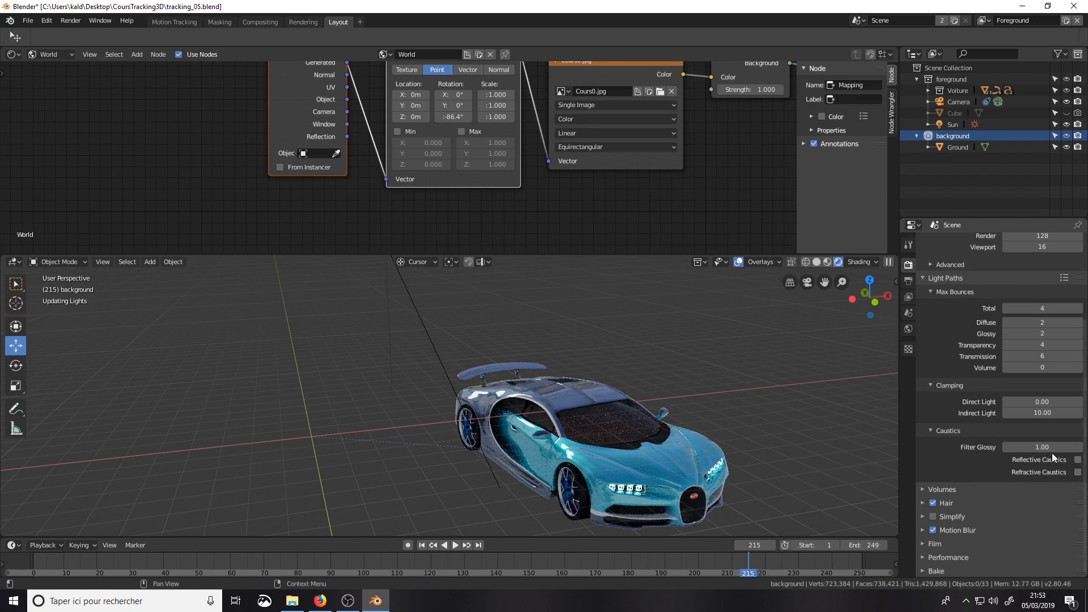
{"action": "left_click", "coordinate": [930, 430]}
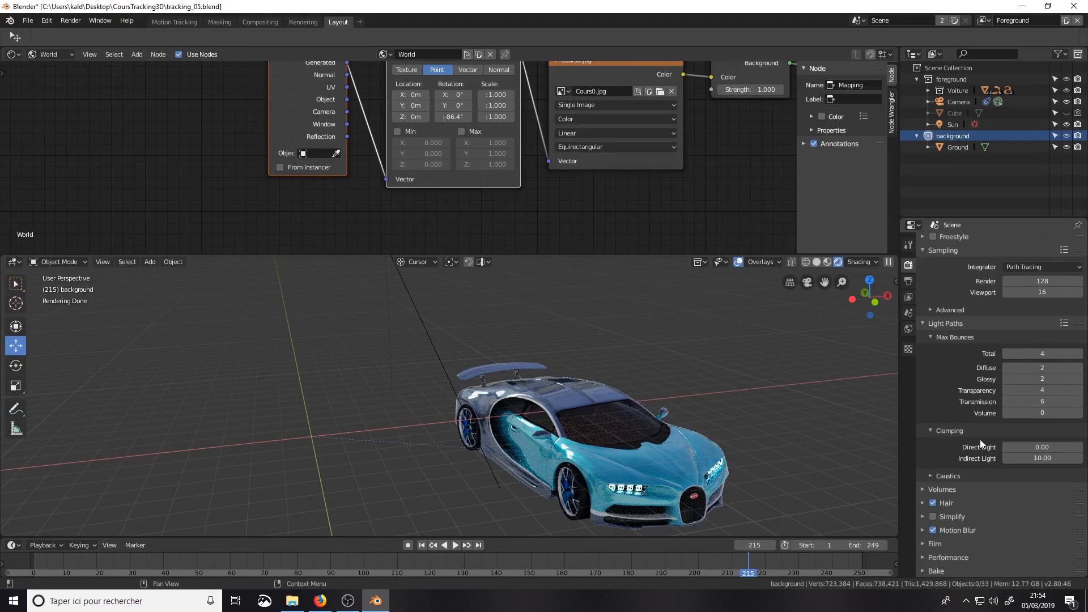
Step: Examine the advanced sampling, volume and film settings, including the film transparency
{"action": "left_click", "coordinate": [932, 310]}
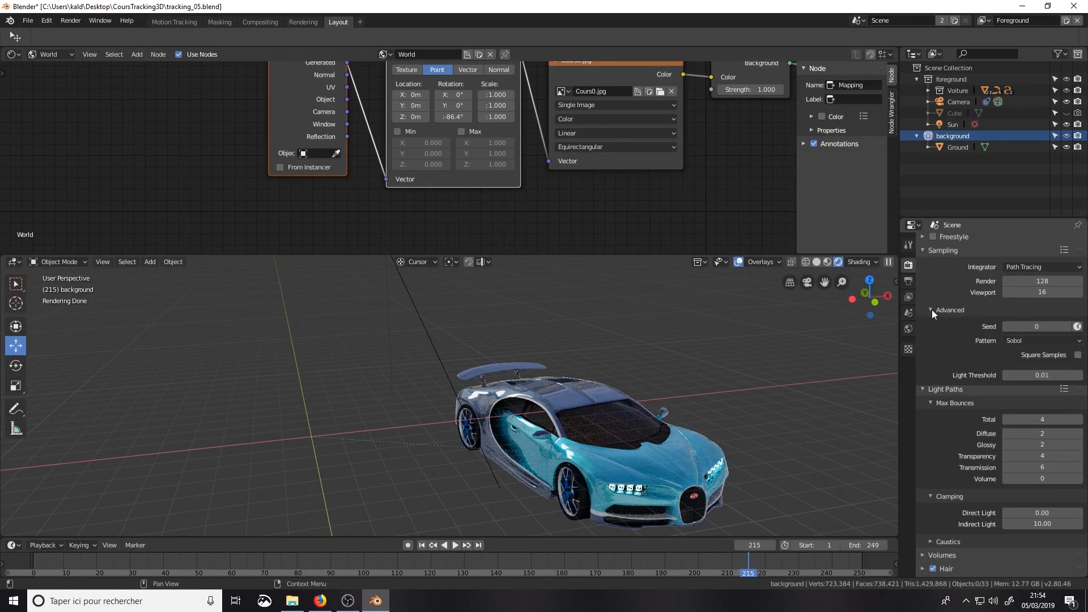
{"action": "left_click", "coordinate": [932, 310]}
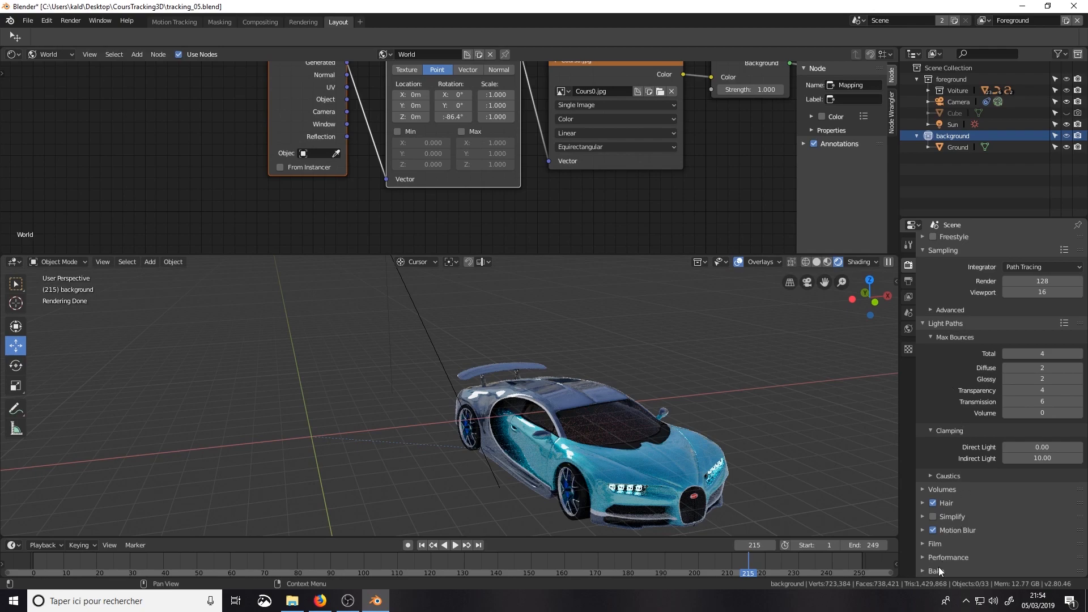
{"action": "left_click", "coordinate": [923, 489]}
{"action": "left_click", "coordinate": [923, 489]}
{"action": "left_click", "coordinate": [921, 543]}
{"action": "scroll", "coordinate": [947, 526], "scroll_direction": "down", "scroll_amount": 3}
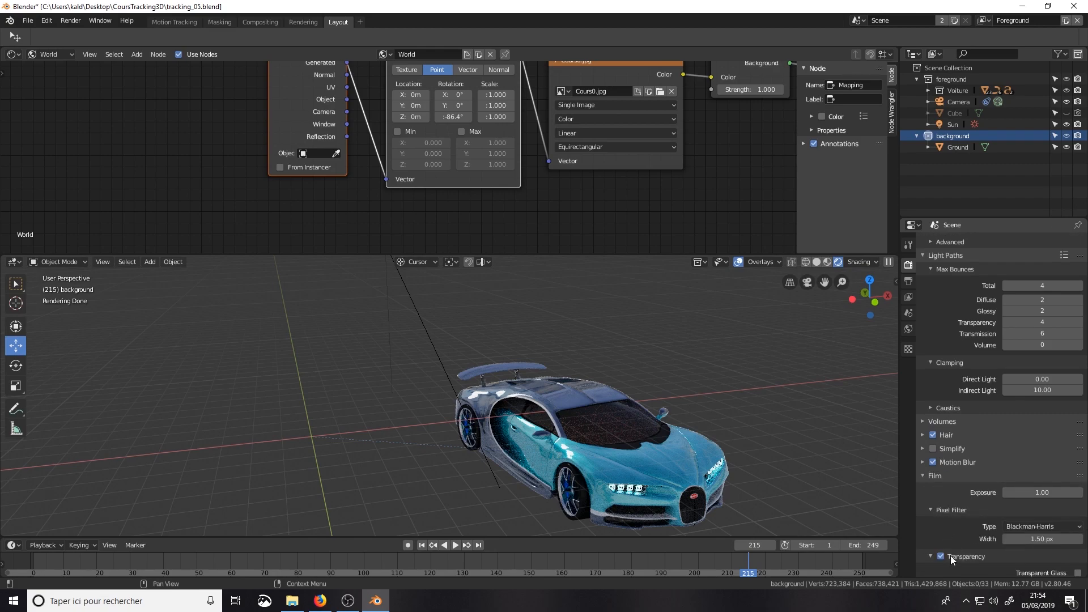
{"action": "scroll", "coordinate": [1042, 556], "scroll_direction": "down", "scroll_amount": 2}
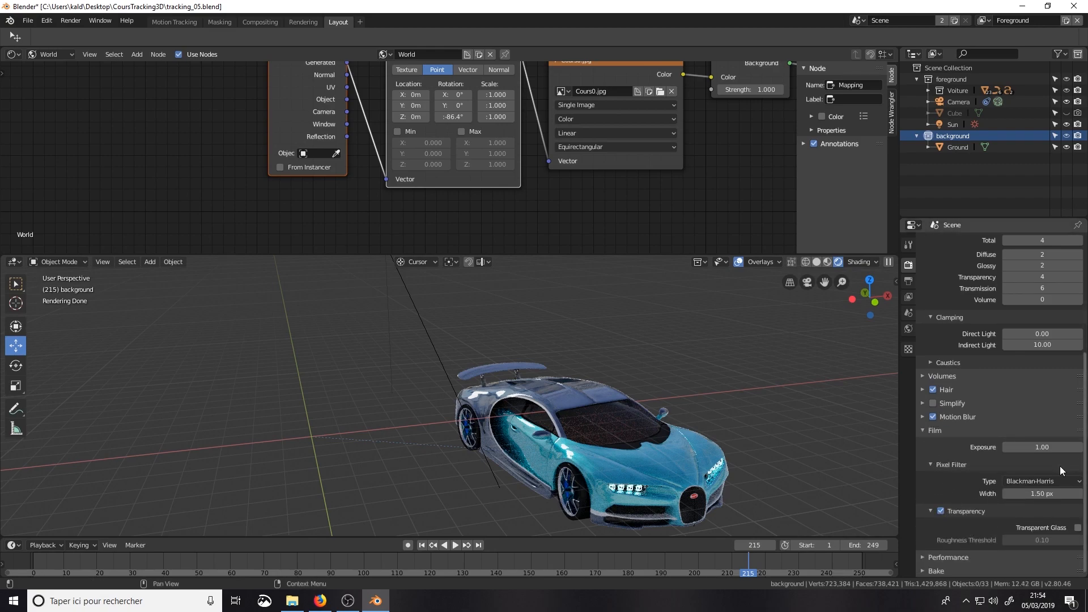
{"action": "left_click", "coordinate": [920, 430]}
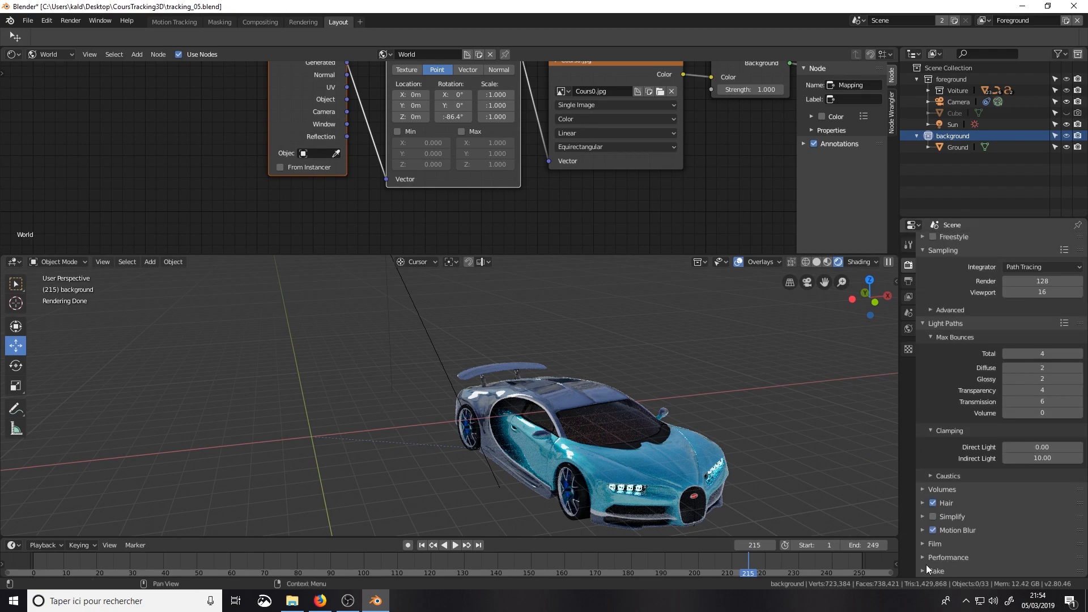
{"action": "left_click", "coordinate": [930, 544]}
{"action": "scroll", "coordinate": [943, 531], "scroll_direction": "down", "scroll_amount": 3}
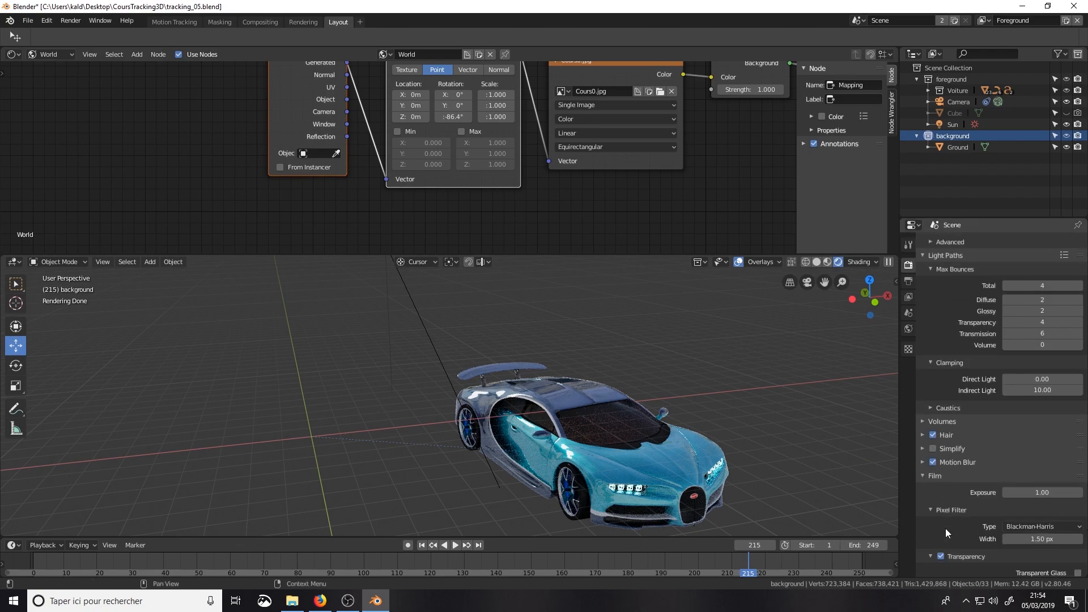
Step: For the render output path, create a folder named rendus inside CoursTracking3D on the desktop and open it
{"action": "left_click", "coordinate": [909, 281]}
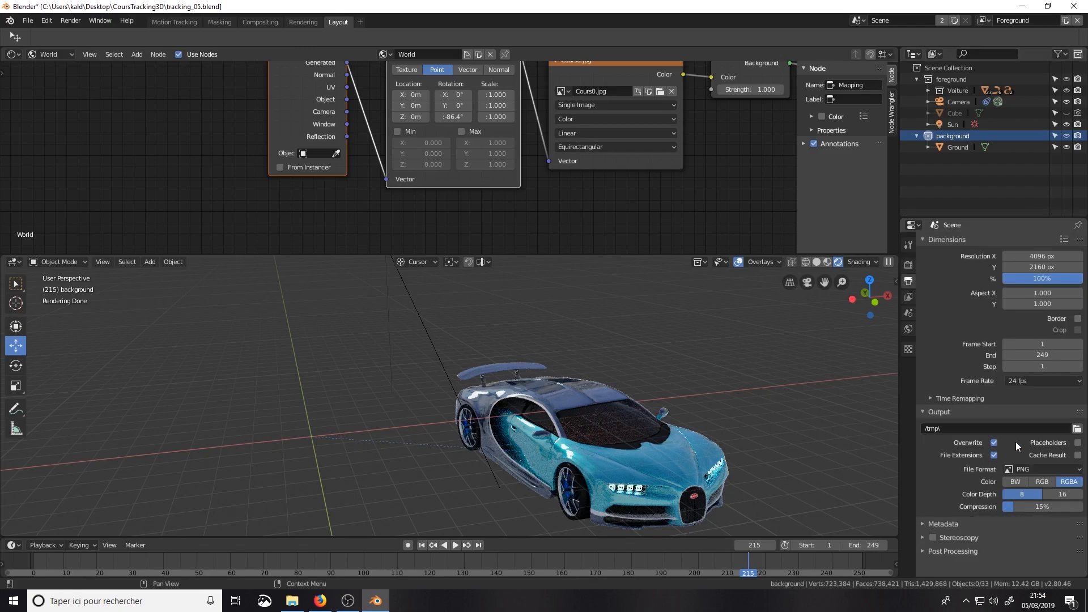
{"action": "left_click", "coordinate": [1077, 429]}
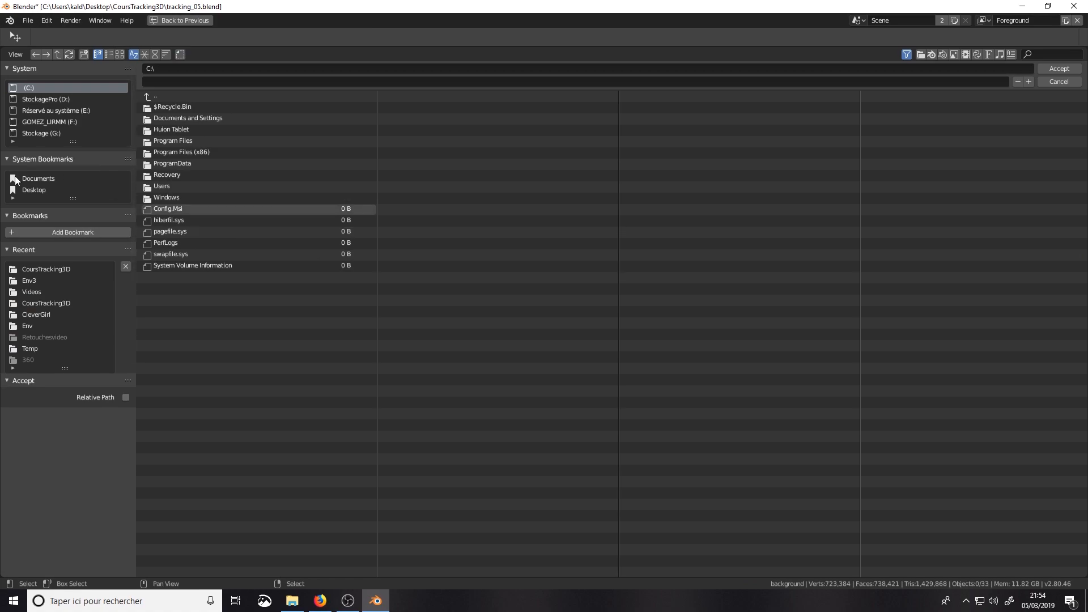
{"action": "left_click", "coordinate": [35, 189]}
{"action": "left_click", "coordinate": [153, 118]}
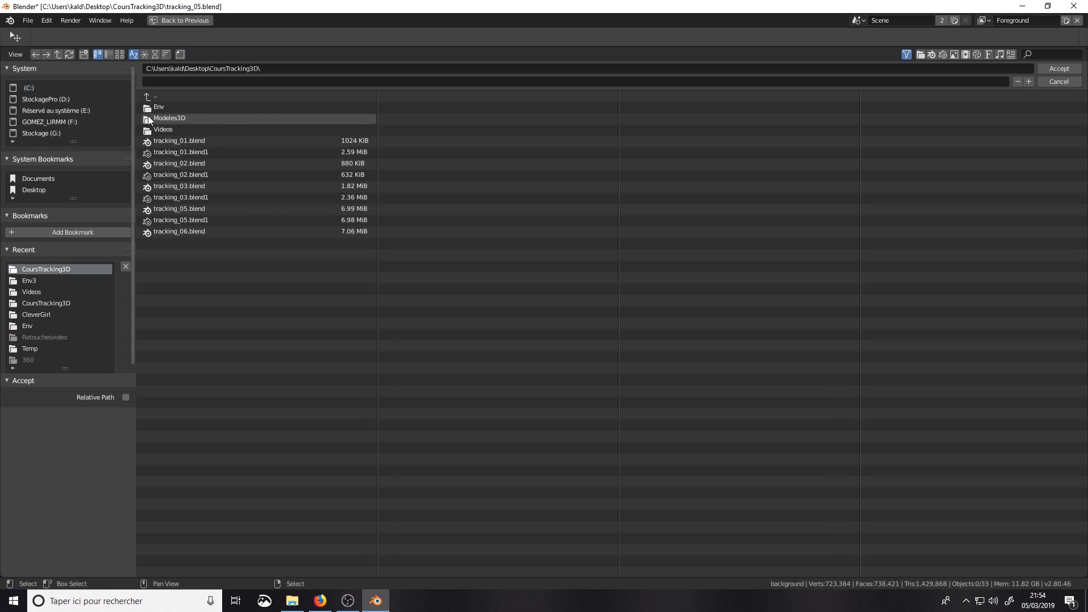
{"action": "left_click", "coordinate": [84, 55]}
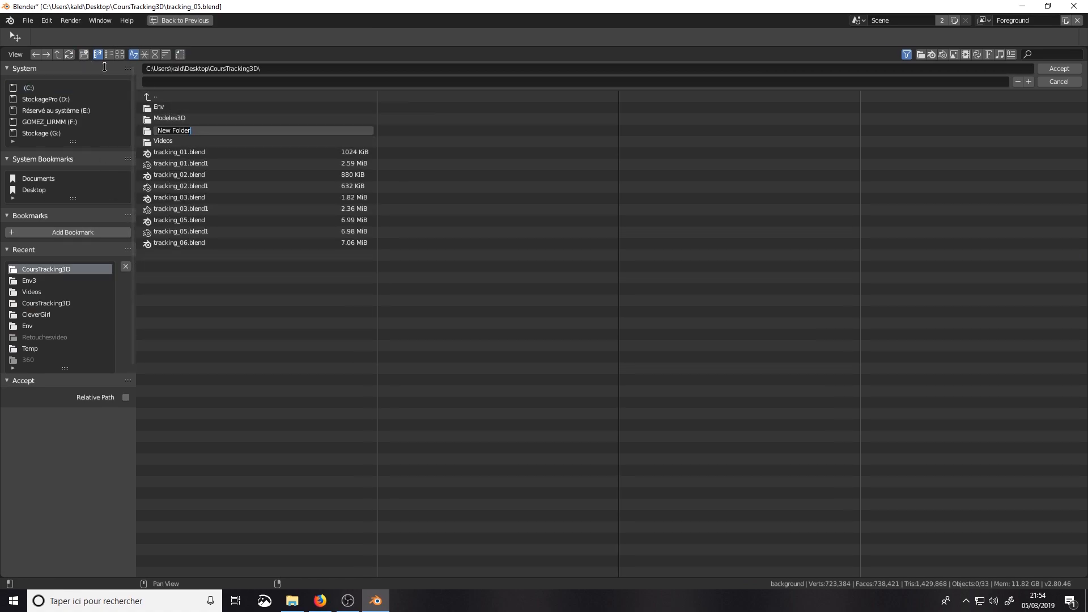
{"action": "type", "text": "rendud"}
{"action": "key", "text": "BackSpace"}
{"action": "type", "text": "s"}
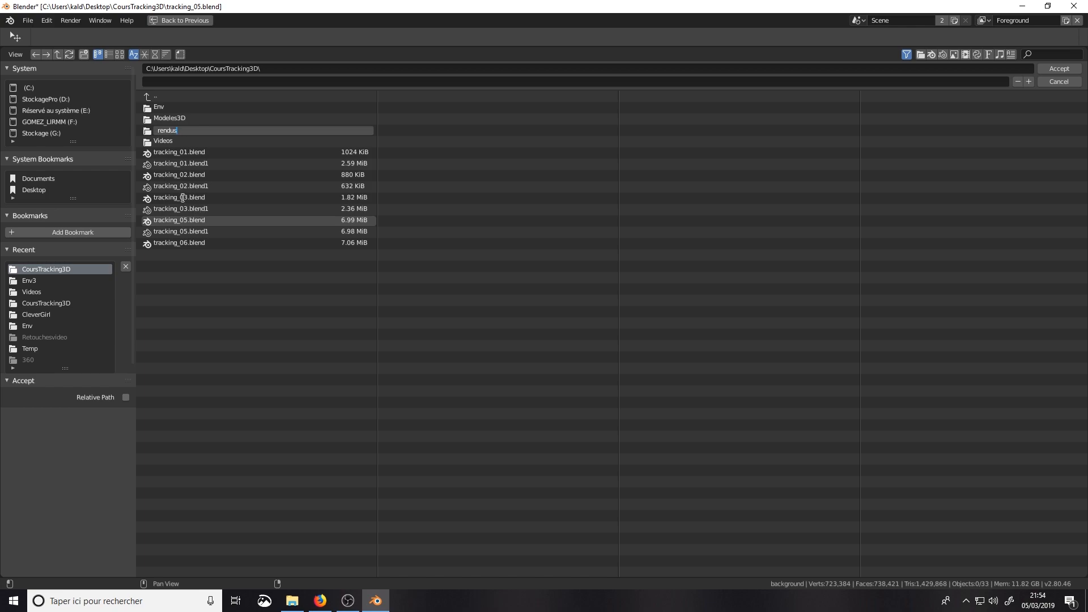
{"action": "key", "text": "Return"}
{"action": "left_click", "coordinate": [150, 130]}
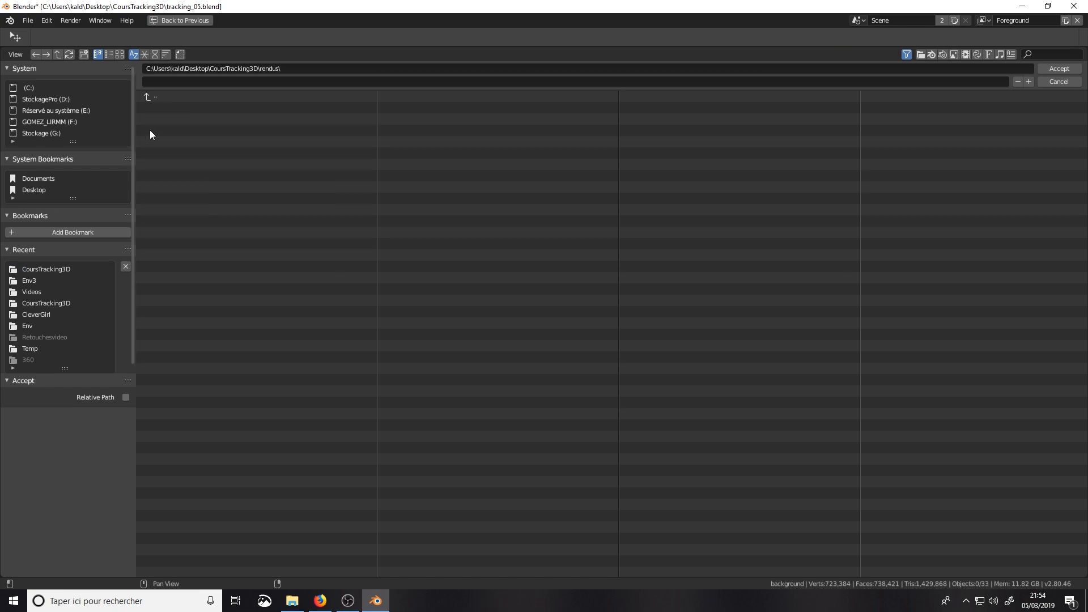
Step: Name the output files MotionTracking and accept the rendus folder as the render destination
{"action": "left_click", "coordinate": [661, 79]}
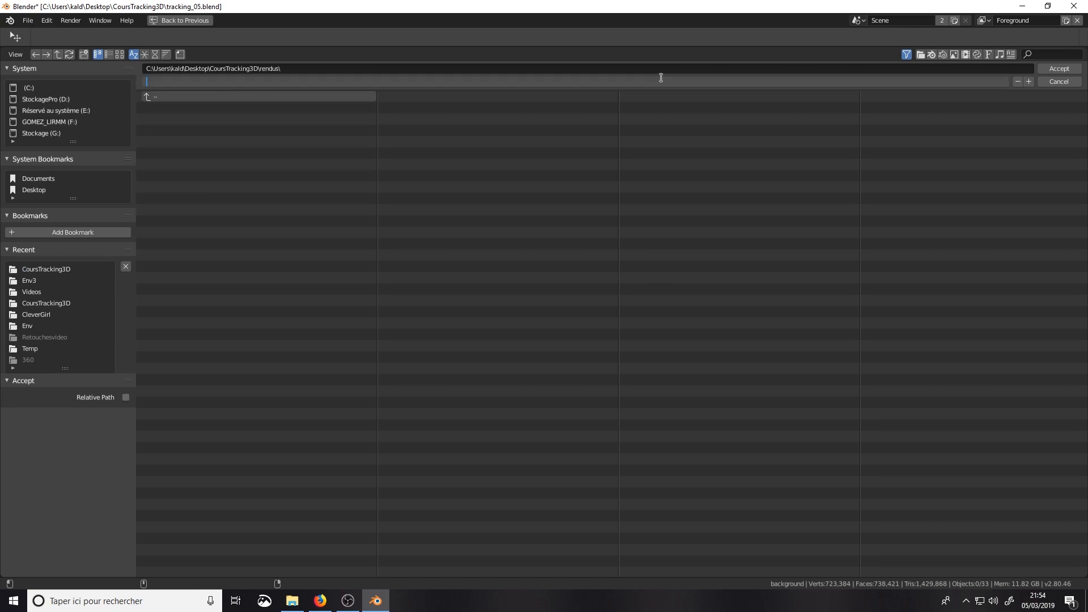
{"action": "type", "text": "MotionTracking"}
{"action": "key", "text": "Return"}
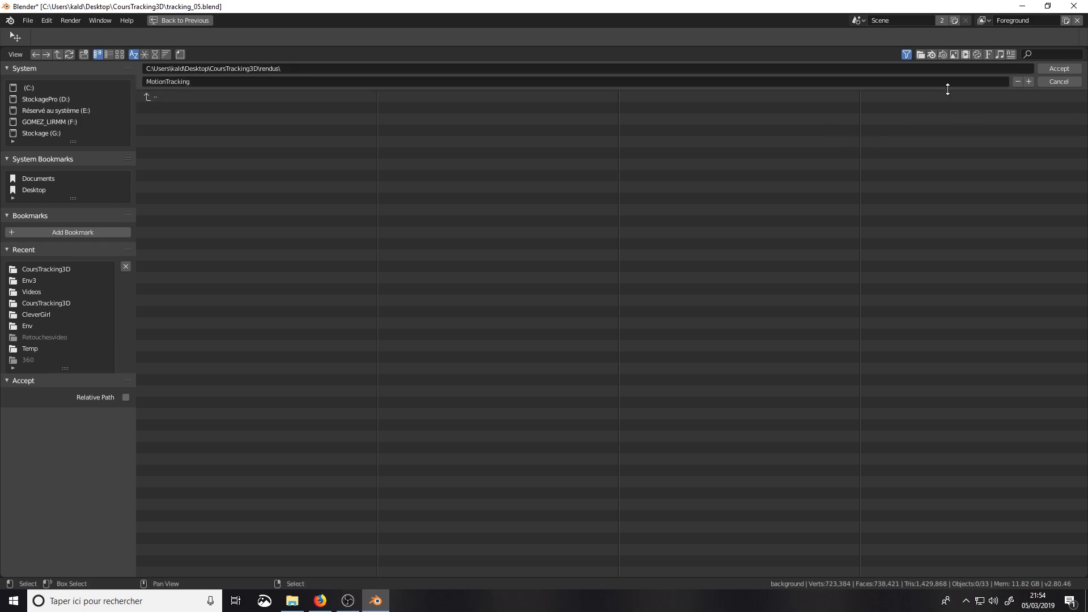
{"action": "left_click", "coordinate": [1054, 69]}
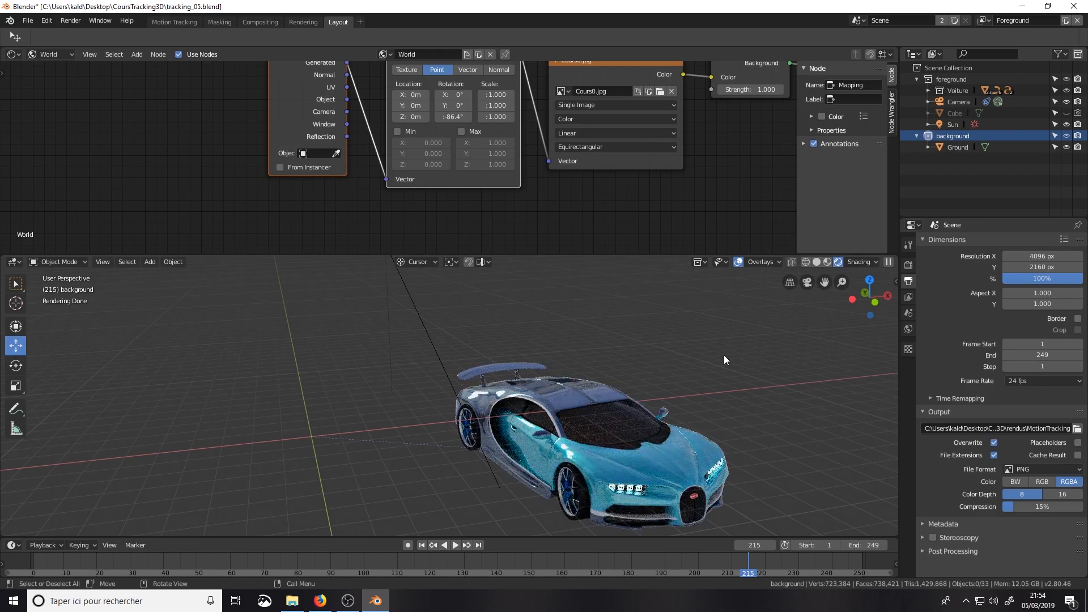
Step: Examine the output post-processing options and the Foreground view layer's filter, override and passes settings
{"action": "left_click", "coordinate": [921, 551]}
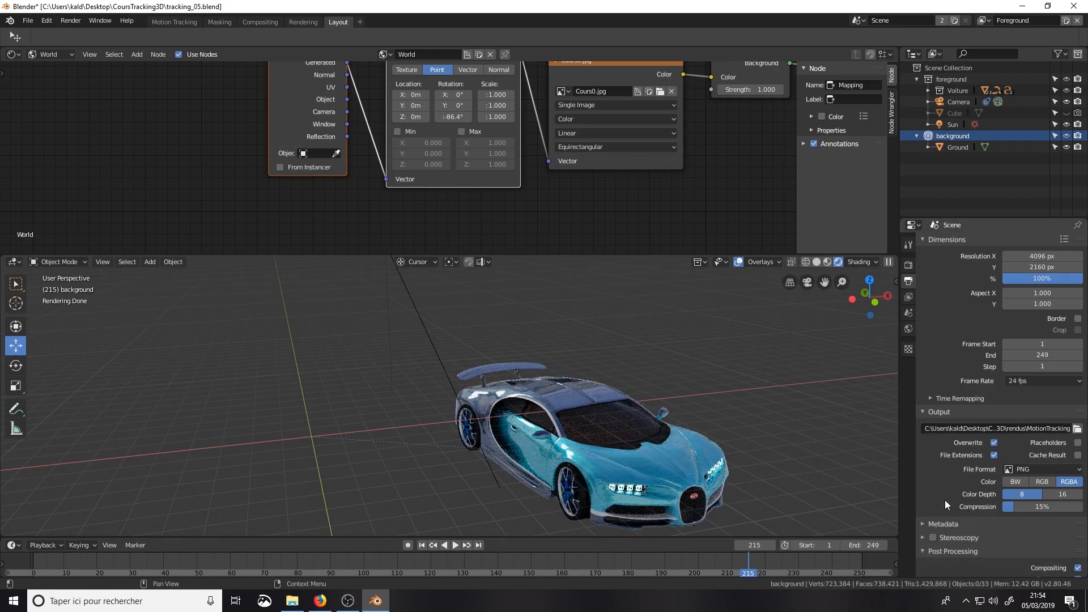
{"action": "scroll", "coordinate": [948, 497], "scroll_direction": "down", "scroll_amount": 1}
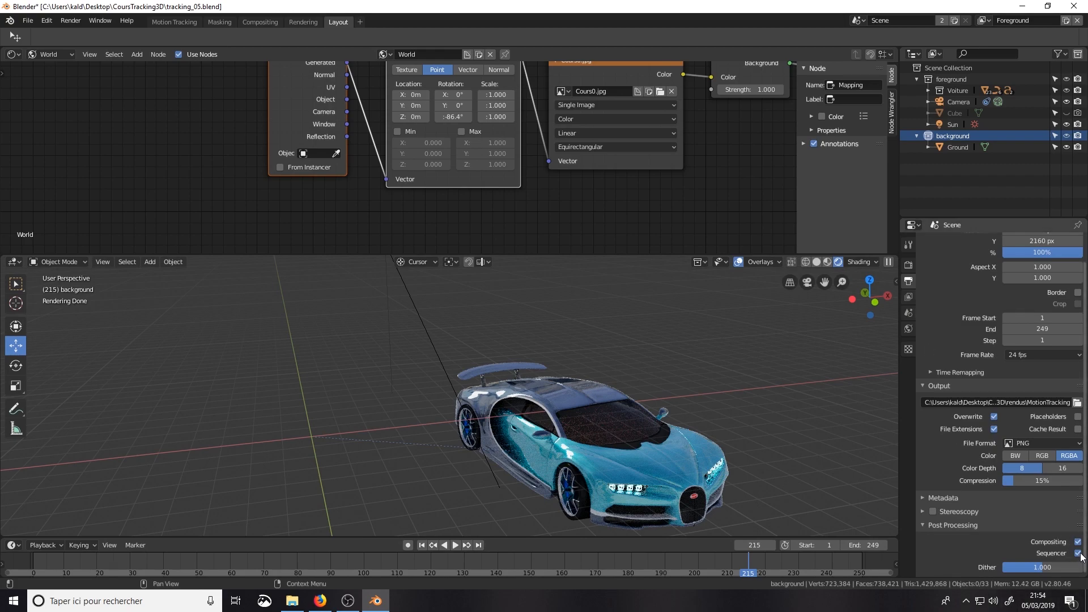
{"action": "left_click", "coordinate": [908, 297]}
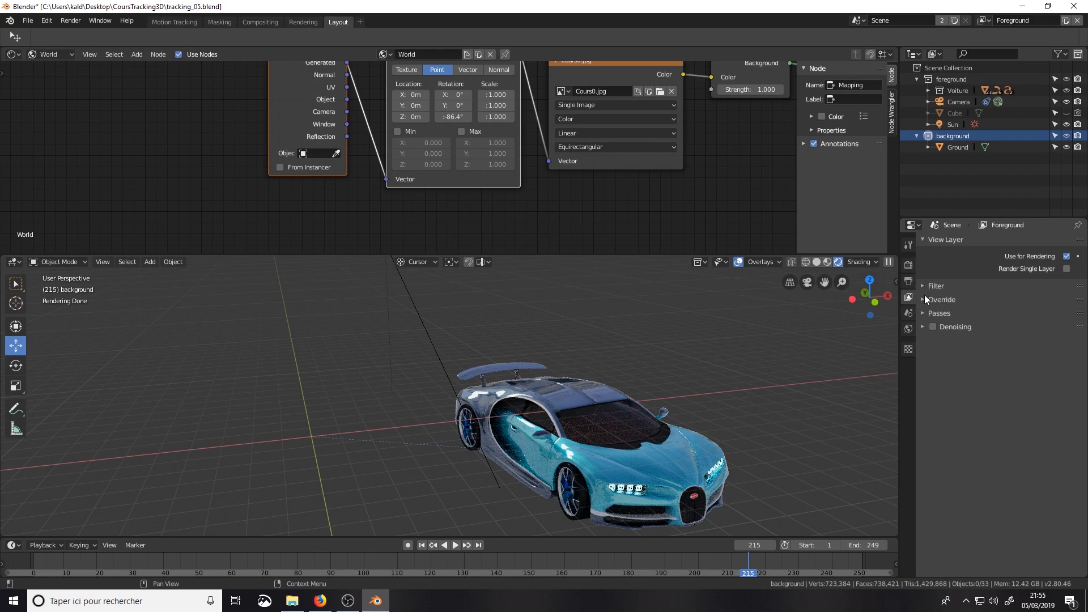
{"action": "left_click", "coordinate": [927, 285]}
{"action": "left_click", "coordinate": [927, 285]}
{"action": "left_click", "coordinate": [923, 299]}
{"action": "left_click", "coordinate": [924, 300]}
{"action": "left_click", "coordinate": [926, 313]}
{"action": "left_click", "coordinate": [926, 313]}
Step: Enable denoising for the Foreground view layer with a 4 px radius, a strength of 1.00 and a feature strength of 1.00
{"action": "left_click", "coordinate": [923, 327]}
{"action": "left_click", "coordinate": [933, 327]}
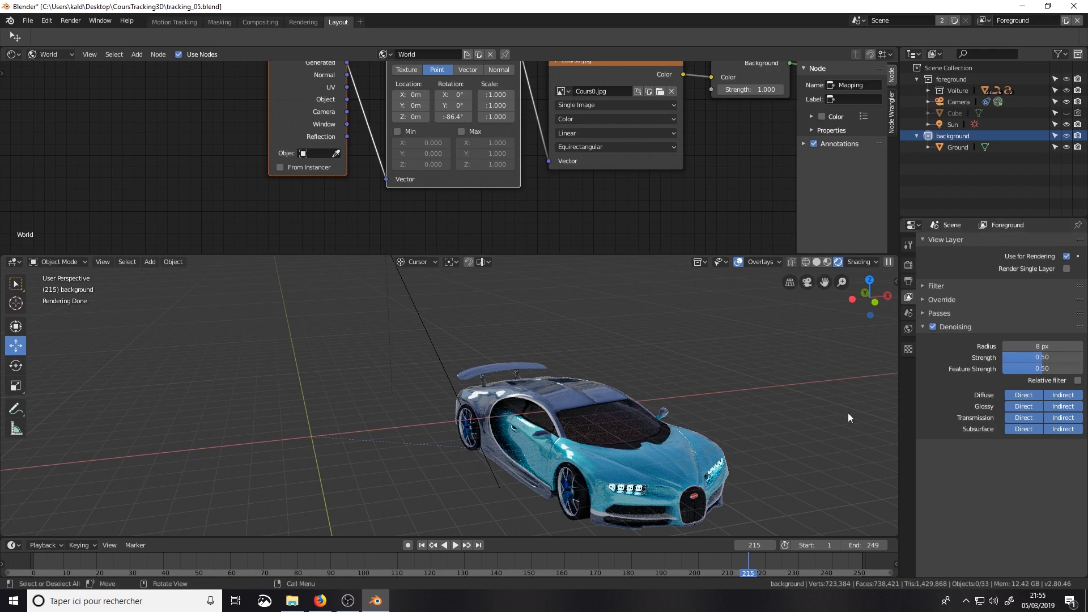
{"action": "left_click", "coordinate": [1037, 347]}
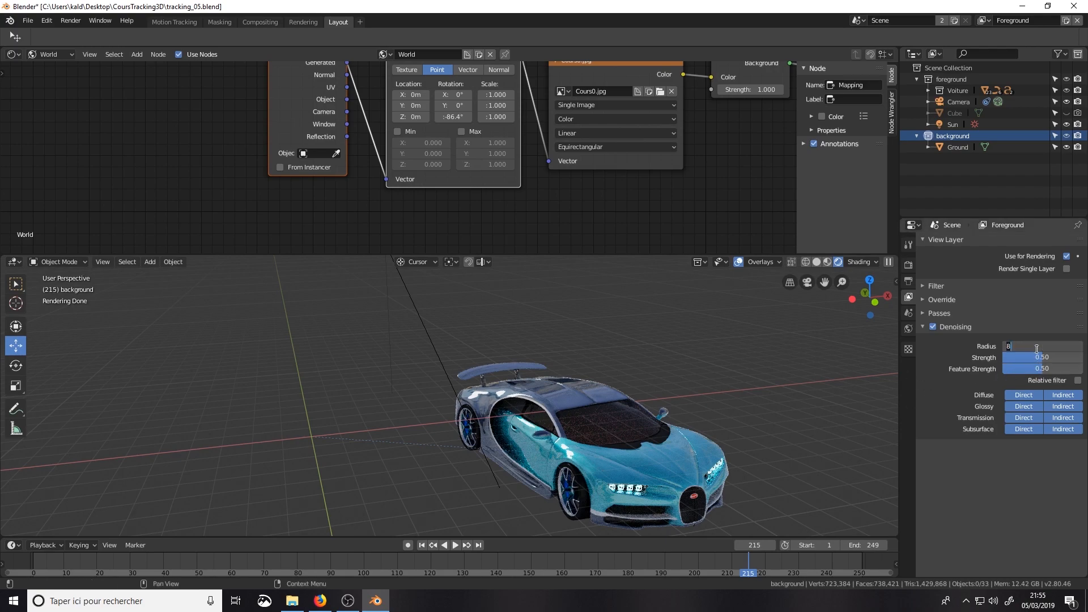
{"action": "type", "text": "4"}
{"action": "key", "text": "Return"}
{"action": "left_click", "coordinate": [1050, 358]}
{"action": "type", "text": "2"}
{"action": "key", "text": "Return"}
{"action": "left_click", "coordinate": [1041, 367]}
{"action": "type", "text": "25"}
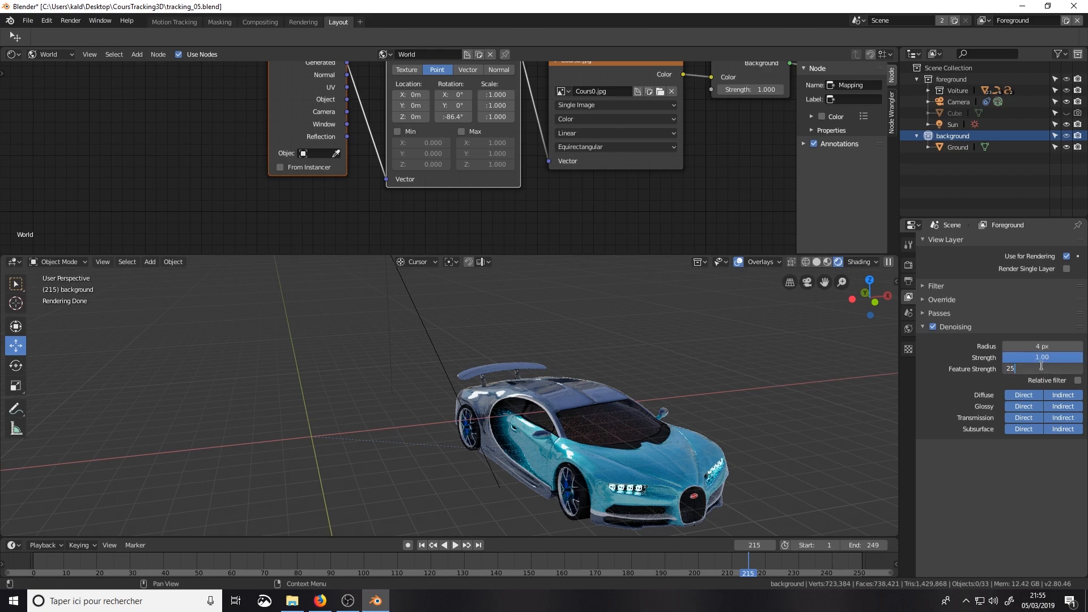
{"action": "key", "text": "Return"}
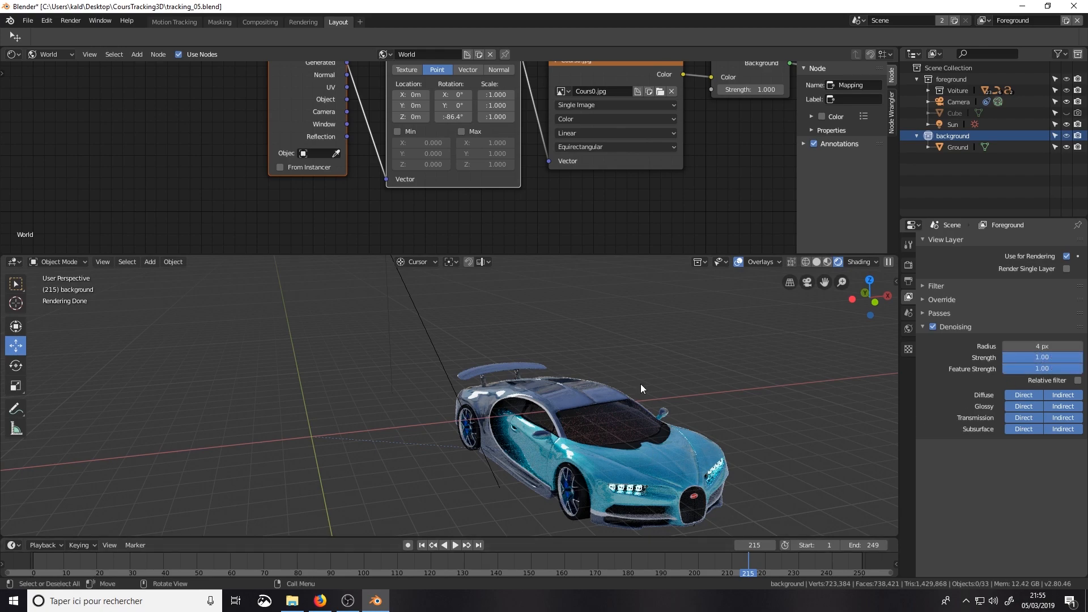
Step: Examine the scene properties and the world's surface, ray visibility and other settings
{"action": "left_click", "coordinate": [910, 313]}
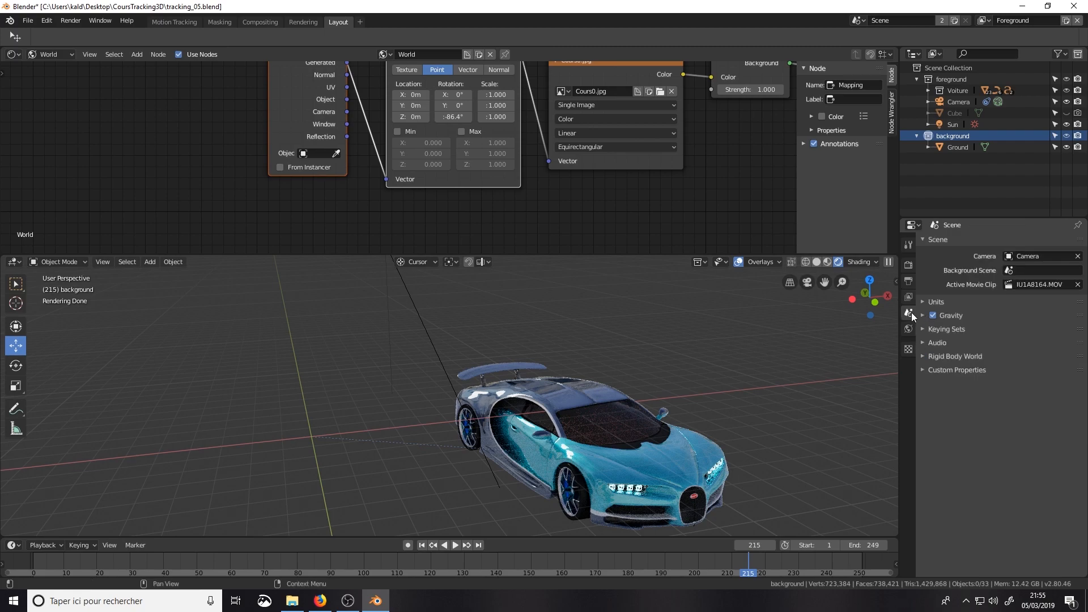
{"action": "left_click", "coordinate": [908, 330]}
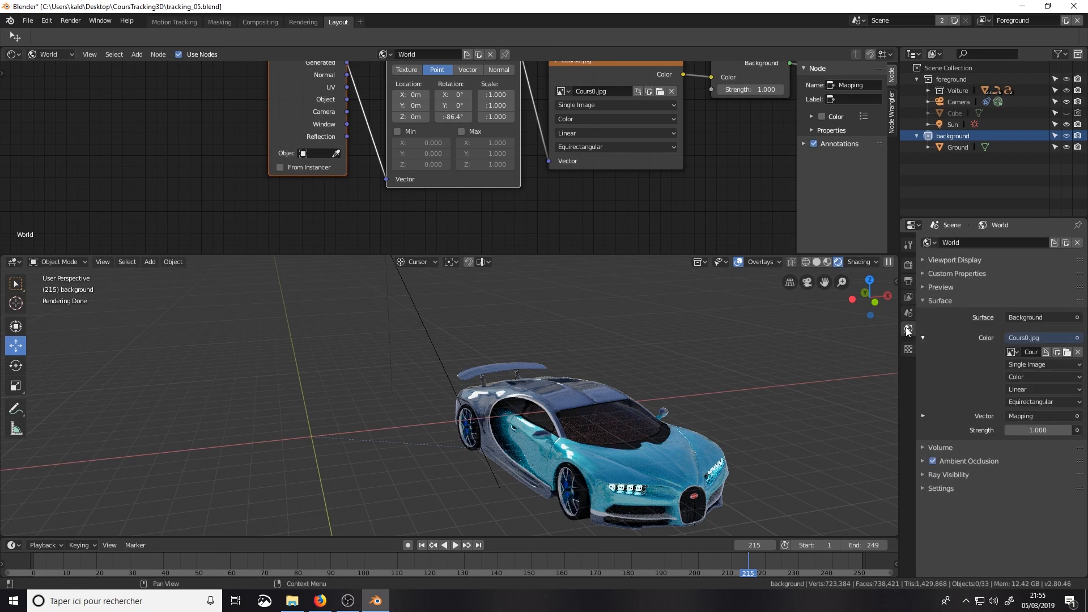
{"action": "left_click", "coordinate": [924, 474]}
{"action": "left_click", "coordinate": [924, 474]}
{"action": "left_click", "coordinate": [923, 488]}
{"action": "left_click", "coordinate": [923, 489]}
Step: Review the foreground and background collections and the view layer choice in the Motion Tracking workspace
{"action": "left_click", "coordinate": [978, 78]}
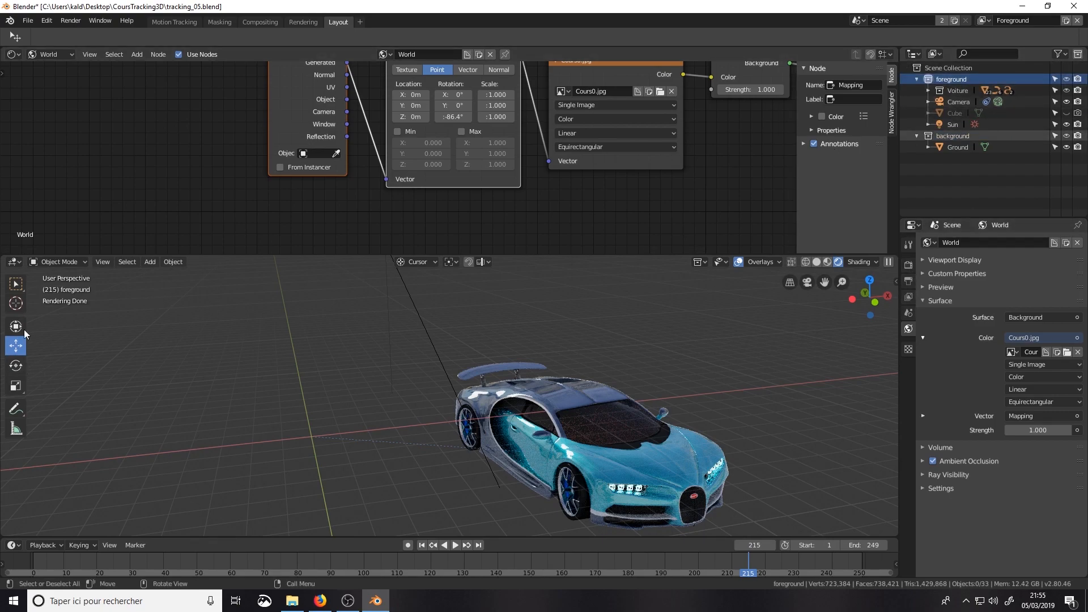
{"action": "left_click", "coordinate": [180, 21]}
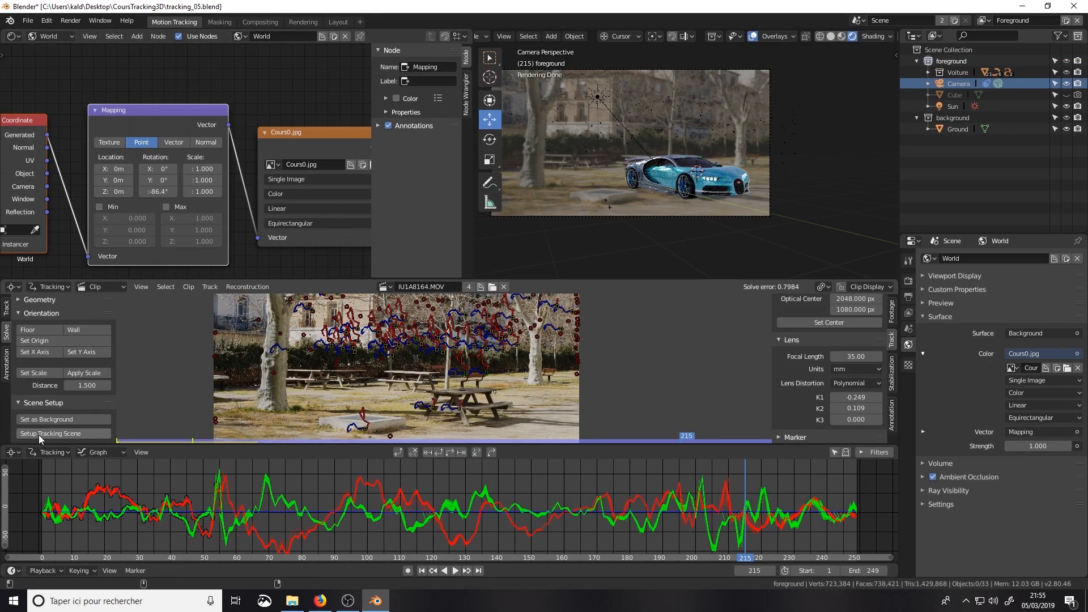
{"action": "left_click", "coordinate": [951, 61]}
{"action": "left_click", "coordinate": [952, 117]}
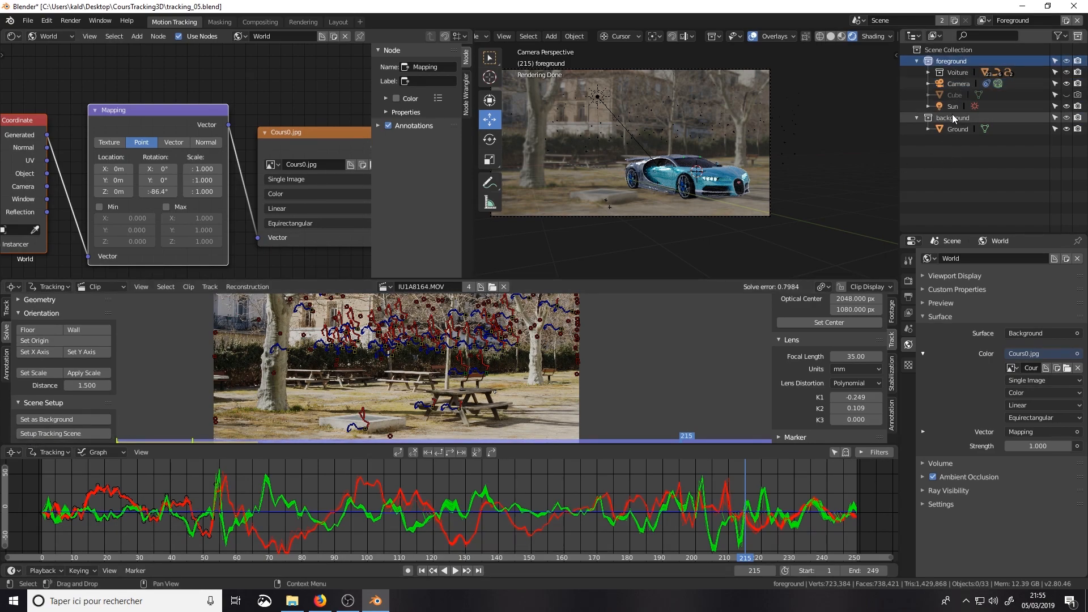
{"action": "left_click", "coordinate": [991, 21]}
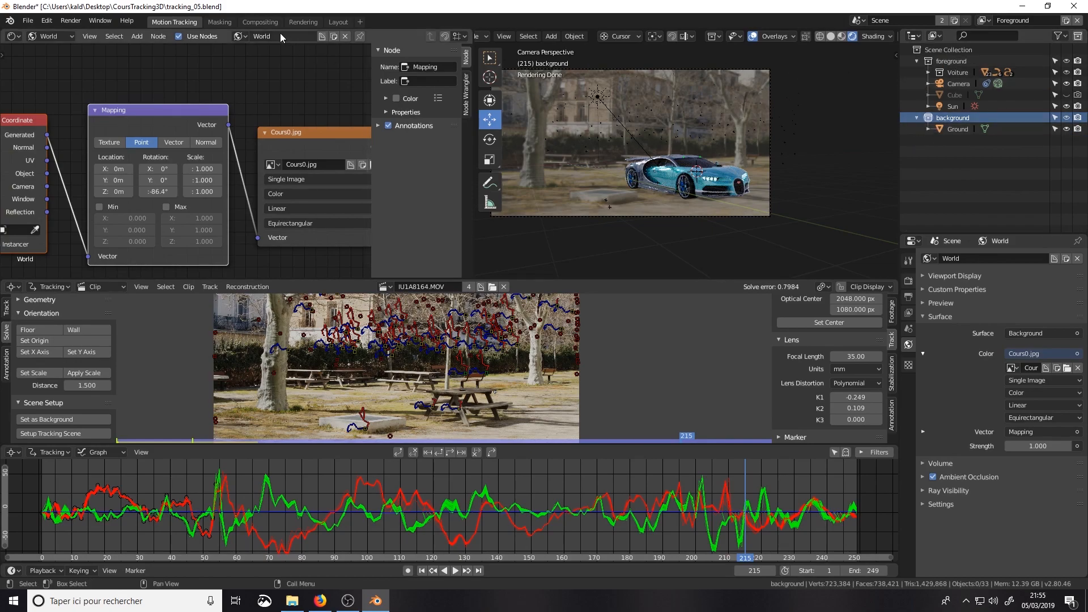
Step: In the Compositing workspace, enlarge the outliner, then collapse the Voiture collection and select the Ground object
{"action": "left_click", "coordinate": [260, 22]}
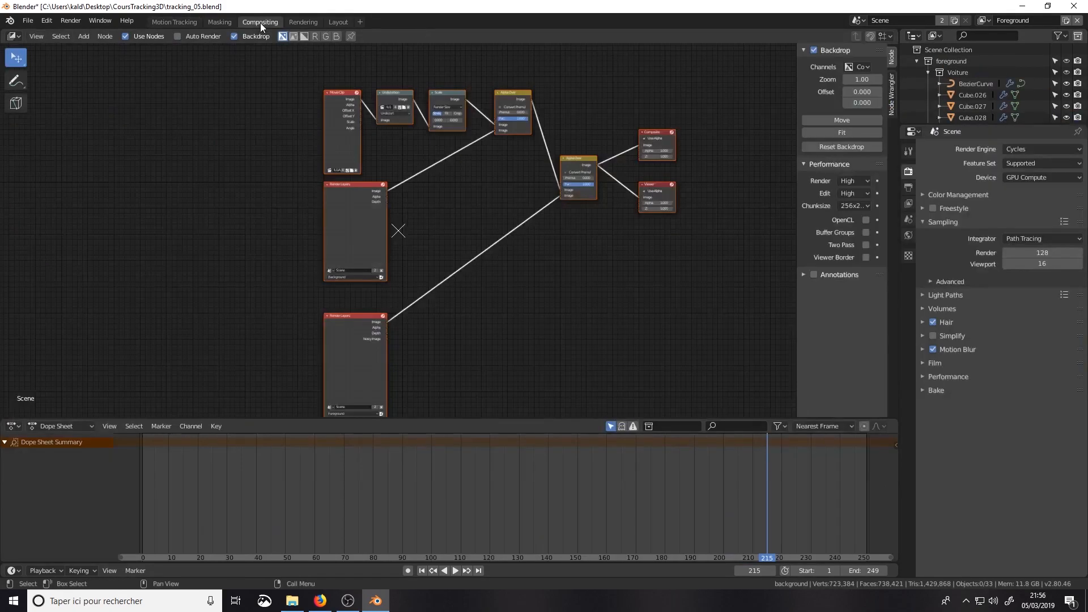
{"action": "scroll", "coordinate": [342, 205], "scroll_direction": "up", "scroll_amount": 2}
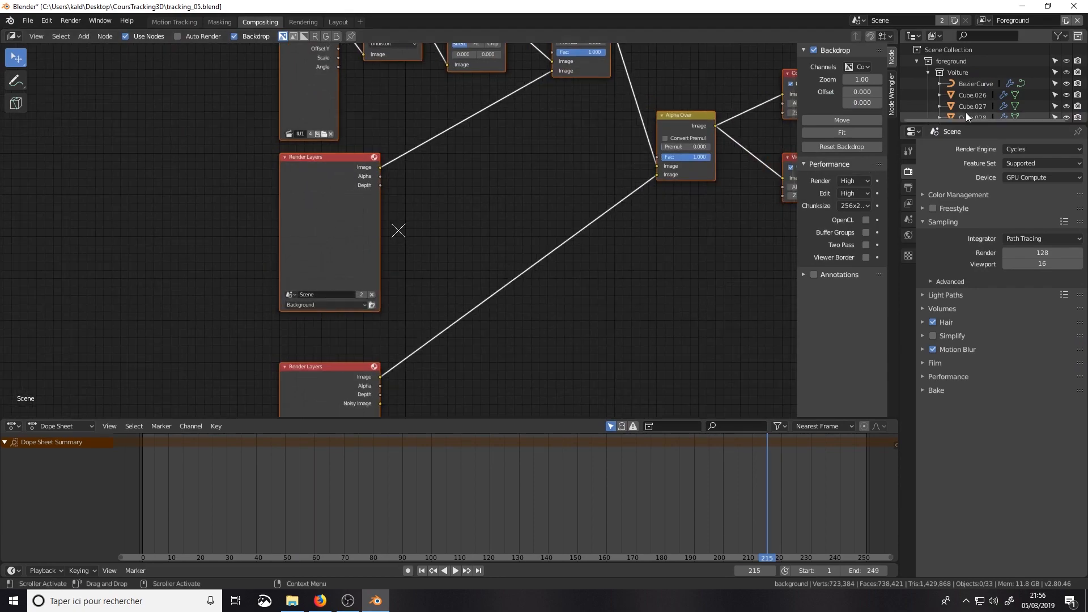
{"action": "left_click_drag", "start_coordinate": [981, 124], "coordinate": [980, 327]}
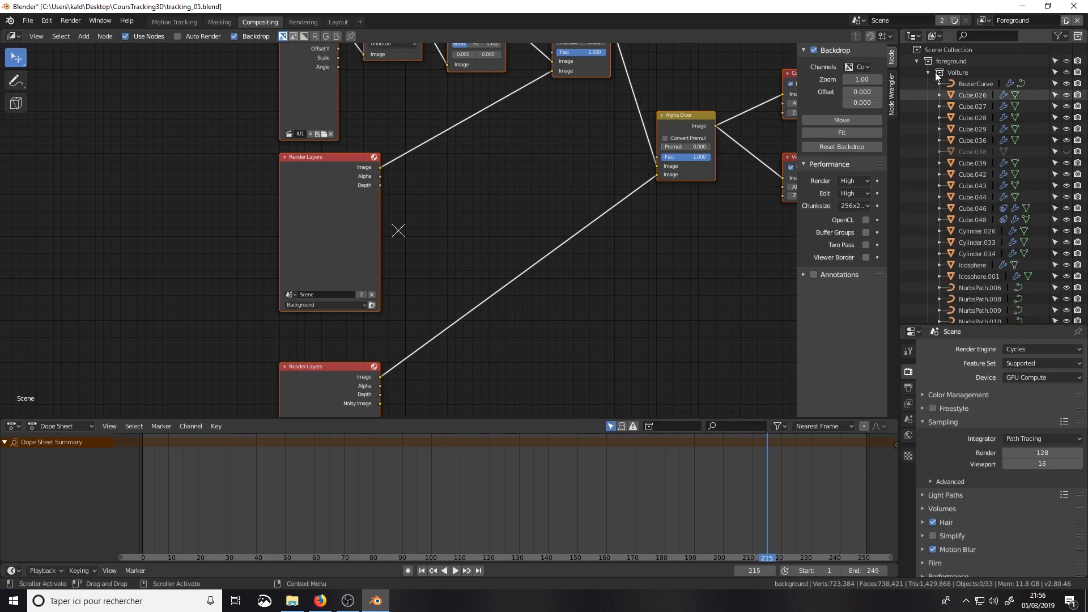
{"action": "left_click", "coordinate": [928, 72]}
{"action": "left_click", "coordinate": [956, 131]}
Step: Examine how the movie clip and the two render layers connect through the Alpha Over nodes to the Composite and Viewer outputs
{"action": "middle_click_drag", "start_coordinate": [326, 383], "coordinate": [335, 290]}
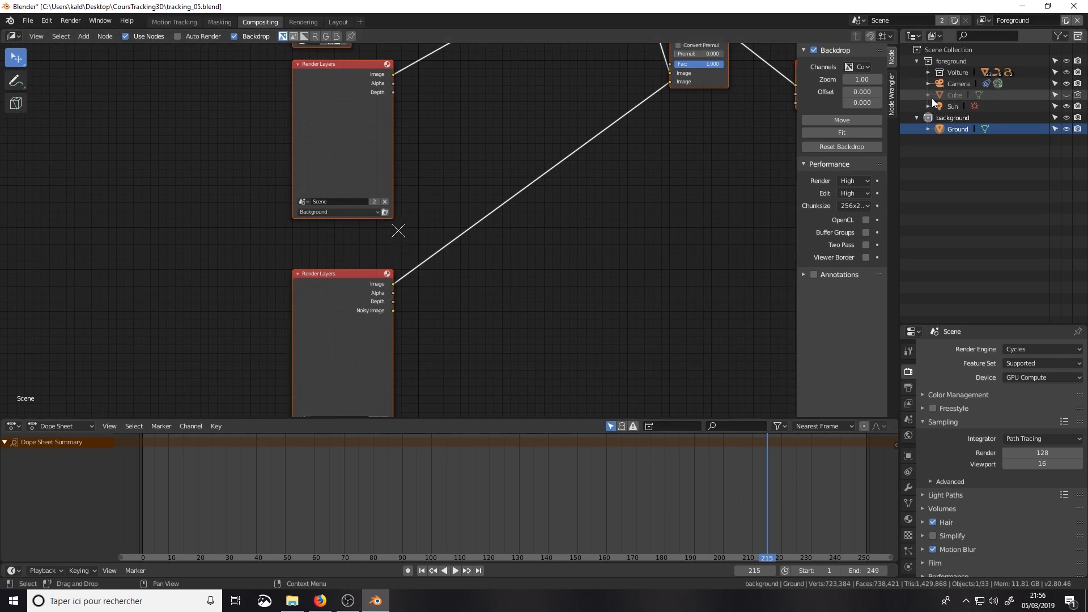
{"action": "scroll", "coordinate": [431, 288], "scroll_direction": "down", "scroll_amount": 2}
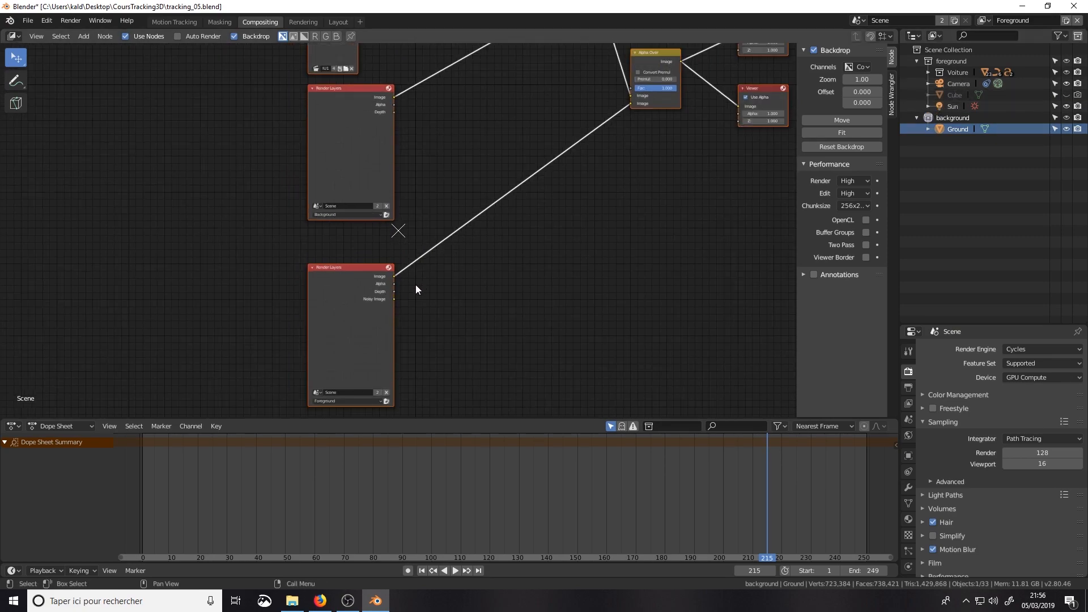
{"action": "scroll", "coordinate": [497, 194], "scroll_direction": "up", "scroll_amount": 1}
{"action": "middle_click_drag", "start_coordinate": [498, 195], "coordinate": [522, 284]}
{"action": "scroll", "coordinate": [451, 295], "scroll_direction": "down", "scroll_amount": 1}
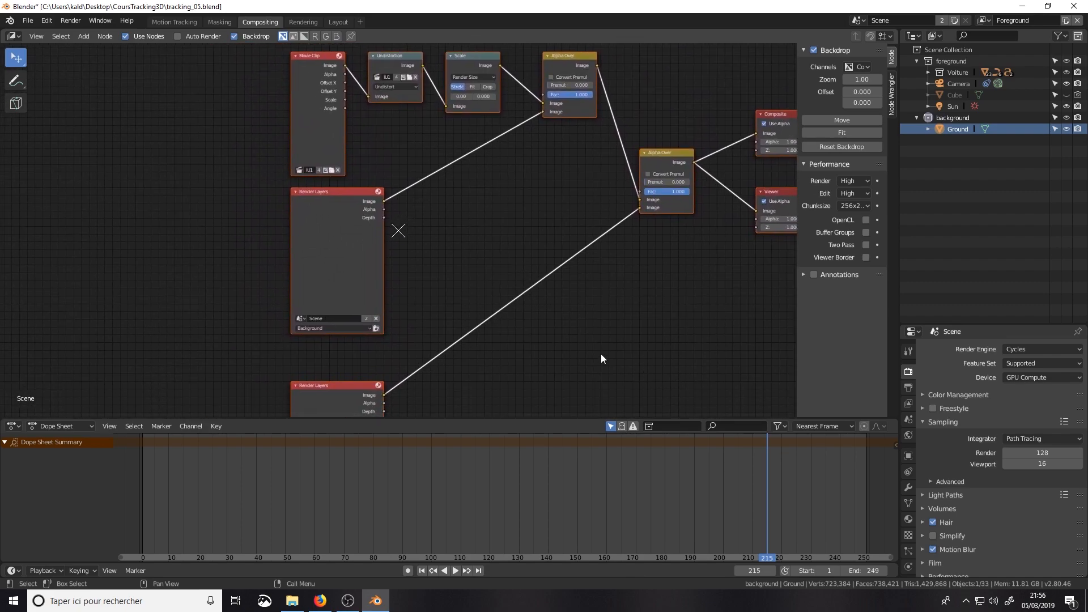
{"action": "scroll", "coordinate": [400, 251], "scroll_direction": "down", "scroll_amount": 1}
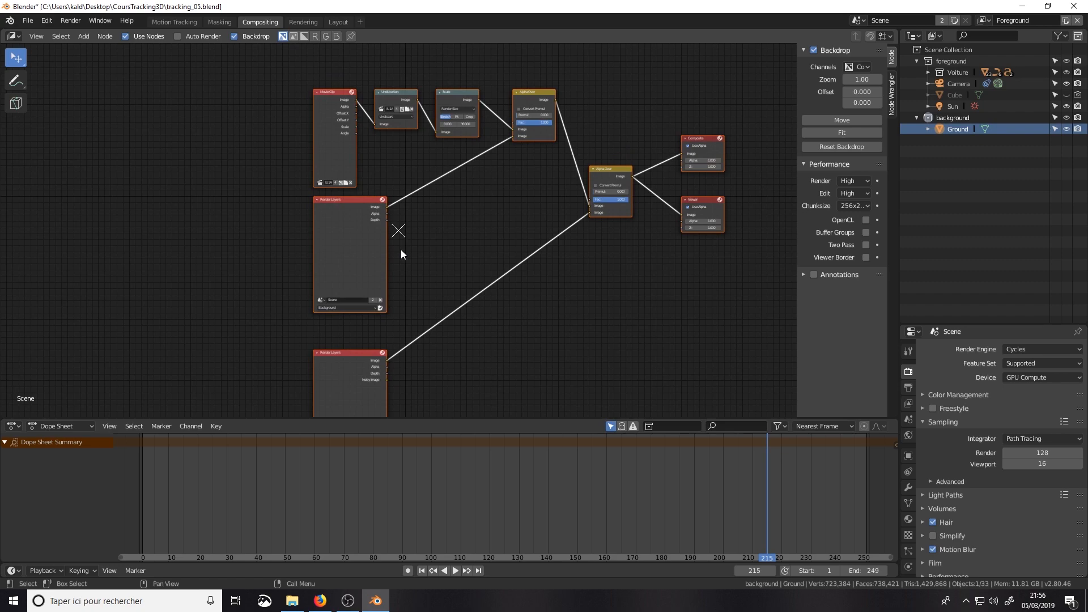
Step: Save tracking_05.blend and render the current frame, 215
{"action": "key", "text": "ctrl+s"}
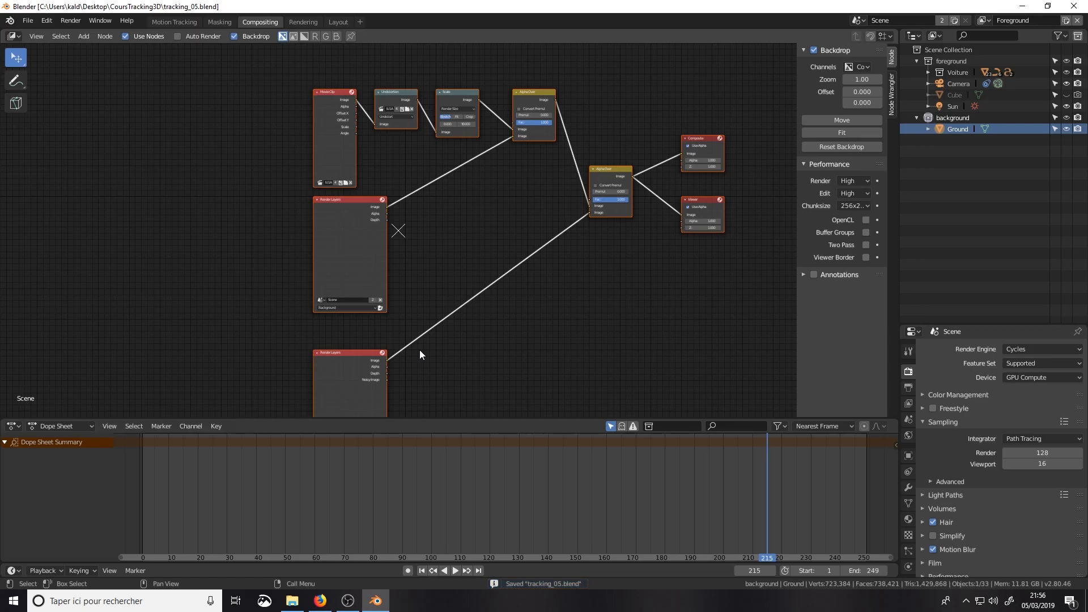
{"action": "key", "text": "F12"}
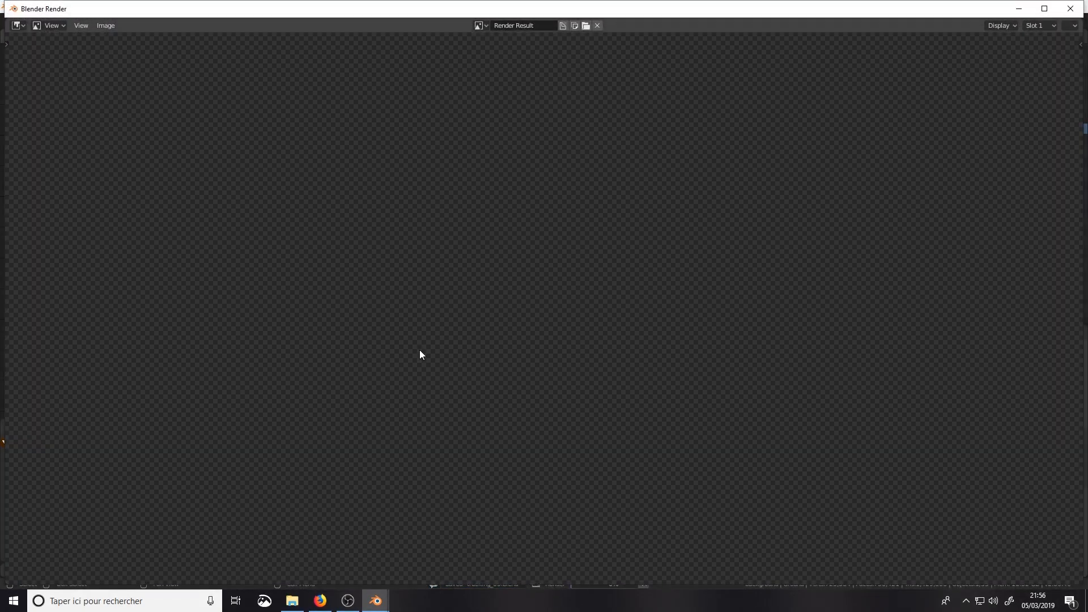
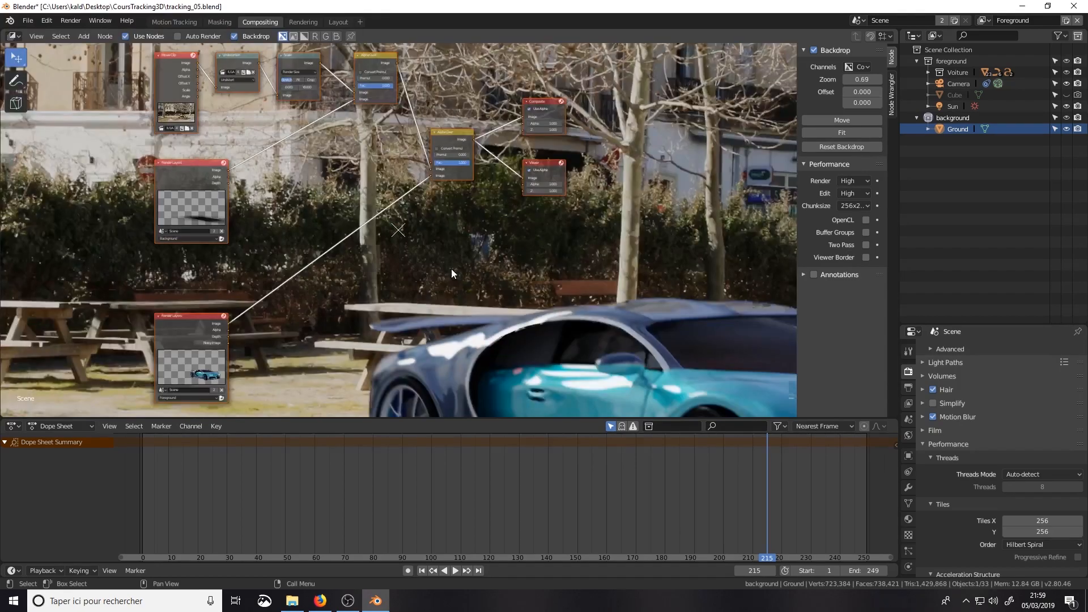
Step: Set the compositor backdrop zoom to 0.33 and disable Motion Blur in the render settings
{"action": "key", "text": "v"}
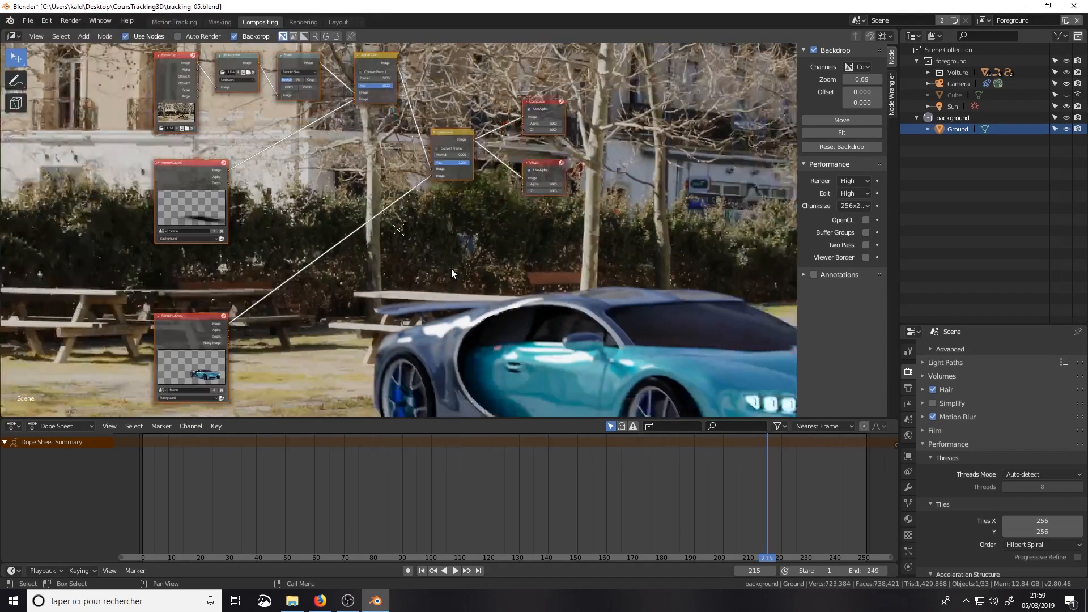
{"action": "key", "text": "v"}
{"action": "key", "text": "v"}
{"action": "key", "text": "v"}
{"action": "key", "text": "v"}
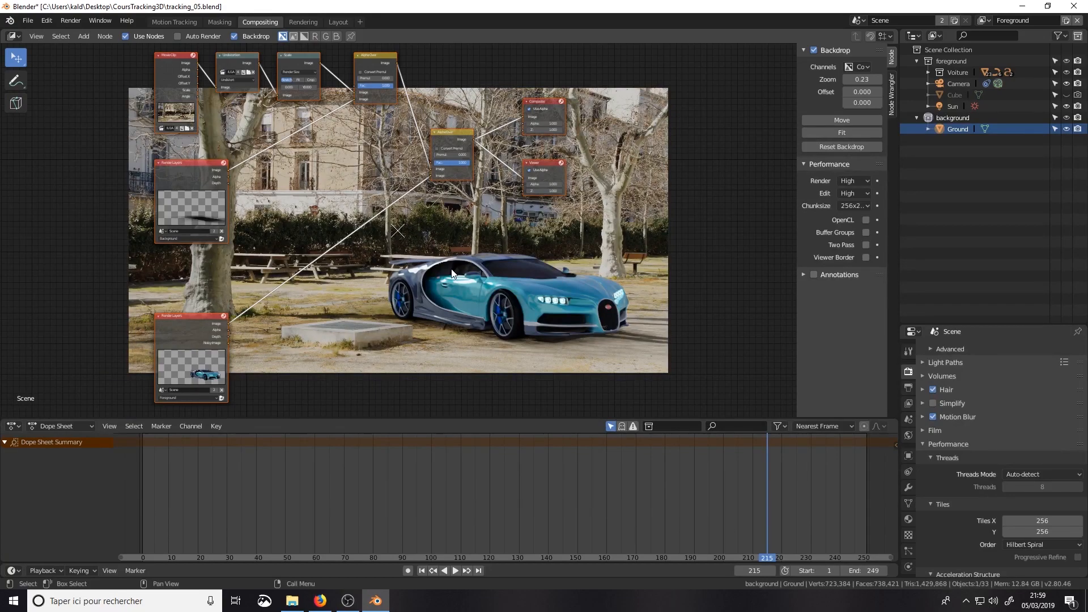
{"action": "key", "text": "alt+v"}
{"action": "key", "text": "alt+v"}
{"action": "scroll", "coordinate": [562, 334], "scroll_direction": "down", "scroll_amount": 4}
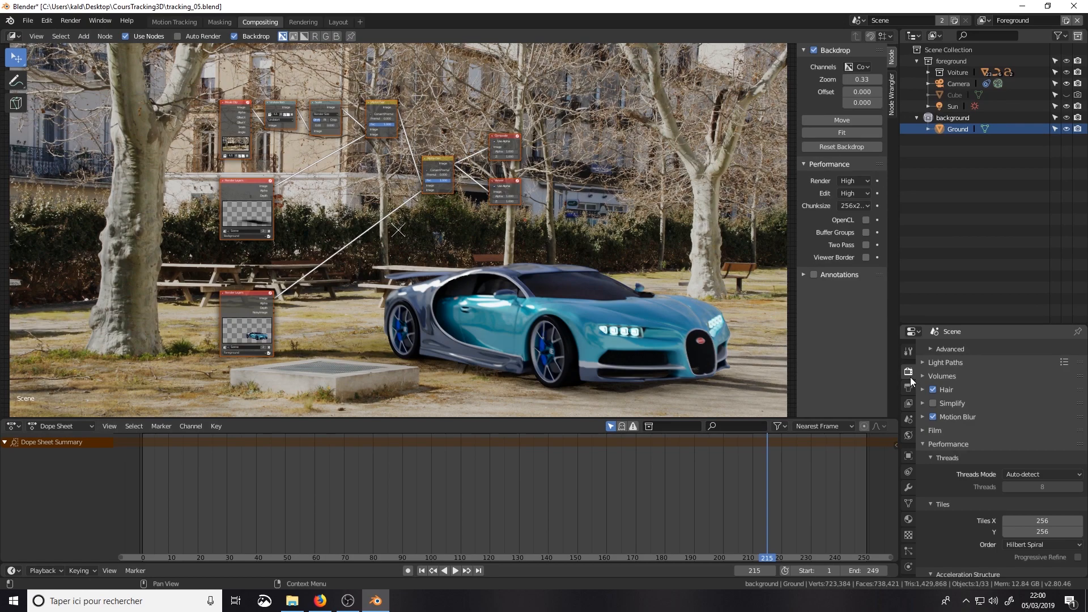
{"action": "left_click", "coordinate": [932, 416]}
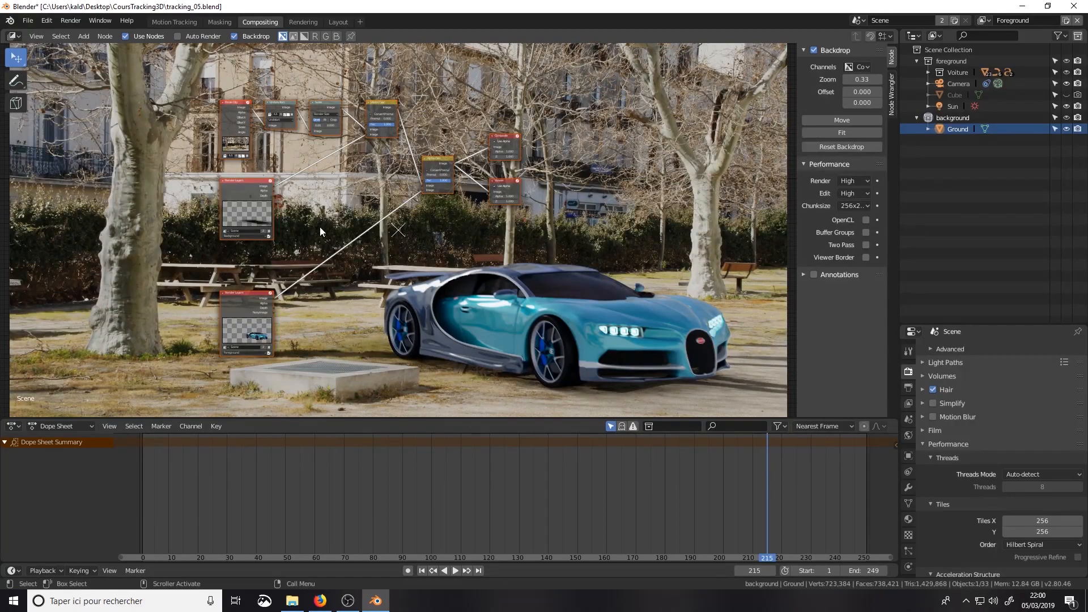
Step: Preview the foreground layer in the Viewer, space out the foreground Render Layers, Viewer and Composite nodes, and reconnect the final Alpha Over to the Viewer
{"action": "scroll", "coordinate": [320, 226], "scroll_direction": "up", "scroll_amount": 4}
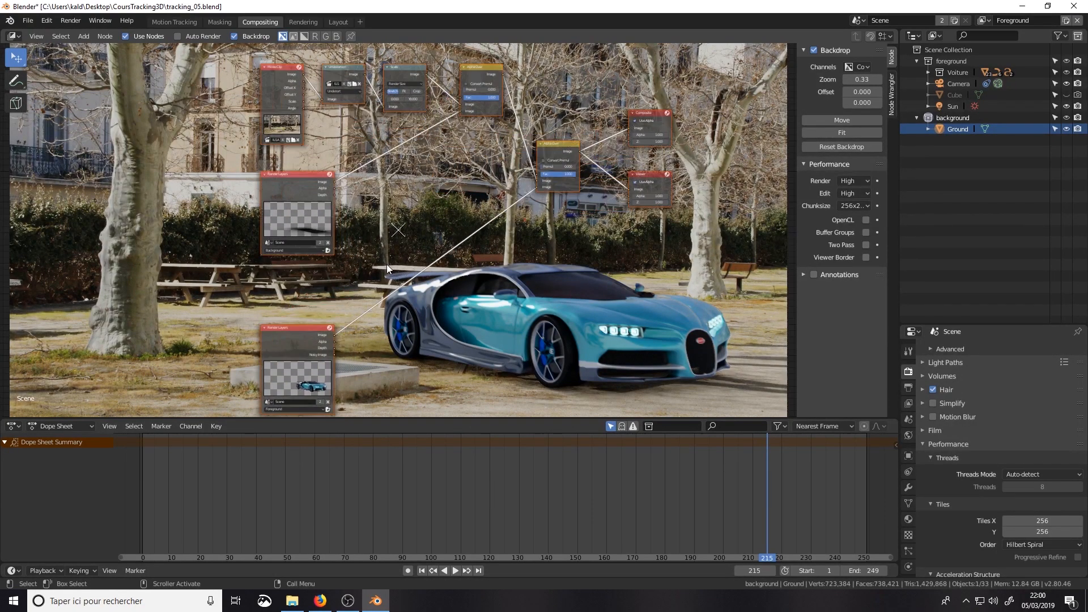
{"action": "left_click_drag", "start_coordinate": [308, 333], "coordinate": [291, 315]}
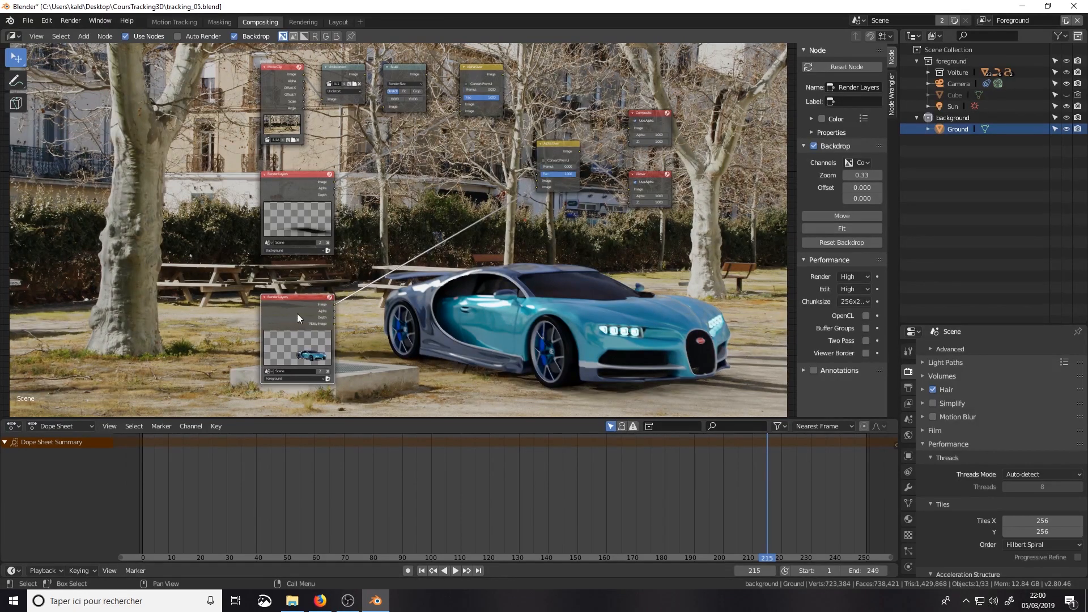
{"action": "mouse_move", "coordinate": [295, 305]}
{"action": "left_mouse_down"}
{"action": "mouse_move", "coordinate": [282, 302]}
{"action": "mouse_move", "coordinate": [299, 291]}
{"action": "left_mouse_up"}
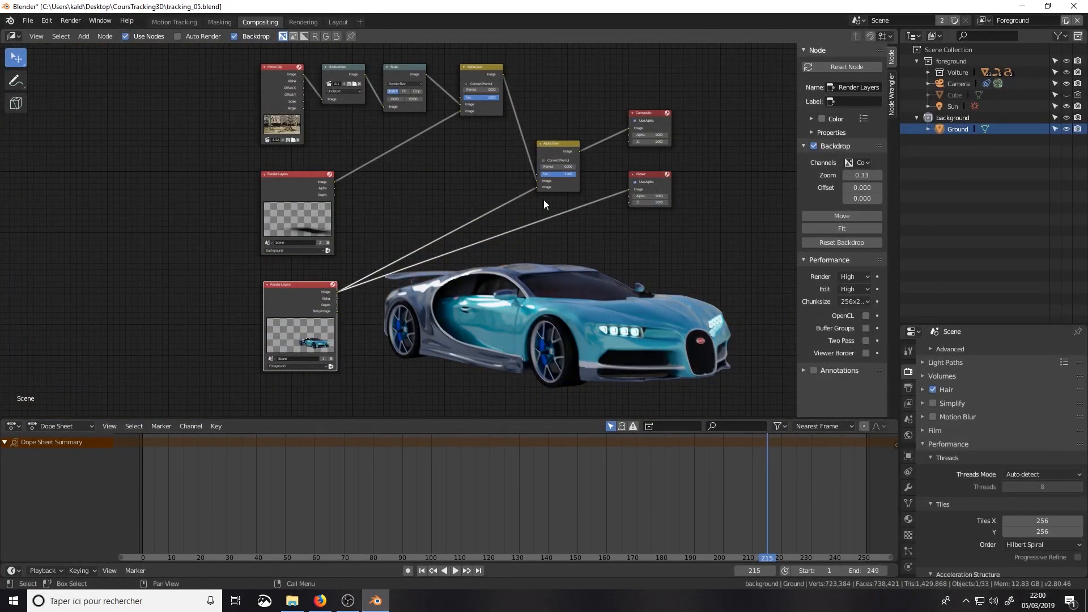
{"action": "left_click_drag", "start_coordinate": [650, 171], "coordinate": [643, 221]}
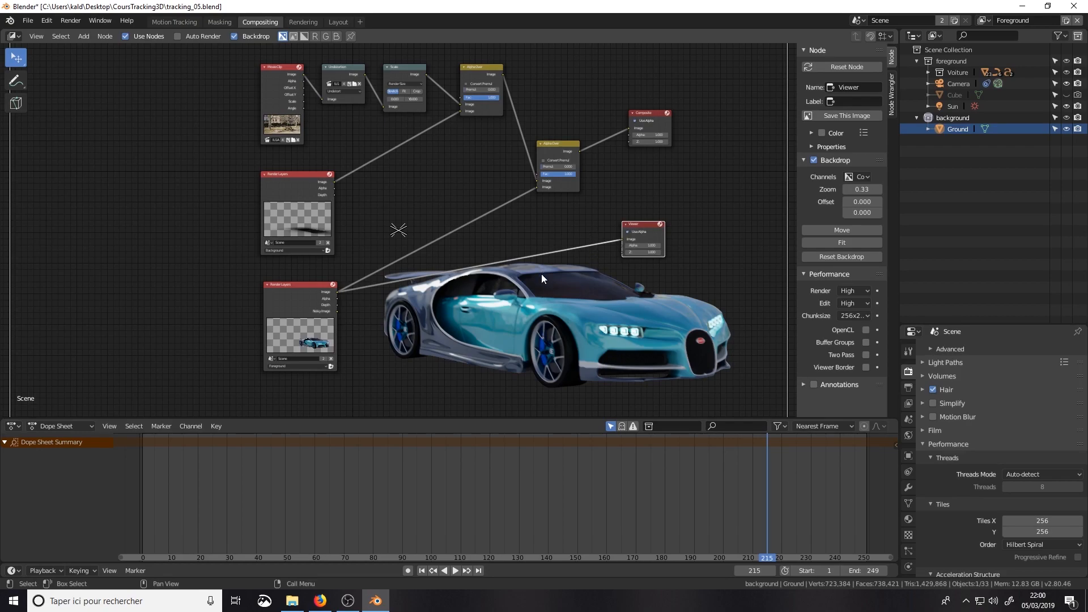
{"action": "left_click_drag", "start_coordinate": [649, 116], "coordinate": [654, 142]}
{"action": "left_click_drag", "start_coordinate": [580, 152], "coordinate": [614, 222]}
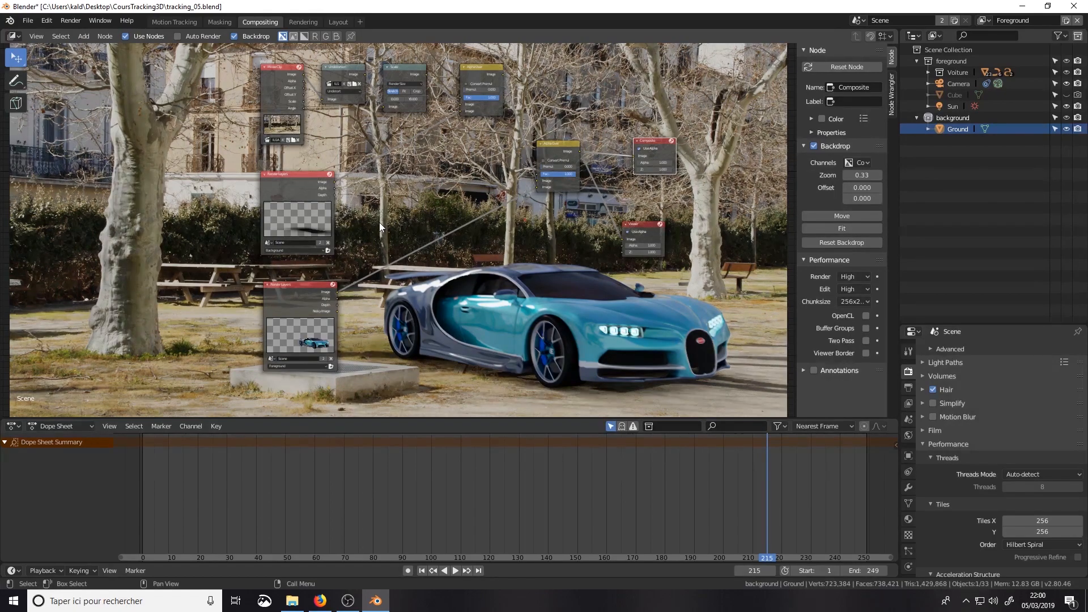
Step: Preview each compositing stage in turn: background layer, foreground layer, movie clip, undistortion, Scale, first Alpha Over and final Alpha Over
{"action": "left_click", "coordinate": [307, 189], "text": "ctrl+shift"}
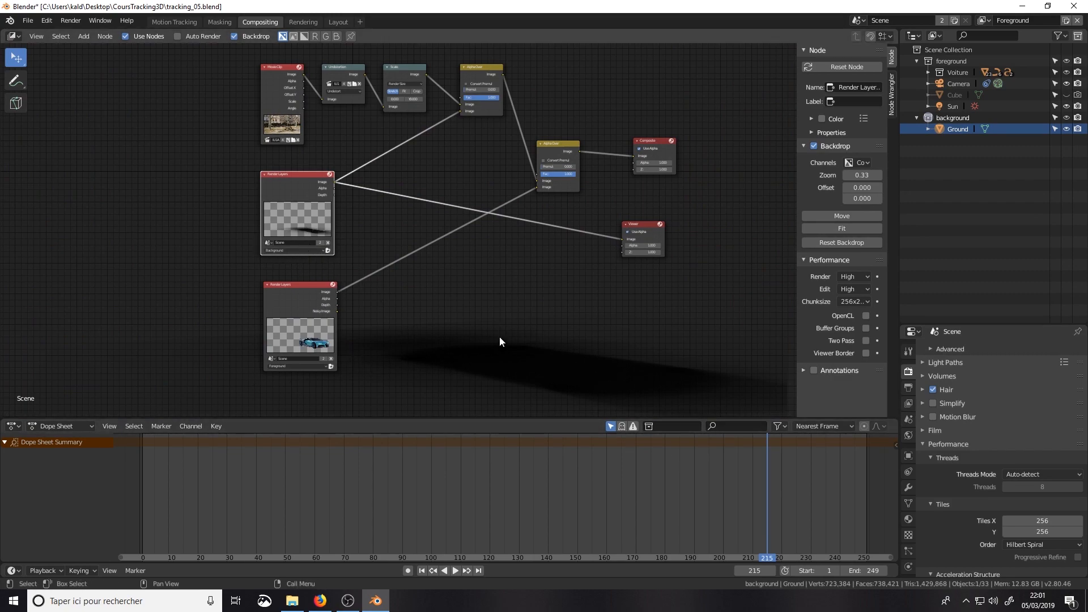
{"action": "left_click", "coordinate": [298, 298], "text": "ctrl+shift"}
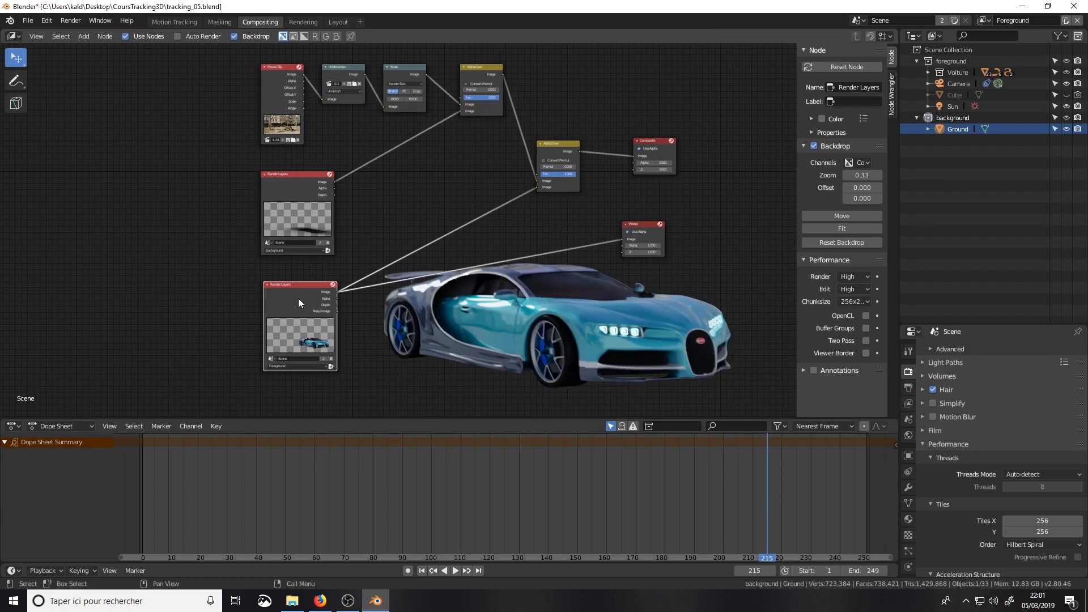
{"action": "left_click", "coordinate": [267, 82], "text": "ctrl+shift"}
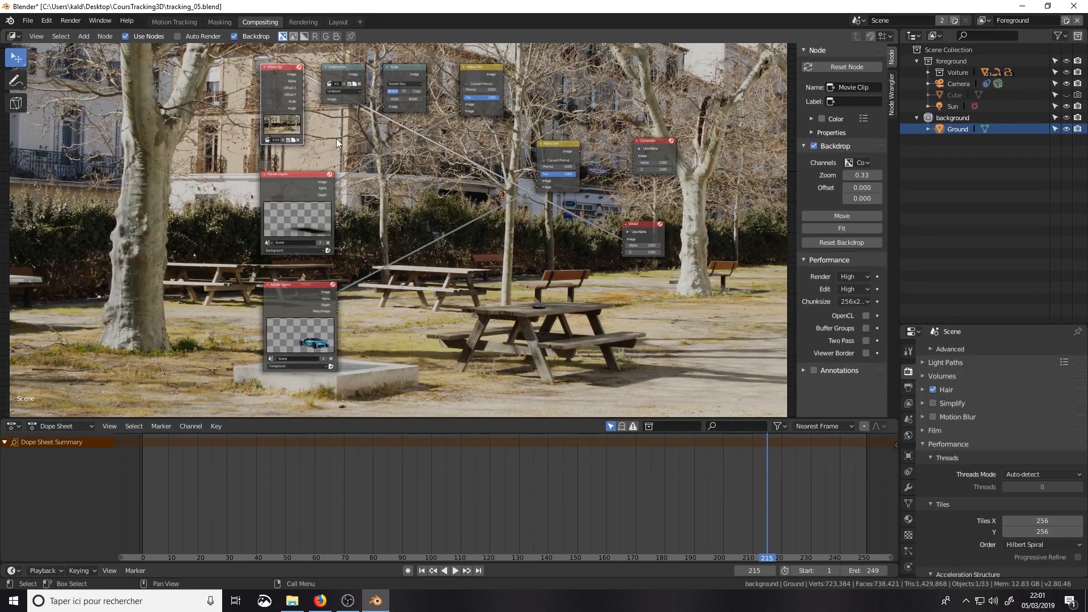
{"action": "left_click", "coordinate": [336, 73], "text": "ctrl+shift"}
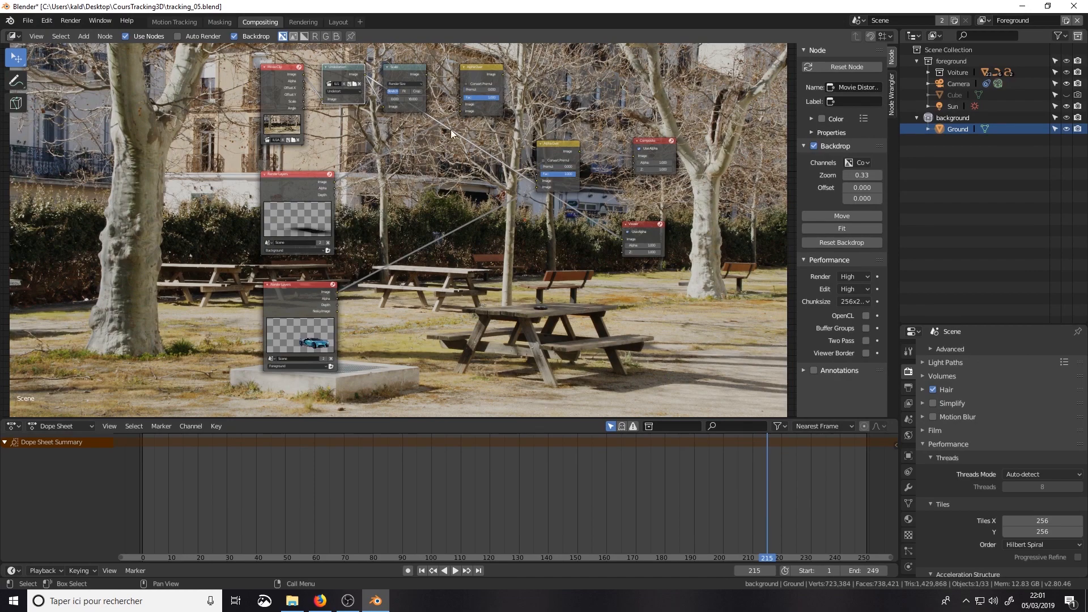
{"action": "left_click", "coordinate": [402, 74], "text": "ctrl+shift"}
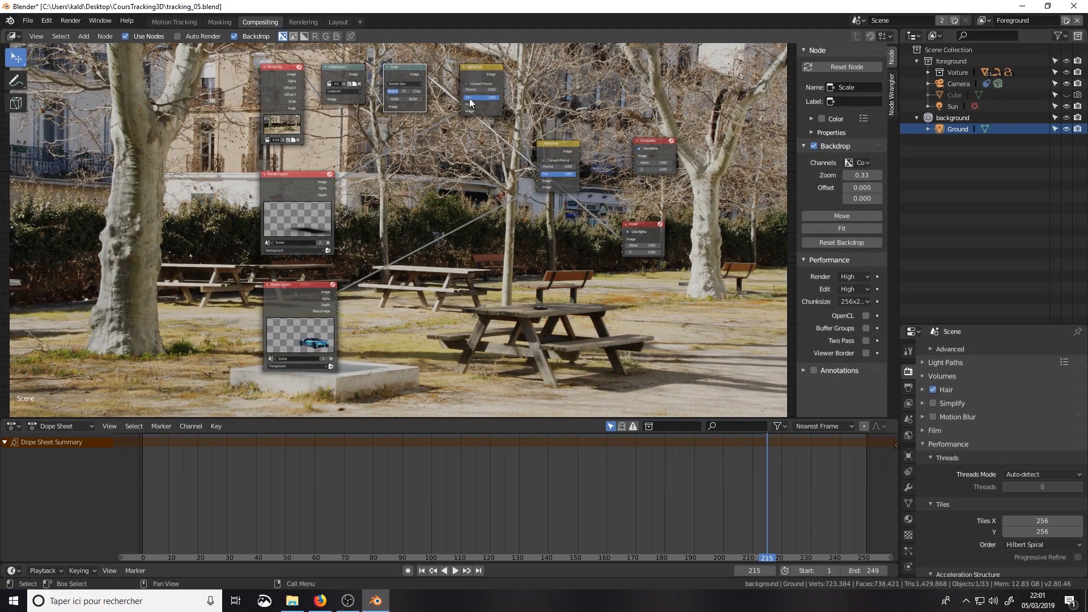
{"action": "left_click", "coordinate": [474, 76], "text": "ctrl+shift"}
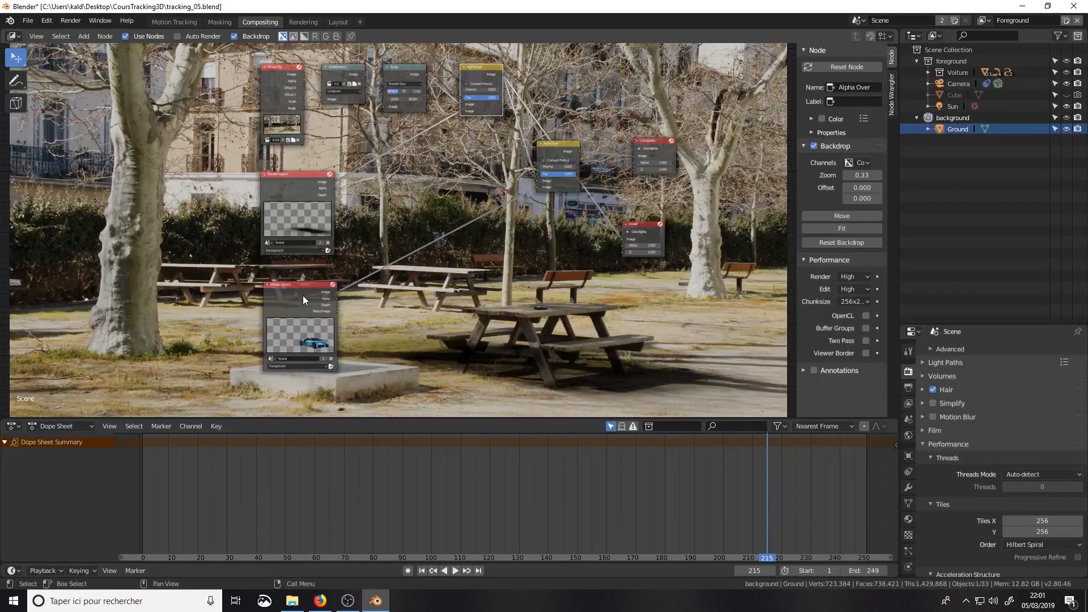
{"action": "left_click", "coordinate": [563, 150], "text": "ctrl+shift"}
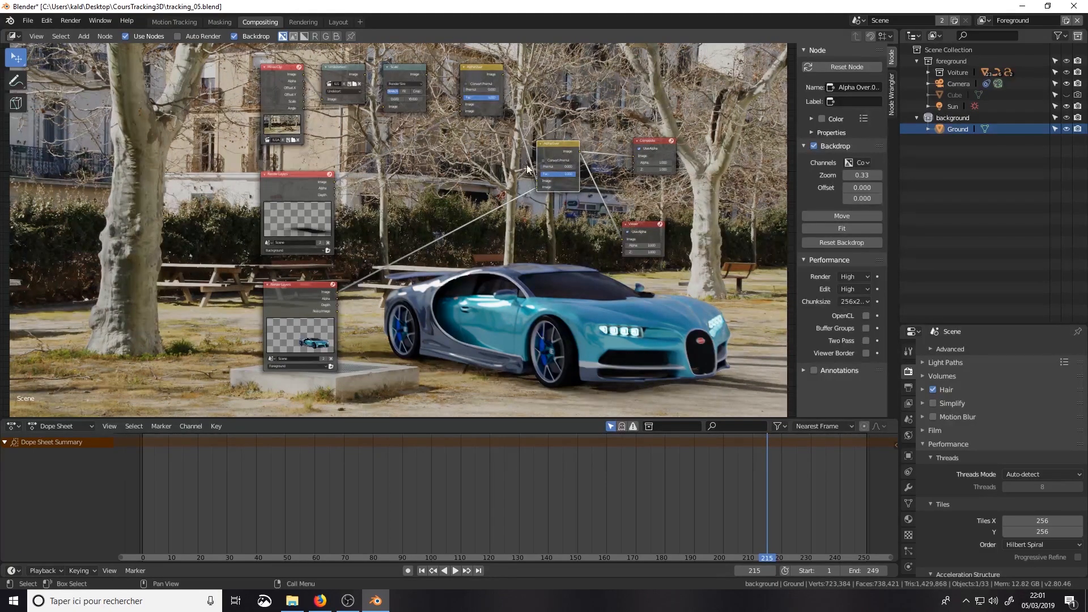
Step: Rearrange the Composite and Render Layers nodes, moving the background Render Layers well away from the others to make room after it
{"action": "left_click_drag", "start_coordinate": [301, 291], "coordinate": [297, 295]}
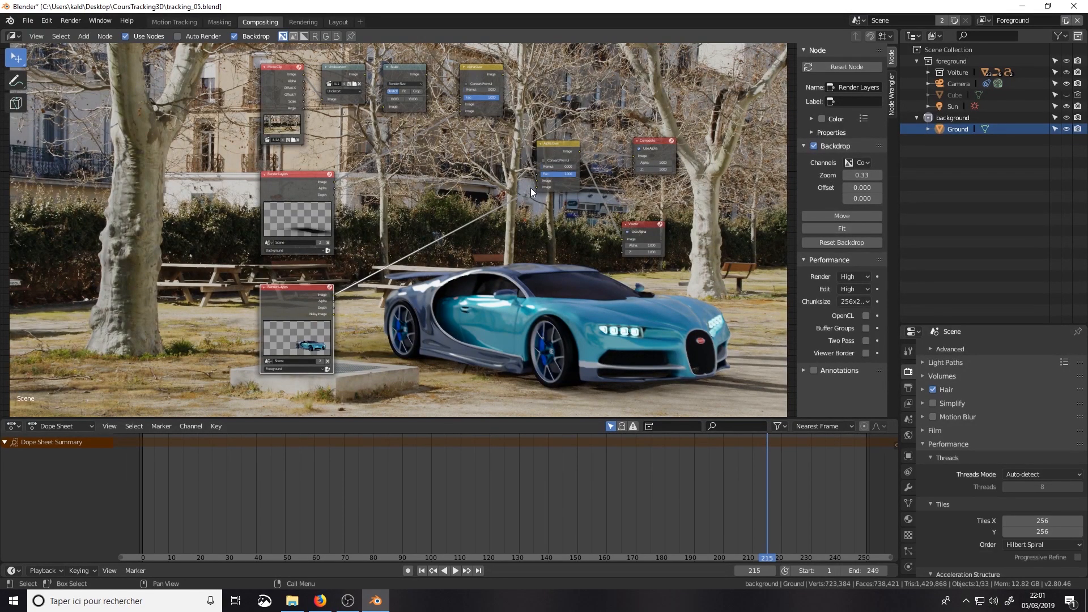
{"action": "left_click_drag", "start_coordinate": [662, 144], "coordinate": [657, 128]}
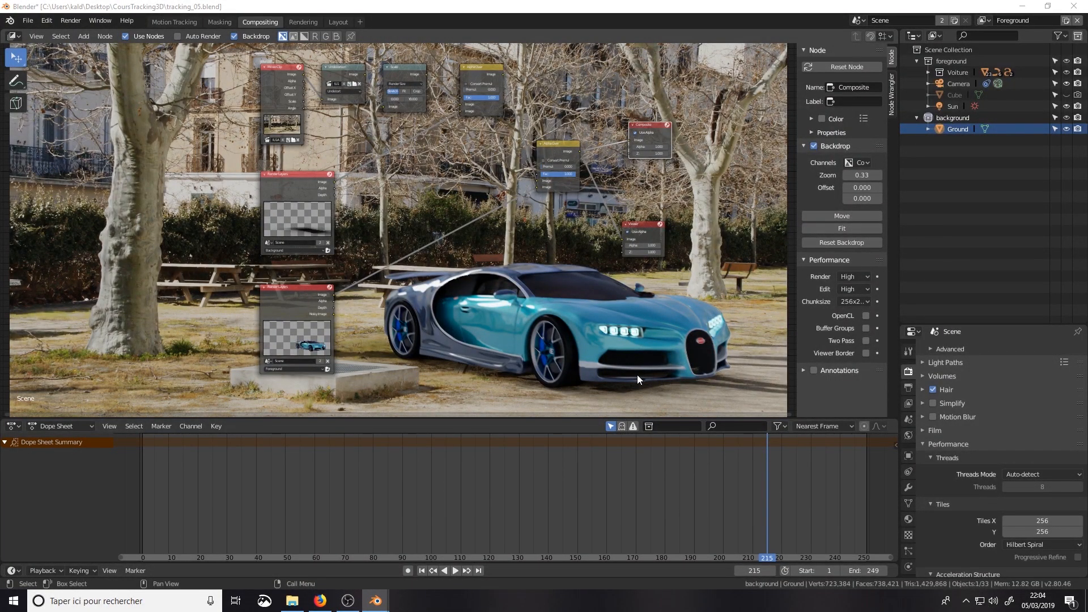
{"action": "scroll", "coordinate": [637, 375], "scroll_direction": "down", "scroll_amount": 1}
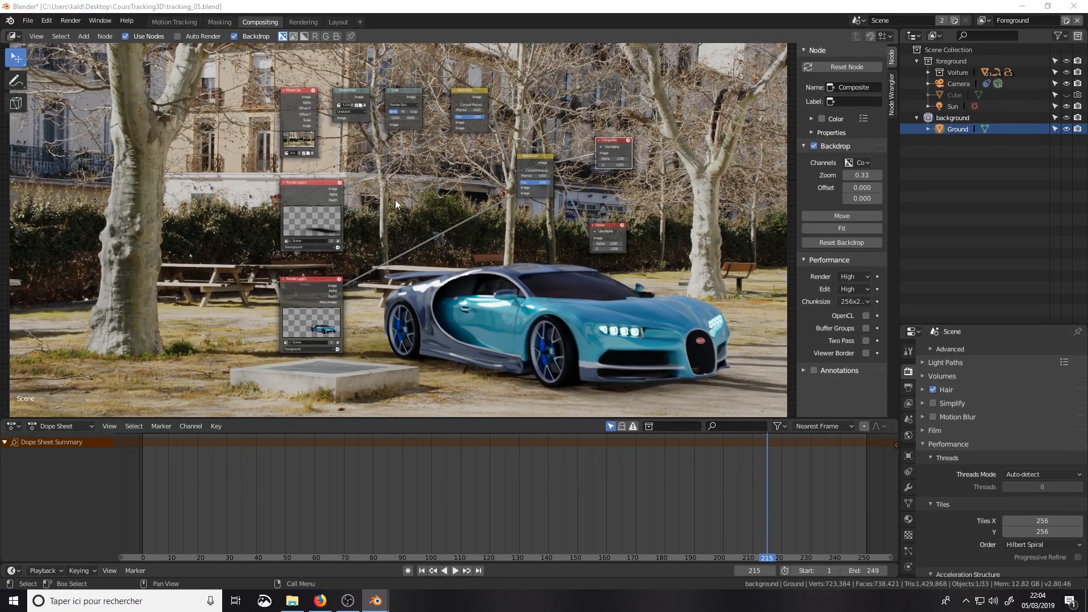
{"action": "left_click_drag", "start_coordinate": [307, 274], "coordinate": [255, 295]}
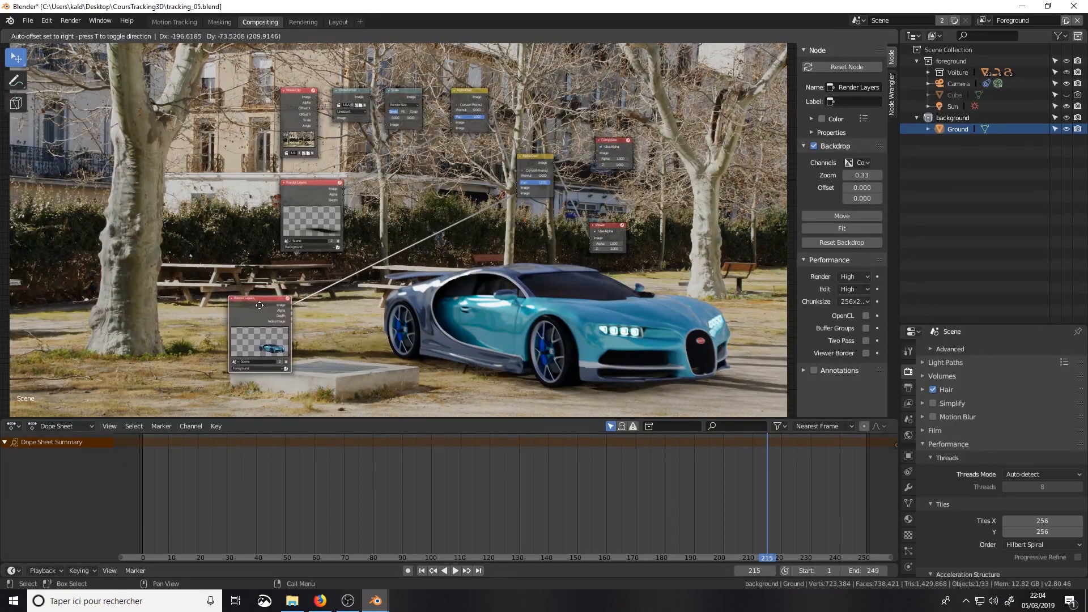
{"action": "left_click_drag", "start_coordinate": [299, 196], "coordinate": [241, 208]}
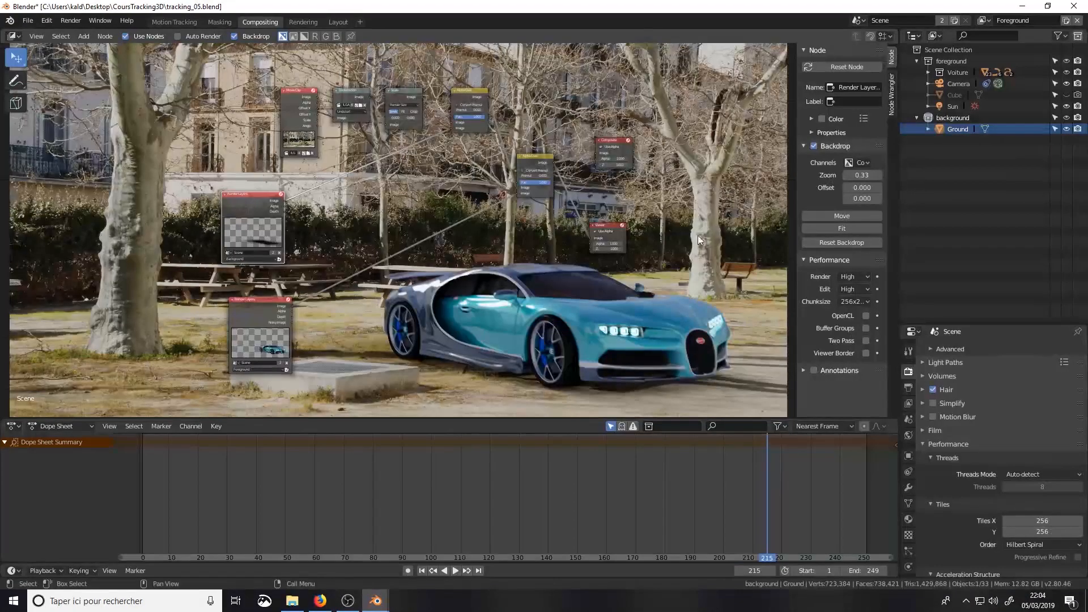
{"action": "middle_click_drag", "start_coordinate": [513, 303], "coordinate": [541, 304]}
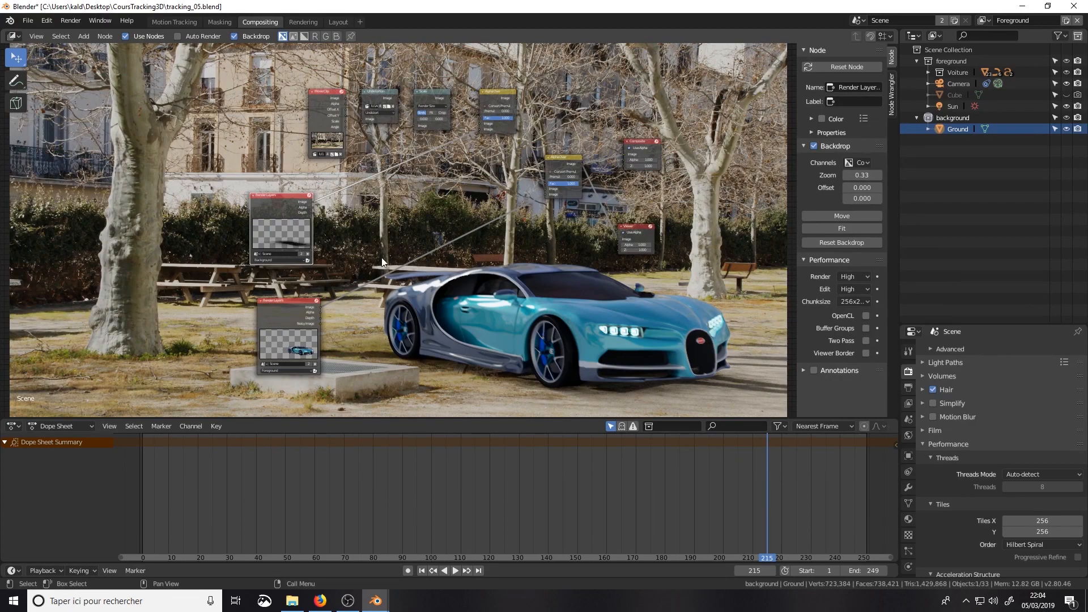
{"action": "left_click_drag", "start_coordinate": [279, 202], "coordinate": [59, 209]}
{"action": "middle_click_drag", "start_coordinate": [58, 210], "coordinate": [315, 216]}
{"action": "left_click_drag", "start_coordinate": [315, 216], "coordinate": [280, 224]}
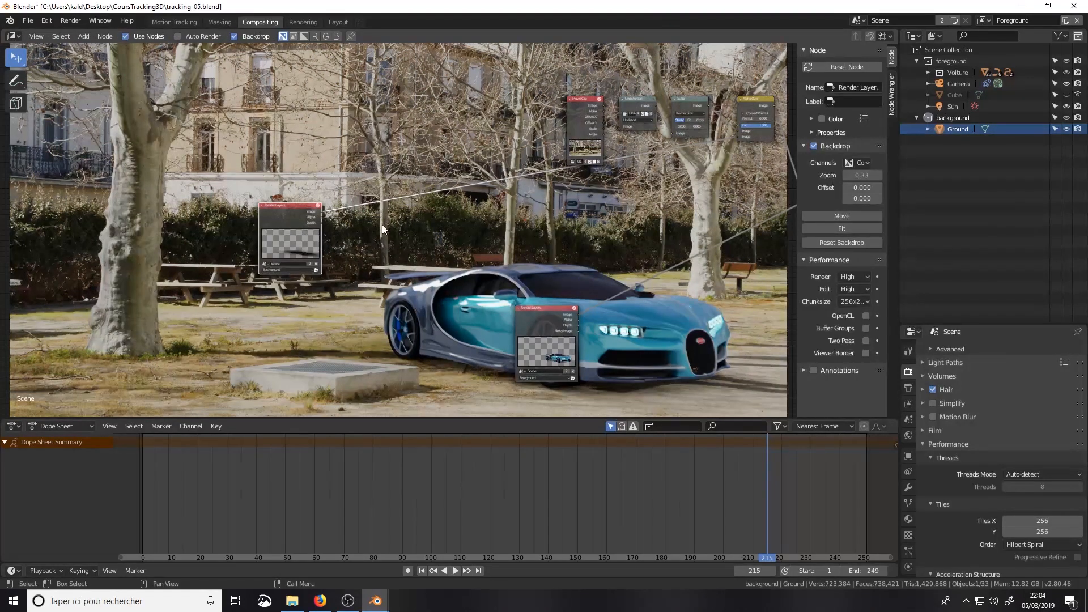
Step: Insert a ColorRamp node on the link between the background Render Layers image and the first Alpha Over
{"action": "key", "text": "shift+a"}
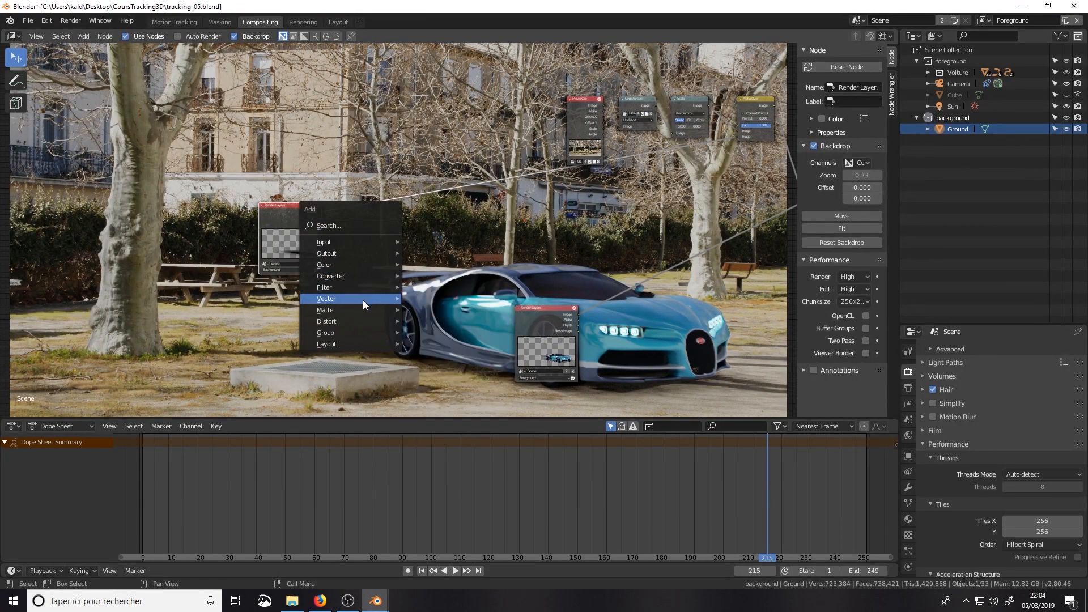
{"action": "mouse_move", "coordinate": [370, 277]}
{"action": "left_click", "coordinate": [426, 287]}
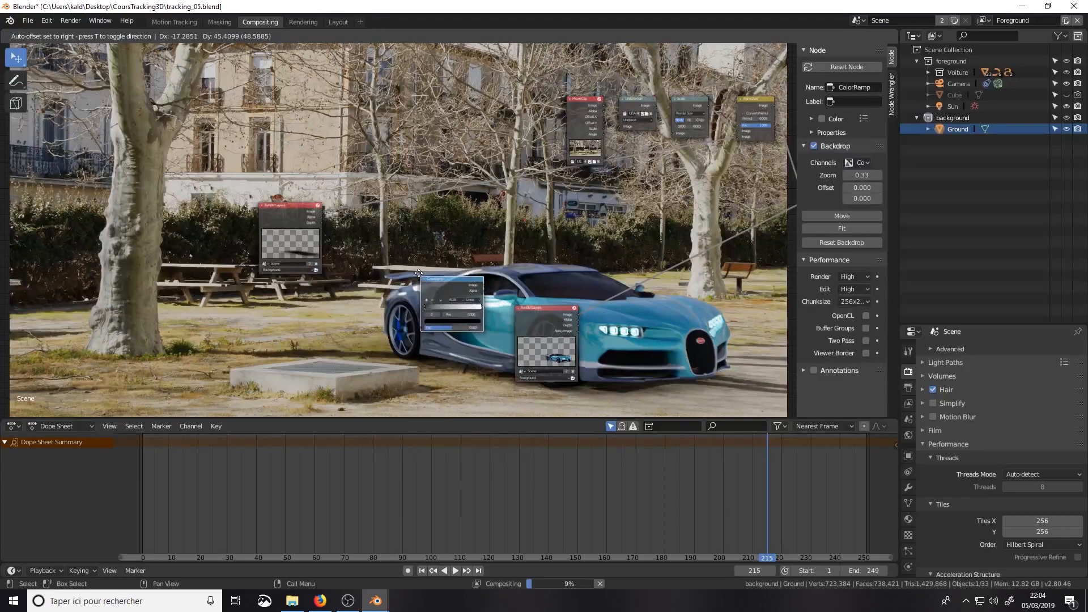
{"action": "left_click", "coordinate": [353, 199]}
{"action": "scroll", "coordinate": [393, 233], "scroll_direction": "up", "scroll_amount": 1}
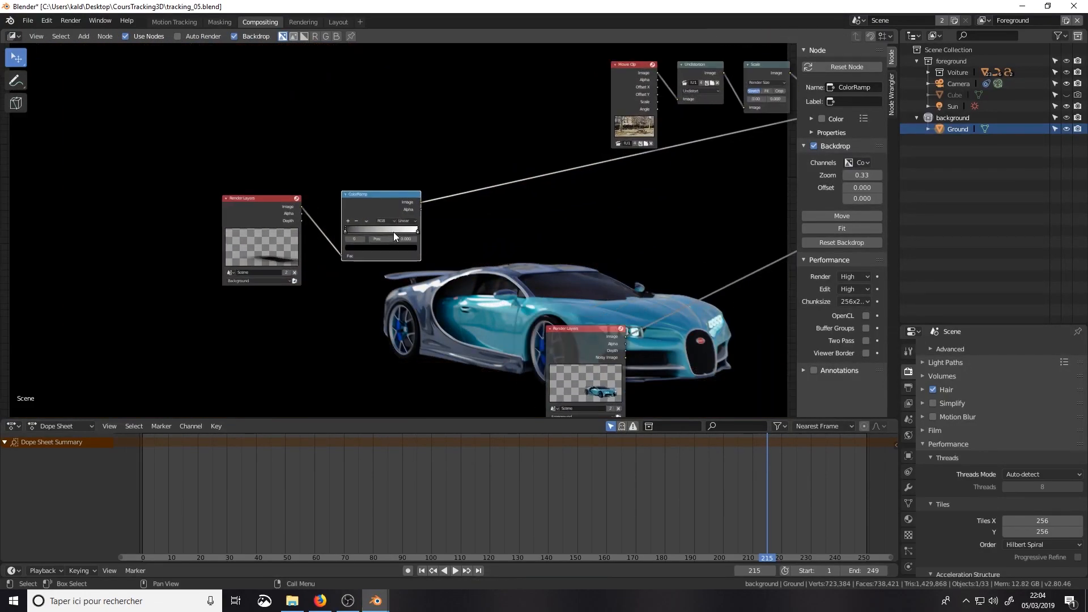
{"action": "scroll", "coordinate": [395, 237], "scroll_direction": "up", "scroll_amount": 1}
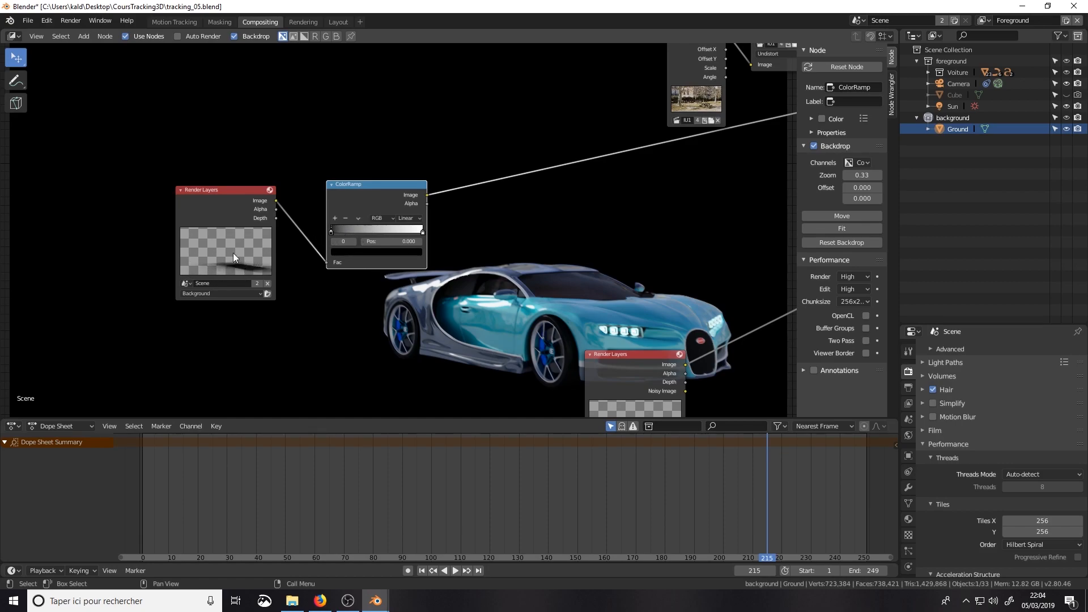
Step: Move the ColorRamp's white stop to about 0.96 and preview the ramp's output in the Viewer
{"action": "left_click", "coordinate": [418, 232]}
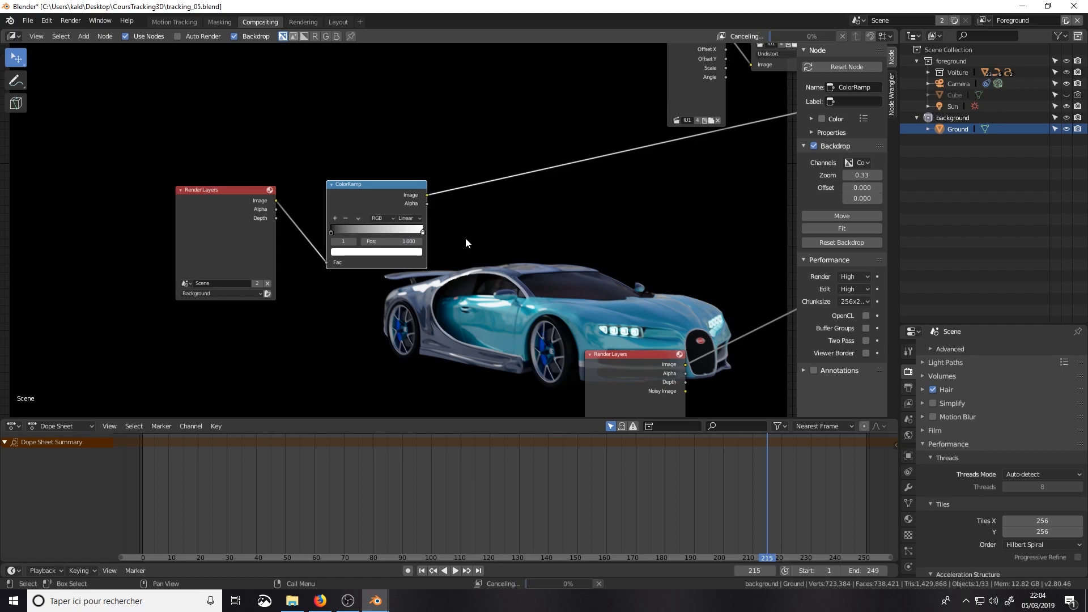
{"action": "left_click", "coordinate": [359, 197], "text": "ctrl+shift"}
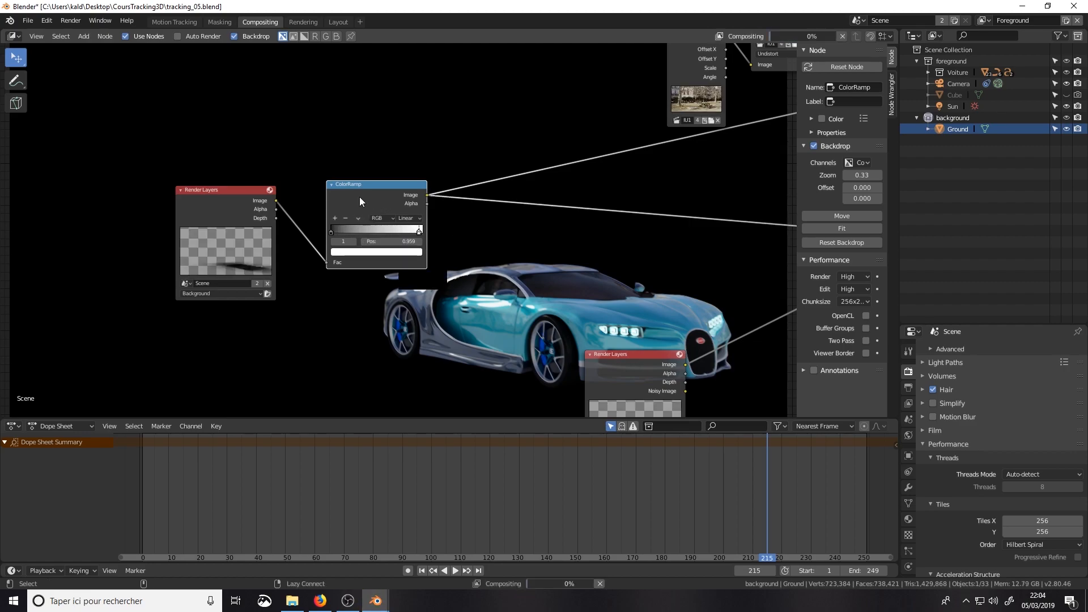
{"action": "scroll", "coordinate": [380, 225], "scroll_direction": "down", "scroll_amount": 4}
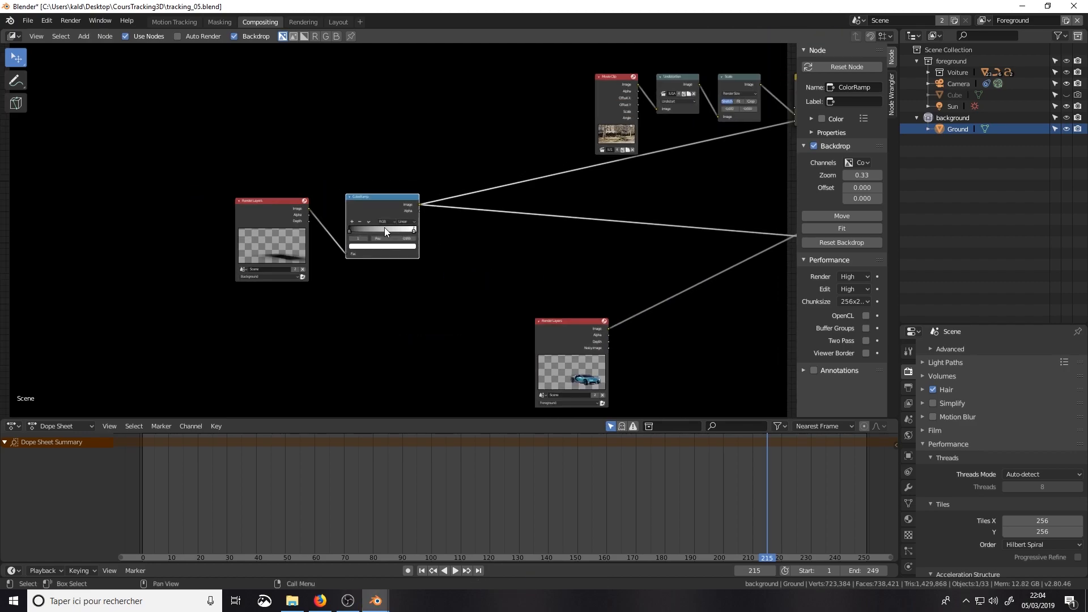
{"action": "scroll", "coordinate": [384, 229], "scroll_direction": "up", "scroll_amount": 4}
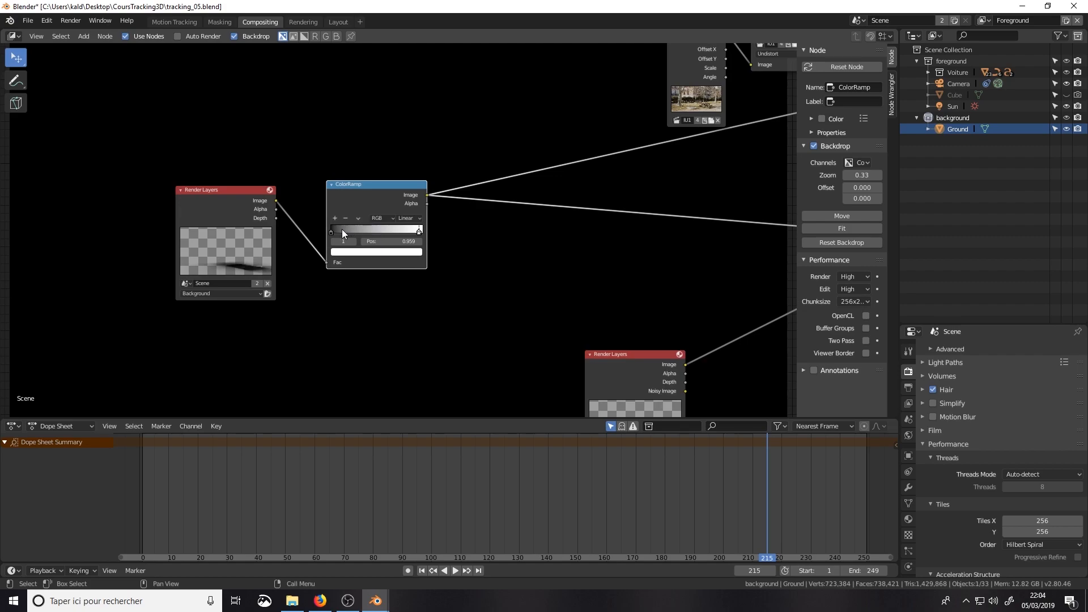
Step: Tighten the ColorRamp gradient by moving the black stop to about 0.4 and the white stop to about 0.66
{"action": "left_click_drag", "start_coordinate": [343, 232], "coordinate": [389, 233]}
{"action": "left_click", "coordinate": [366, 231]}
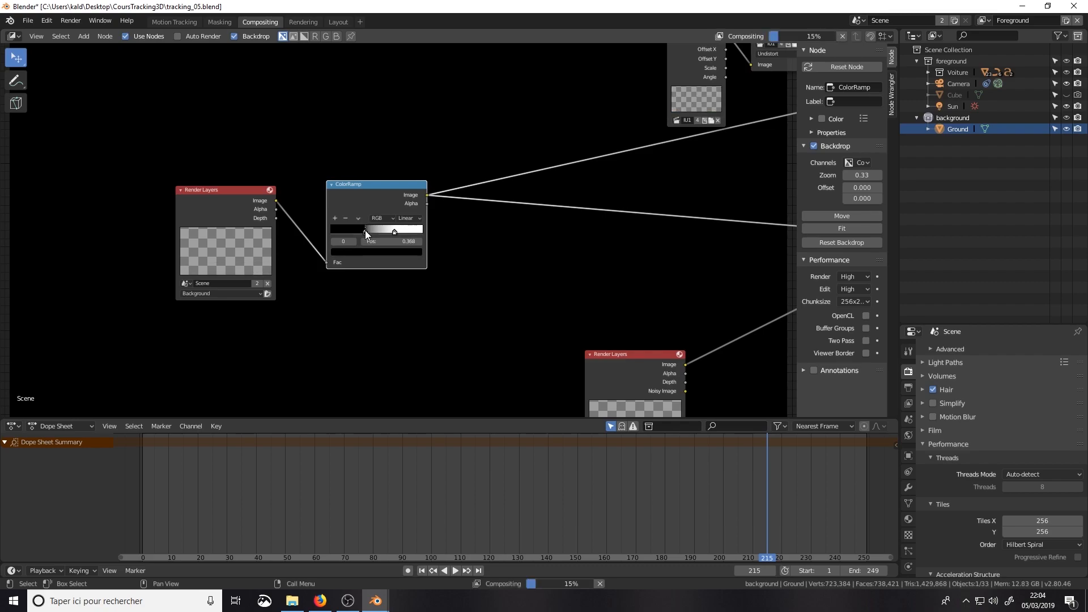
{"action": "left_click_drag", "start_coordinate": [396, 232], "coordinate": [391, 231]}
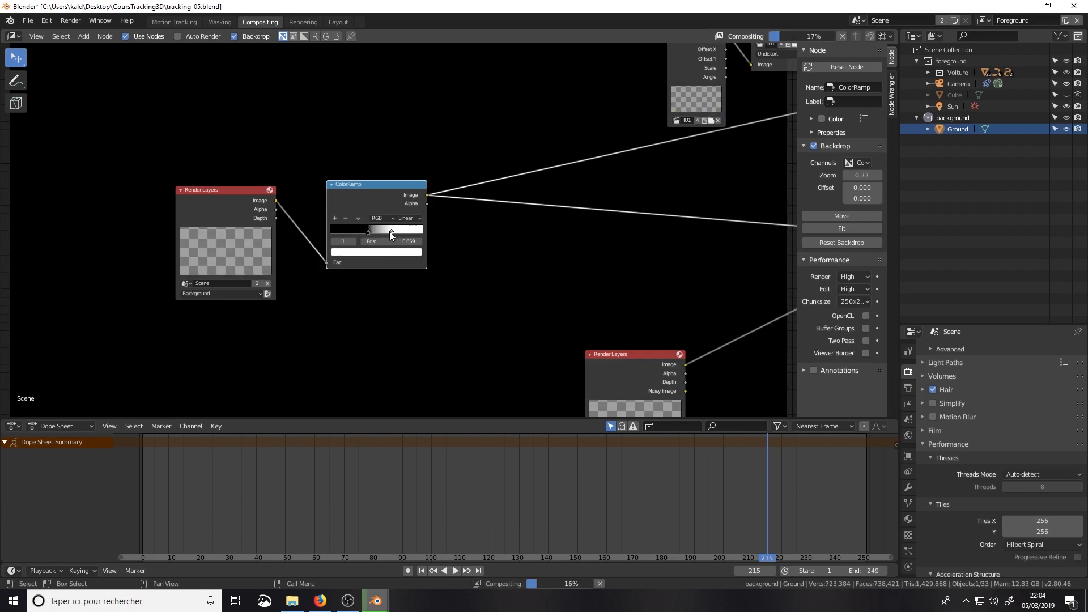
{"action": "middle_click_drag", "start_coordinate": [471, 261], "coordinate": [379, 276]}
{"action": "scroll", "coordinate": [380, 275], "scroll_direction": "down", "scroll_amount": 3}
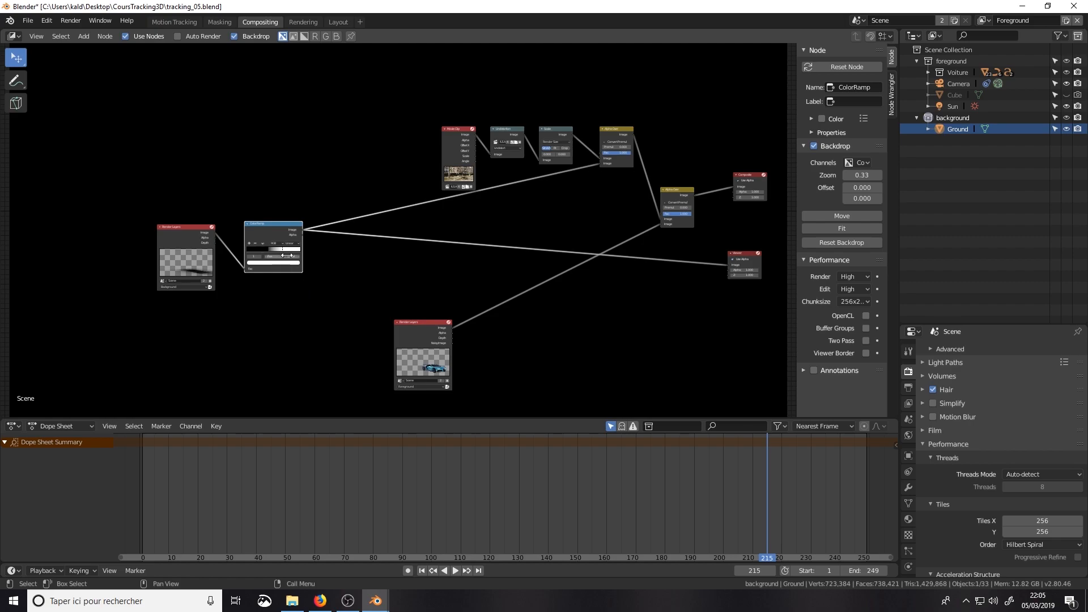
{"action": "scroll", "coordinate": [272, 244], "scroll_direction": "up", "scroll_amount": 1}
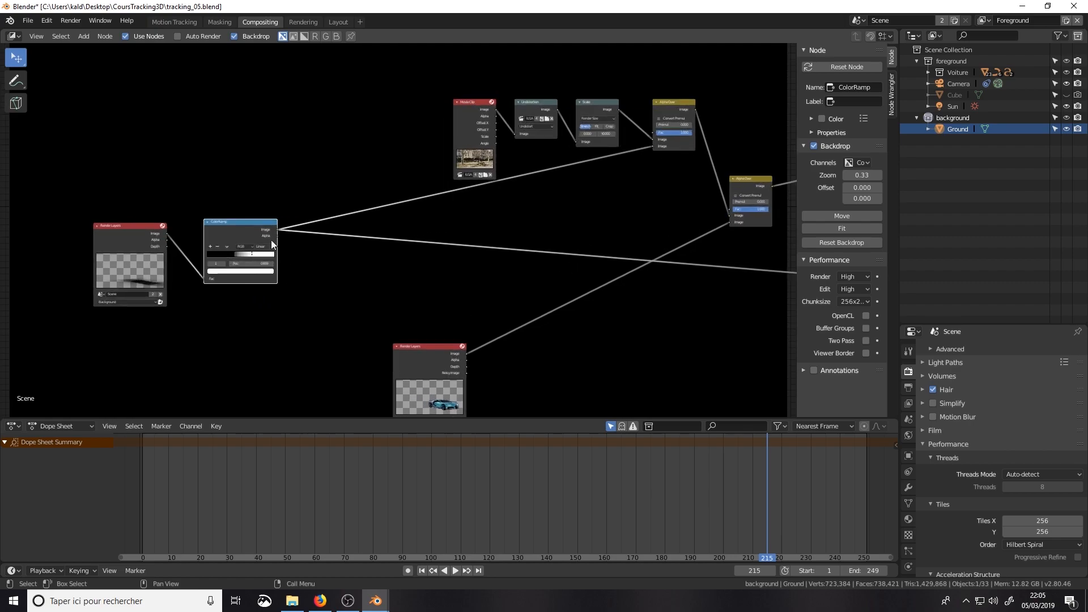
Step: Preview the ColorRamp's outputs in the Viewer
{"action": "left_click", "coordinate": [237, 232], "text": "ctrl+shift"}
{"action": "left_click", "coordinate": [237, 233], "text": "ctrl+shift"}
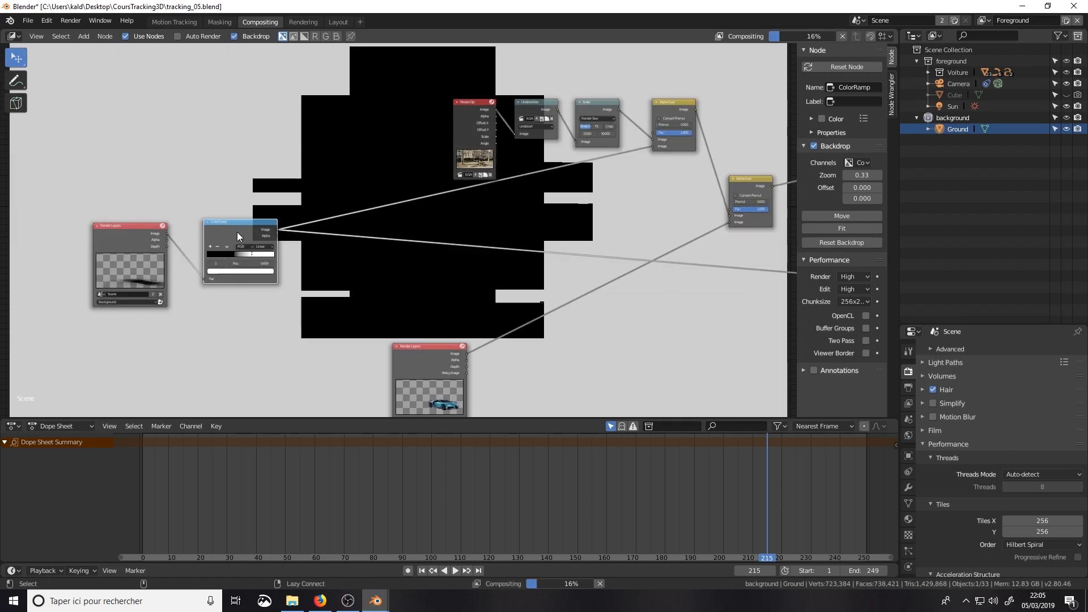
{"action": "key", "text": "shift+a"}
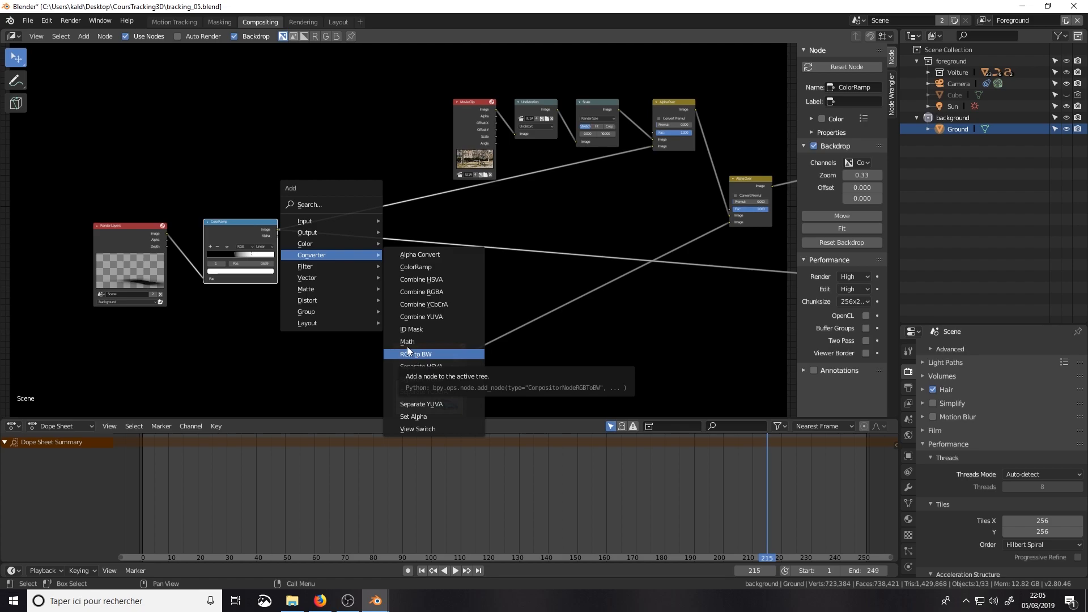
{"action": "mouse_move", "coordinate": [321, 288]}
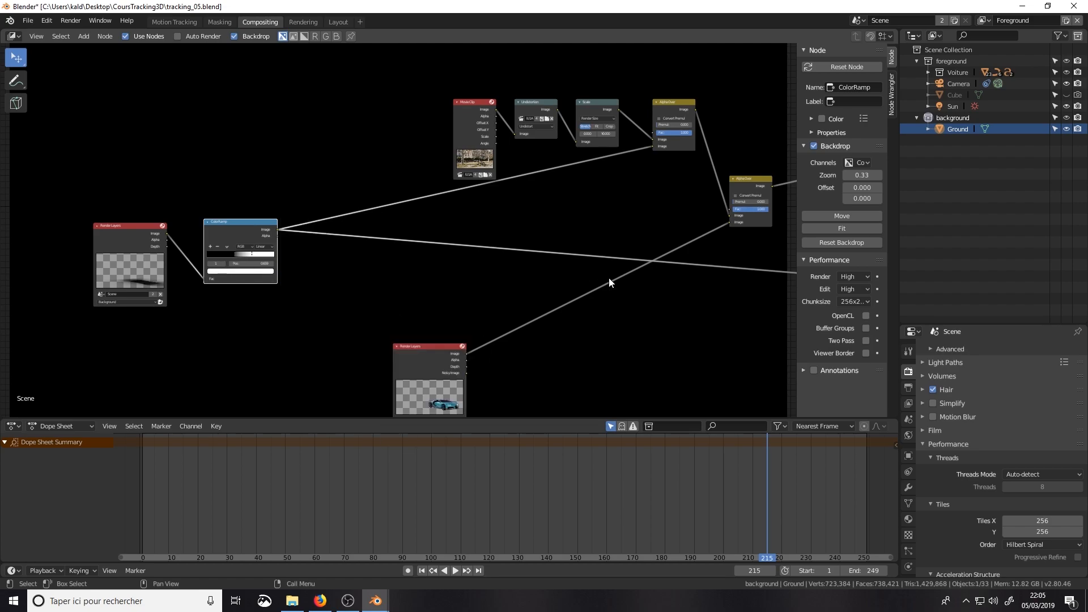
Step: Move the Viewer node closer to the ColorRamp, between the two Render Layers branches
{"action": "scroll", "coordinate": [609, 279], "scroll_direction": "down", "scroll_amount": 2}
{"action": "scroll", "coordinate": [608, 284], "scroll_direction": "up", "scroll_amount": 1}
{"action": "left_click_drag", "start_coordinate": [736, 253], "coordinate": [513, 253]}
{"action": "scroll", "coordinate": [512, 247], "scroll_direction": "up", "scroll_amount": 3}
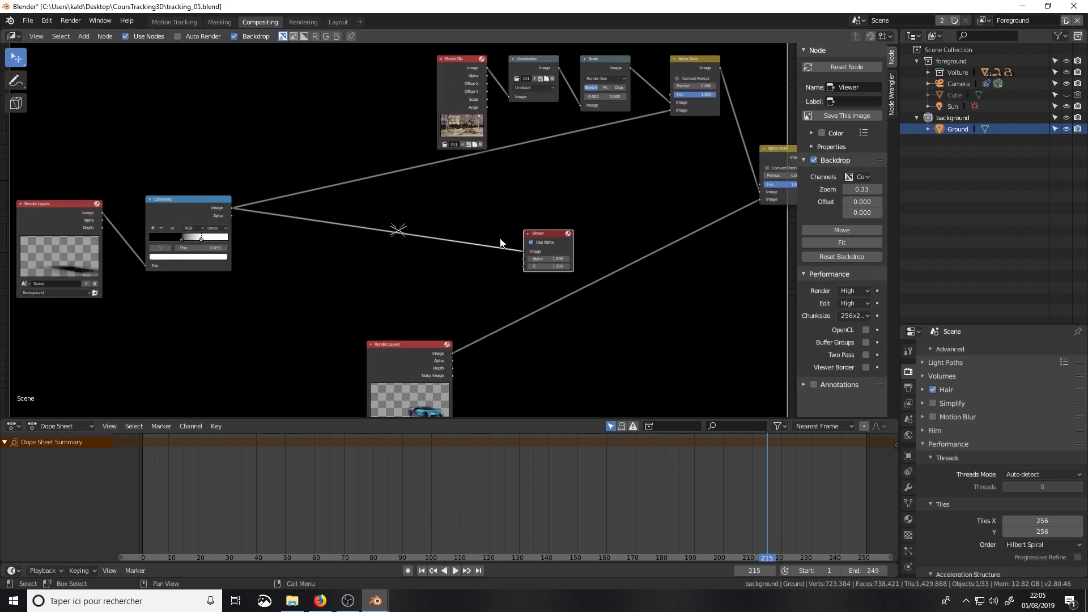
{"action": "left_click", "coordinate": [531, 242]}
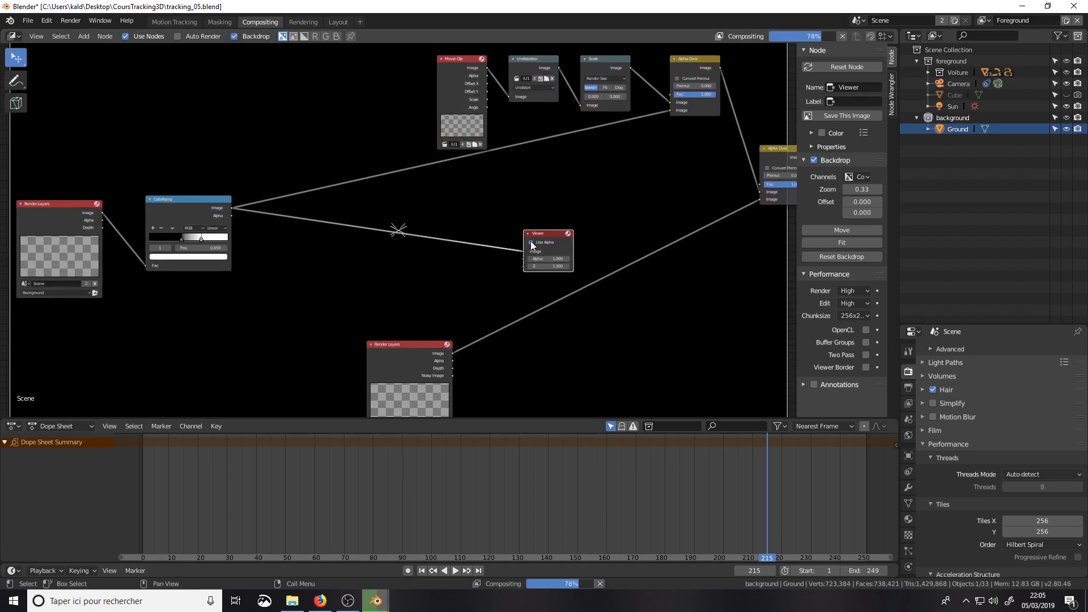
{"action": "scroll", "coordinate": [466, 255], "scroll_direction": "down", "scroll_amount": 2}
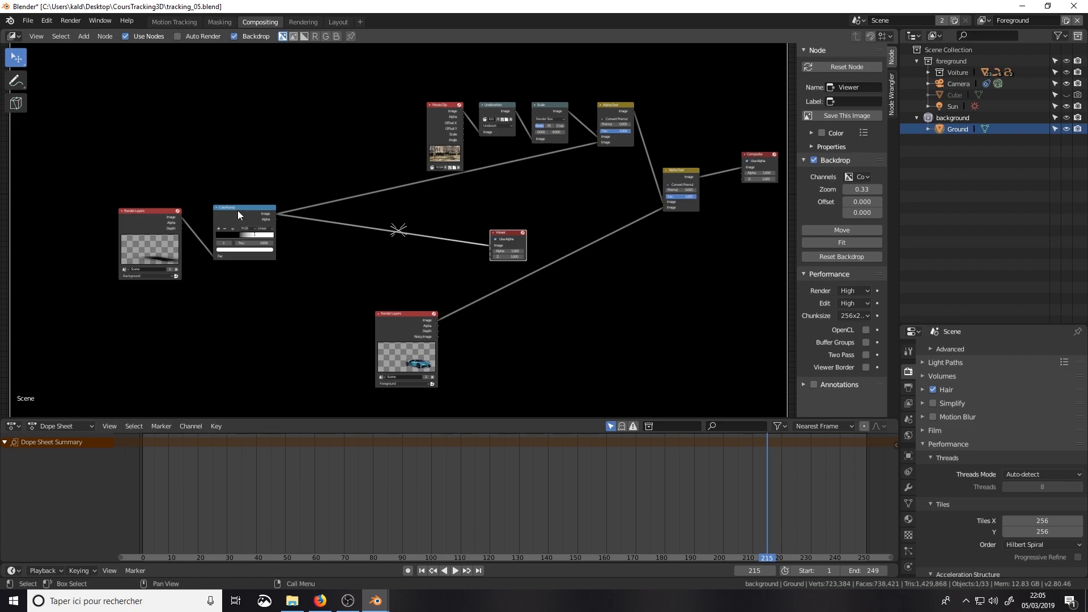
{"action": "scroll", "coordinate": [349, 224], "scroll_direction": "up", "scroll_amount": 1}
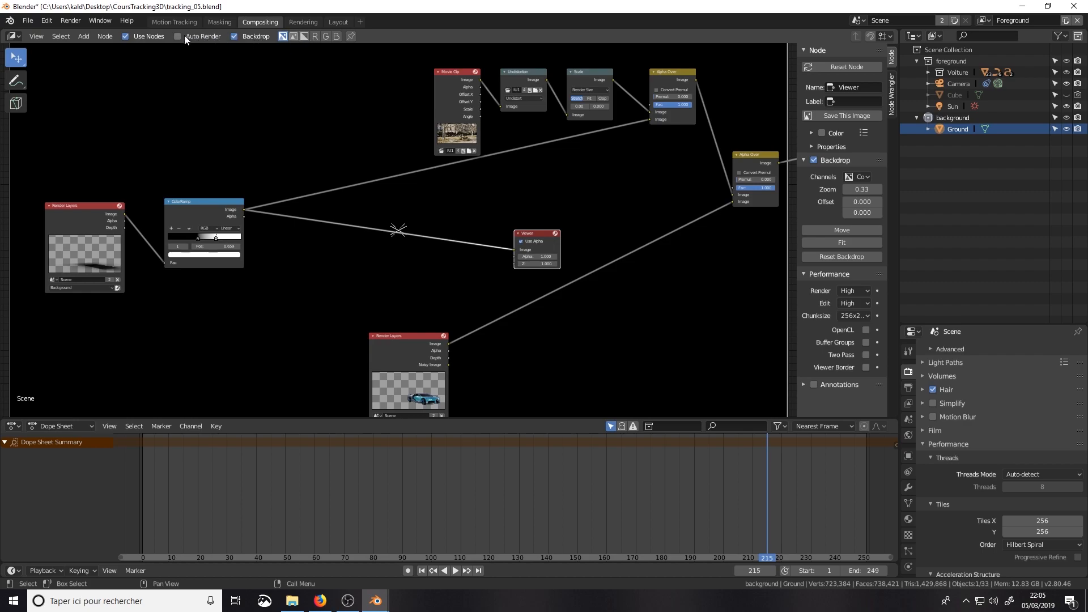
Step: Turn on Auto Render for the compositor and preview the background Render Layers and ColorRamp in the color-and-alpha backdrop
{"action": "left_click", "coordinate": [304, 37]}
{"action": "left_click", "coordinate": [282, 37]}
{"action": "left_click", "coordinate": [79, 222], "text": "ctrl+shift"}
{"action": "left_click", "coordinate": [189, 210], "text": "ctrl+shift"}
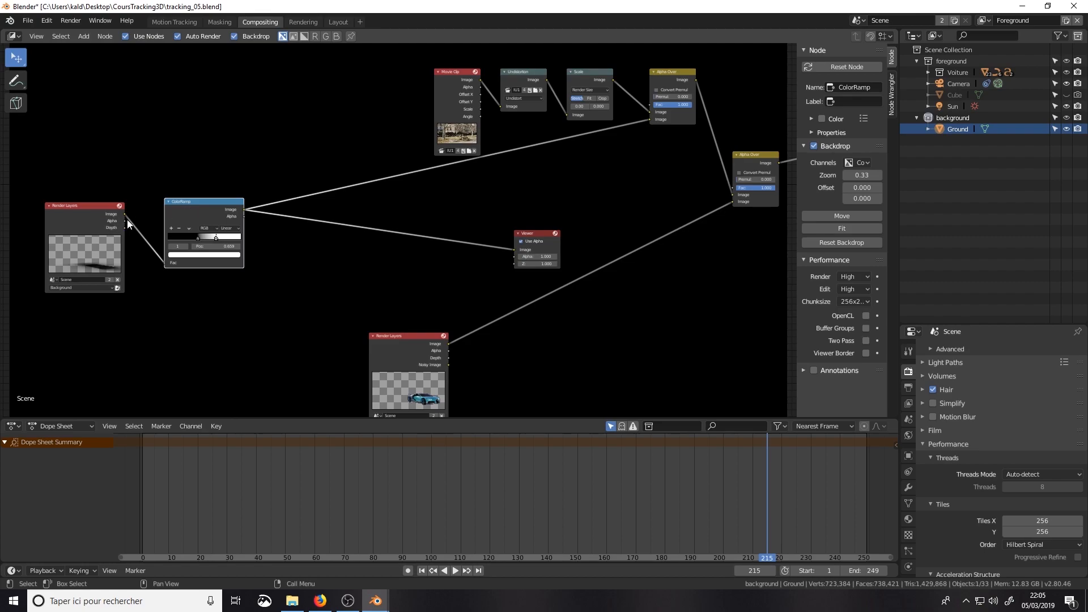
Step: Connect the background Render Layers' Alpha output to the ColorRamp's Fac input, replacing the Image link
{"action": "left_click_drag", "start_coordinate": [124, 221], "coordinate": [165, 262]}
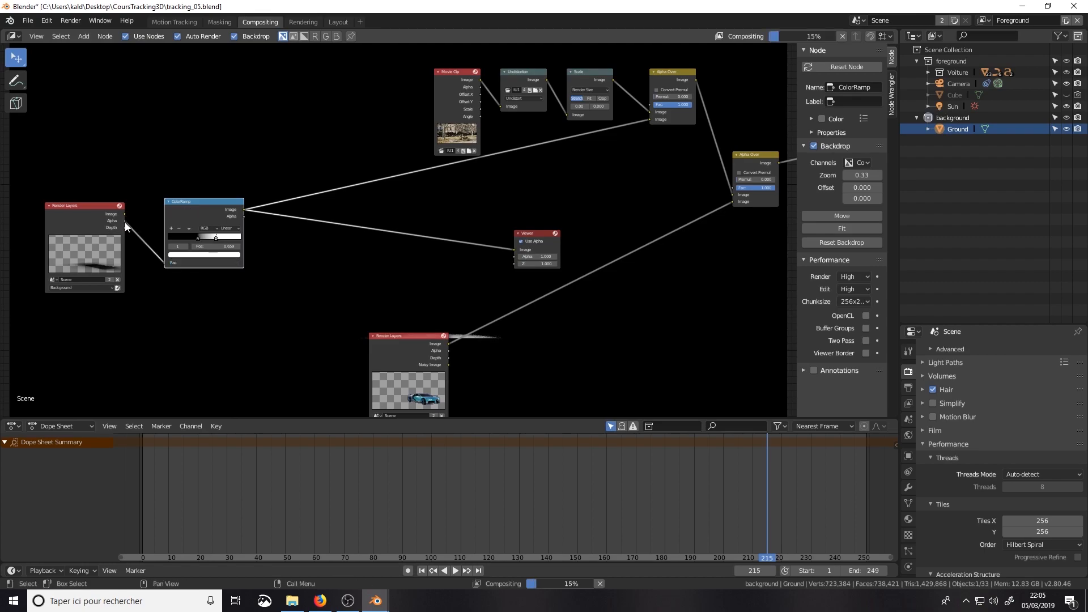
{"action": "left_click_drag", "start_coordinate": [101, 224], "coordinate": [114, 230]}
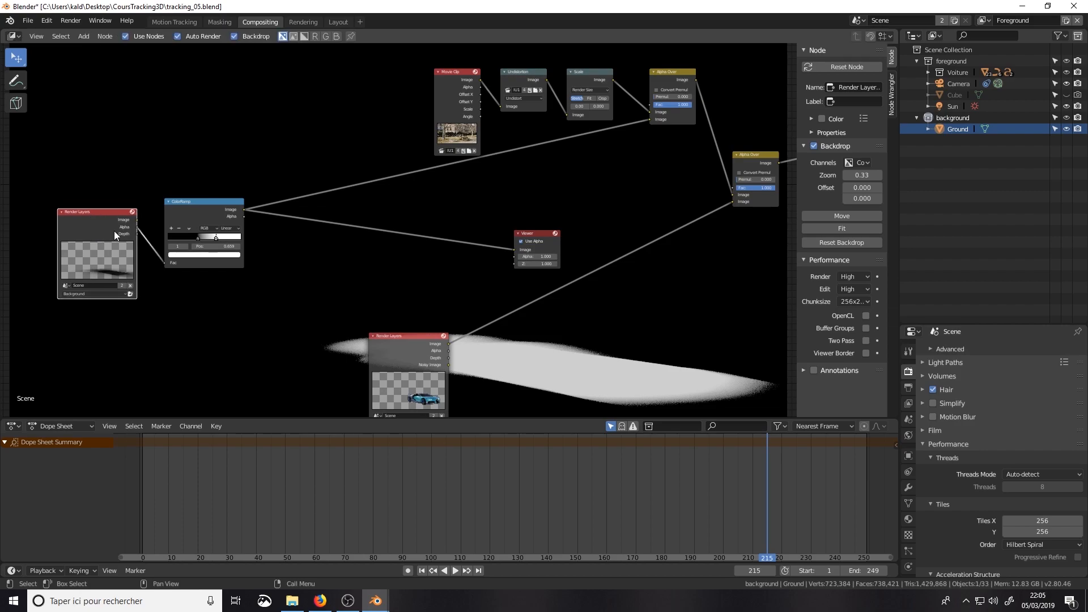
{"action": "key", "text": "ctrl+z"}
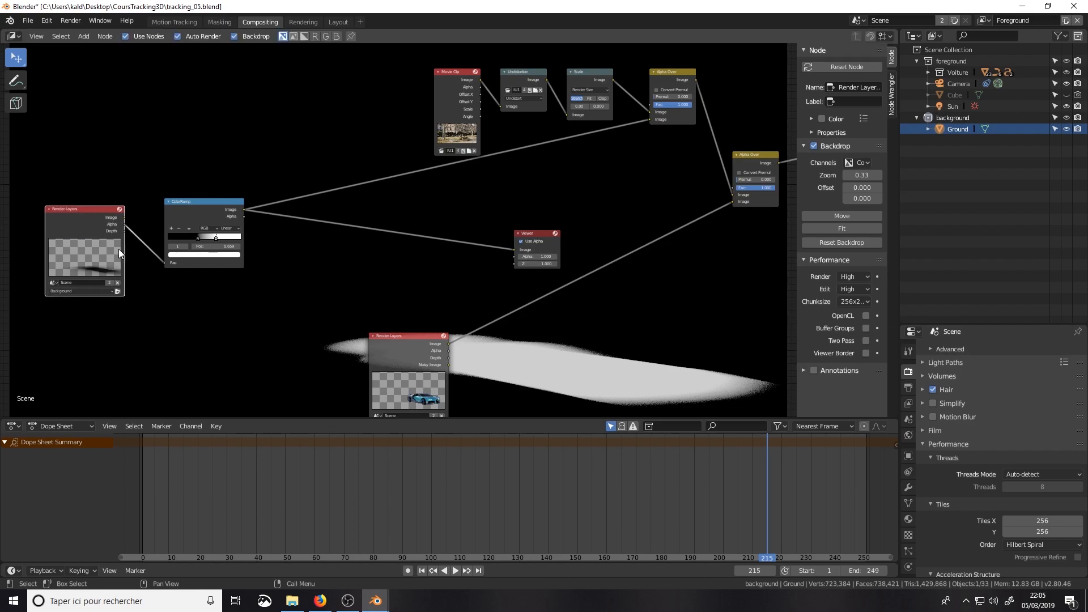
{"action": "scroll", "coordinate": [222, 341], "scroll_direction": "down", "scroll_amount": 2}
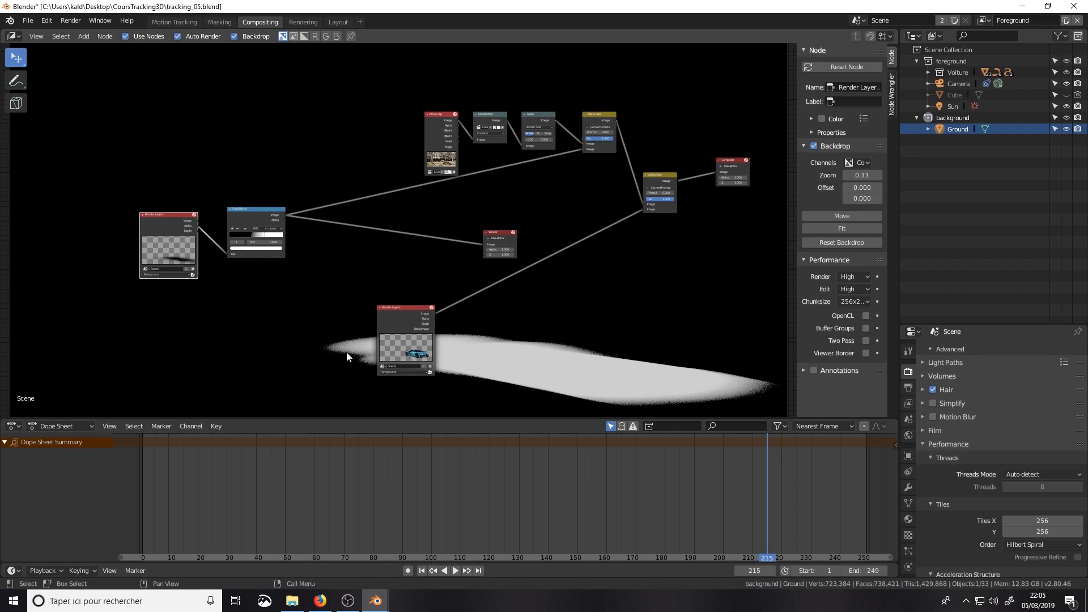
{"action": "scroll", "coordinate": [355, 270], "scroll_direction": "up", "scroll_amount": 1}
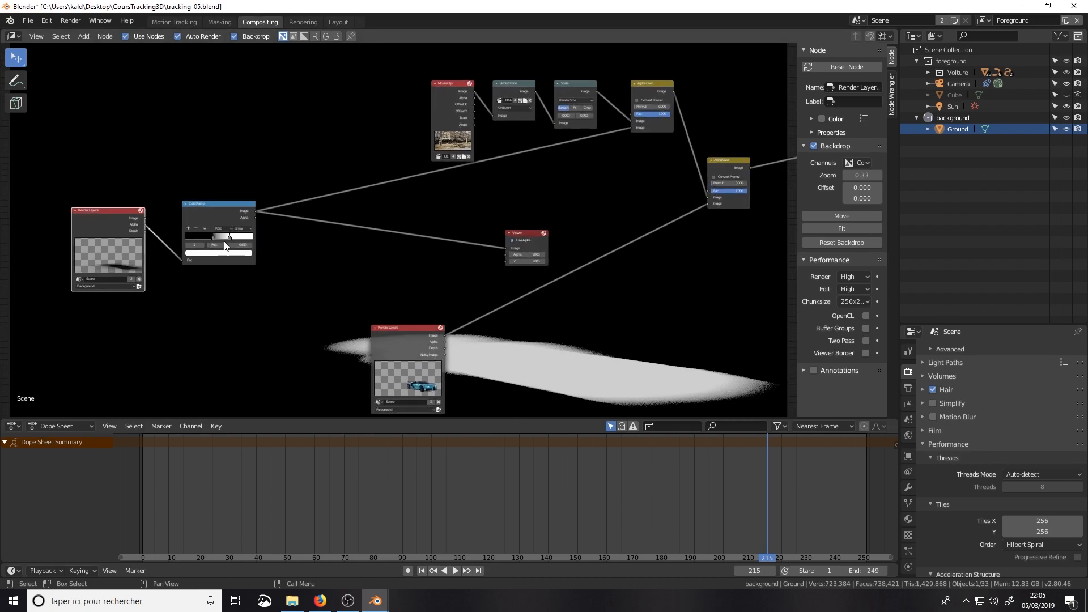
Step: Spread the ColorRamp gradient across its full range, with the white stop at 1.0, and inspect the ground in the backdrop
{"action": "left_click", "coordinate": [210, 212]}
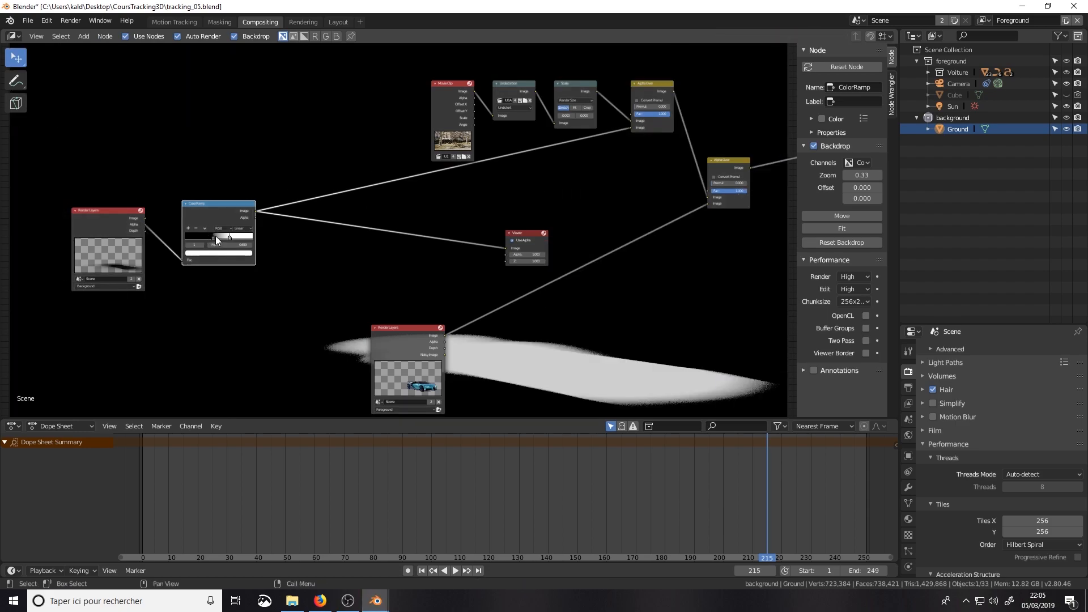
{"action": "left_click_drag", "start_coordinate": [214, 237], "coordinate": [304, 235]}
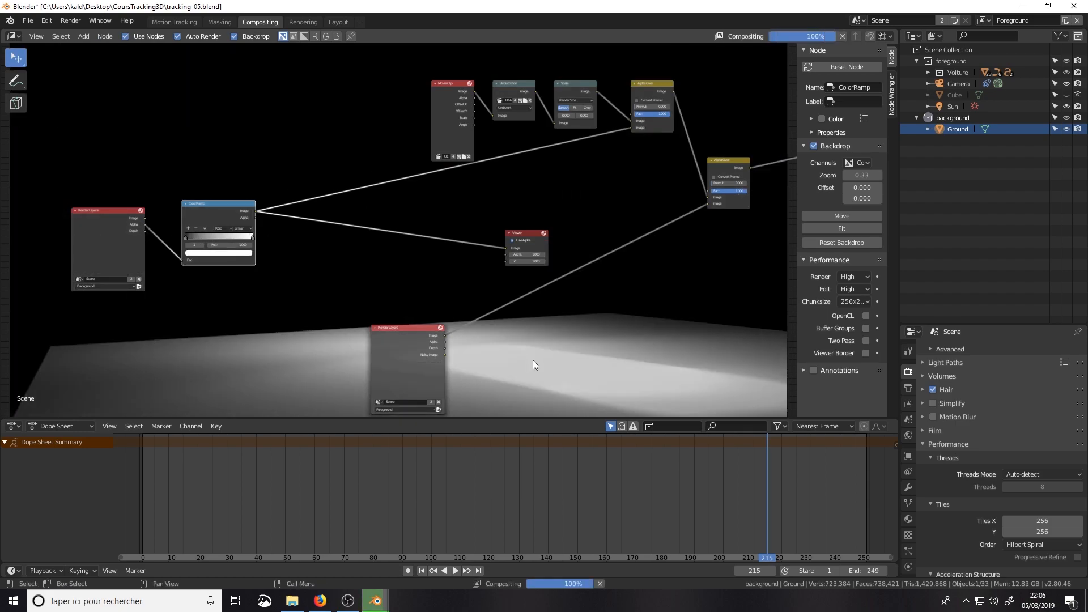
{"action": "scroll", "coordinate": [533, 360], "scroll_direction": "down", "scroll_amount": 3}
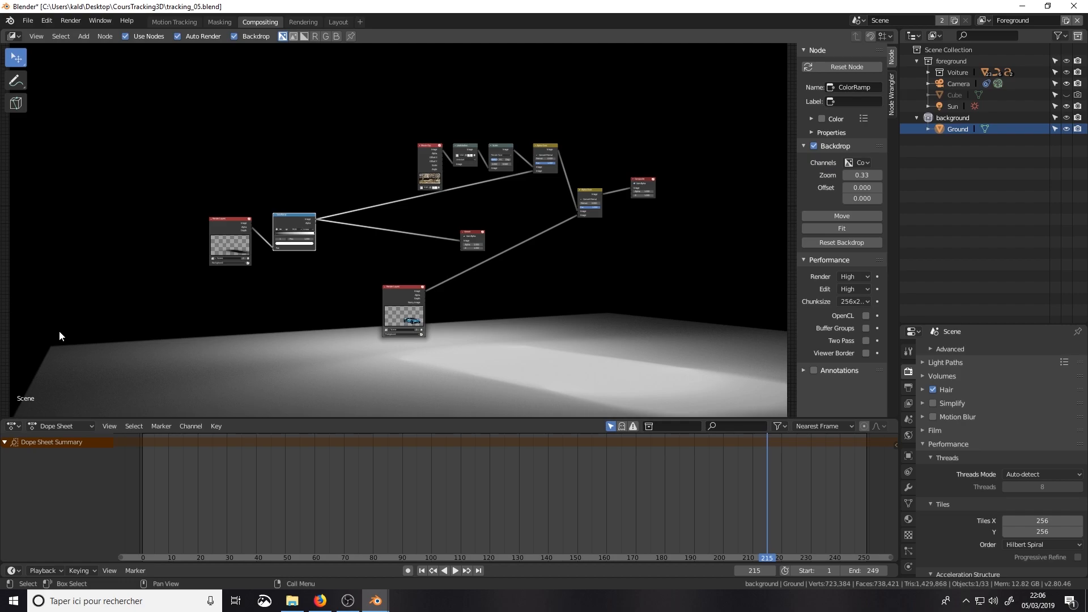
{"action": "scroll", "coordinate": [318, 331], "scroll_direction": "up", "scroll_amount": 2}
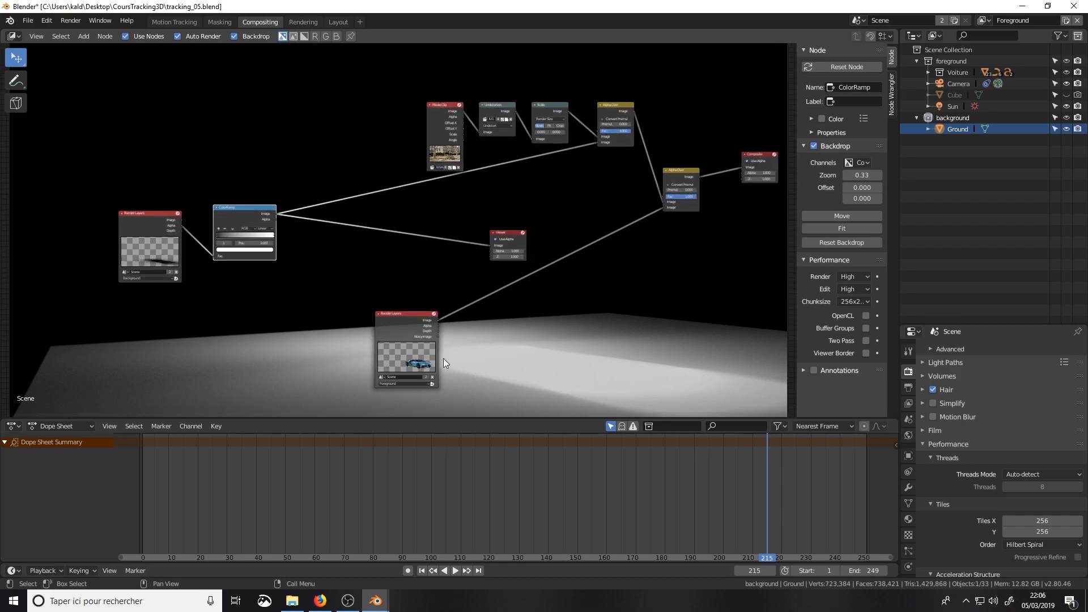
{"action": "scroll", "coordinate": [223, 241], "scroll_direction": "up", "scroll_amount": 1}
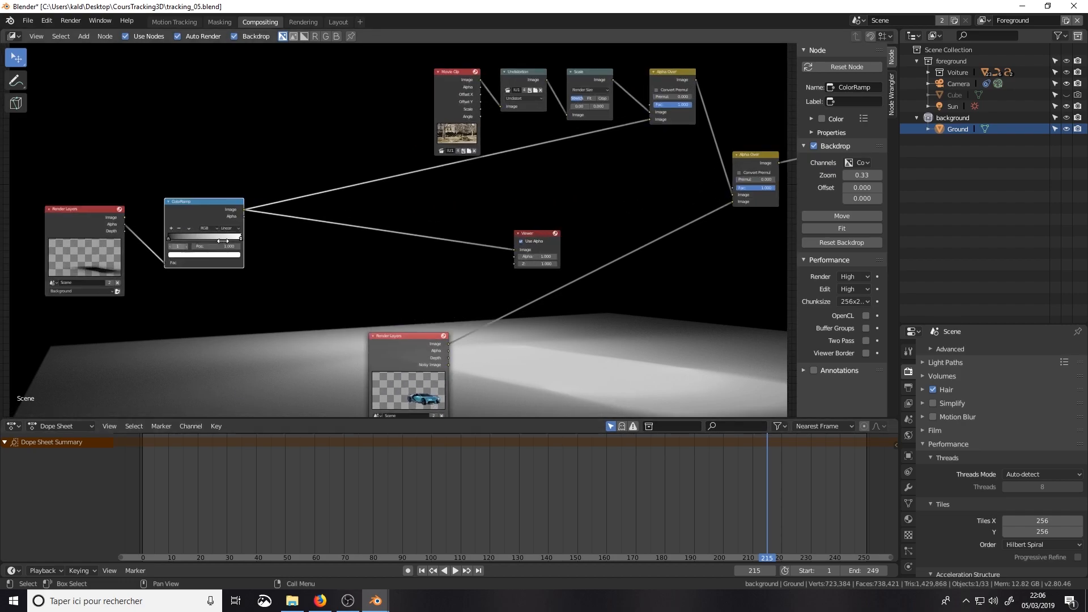
{"action": "scroll", "coordinate": [243, 301], "scroll_direction": "down", "scroll_amount": 2}
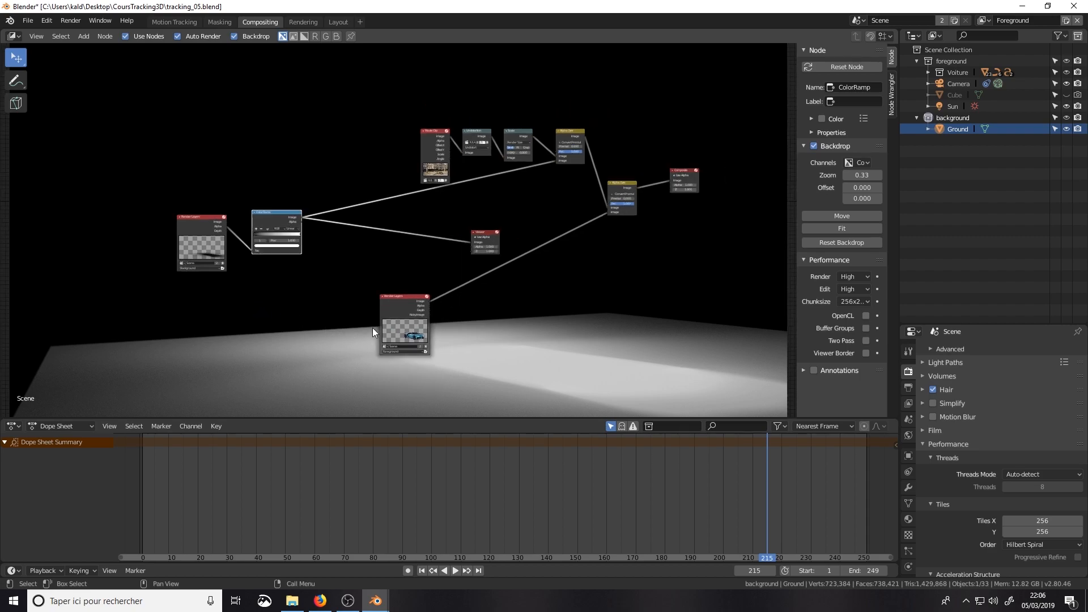
Step: Shrink the backdrop to 0.28 and tighten the ColorRamp with the black stop at about 0.35 and the white stop at 0.786
{"action": "key", "text": "v"}
{"action": "scroll", "coordinate": [264, 234], "scroll_direction": "up", "scroll_amount": 1}
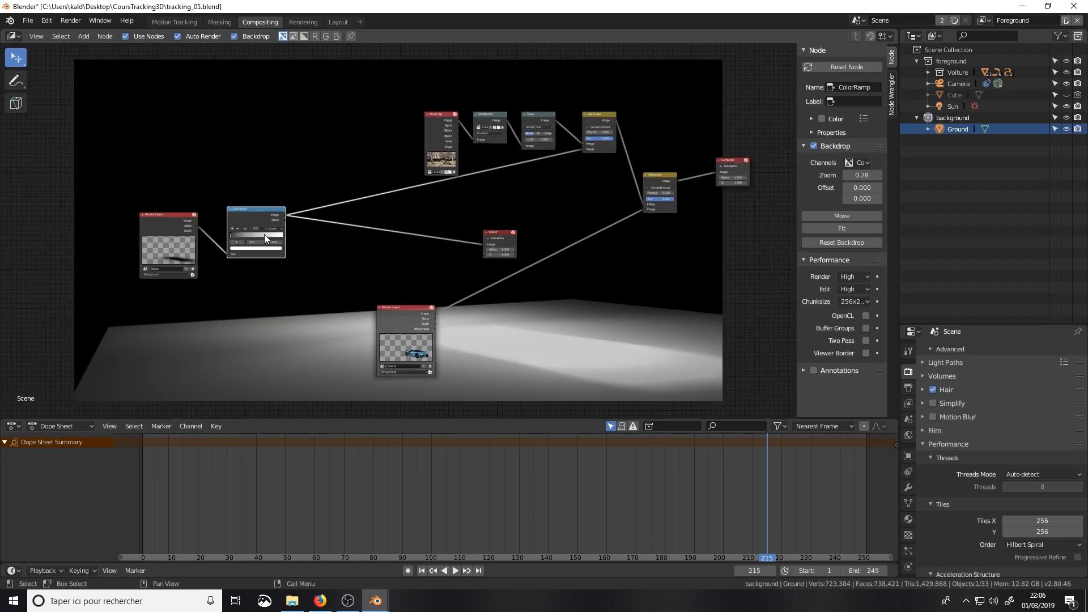
{"action": "left_click_drag", "start_coordinate": [213, 236], "coordinate": [264, 238]}
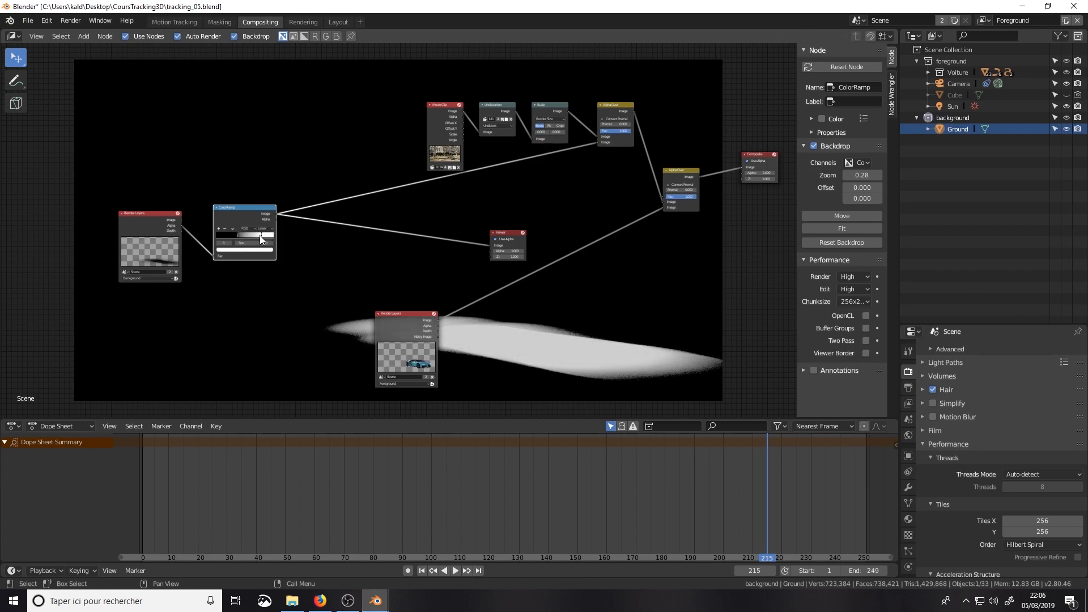
Step: Insert a Blur node on the link between the ColorRamp and the Viewer, keeping its filter type Gaussian
{"action": "key", "text": "shift+a"}
{"action": "key", "text": "shift+a"}
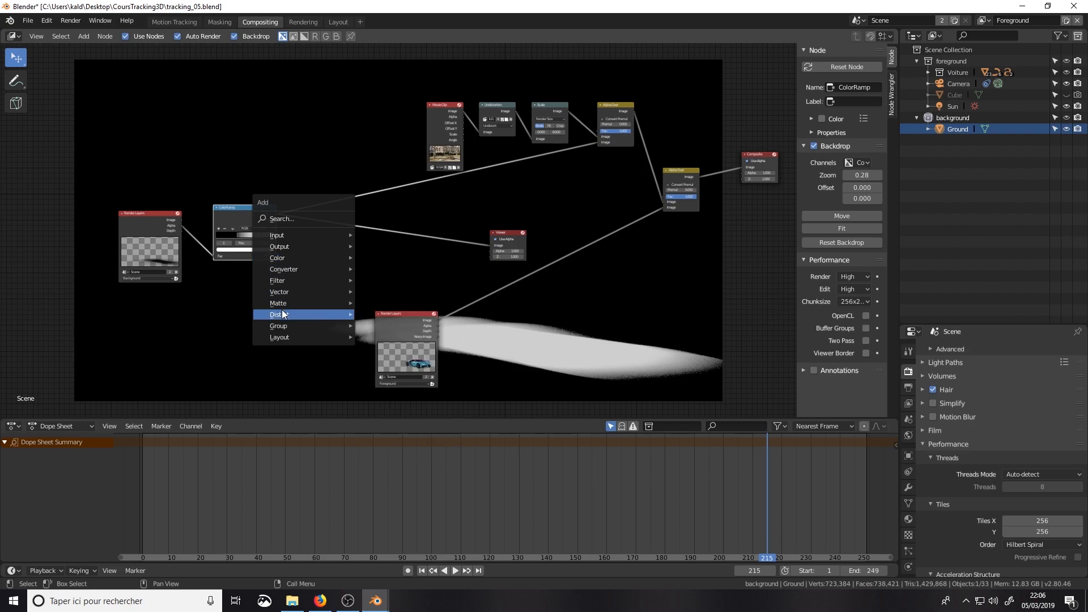
{"action": "mouse_move", "coordinate": [287, 280]}
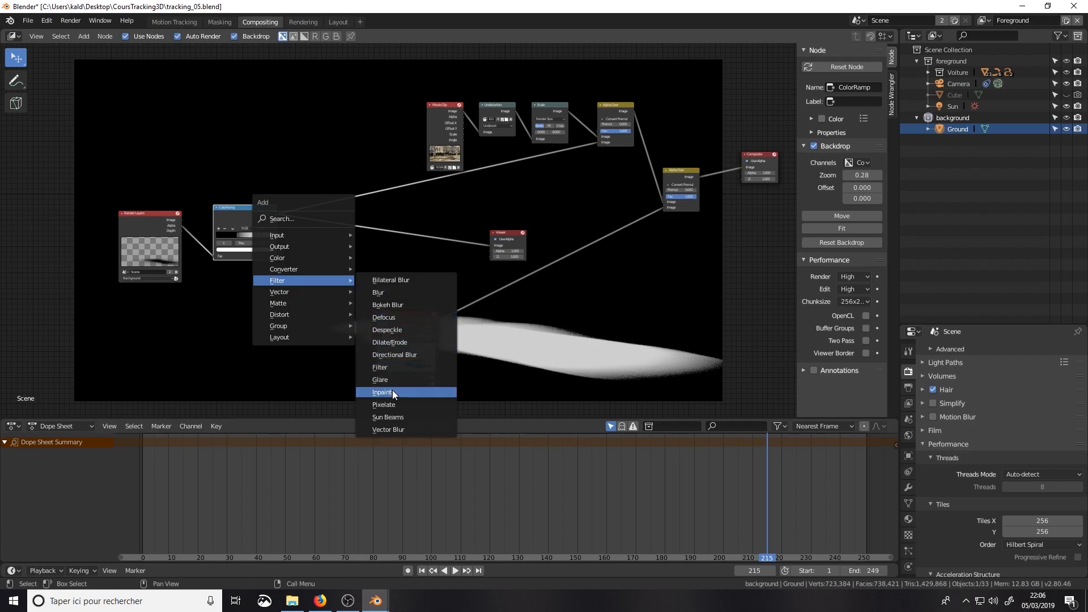
{"action": "left_click", "coordinate": [405, 288]}
{"action": "left_click", "coordinate": [346, 216]}
{"action": "scroll", "coordinate": [352, 243], "scroll_direction": "up", "scroll_amount": 1}
{"action": "scroll", "coordinate": [352, 247], "scroll_direction": "up", "scroll_amount": 2}
{"action": "left_click", "coordinate": [344, 235]}
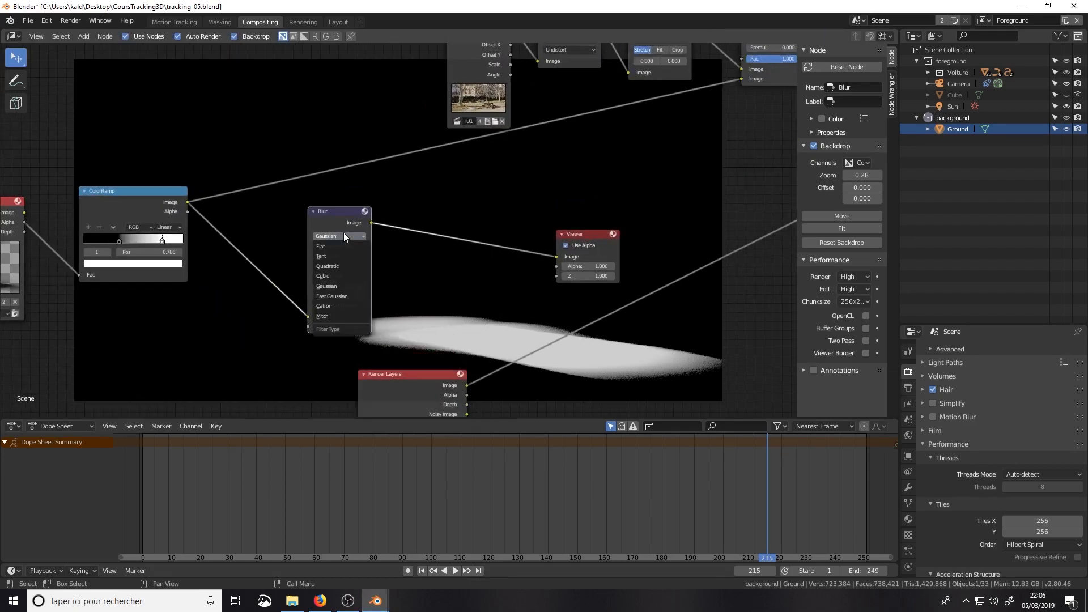
{"action": "left_click", "coordinate": [328, 286]}
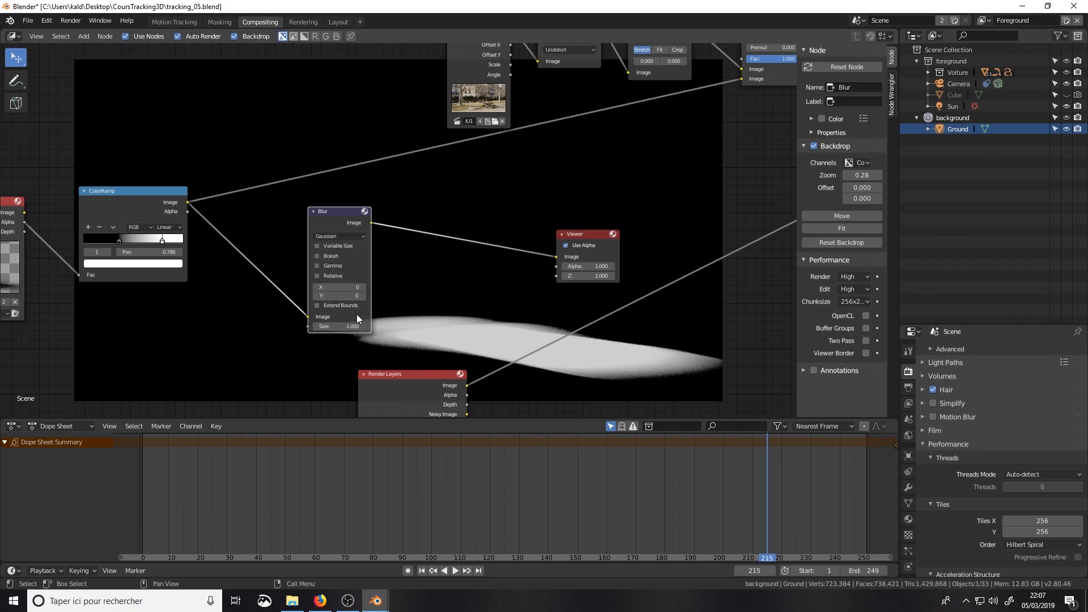
Step: Set the Blur node's X and Y sizes to 20 and inspect the softened shadow mask
{"action": "left_click_drag", "start_coordinate": [353, 288], "coordinate": [353, 296]}
{"action": "type", "text": "6"}
{"action": "type", "text": "20"}
{"action": "key", "text": "Return"}
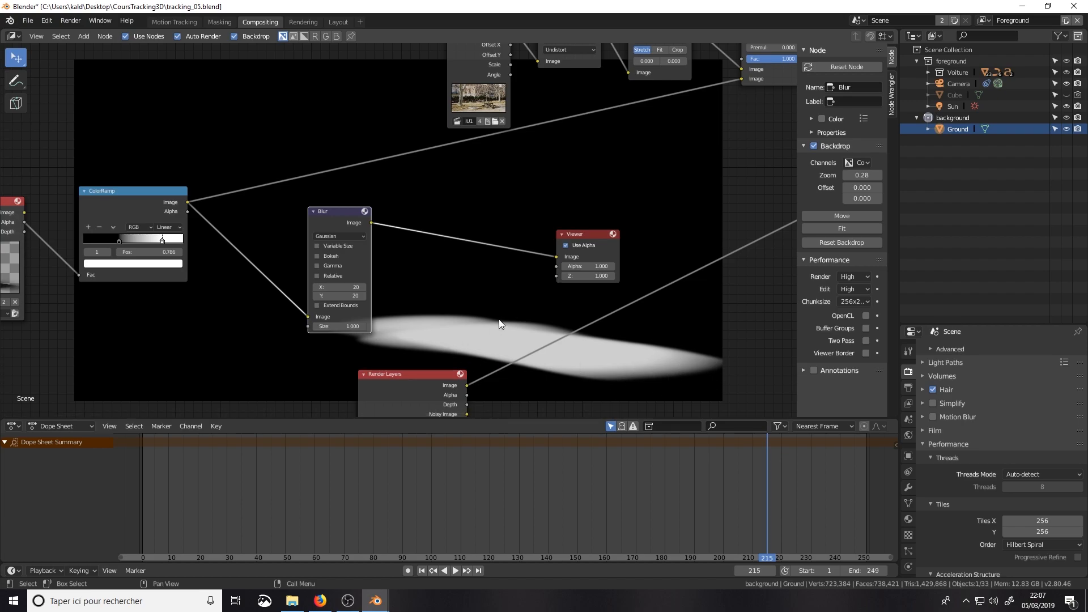
{"action": "middle_click_drag", "start_coordinate": [420, 317], "coordinate": [379, 332]}
{"action": "scroll", "coordinate": [407, 331], "scroll_direction": "down", "scroll_amount": 6}
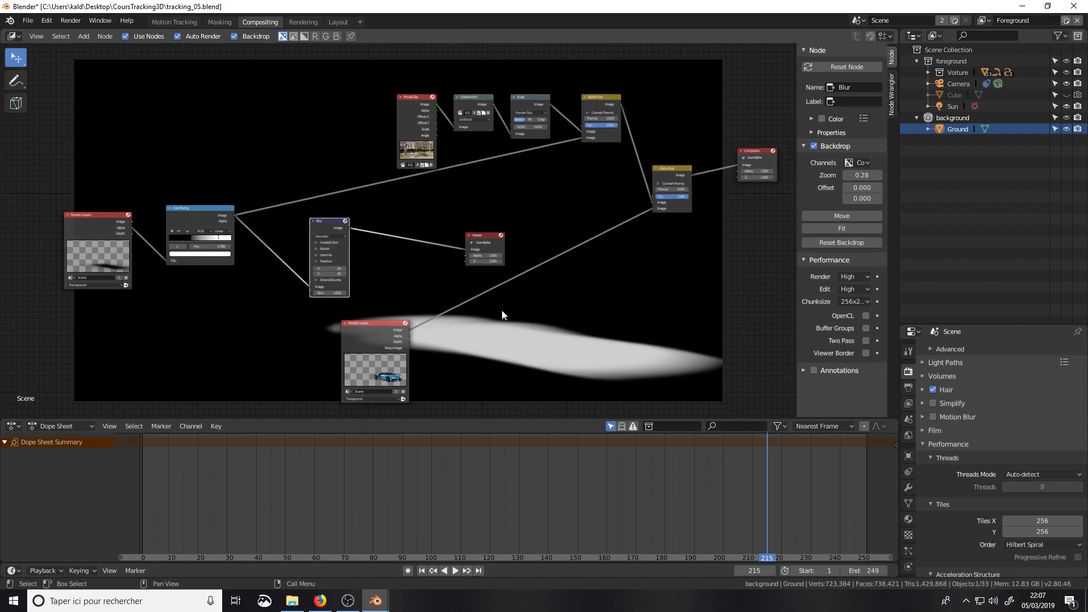
{"action": "scroll", "coordinate": [503, 313], "scroll_direction": "up", "scroll_amount": 4}
{"action": "mouse_move", "coordinate": [605, 348]}
{"action": "middle_mouse_down"}
{"action": "mouse_move", "coordinate": [535, 338]}
{"action": "mouse_move", "coordinate": [586, 357]}
{"action": "middle_mouse_up"}
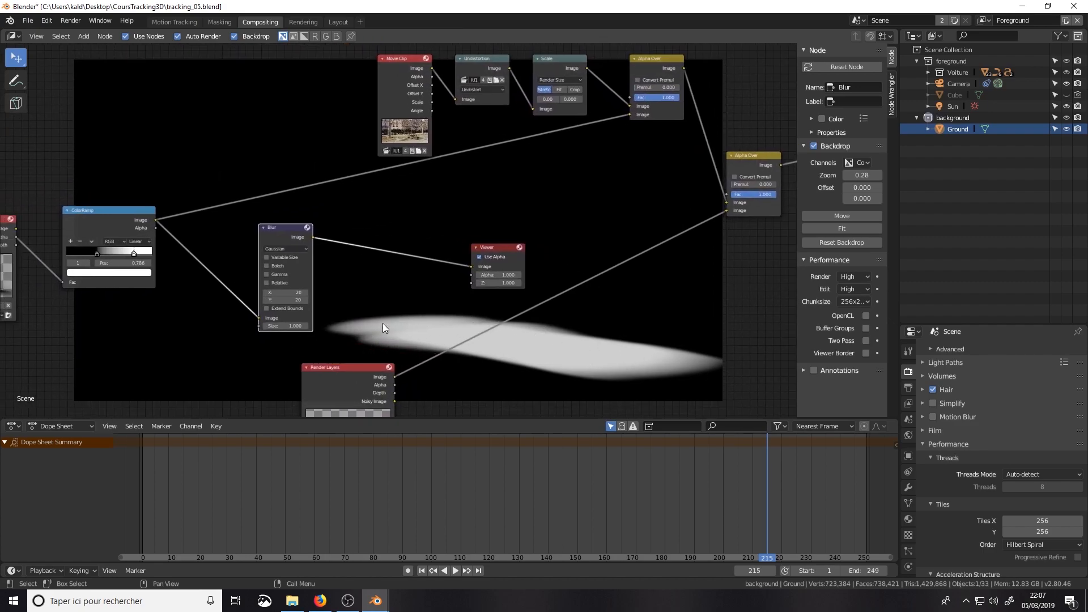
Step: Connect the Blur output to the final Alpha Over's first Image input, preview that node, and move the Viewer beneath it
{"action": "left_click_drag", "start_coordinate": [313, 238], "coordinate": [726, 203]}
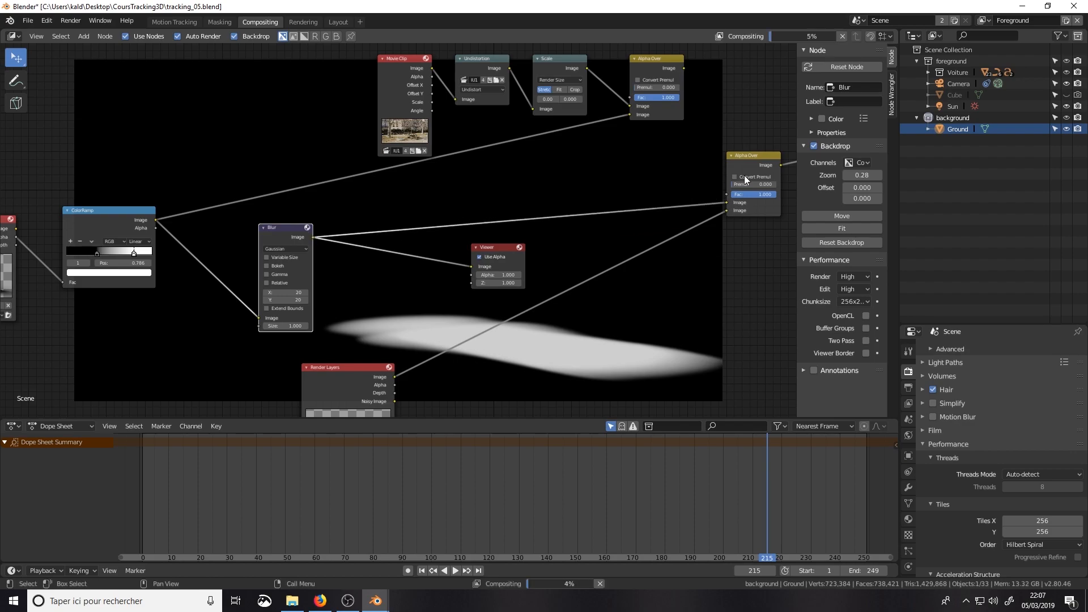
{"action": "left_click", "coordinate": [748, 158], "text": "ctrl+shift"}
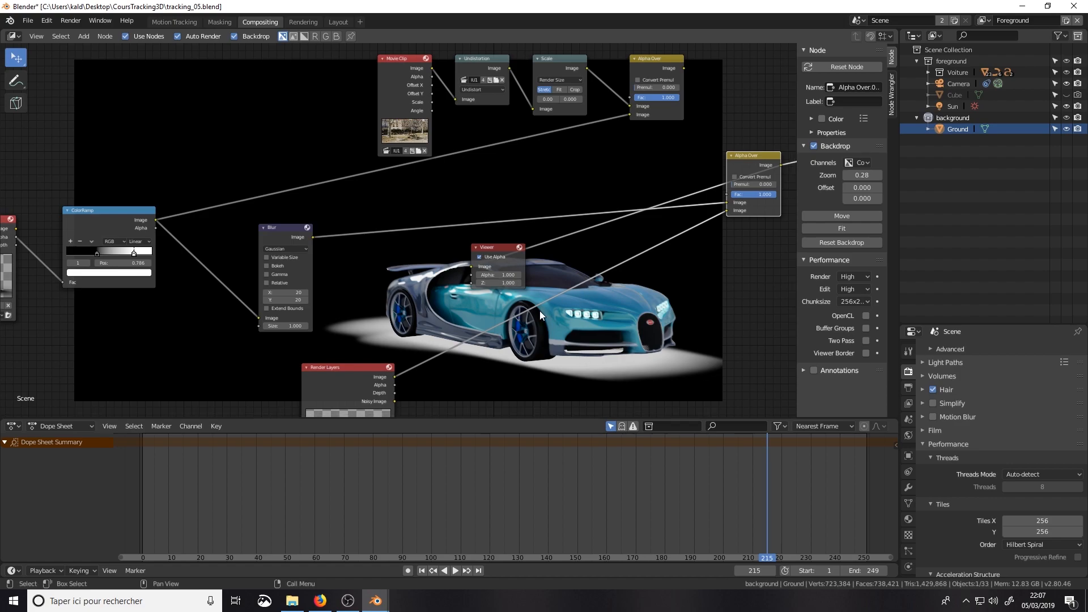
{"action": "left_click_drag", "start_coordinate": [501, 257], "coordinate": [789, 269]}
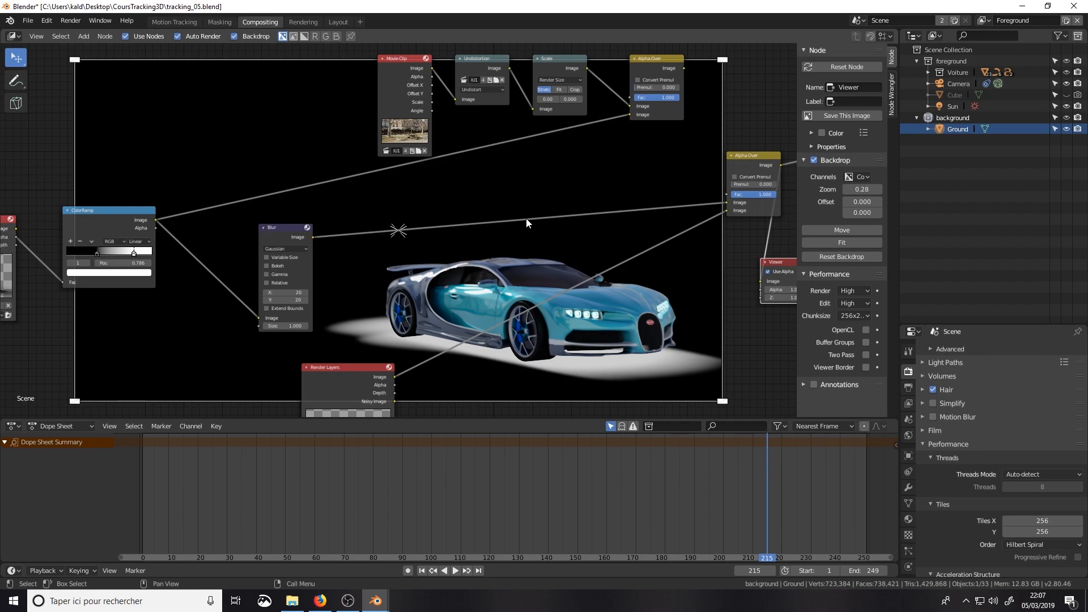
Step: Insert a Set Alpha node between the Blur and the final Alpha Over, feeding the Blur output into its Alpha input
{"action": "key", "text": "shift+a"}
{"action": "mouse_move", "coordinate": [486, 221]}
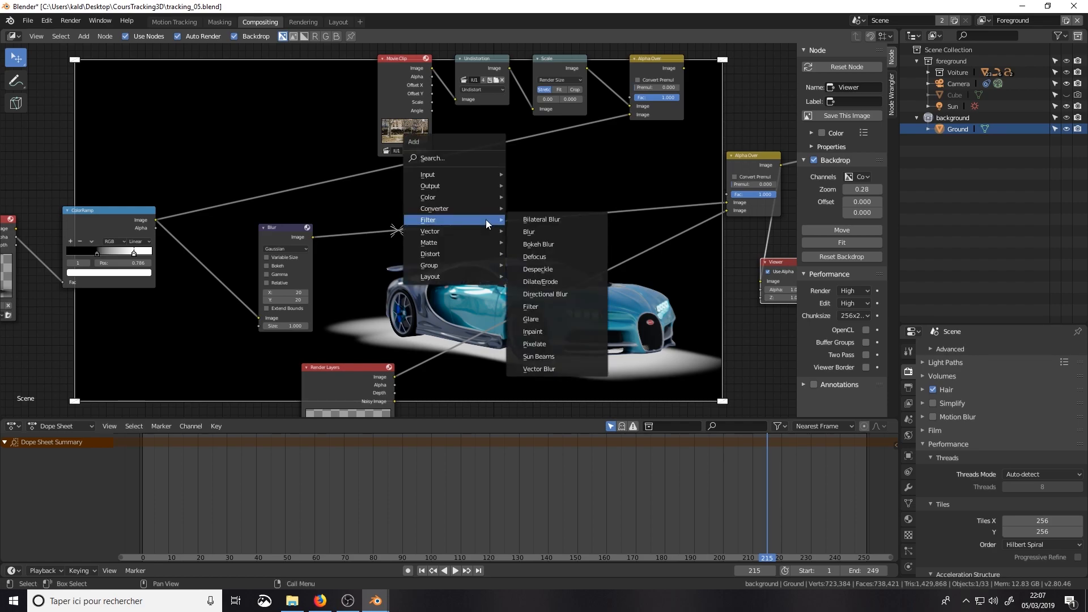
{"action": "mouse_move", "coordinate": [416, 233]}
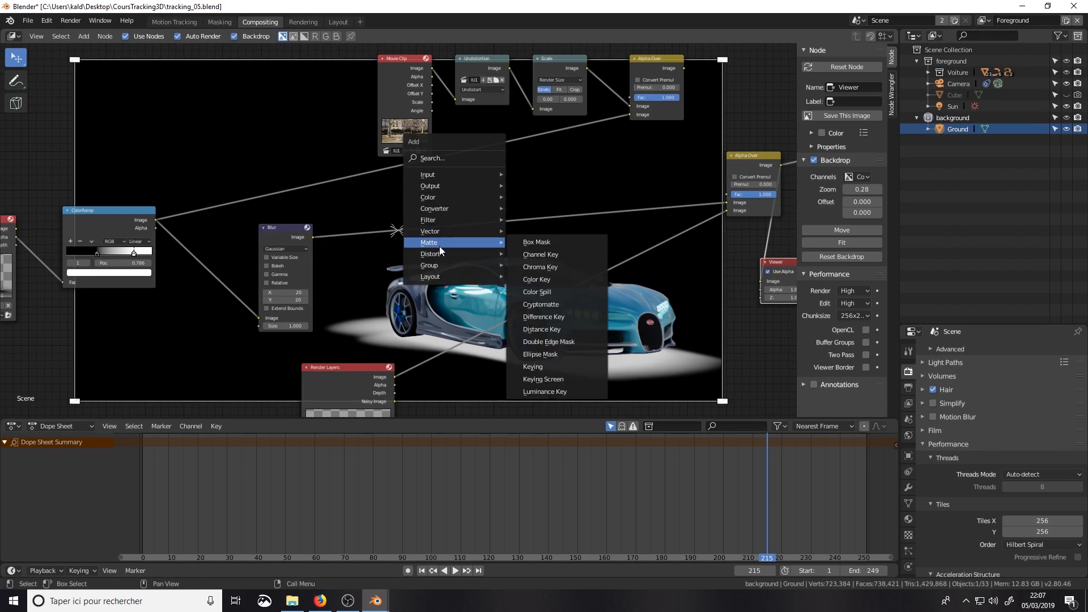
{"action": "mouse_move", "coordinate": [440, 209]}
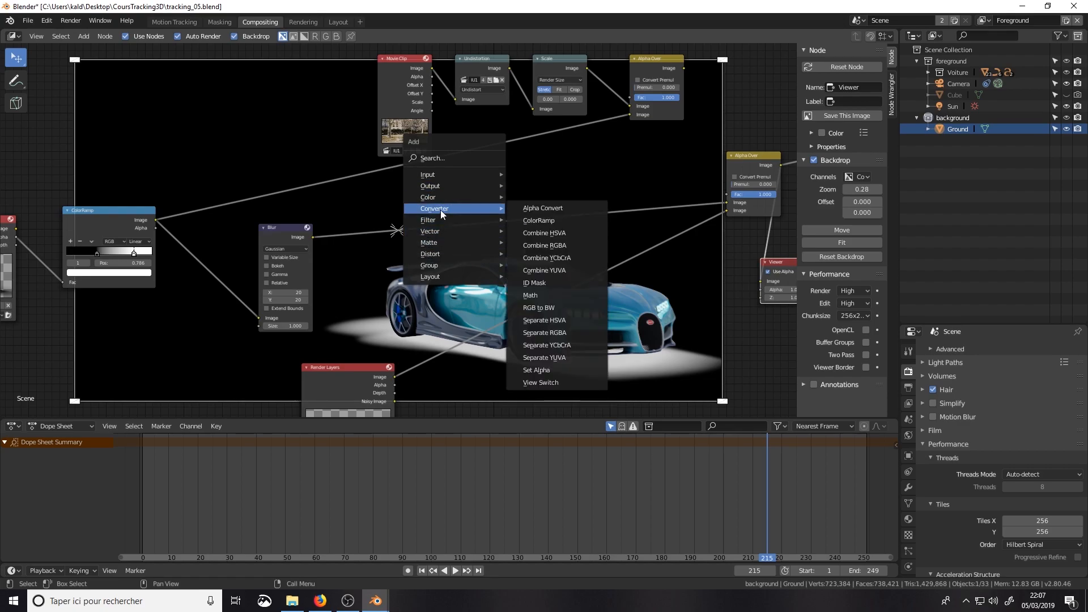
{"action": "left_click", "coordinate": [536, 370]}
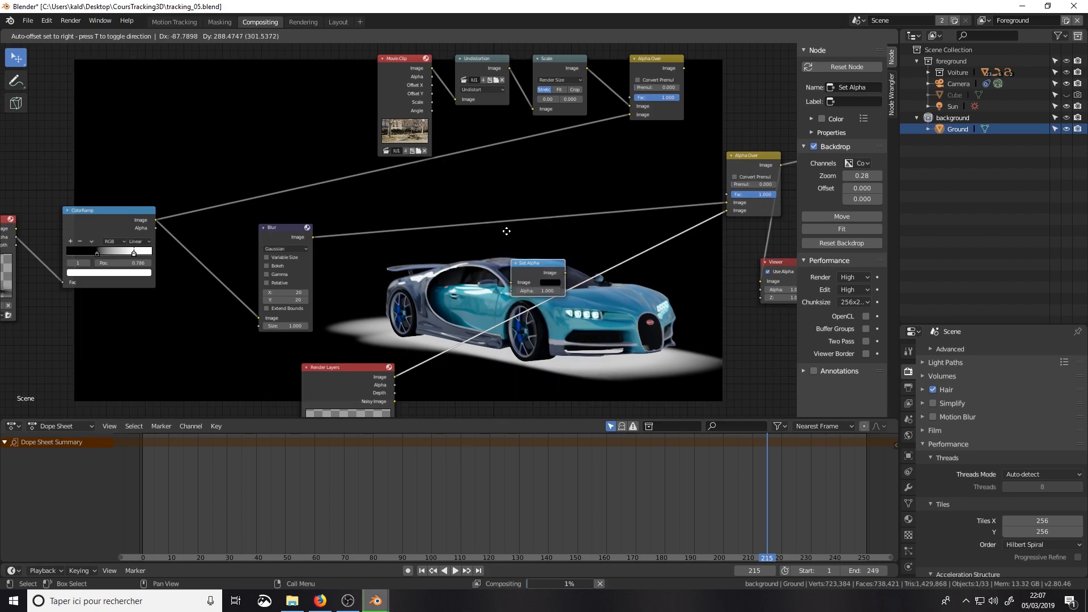
{"action": "left_click", "coordinate": [501, 208]}
{"action": "left_click_drag", "start_coordinate": [313, 236], "coordinate": [482, 221]}
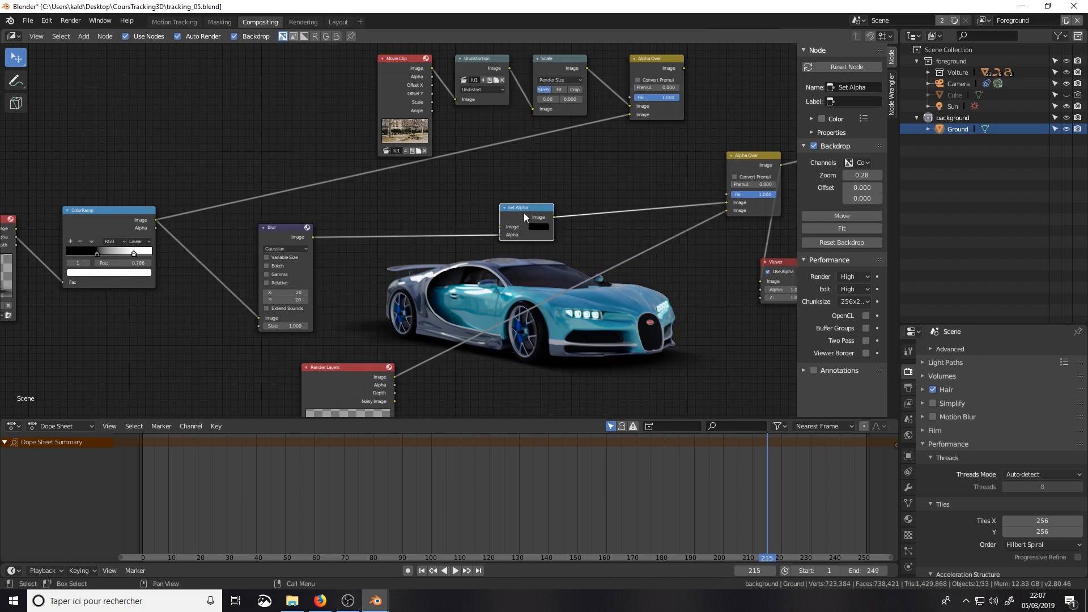
{"action": "left_click_drag", "start_coordinate": [524, 213], "coordinate": [494, 207]}
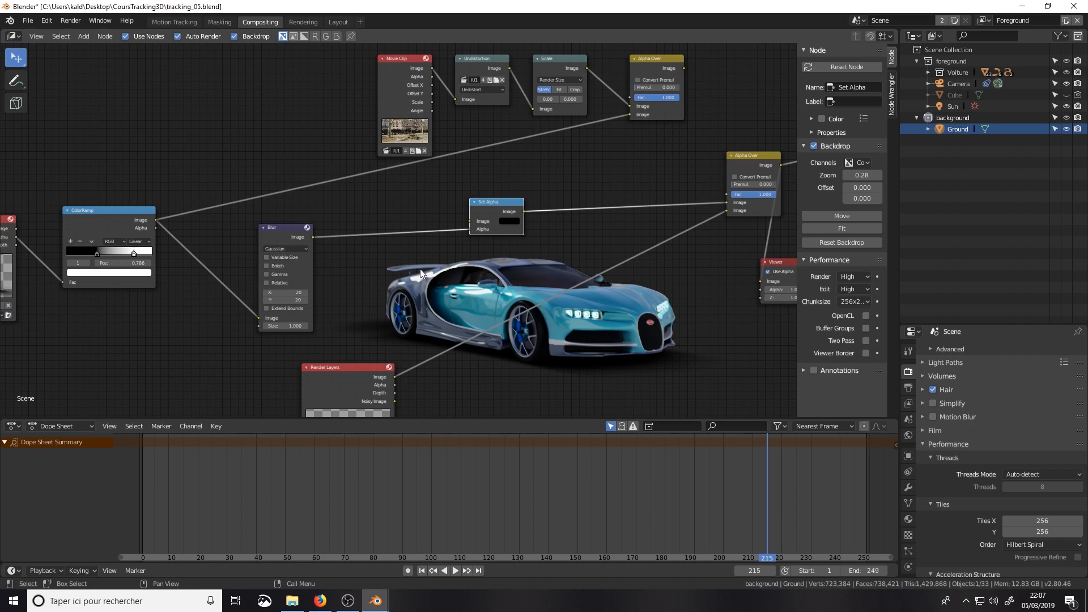
{"action": "mouse_move", "coordinate": [675, 261]}
{"action": "middle_mouse_down"}
{"action": "mouse_move", "coordinate": [649, 254]}
{"action": "mouse_move", "coordinate": [657, 260]}
{"action": "middle_mouse_up"}
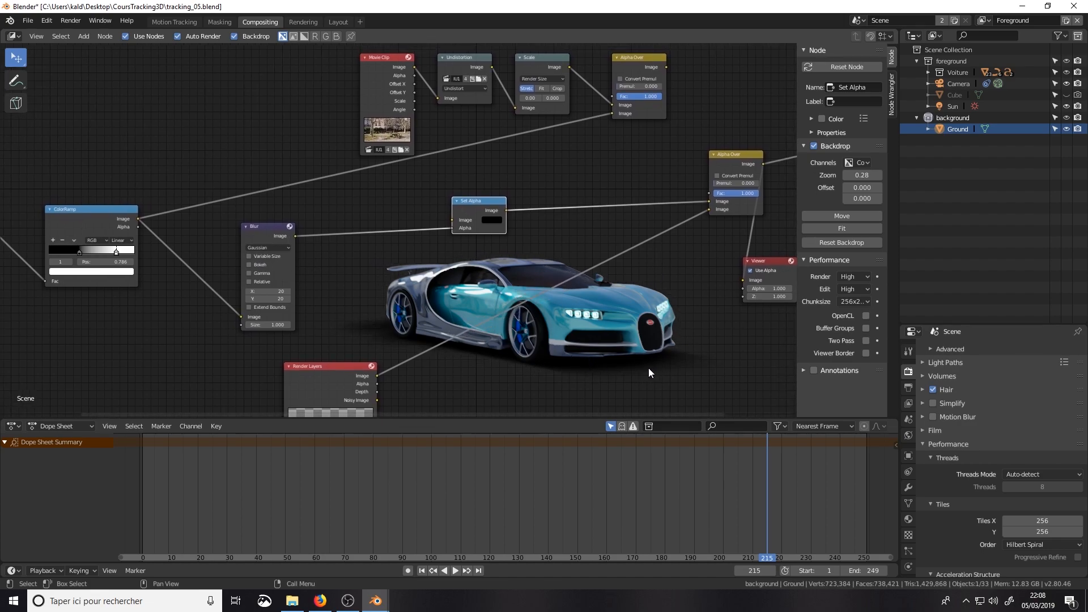
{"action": "left_click_drag", "start_coordinate": [470, 214], "coordinate": [521, 220]}
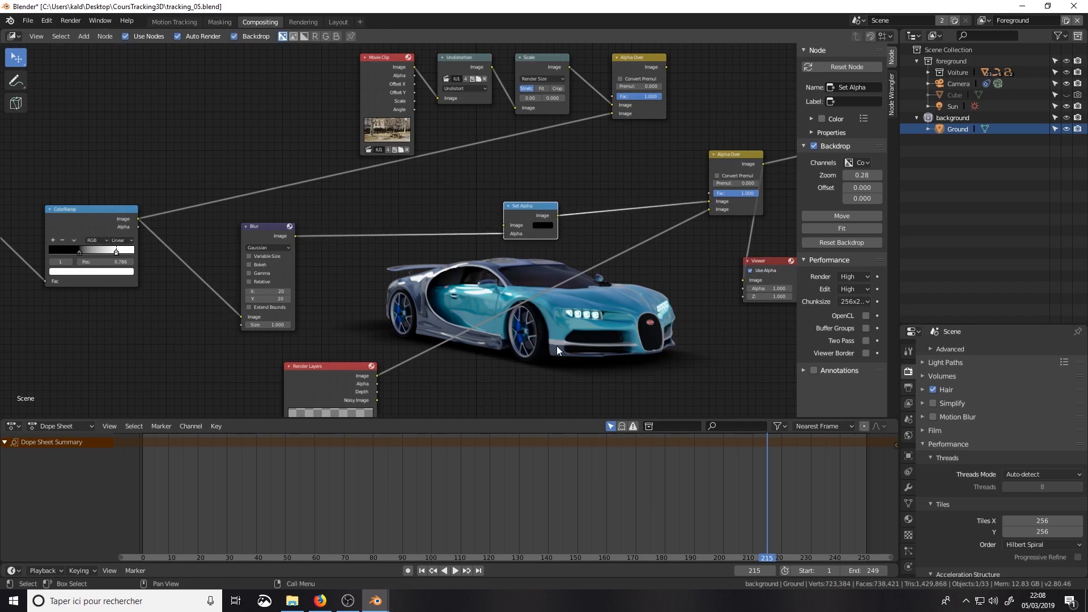
Step: Insert a Math node on the link between the Blur and Set Alpha nodes and set its operation to Subtract
{"action": "middle_click_drag", "start_coordinate": [393, 273], "coordinate": [440, 259]}
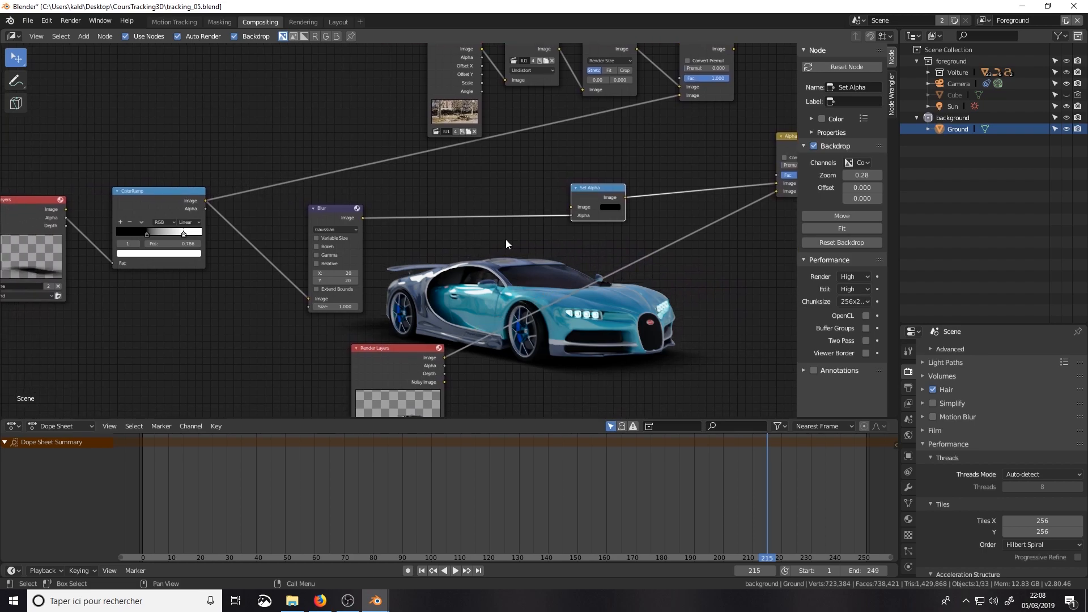
{"action": "key", "text": "shift+a"}
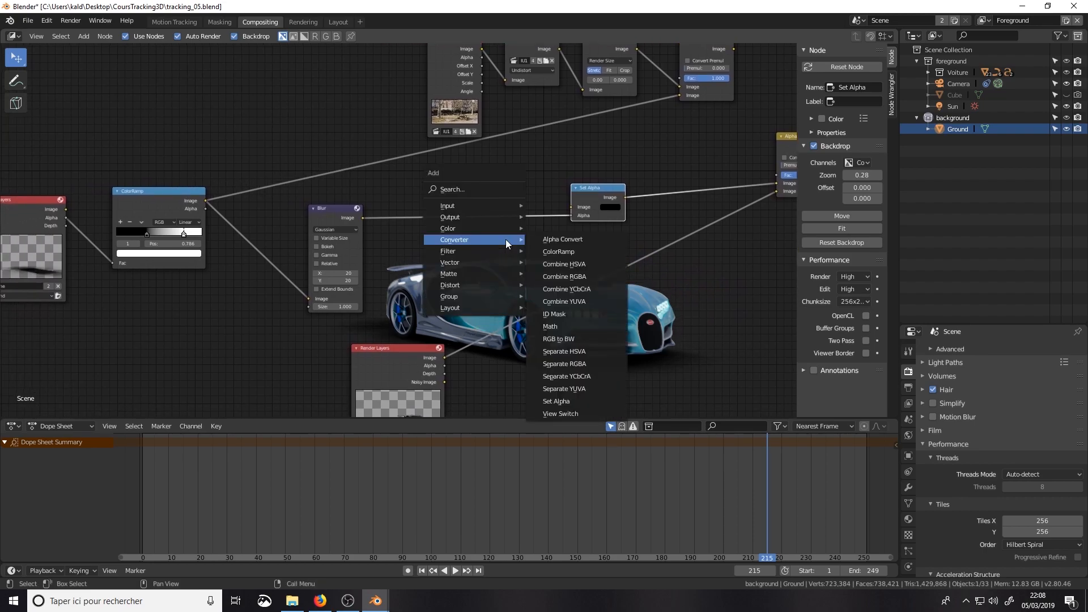
{"action": "left_click", "coordinate": [559, 327]}
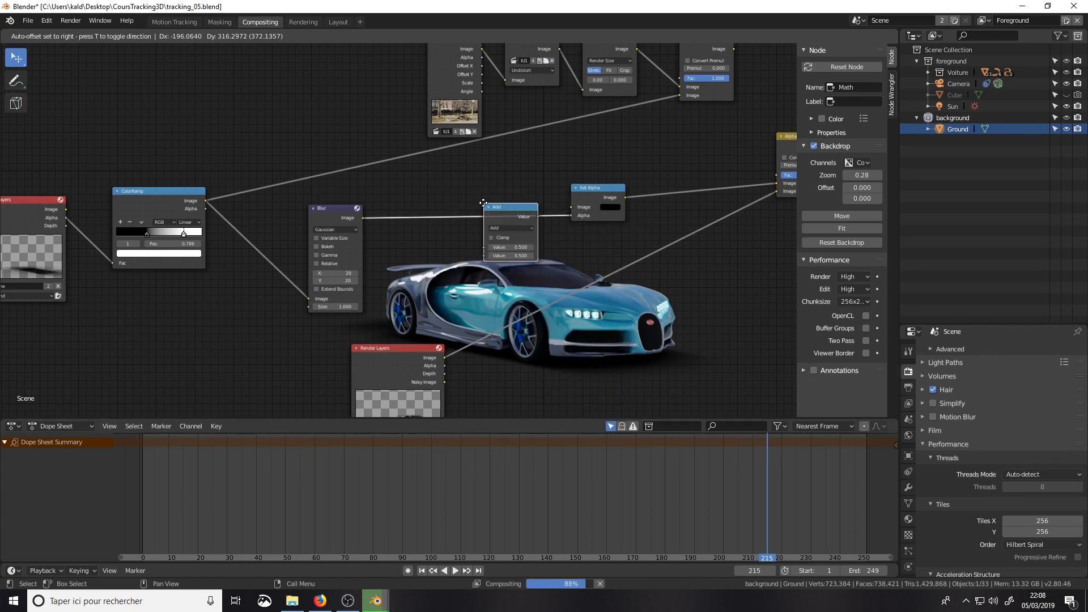
{"action": "left_click", "coordinate": [484, 196]}
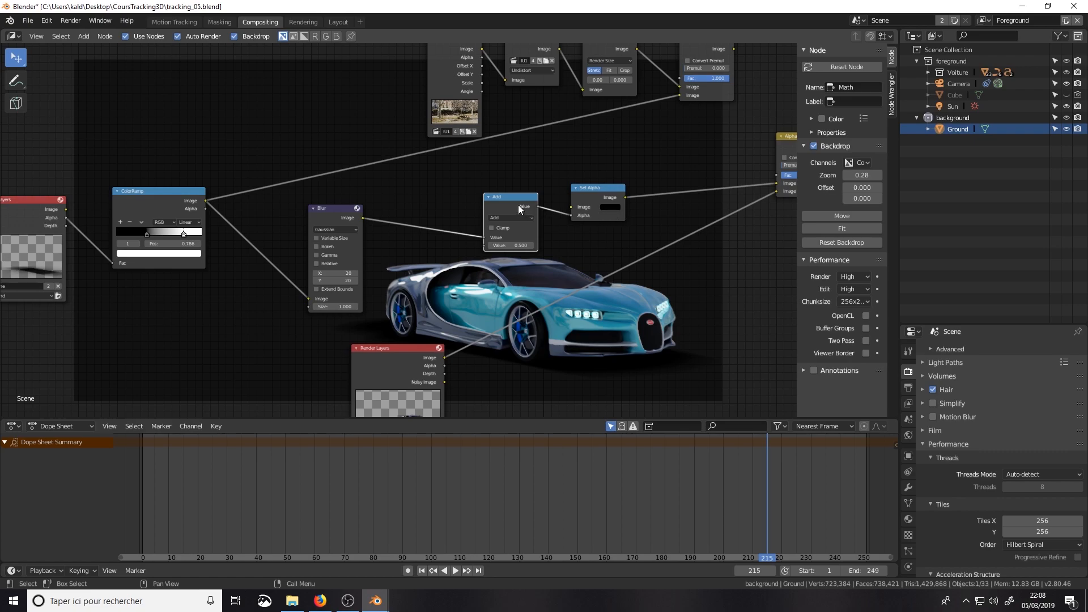
{"action": "left_click_drag", "start_coordinate": [518, 205], "coordinate": [520, 210]}
{"action": "left_click", "coordinate": [527, 226]}
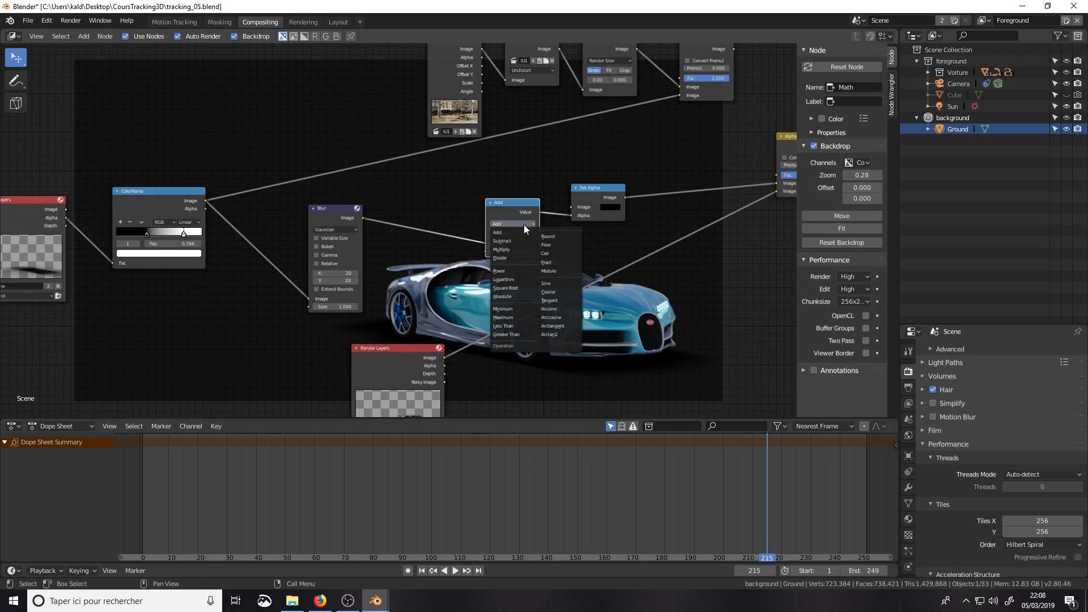
{"action": "left_click_drag", "start_coordinate": [510, 206], "coordinate": [505, 199]}
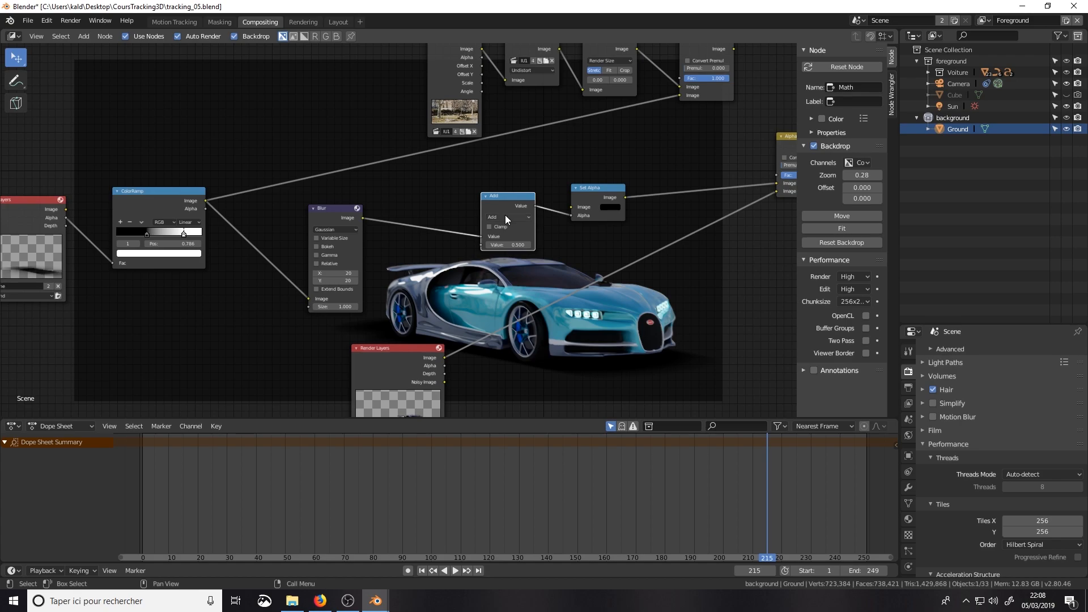
{"action": "left_click", "coordinate": [505, 216]}
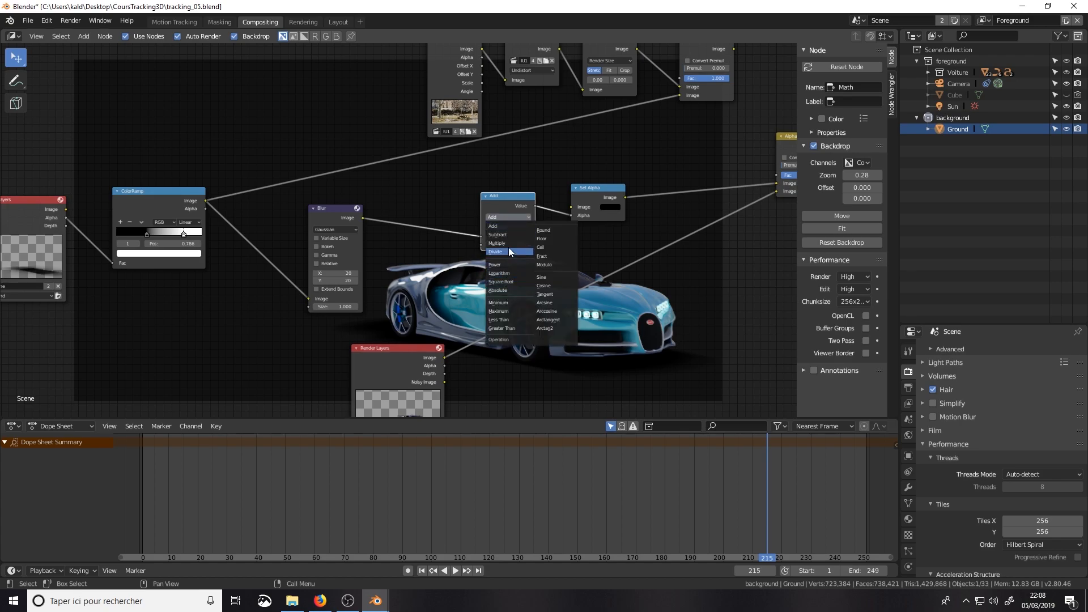
{"action": "left_click", "coordinate": [511, 235]}
Step: Set the Subtract node's second value to 0 to check the shadow at full strength
{"action": "scroll", "coordinate": [511, 235], "scroll_direction": "up", "scroll_amount": 1}
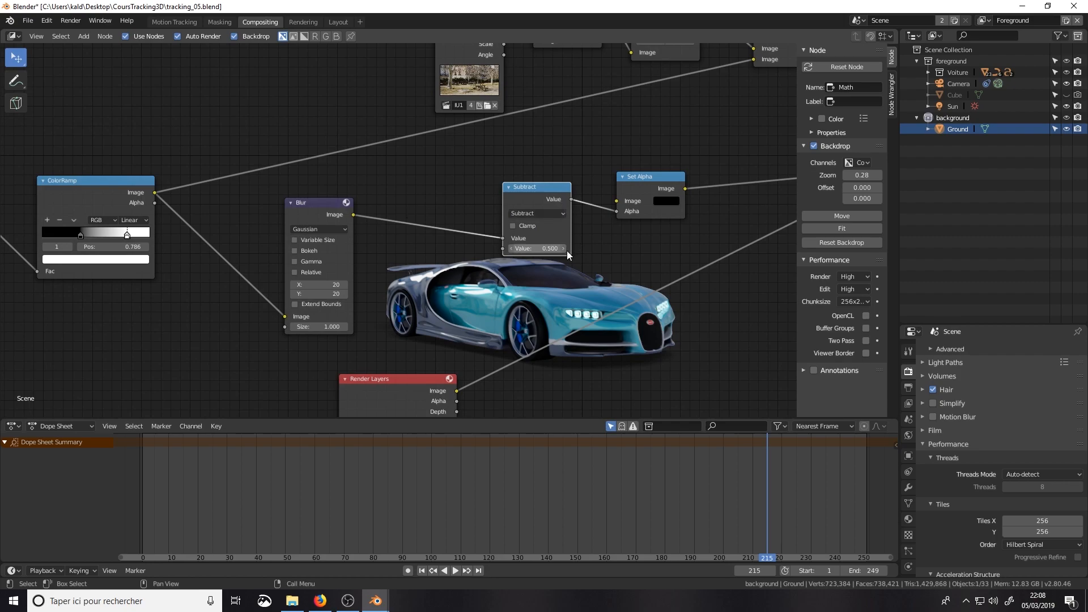
{"action": "mouse_move", "coordinate": [531, 249]}
{"action": "left_mouse_down"}
{"action": "mouse_move", "coordinate": [572, 249]}
{"action": "mouse_move", "coordinate": [533, 248]}
{"action": "left_mouse_up"}
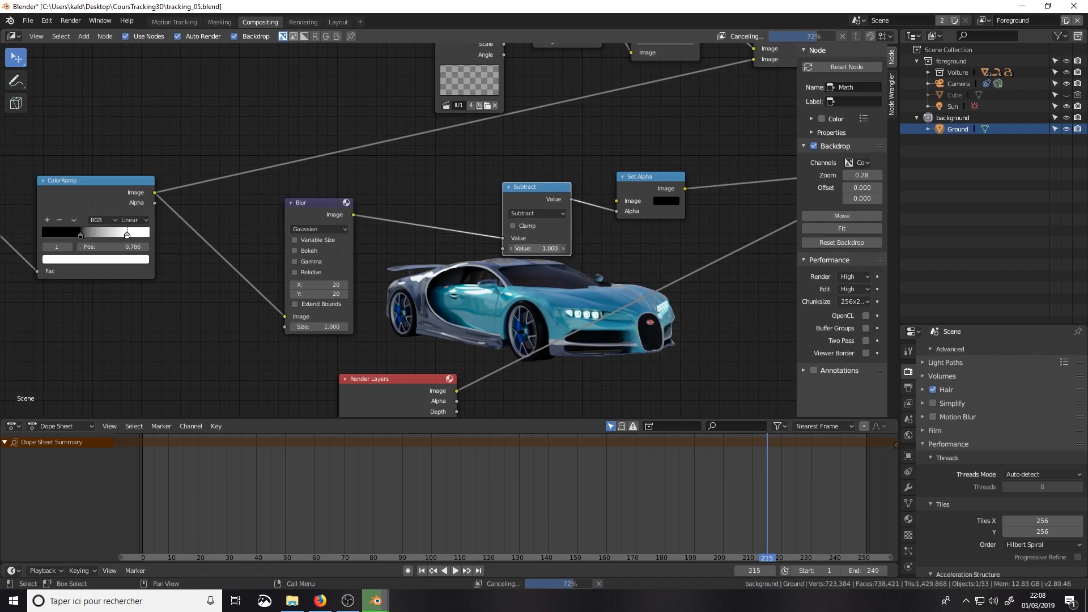
{"action": "left_click", "coordinate": [548, 248]}
{"action": "type", "text": "0"}
{"action": "key", "text": "Return"}
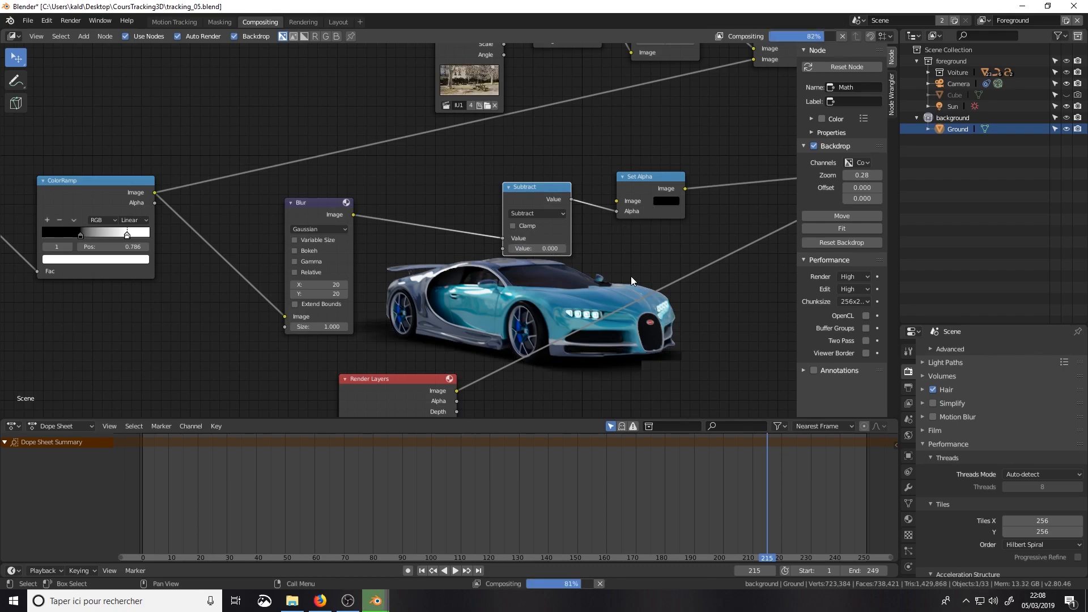
Step: Set the Subtract node's second value to 0.1
{"action": "left_click", "coordinate": [555, 249]}
{"action": "type", "text": "0.0"}
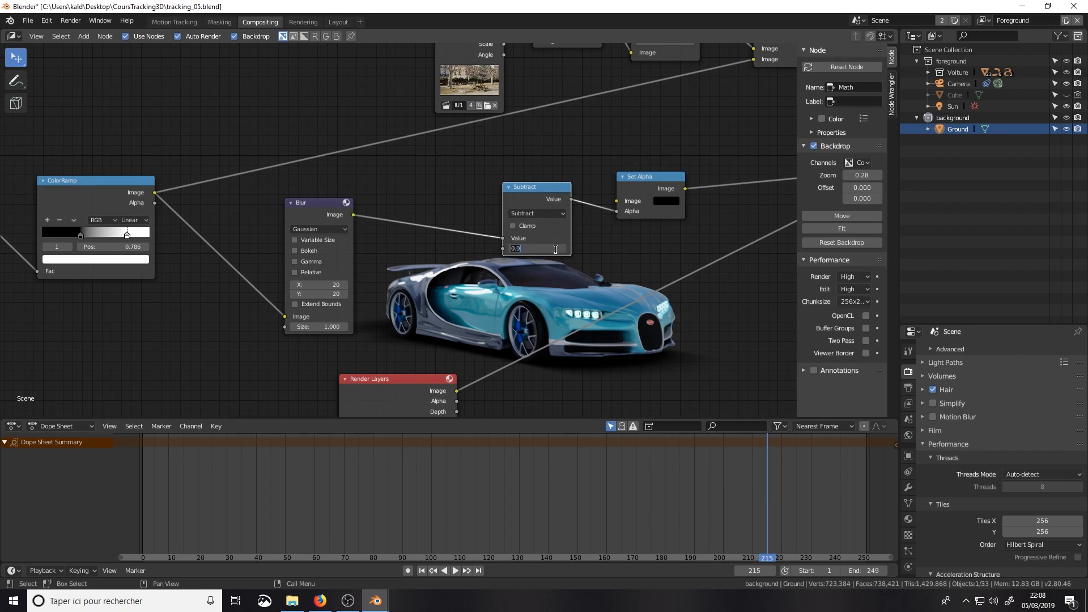
{"action": "left_click", "coordinate": [532, 248]}
{"action": "key", "text": "BackSpace"}
{"action": "type", "text": "1"}
{"action": "key", "text": "Return"}
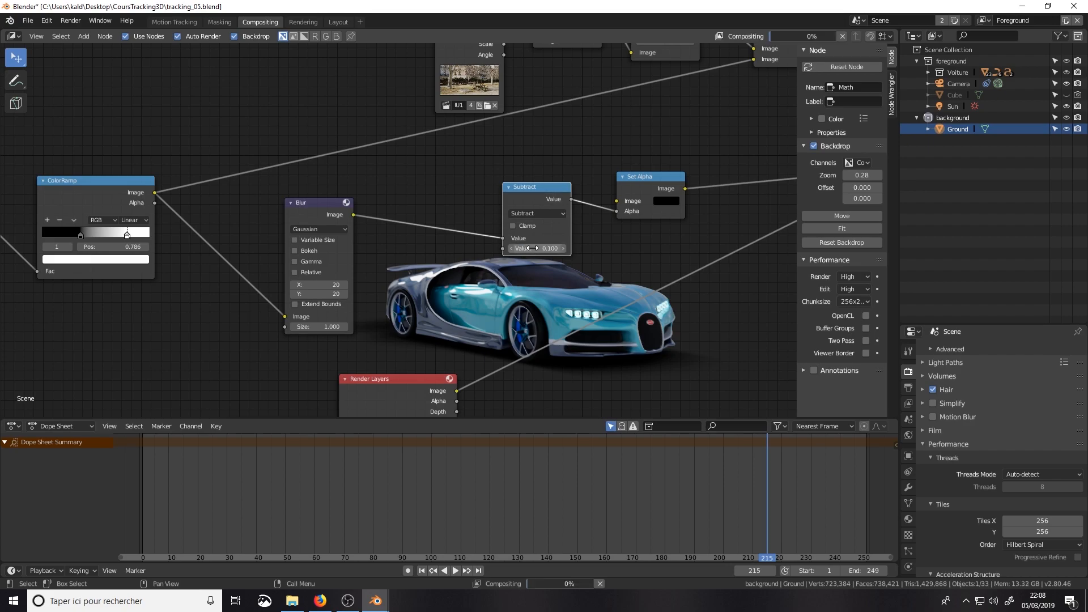
Step: Examine the node tree from the background Render Layers through the shadow chain to the Alpha Over and Composite nodes
{"action": "middle_click_drag", "start_coordinate": [654, 336], "coordinate": [476, 229]}
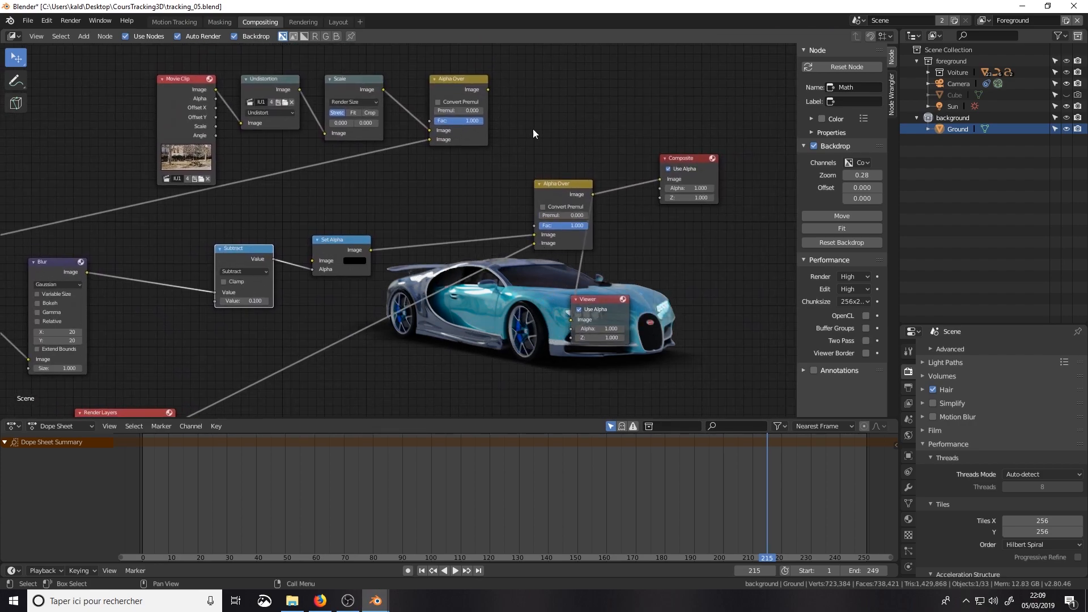
{"action": "left_click_drag", "start_coordinate": [488, 90], "coordinate": [460, 79]}
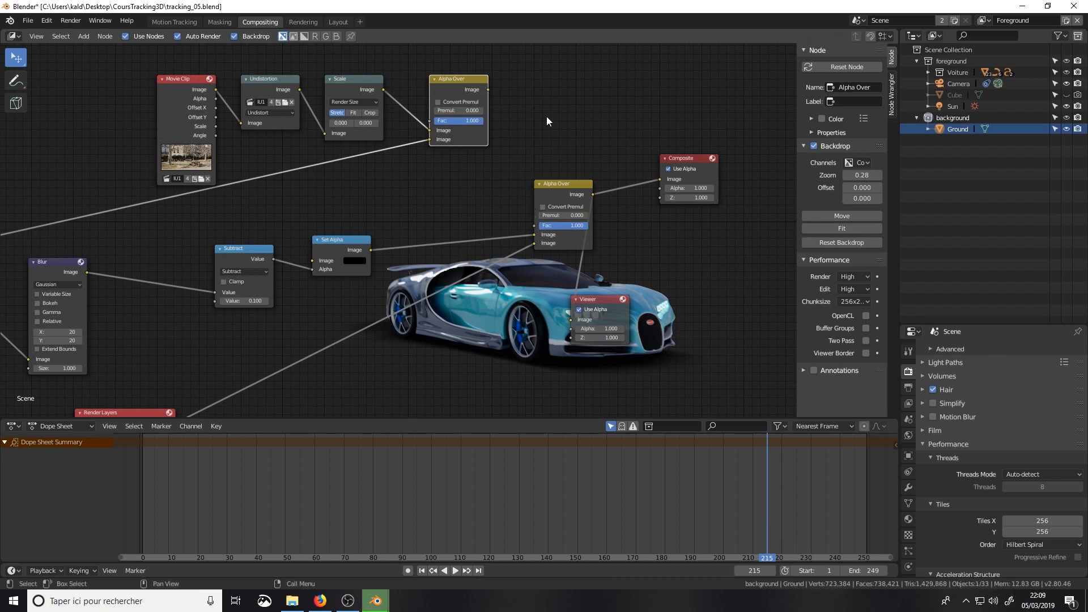
{"action": "mouse_move", "coordinate": [537, 182]}
{"action": "middle_mouse_down"}
{"action": "mouse_move", "coordinate": [554, 193]}
{"action": "mouse_move", "coordinate": [538, 188]}
{"action": "middle_mouse_up"}
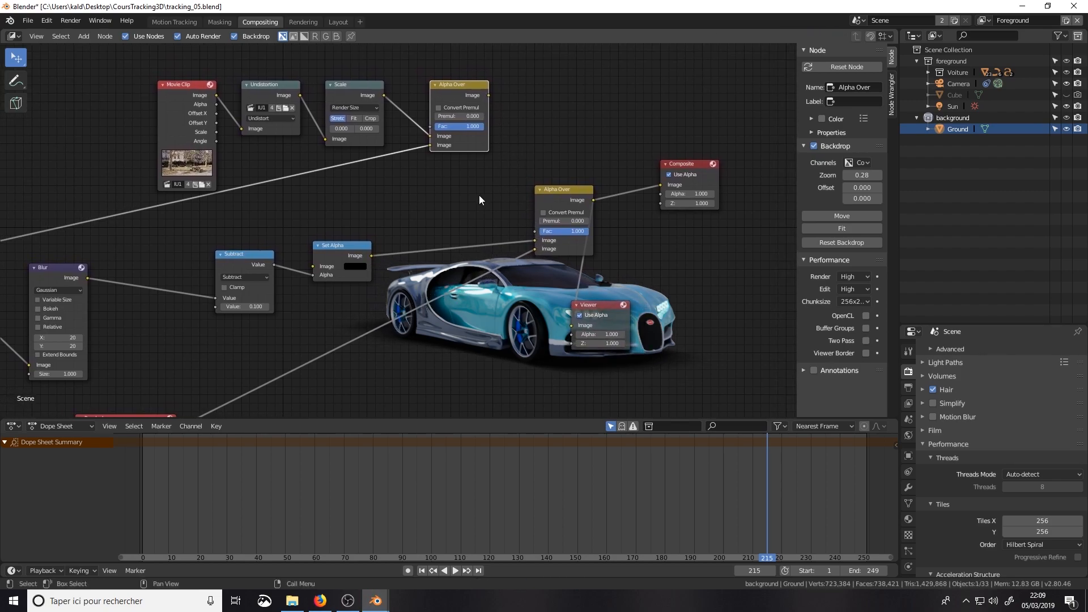
{"action": "middle_click_drag", "start_coordinate": [425, 190], "coordinate": [640, 178]}
{"action": "middle_click_drag", "start_coordinate": [604, 219], "coordinate": [517, 235]}
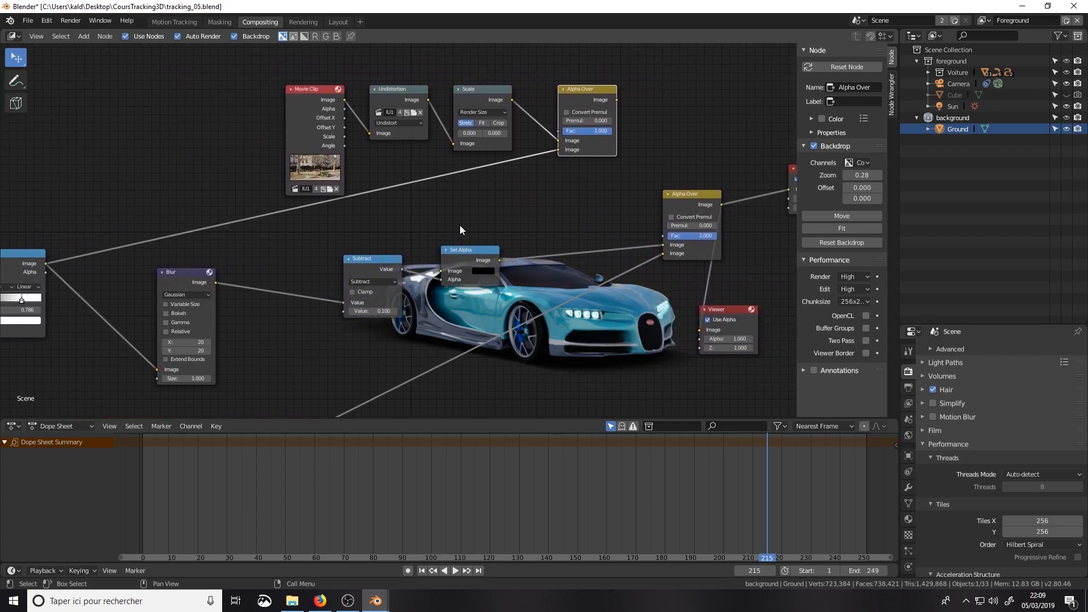
{"action": "middle_click_drag", "start_coordinate": [279, 265], "coordinate": [165, 273]}
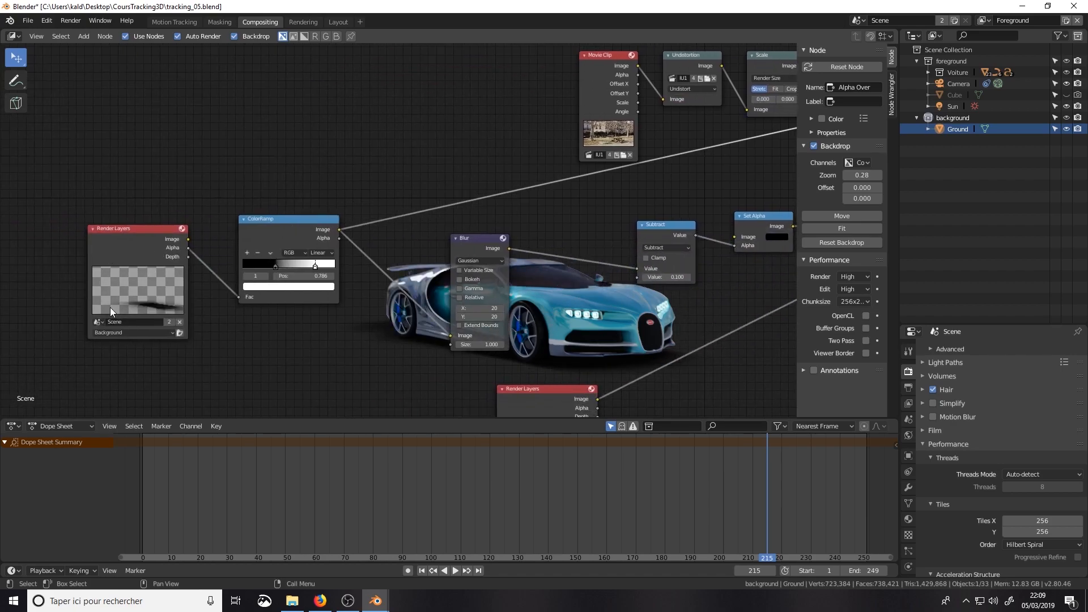
{"action": "left_click", "coordinate": [120, 244]}
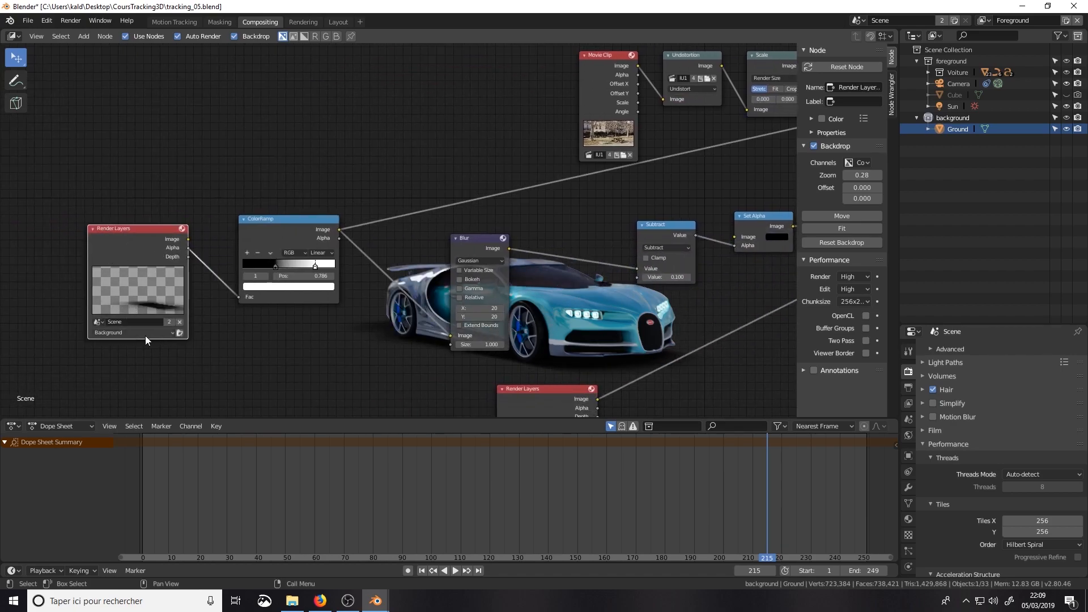
{"action": "middle_click_drag", "start_coordinate": [285, 277], "coordinate": [736, 295]}
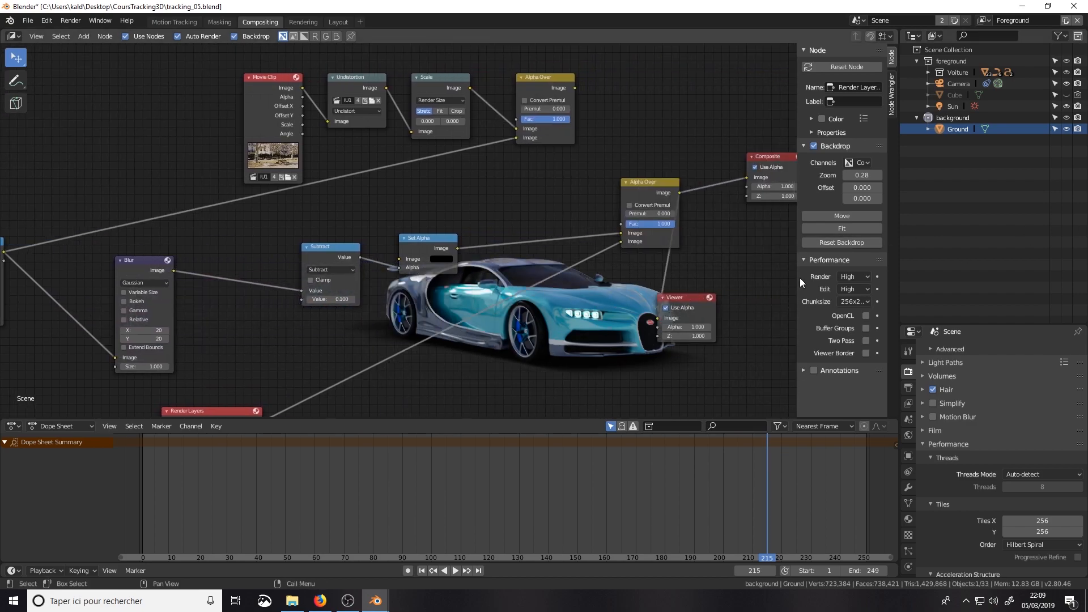
Step: Connect the Set Alpha output to the footage Alpha Over's second Image input and preview that Alpha Over
{"action": "left_click_drag", "start_coordinate": [457, 247], "coordinate": [516, 137]}
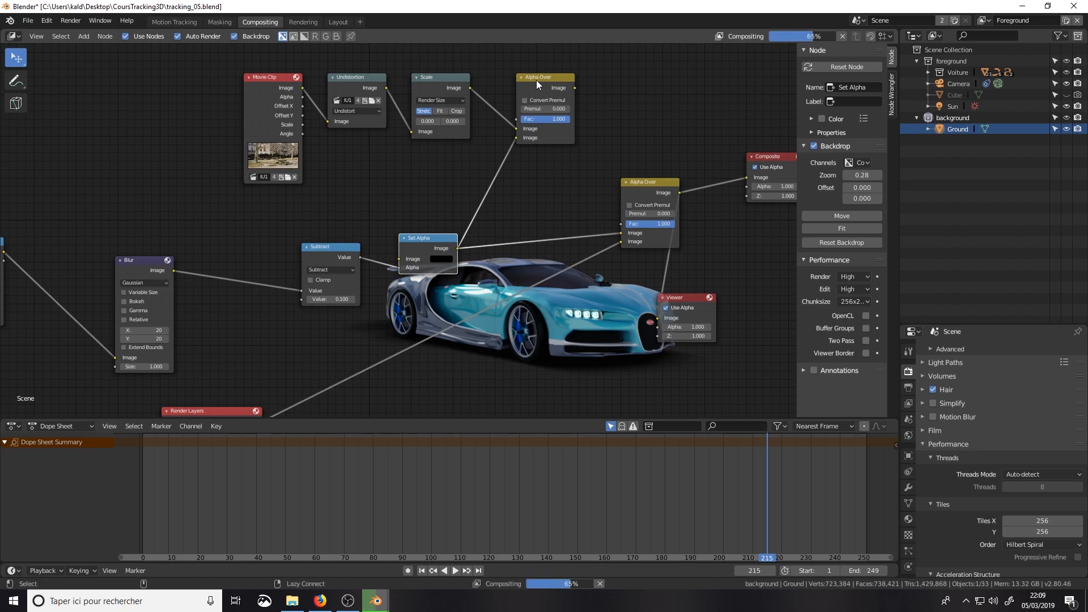
{"action": "left_click", "coordinate": [536, 80], "text": "ctrl+shift"}
{"action": "scroll", "coordinate": [558, 199], "scroll_direction": "down", "scroll_amount": 1}
{"action": "middle_click_drag", "start_coordinate": [513, 206], "coordinate": [439, 213]}
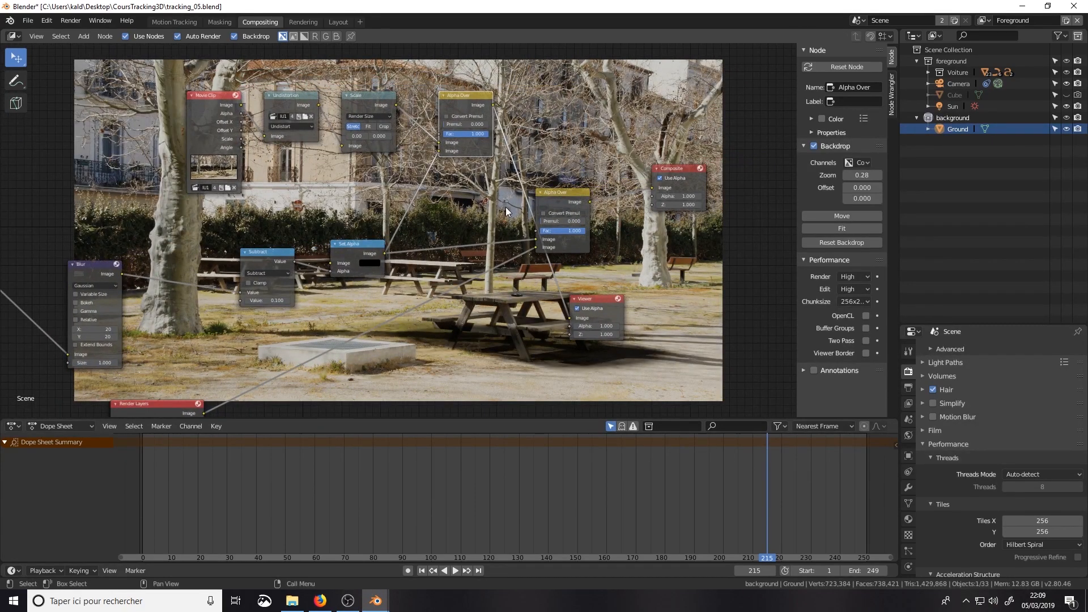
Step: Connect the footage Alpha Over's output to the final Alpha Over's first Image input and move the Set Alpha node slightly up
{"action": "left_click_drag", "start_coordinate": [493, 105], "coordinate": [536, 239]}
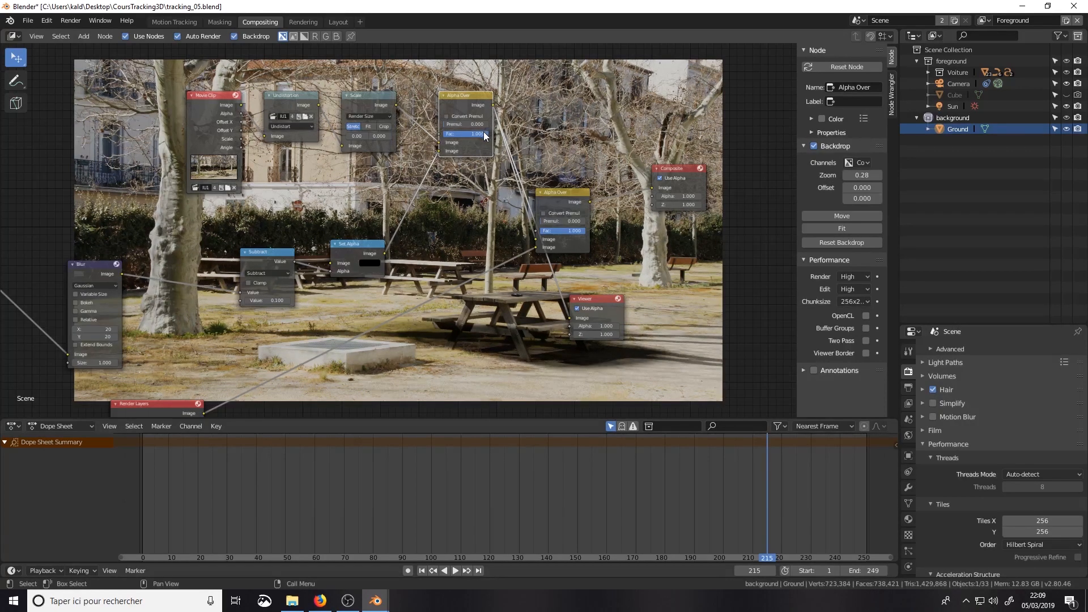
{"action": "scroll", "coordinate": [528, 238], "scroll_direction": "up", "scroll_amount": 1}
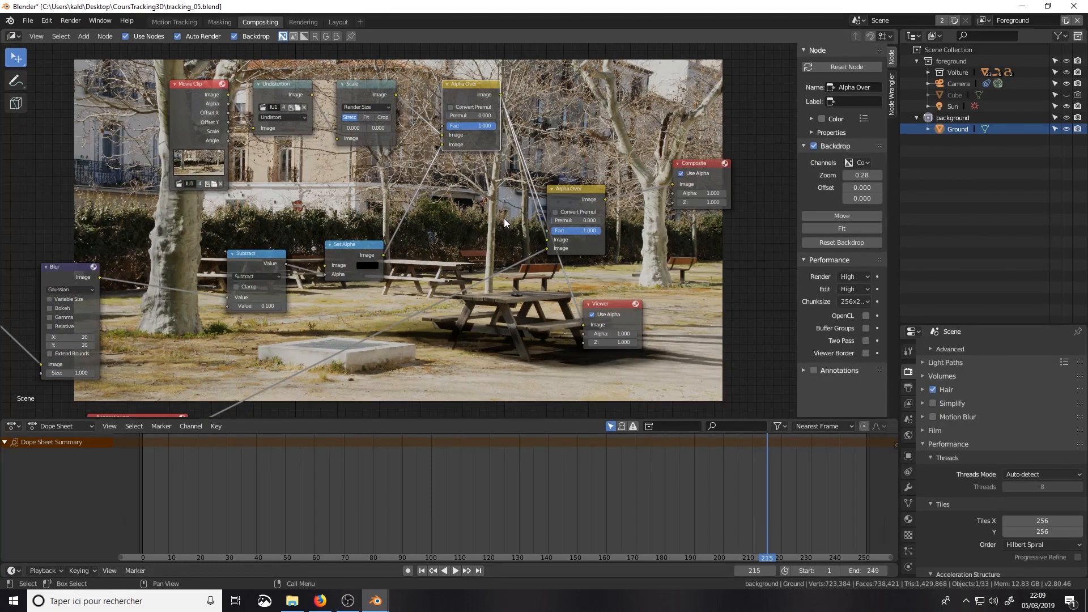
{"action": "left_click_drag", "start_coordinate": [362, 246], "coordinate": [351, 230]}
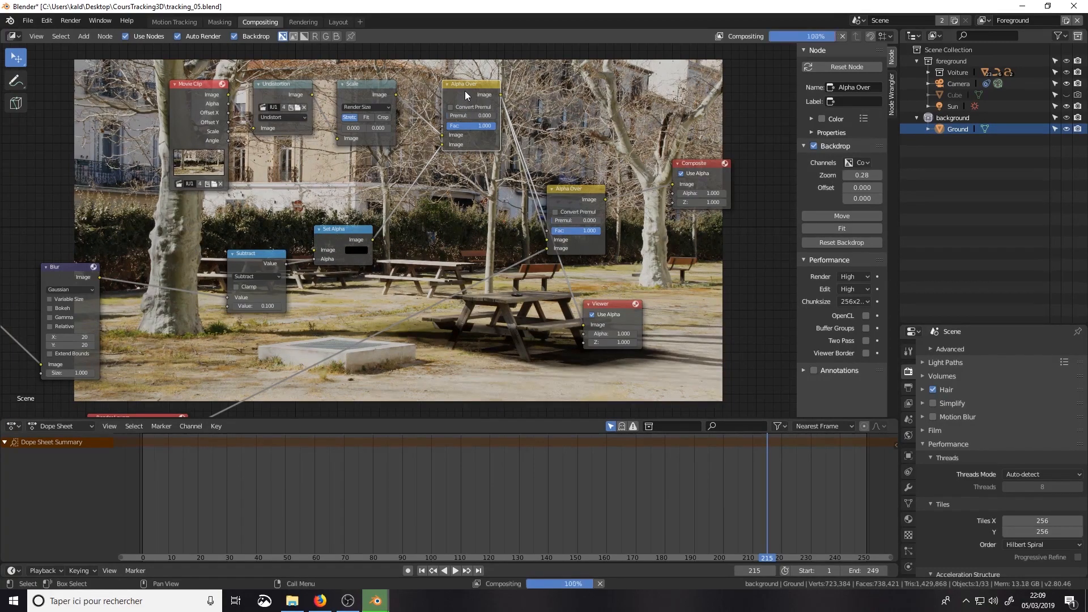
Step: Move the foreground Render Layers node up beneath the Set Alpha node and preview the final Alpha Over
{"action": "left_click_drag", "start_coordinate": [601, 301], "coordinate": [532, 300]}
{"action": "left_click_drag", "start_coordinate": [145, 410], "coordinate": [404, 242]}
{"action": "middle_click_drag", "start_coordinate": [404, 241], "coordinate": [299, 287]}
{"action": "left_click", "coordinate": [536, 121], "text": "ctrl+shift"}
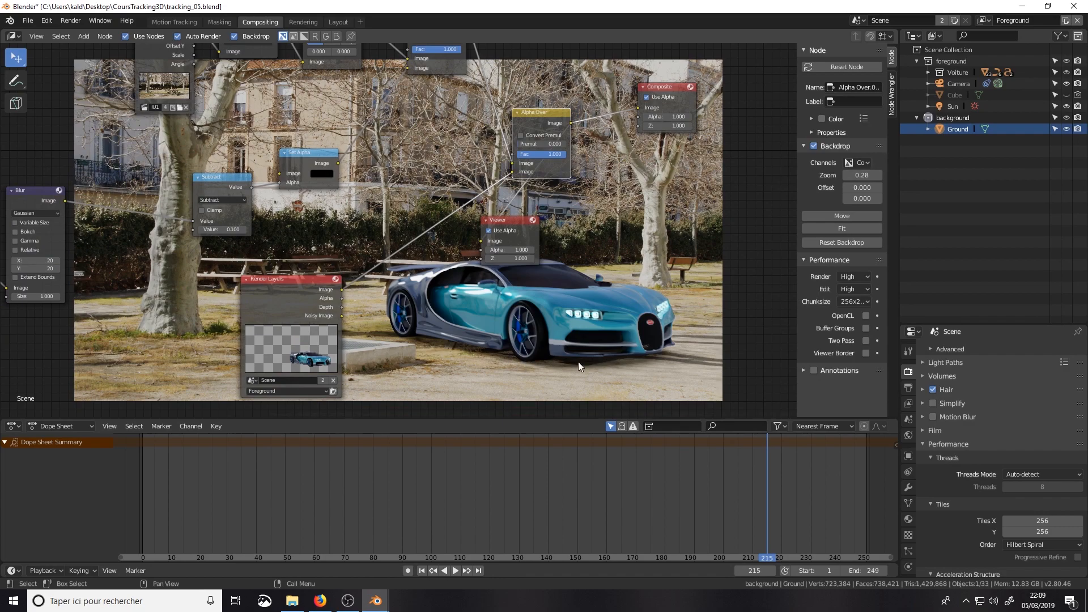
Step: Try a second value of 0 in the Subtract node to compare the shadow over the footage
{"action": "left_click", "coordinate": [236, 229]}
{"action": "type", "text": "1"}
{"action": "key", "text": "BackSpace"}
{"action": "type", "text": "0"}
{"action": "key", "text": "Return"}
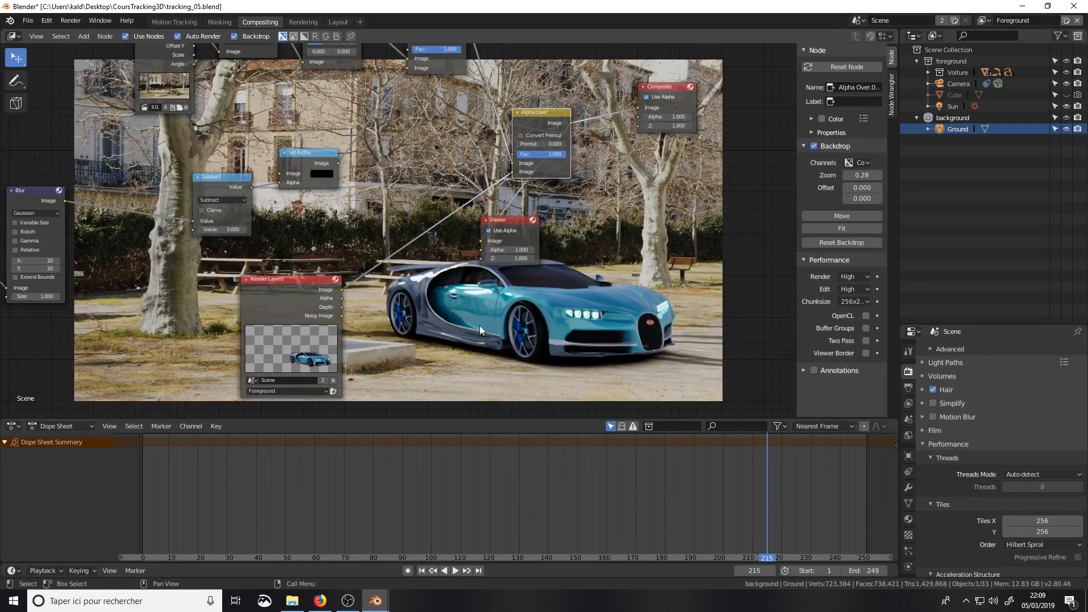
Step: Set the Subtract node's second value to 0.05
{"action": "left_click", "coordinate": [236, 230]}
{"action": "type", "text": "0.05"}
{"action": "key", "text": "Return"}
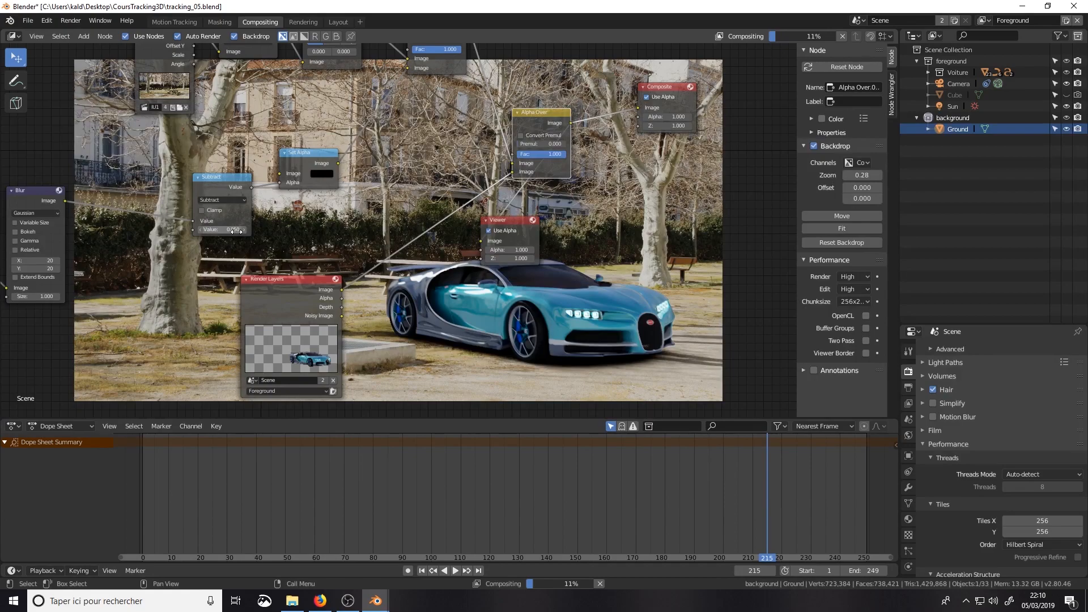
Step: Set the Subtract node's second value to 0
{"action": "left_click", "coordinate": [226, 231]}
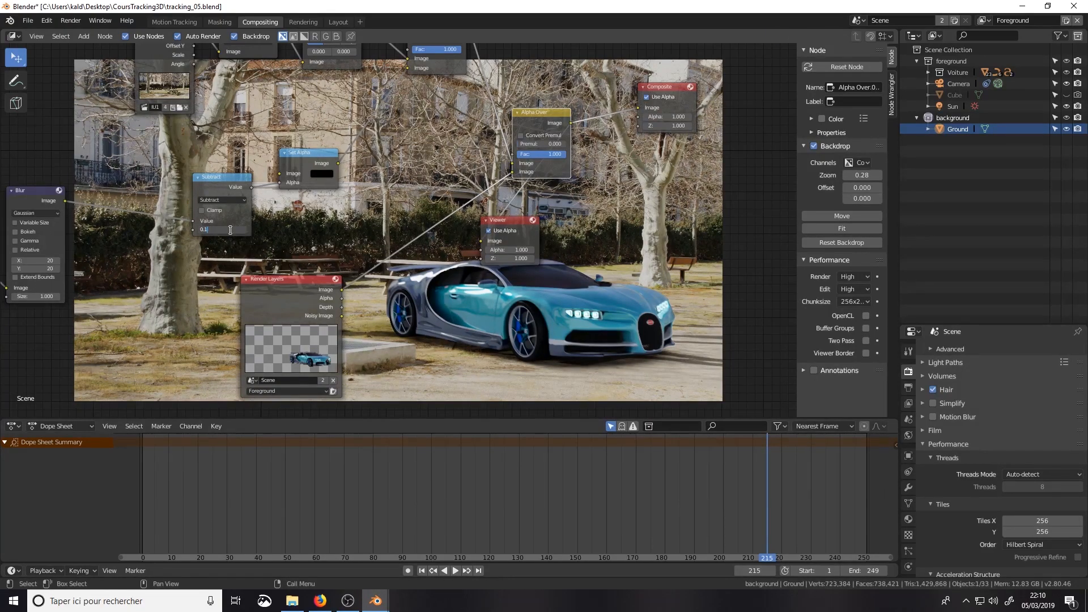
{"action": "key", "text": "Return"}
{"action": "left_click", "coordinate": [232, 229]}
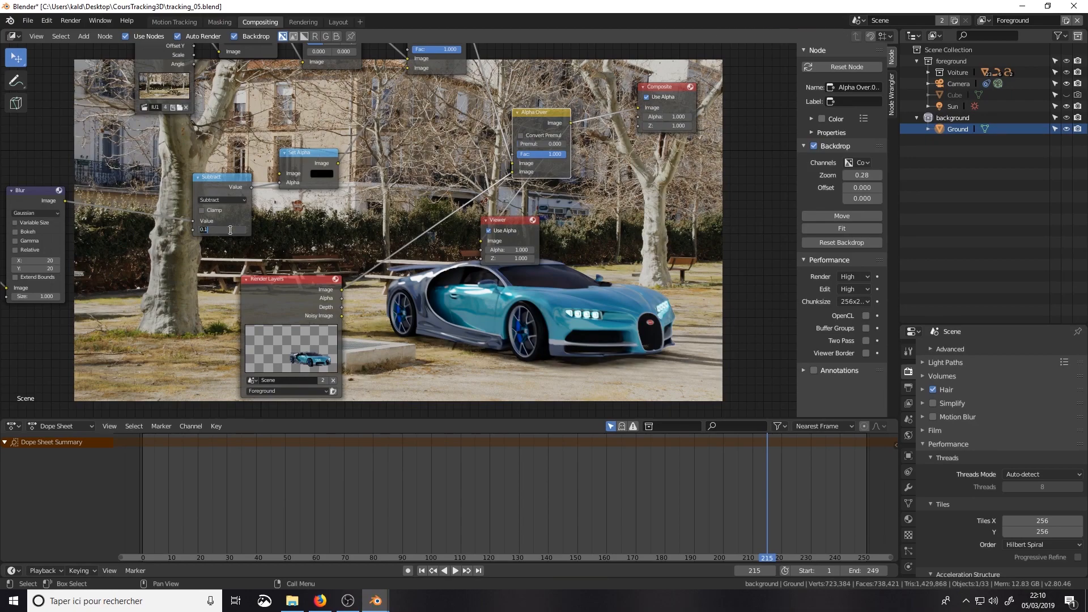
{"action": "key", "text": "BackSpace"}
{"action": "type", "text": "0"}
{"action": "key", "text": "Return"}
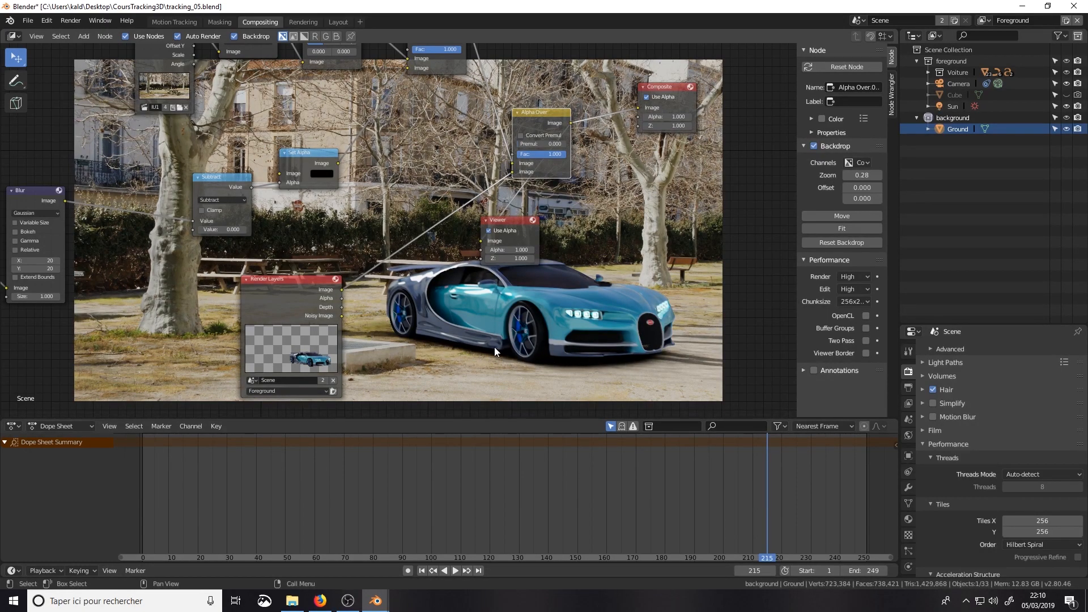
Step: Move the ColorRamp's black stop to about 0.29 and its white stop to about 0.61 to adjust the shadow
{"action": "scroll", "coordinate": [385, 264], "scroll_direction": "down", "scroll_amount": 1}
{"action": "middle_click_drag", "start_coordinate": [384, 264], "coordinate": [639, 261]}
{"action": "left_click_drag", "start_coordinate": [206, 216], "coordinate": [199, 217]}
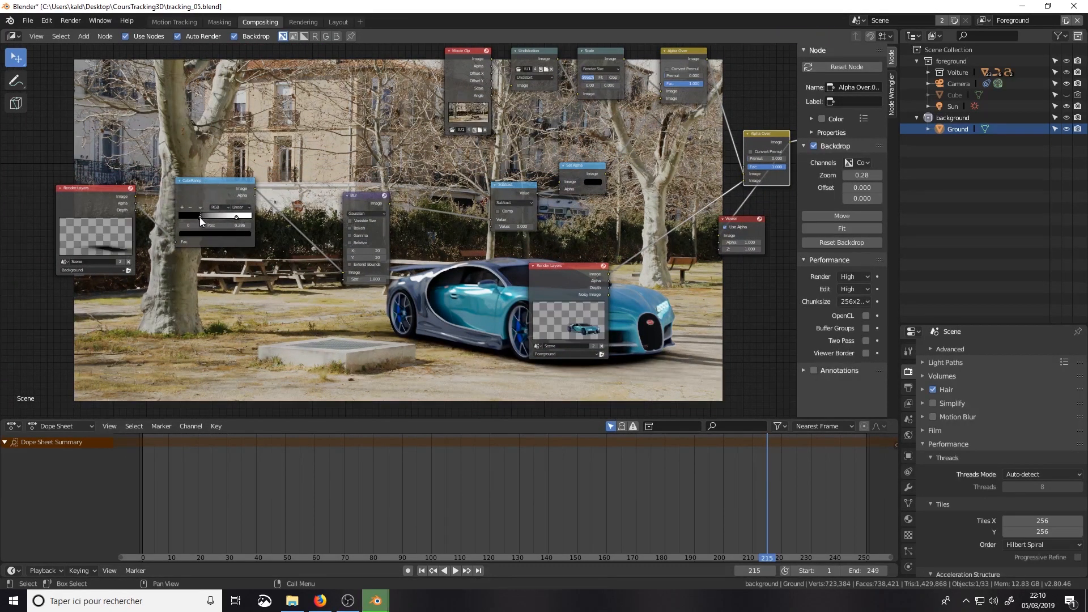
{"action": "left_click_drag", "start_coordinate": [222, 217], "coordinate": [223, 217]}
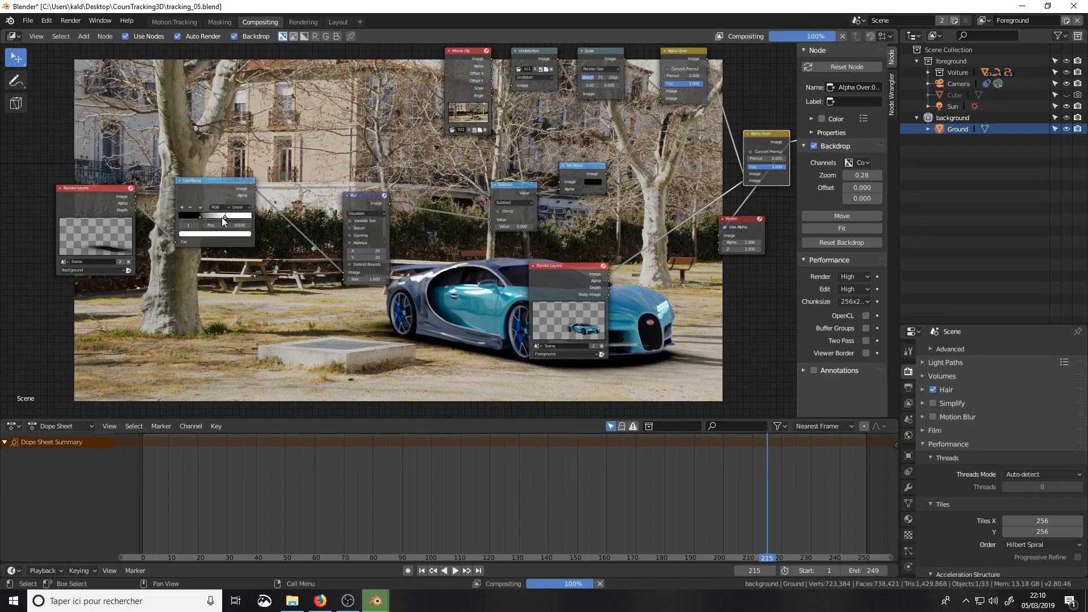
{"action": "left_click_drag", "start_coordinate": [222, 217], "coordinate": [220, 218]}
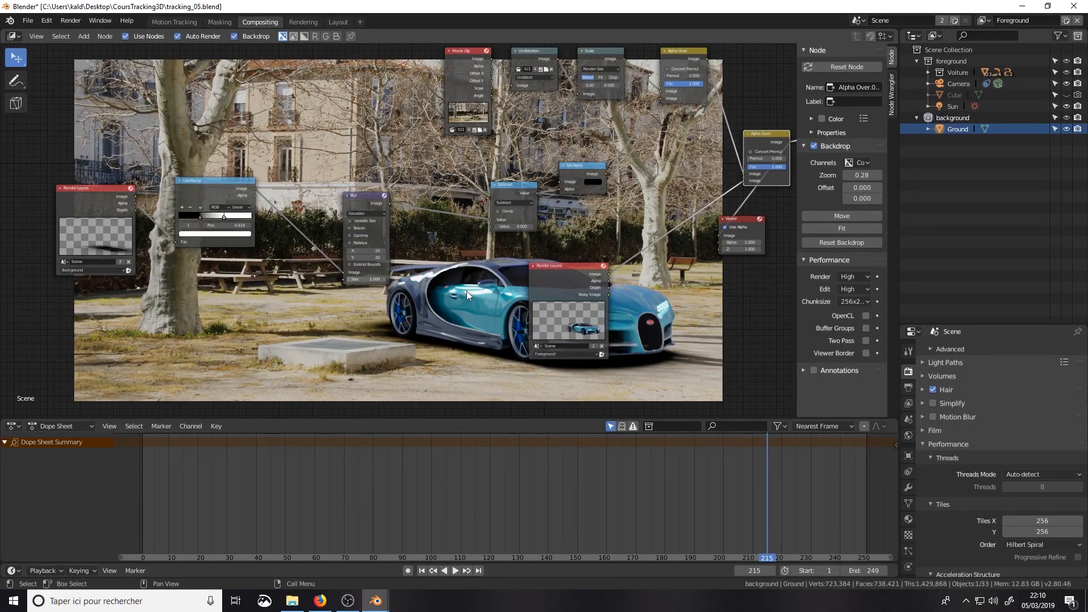
Step: Move the foreground Render Layers node down and further back to free space along its link to the final Alpha Over
{"action": "key", "text": "Home"}
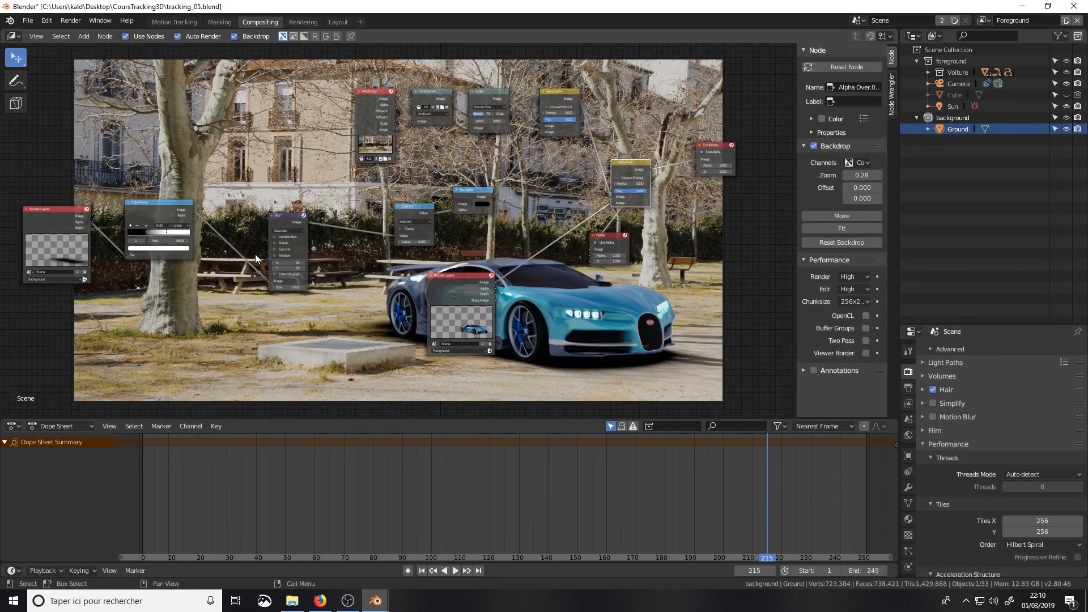
{"action": "scroll", "coordinate": [557, 314], "scroll_direction": "down", "scroll_amount": 1}
{"action": "middle_click_drag", "start_coordinate": [556, 314], "coordinate": [469, 304]}
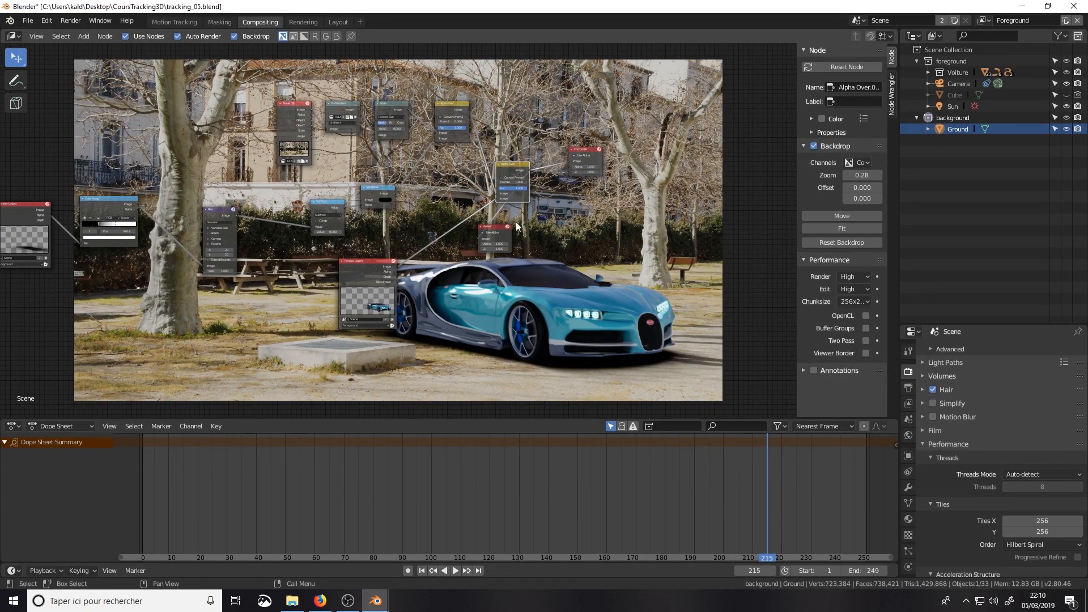
{"action": "left_click_drag", "start_coordinate": [376, 263], "coordinate": [188, 344]}
{"action": "scroll", "coordinate": [363, 295], "scroll_direction": "up", "scroll_amount": 1}
{"action": "scroll", "coordinate": [356, 315], "scroll_direction": "up", "scroll_amount": 1}
{"action": "middle_click_drag", "start_coordinate": [328, 346], "coordinate": [425, 264]}
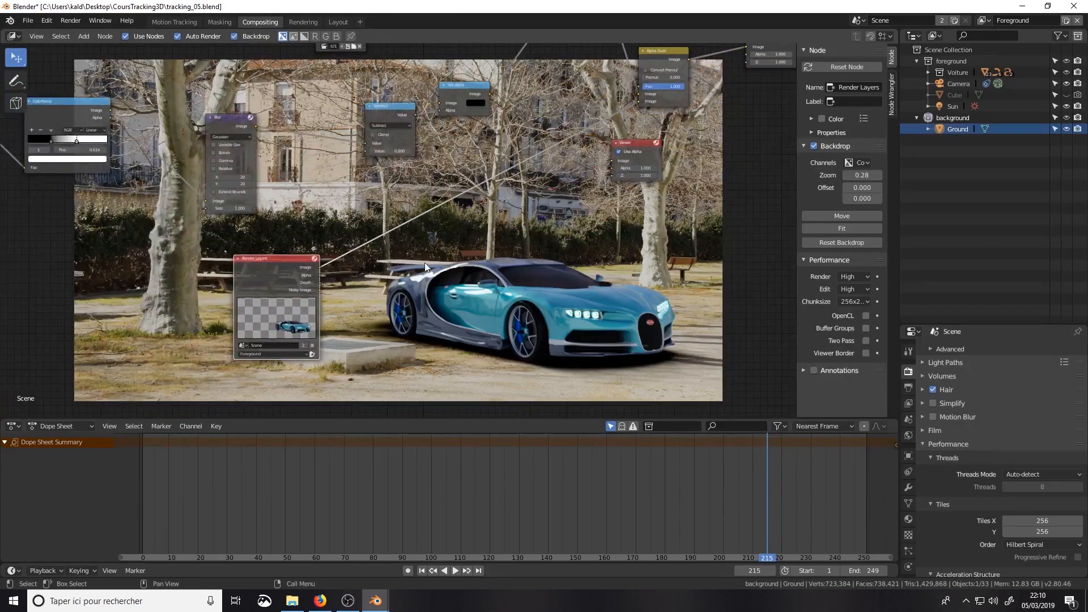
{"action": "key", "text": "shift+a"}
{"action": "mouse_move", "coordinate": [384, 291]}
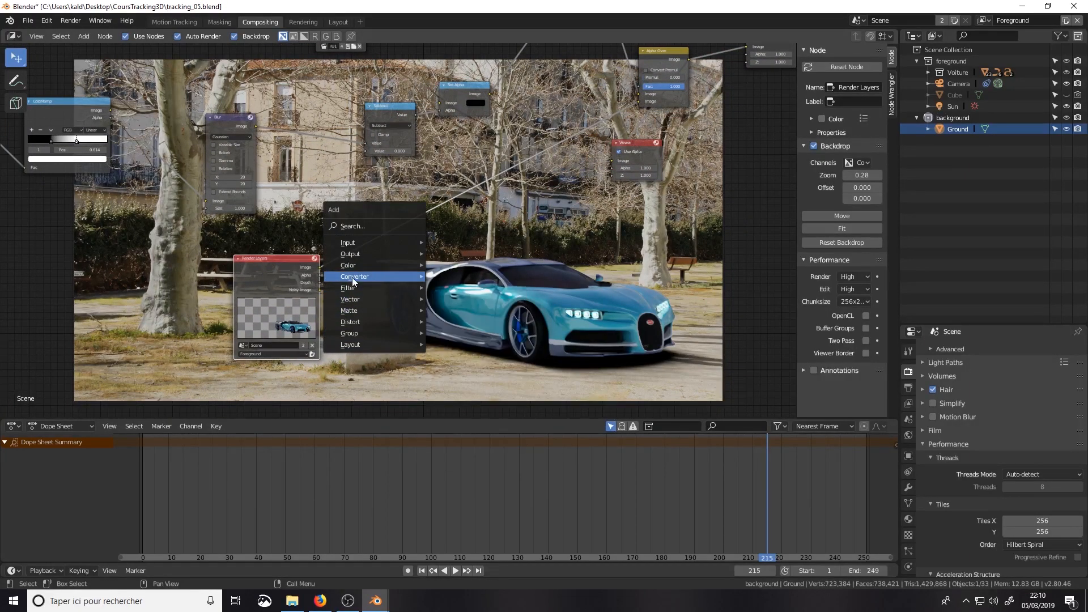
{"action": "mouse_move", "coordinate": [356, 264]}
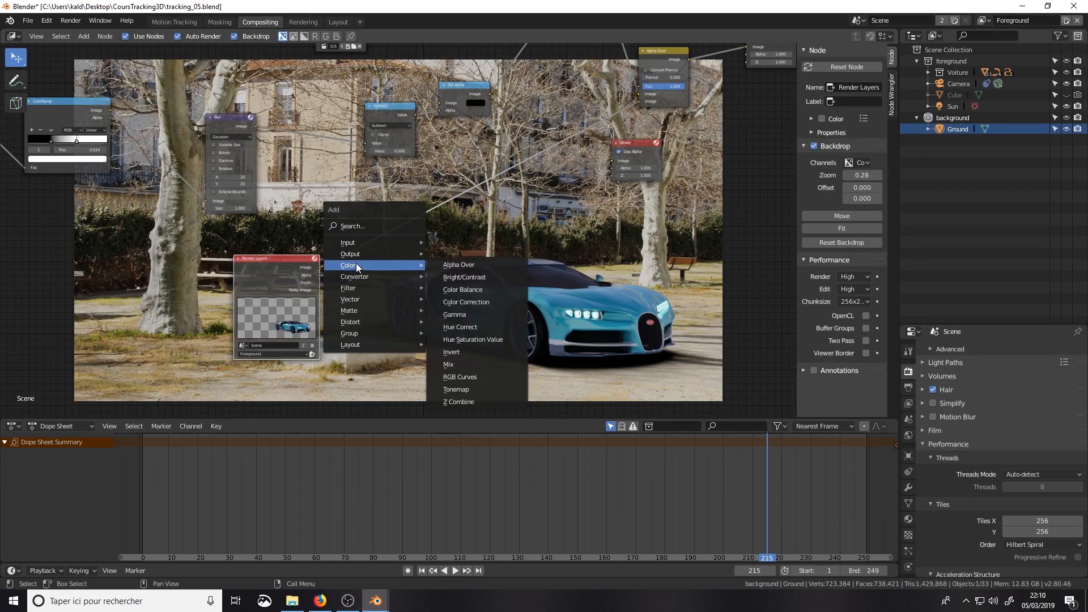
{"action": "left_click", "coordinate": [466, 327]}
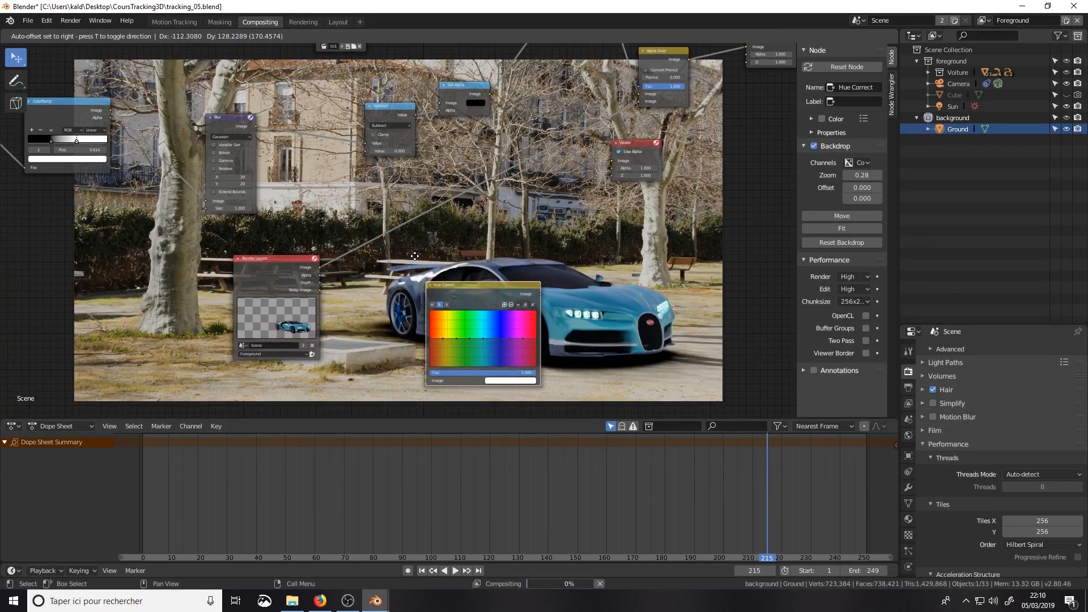
{"action": "left_click", "coordinate": [400, 229]}
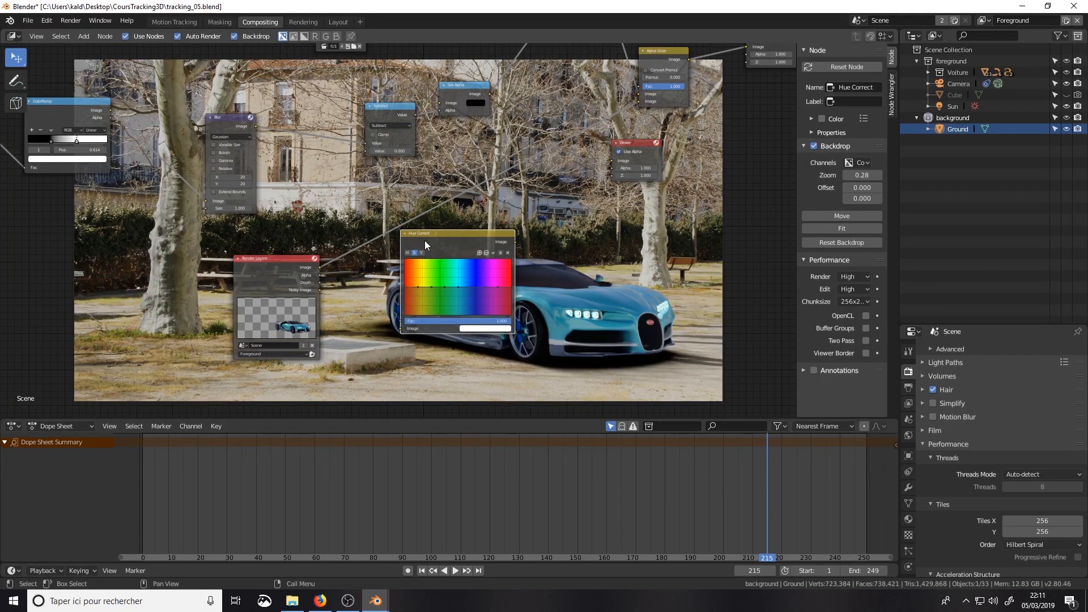
{"action": "key", "text": "Delete"}
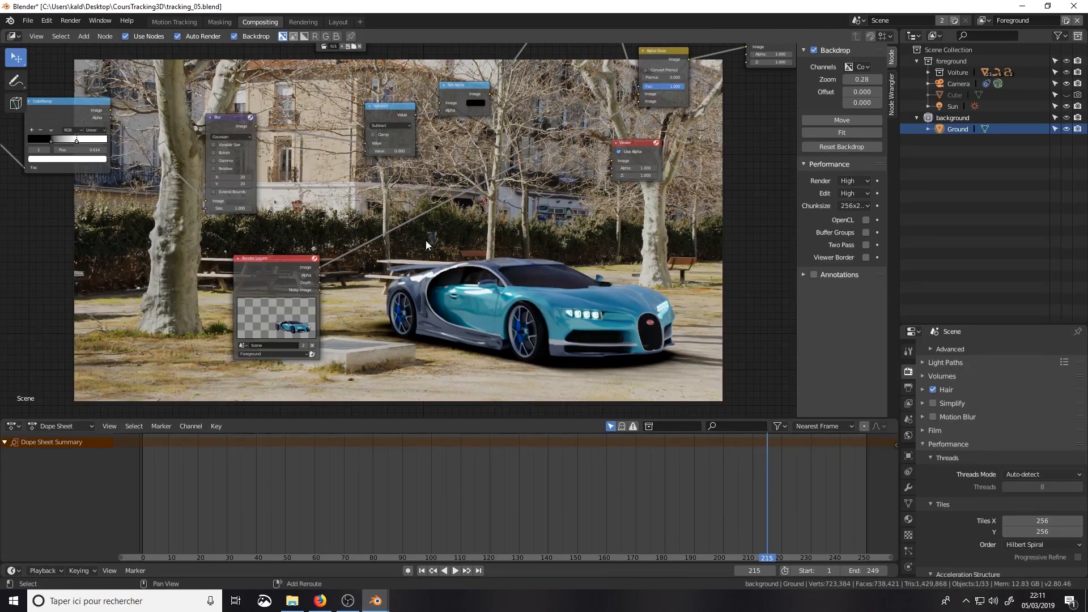
Step: Insert a Hue Saturation Value node between the foreground Render Layers and the final Alpha Over and set its Hue to about 0.94
{"action": "key", "text": "shift+a"}
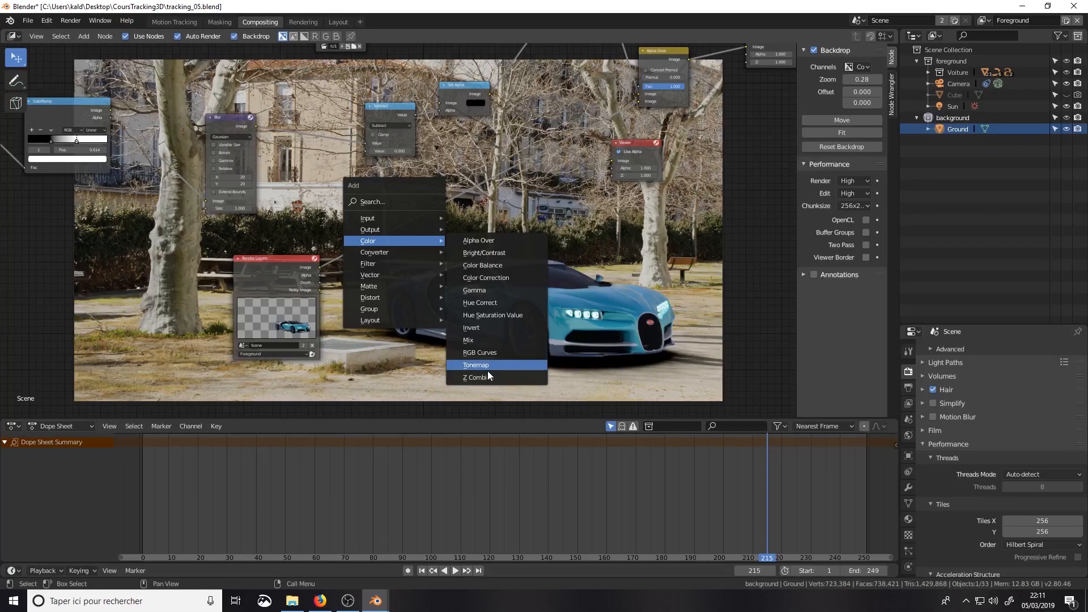
{"action": "left_click", "coordinate": [487, 315]}
{"action": "left_click", "coordinate": [394, 218]}
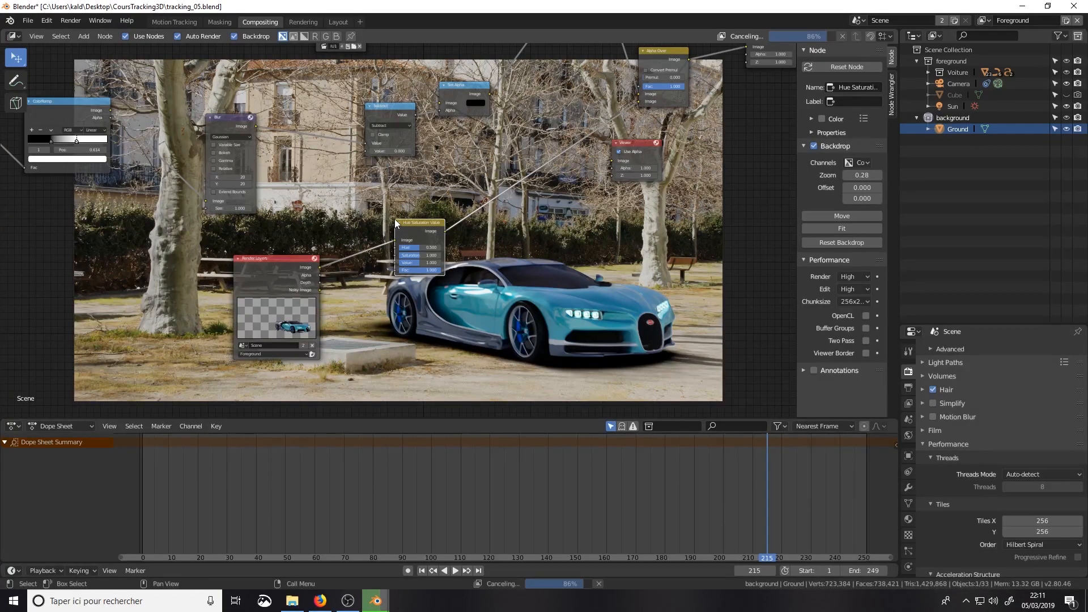
{"action": "scroll", "coordinate": [425, 280], "scroll_direction": "up", "scroll_amount": 1}
{"action": "middle_click_drag", "start_coordinate": [425, 280], "coordinate": [359, 271]}
{"action": "left_click_drag", "start_coordinate": [355, 261], "coordinate": [387, 261]}
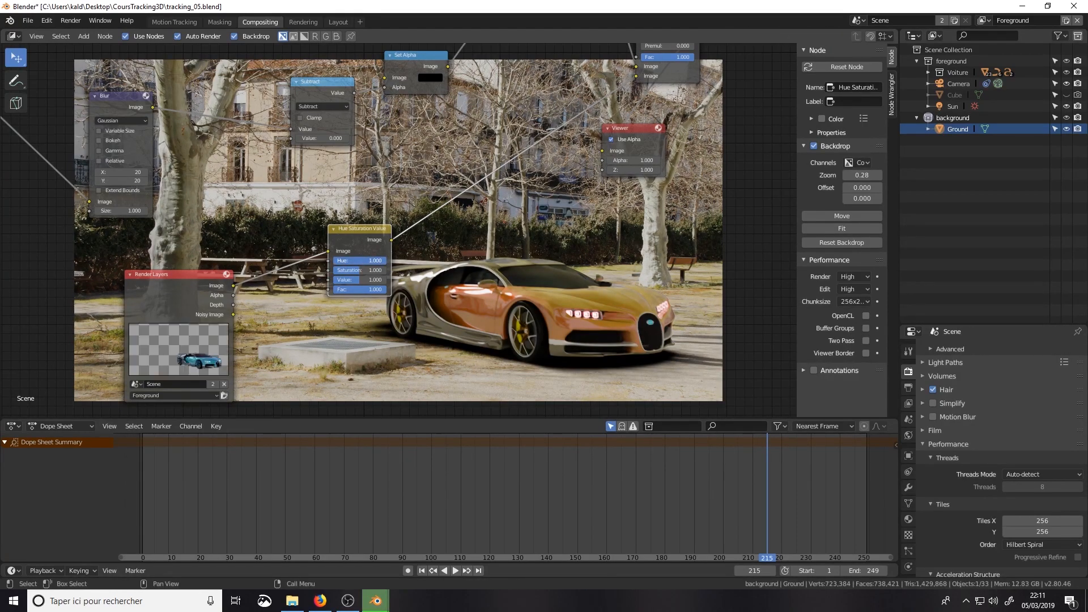
{"action": "left_click_drag", "start_coordinate": [386, 261], "coordinate": [382, 261]}
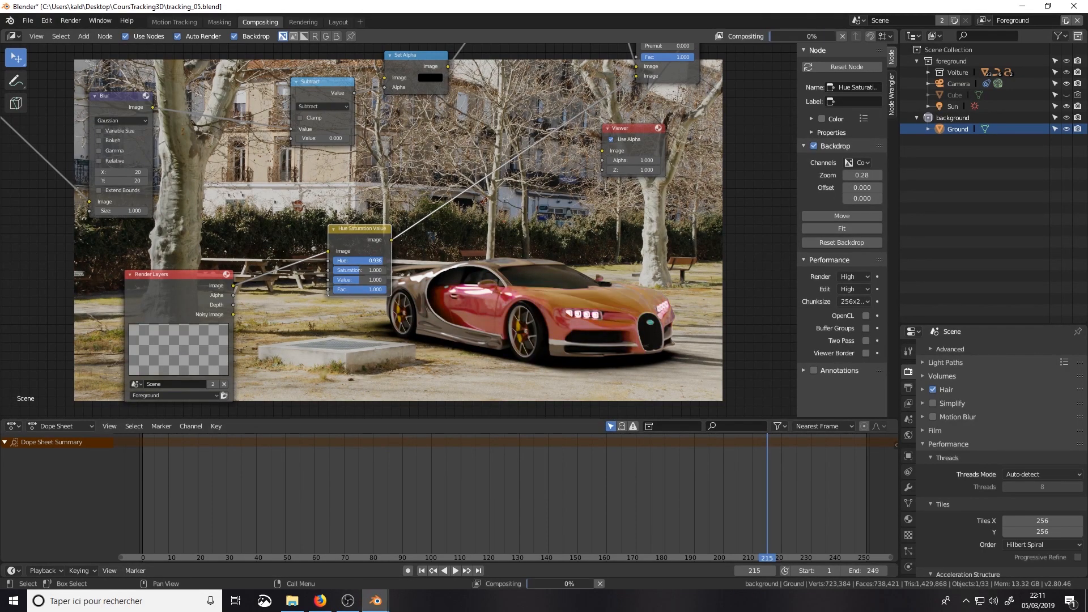
Step: Move the Composite node further away from the final Alpha Over to leave a gap between them
{"action": "scroll", "coordinate": [595, 307], "scroll_direction": "down", "scroll_amount": 1}
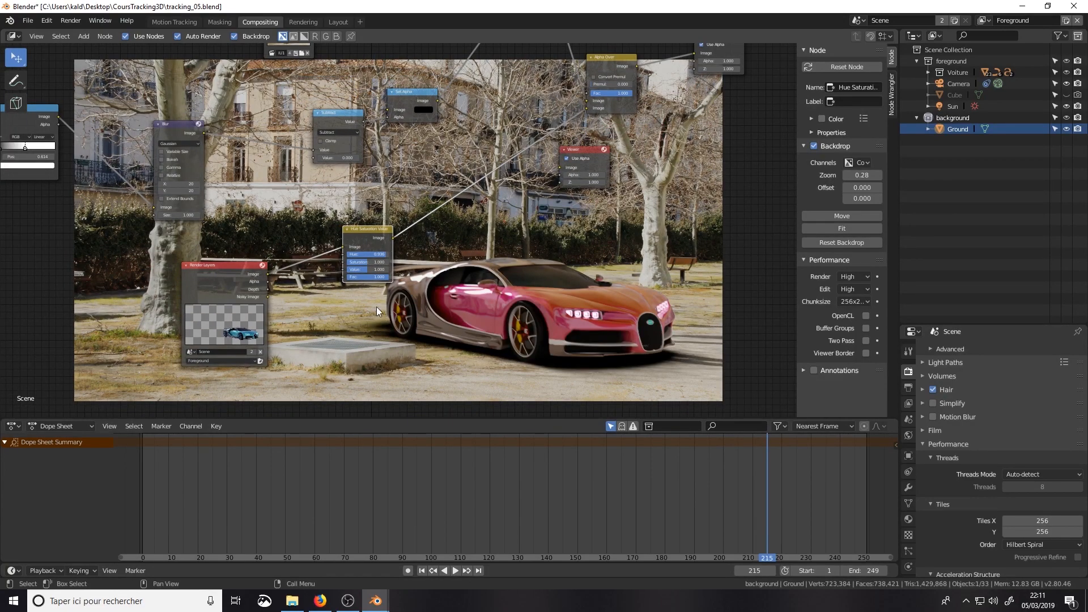
{"action": "scroll", "coordinate": [550, 223], "scroll_direction": "down", "scroll_amount": 4}
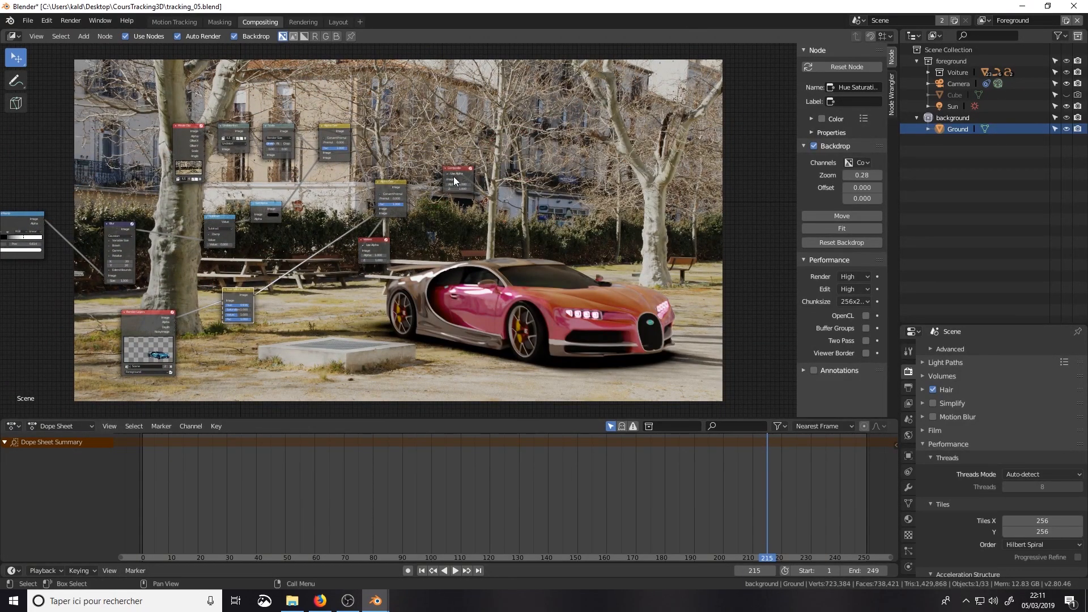
{"action": "left_click_drag", "start_coordinate": [454, 175], "coordinate": [560, 176]}
{"action": "scroll", "coordinate": [481, 215], "scroll_direction": "up", "scroll_amount": 2}
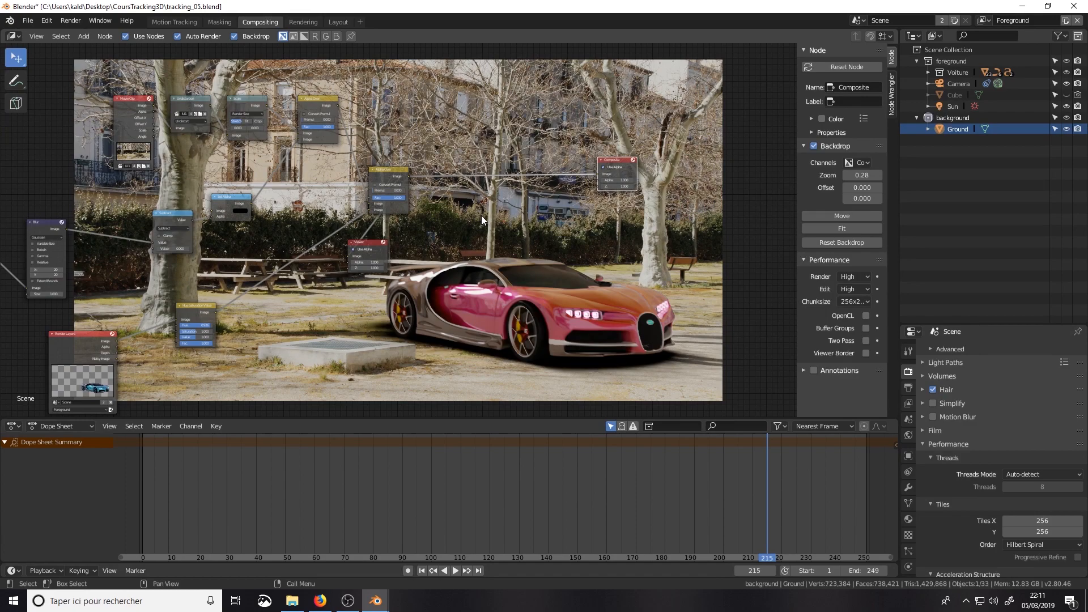
{"action": "key", "text": "shift+a"}
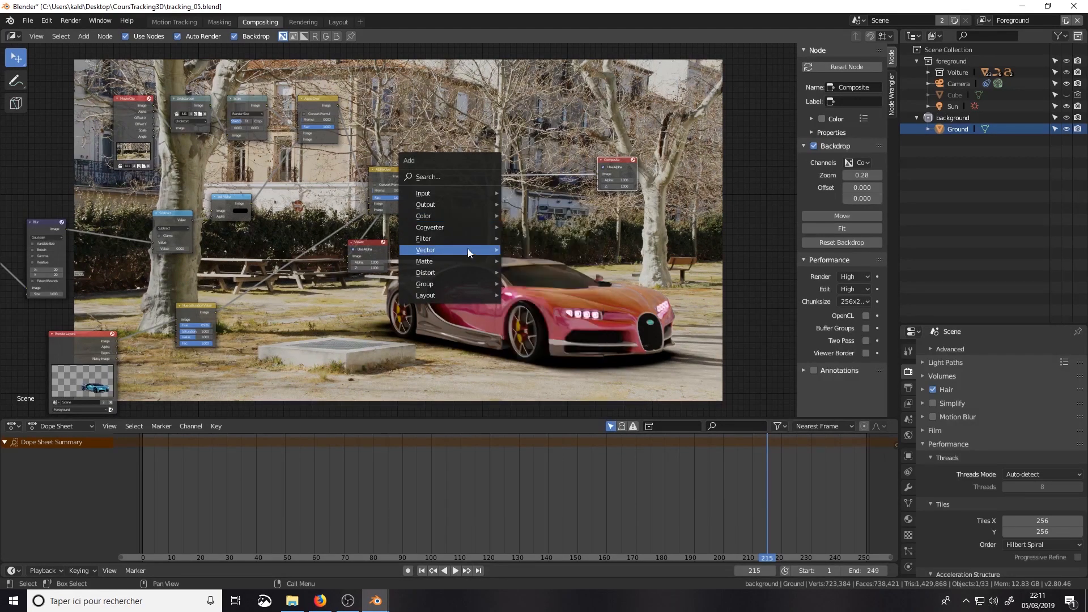
{"action": "mouse_move", "coordinate": [453, 263]}
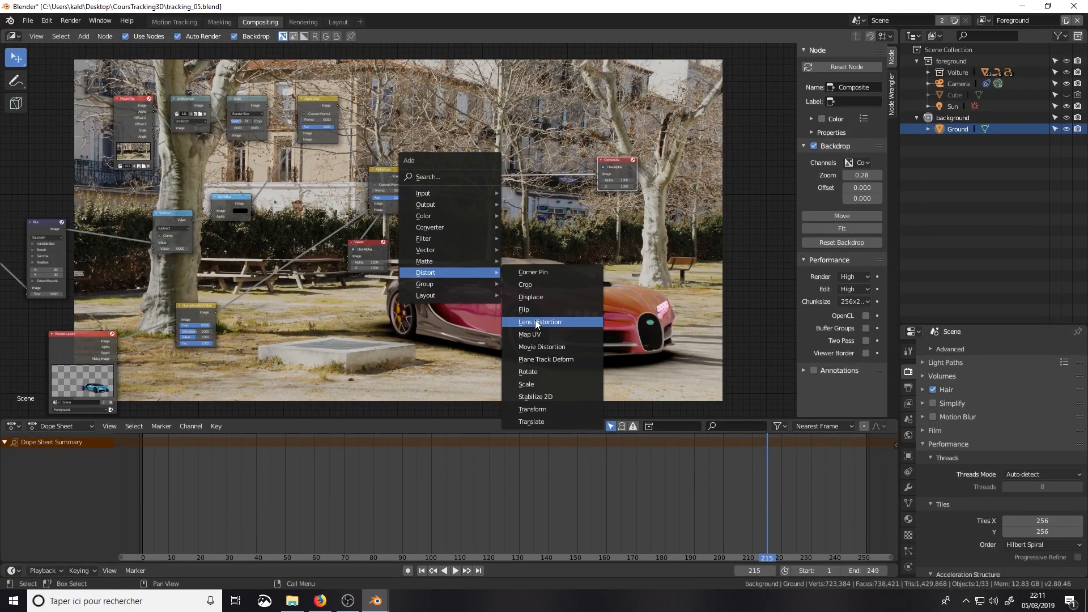
{"action": "mouse_move", "coordinate": [459, 215]}
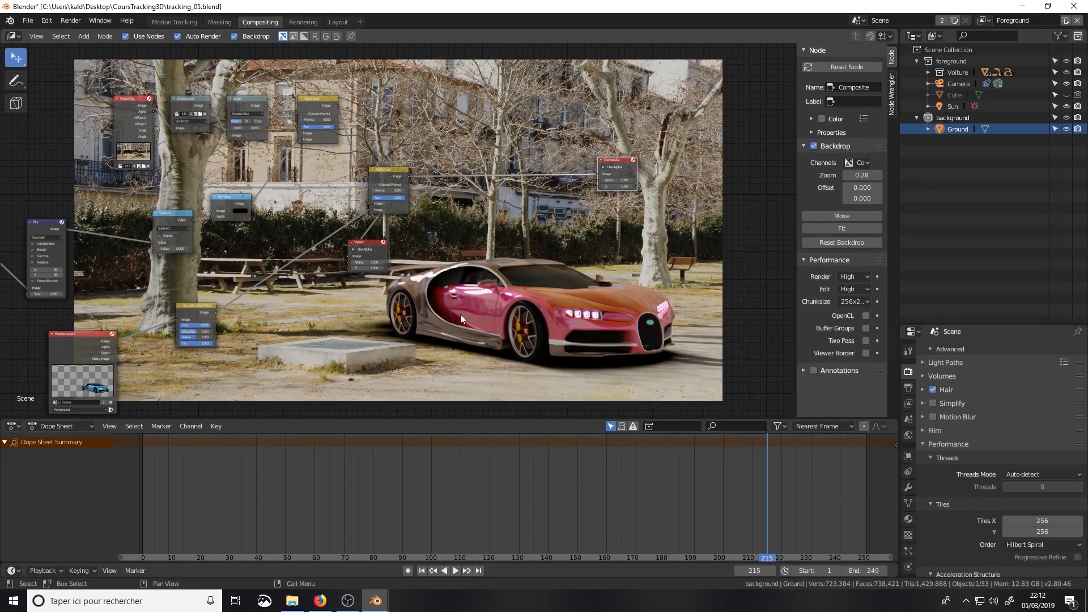
{"action": "scroll", "coordinate": [396, 226], "scroll_direction": "down", "scroll_amount": 1}
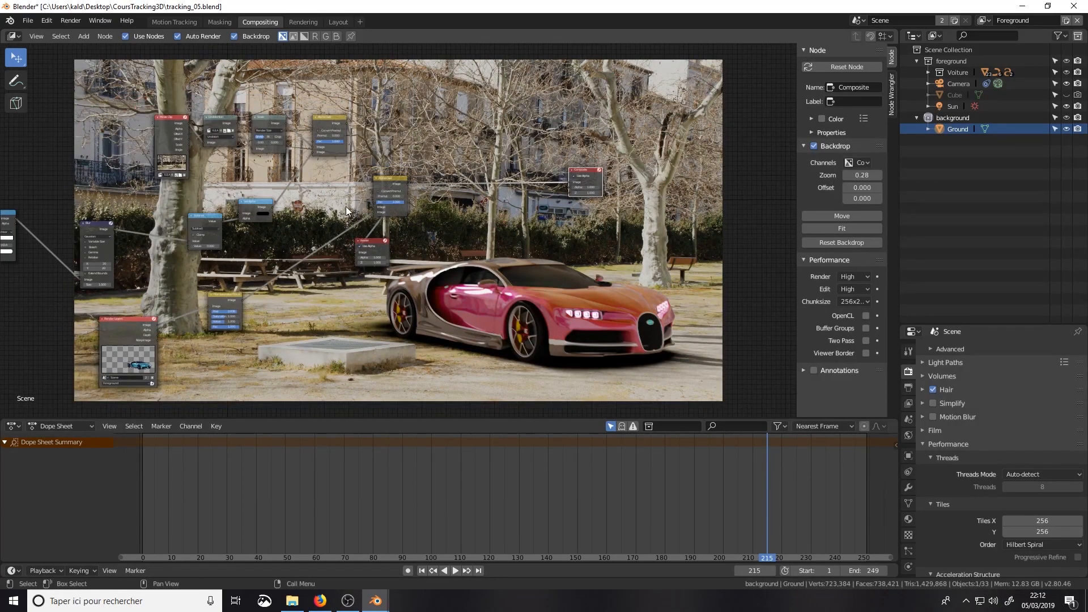
{"action": "middle_click_drag", "start_coordinate": [349, 207], "coordinate": [430, 190]}
{"action": "middle_click_drag", "start_coordinate": [286, 224], "coordinate": [407, 227]}
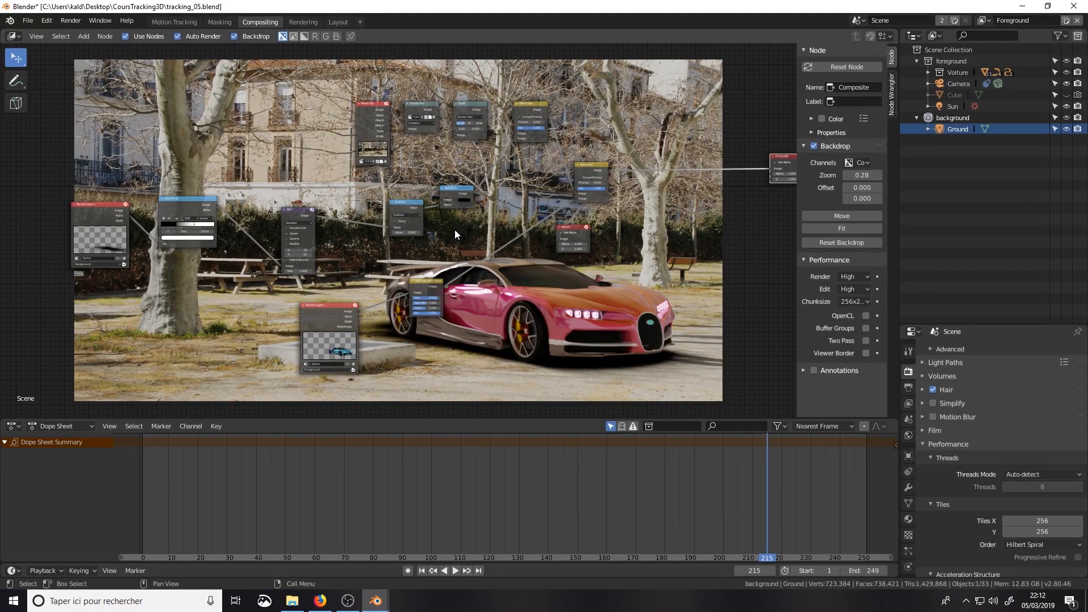
{"action": "scroll", "coordinate": [450, 233], "scroll_direction": "down", "scroll_amount": 2}
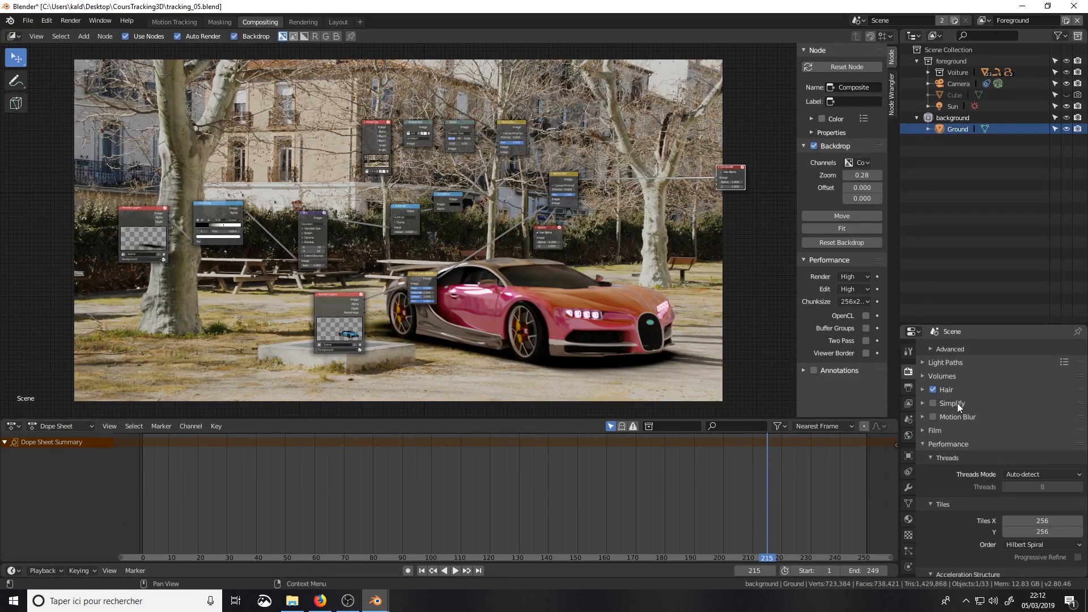
Step: Review the render and output settings, including resolution, frame range, output path, file format and color depth
{"action": "scroll", "coordinate": [955, 409], "scroll_direction": "up", "scroll_amount": 5}
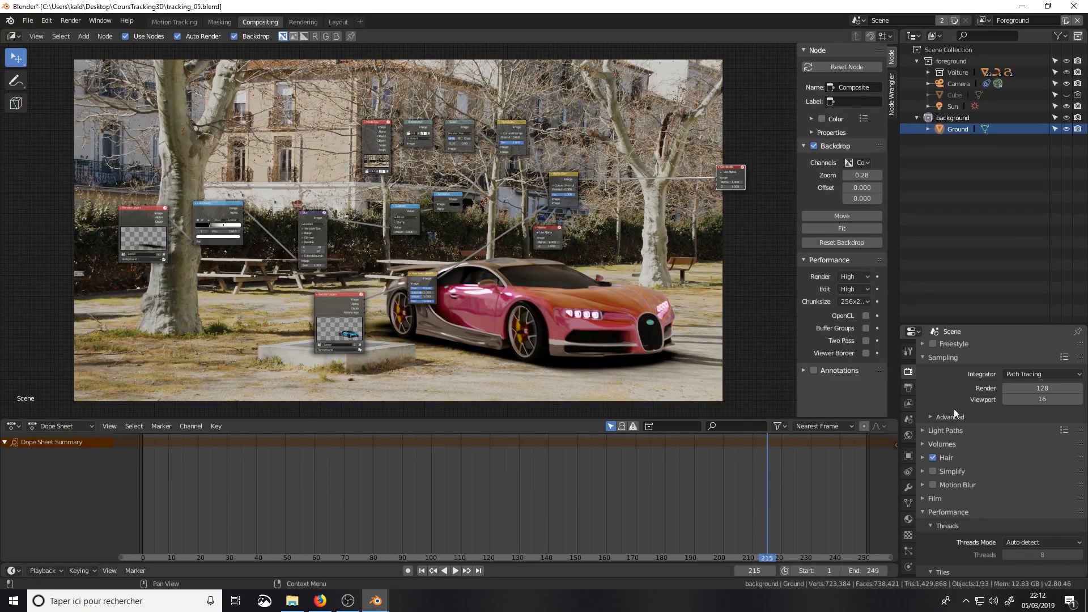
{"action": "left_click", "coordinate": [906, 390]}
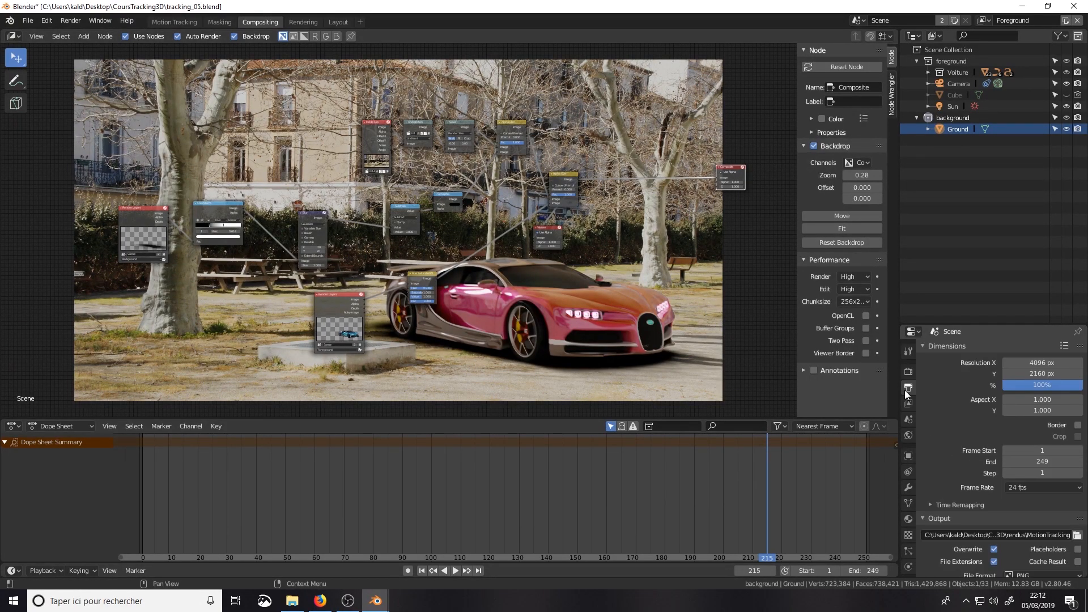
{"action": "scroll", "coordinate": [964, 431], "scroll_direction": "down", "scroll_amount": 3}
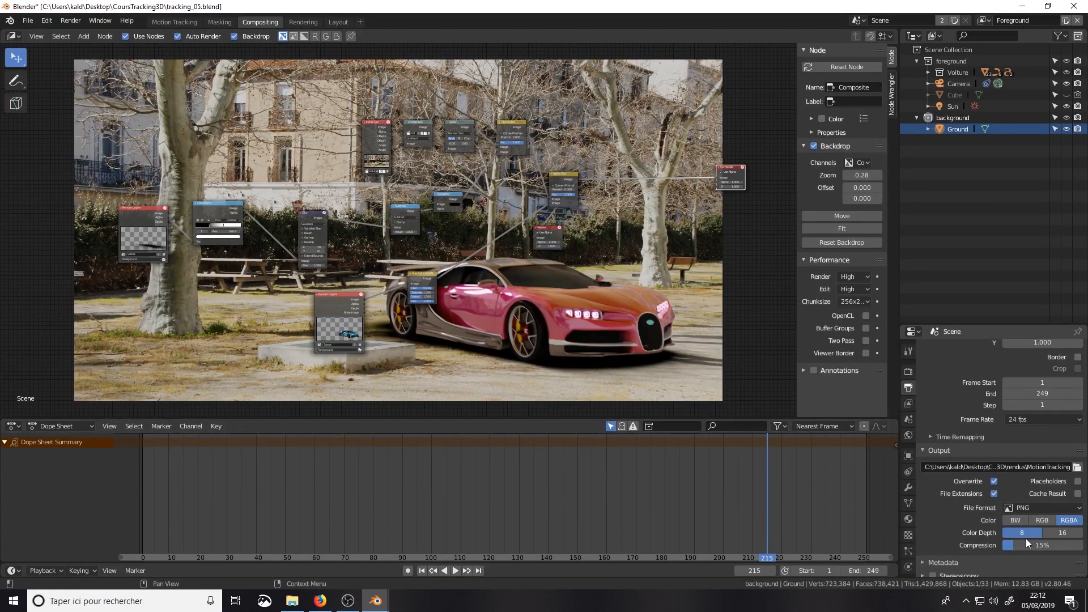
{"action": "scroll", "coordinate": [995, 503], "scroll_direction": "down", "scroll_amount": 1}
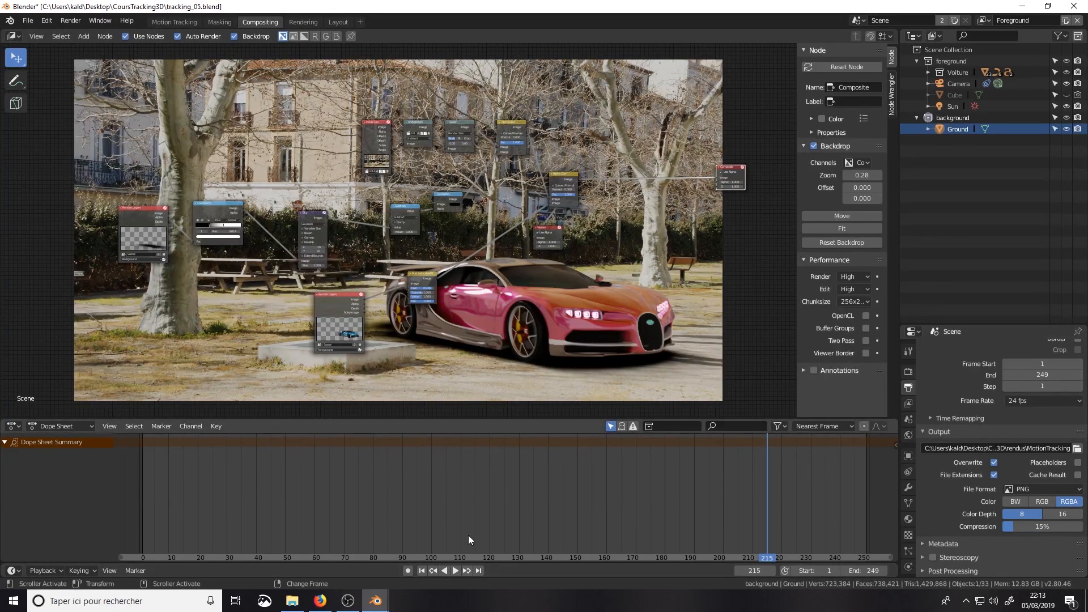
Step: Go to frame 1 and try rendering the full animation
{"action": "left_click", "coordinate": [422, 571]}
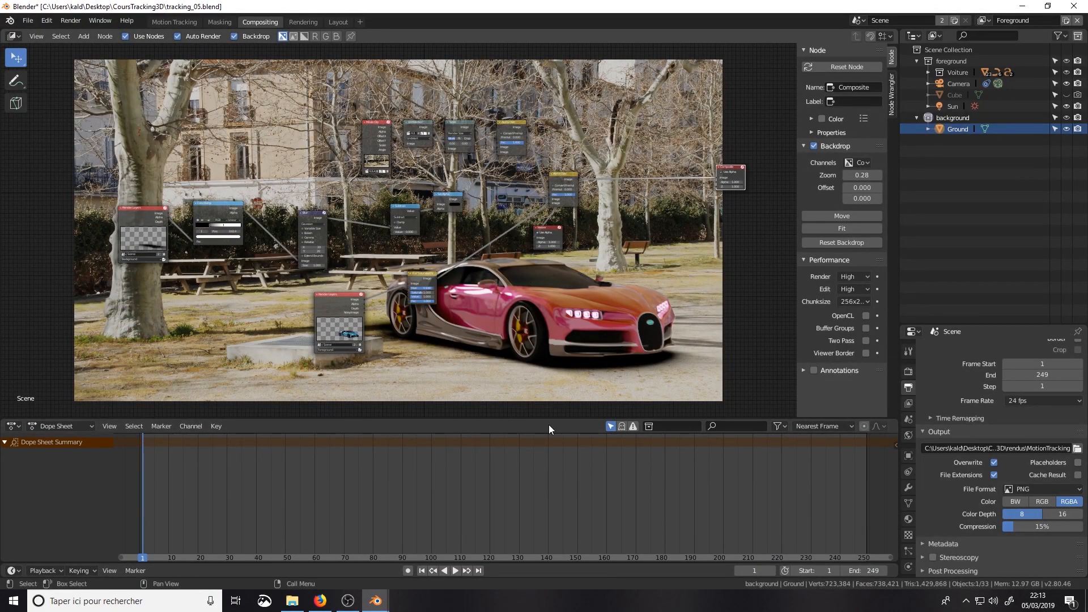
{"action": "key", "text": "ctrl+F12"}
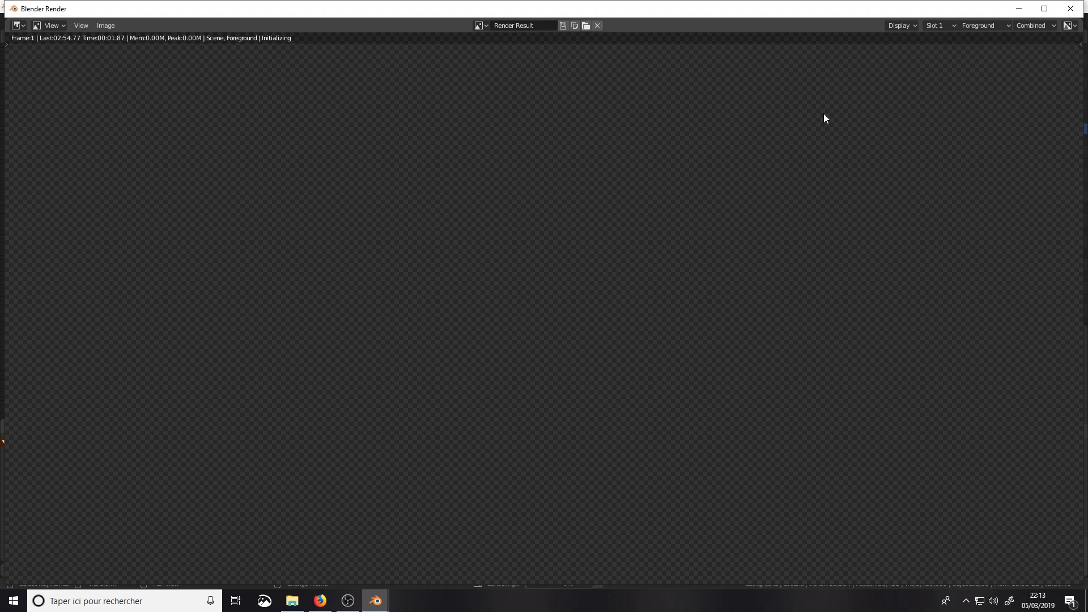
{"action": "key", "text": "Escape"}
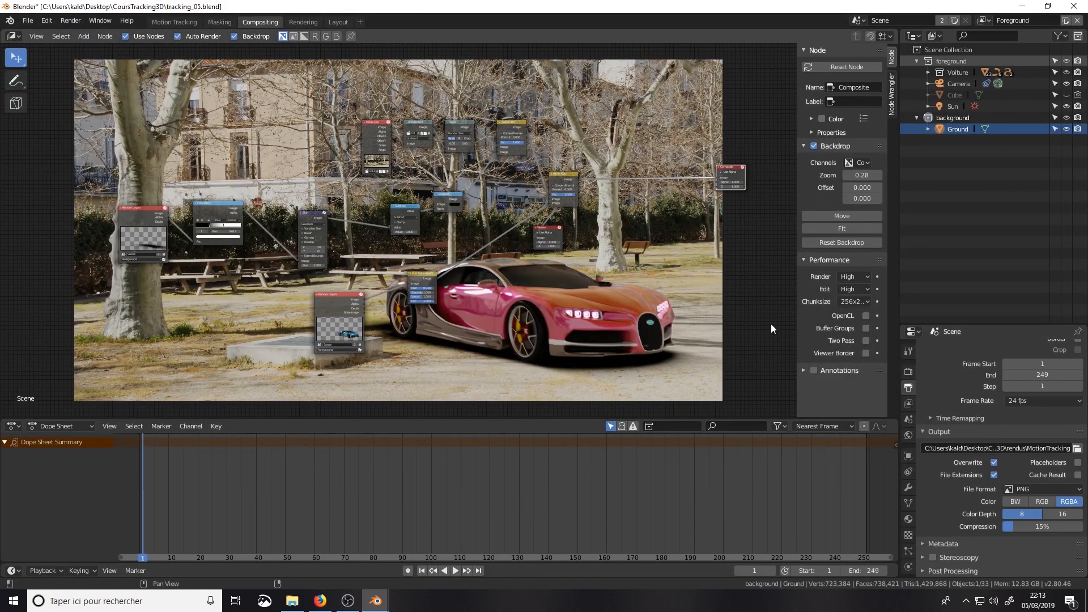
{"action": "left_click", "coordinate": [70, 20]}
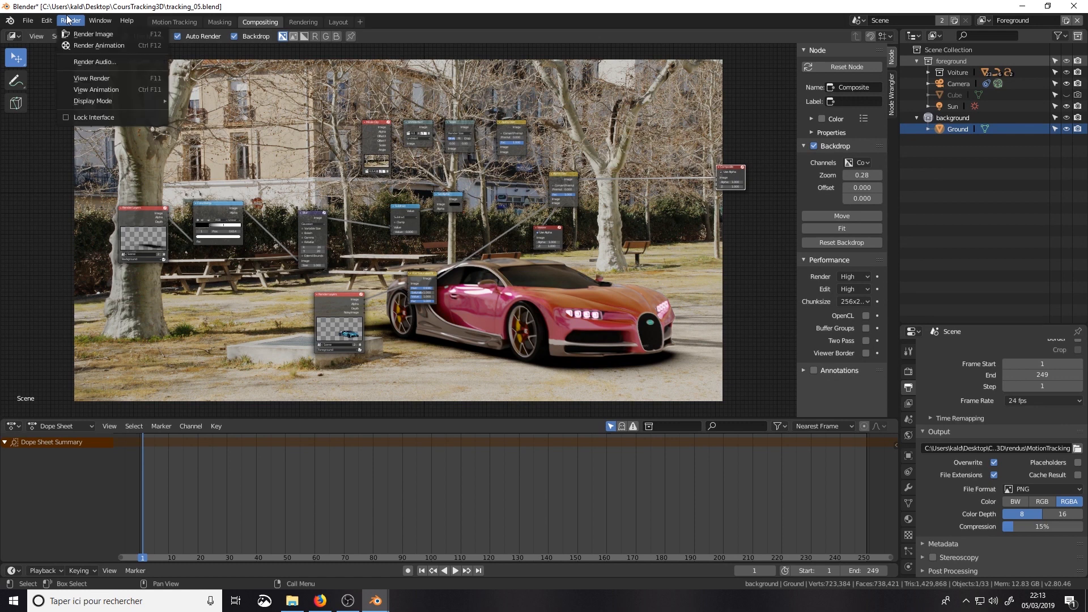
Step: Start rendering the animation, and check the rendus output folder inside CoursTracking3D on the desktop in File Explorer
{"action": "left_click", "coordinate": [82, 45]}
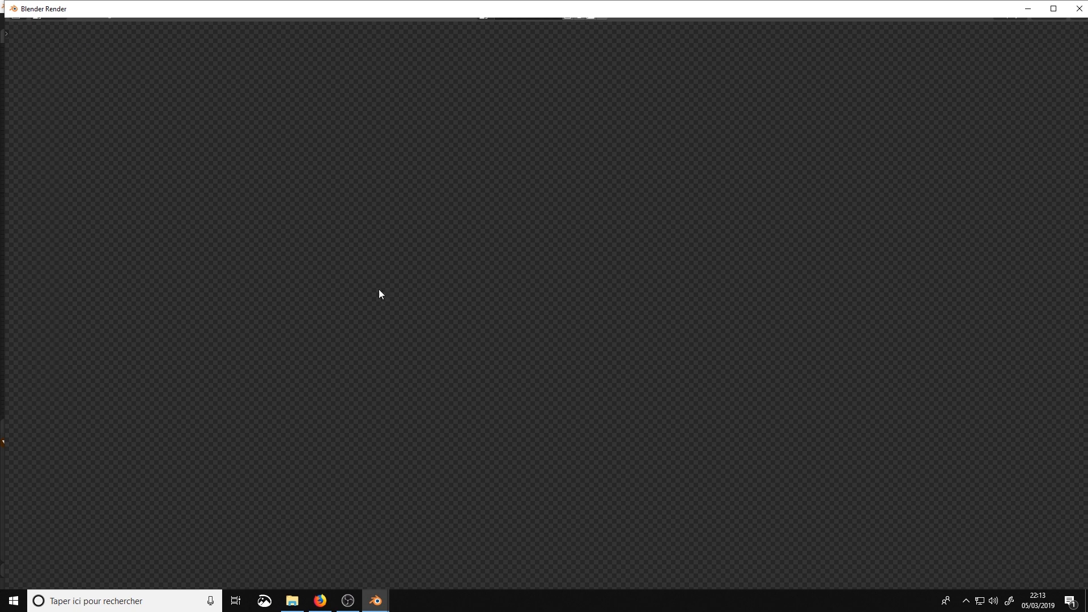
{"action": "left_click", "coordinate": [292, 601]}
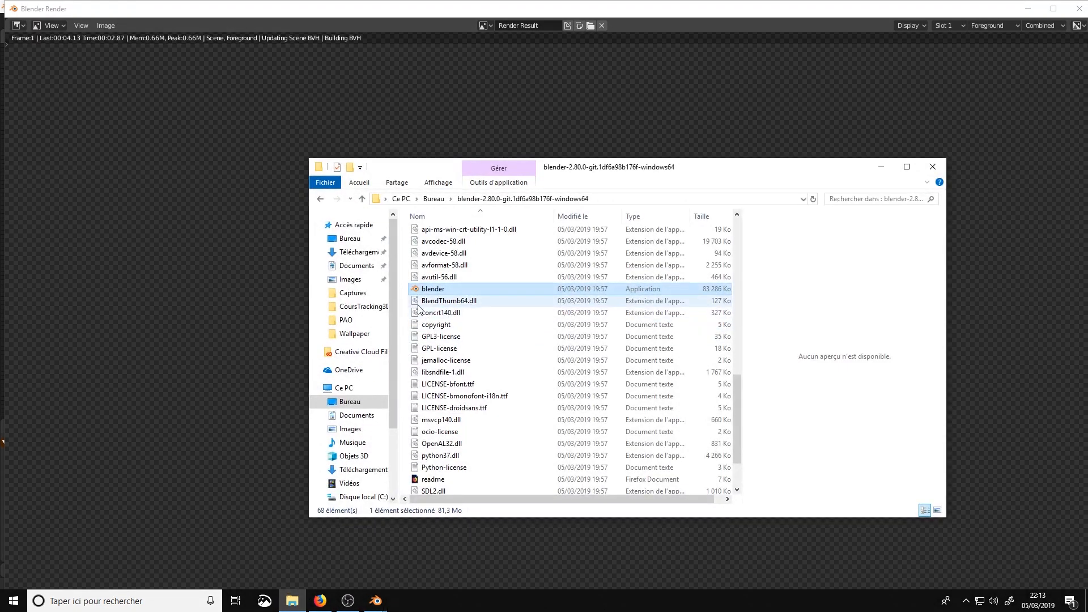
{"action": "left_click", "coordinate": [349, 403]}
{"action": "double_click", "coordinate": [432, 248]}
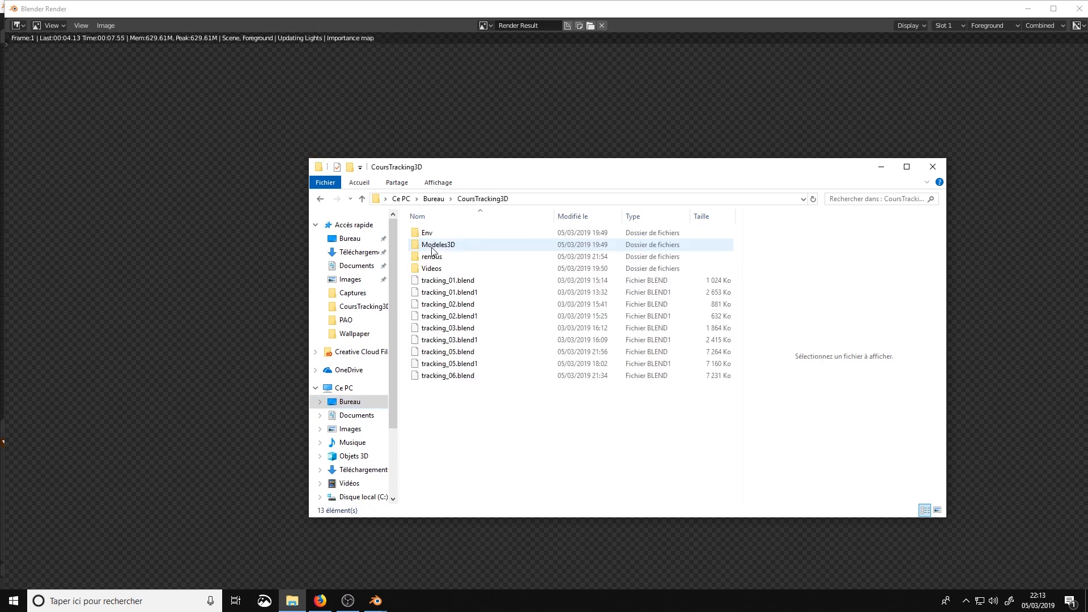
{"action": "double_click", "coordinate": [433, 258]}
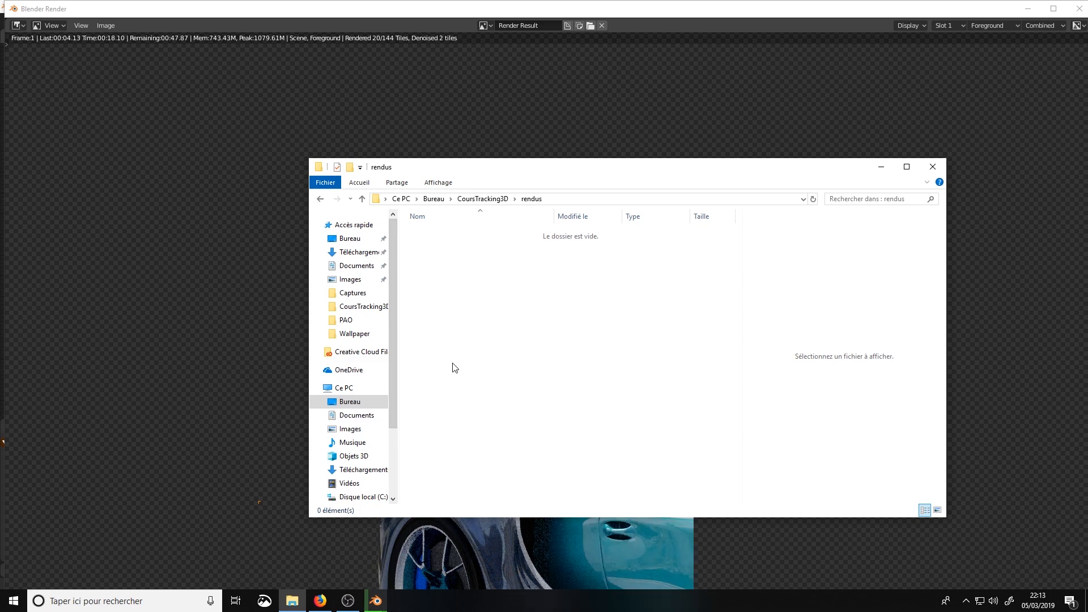
{"action": "left_click", "coordinate": [881, 169]}
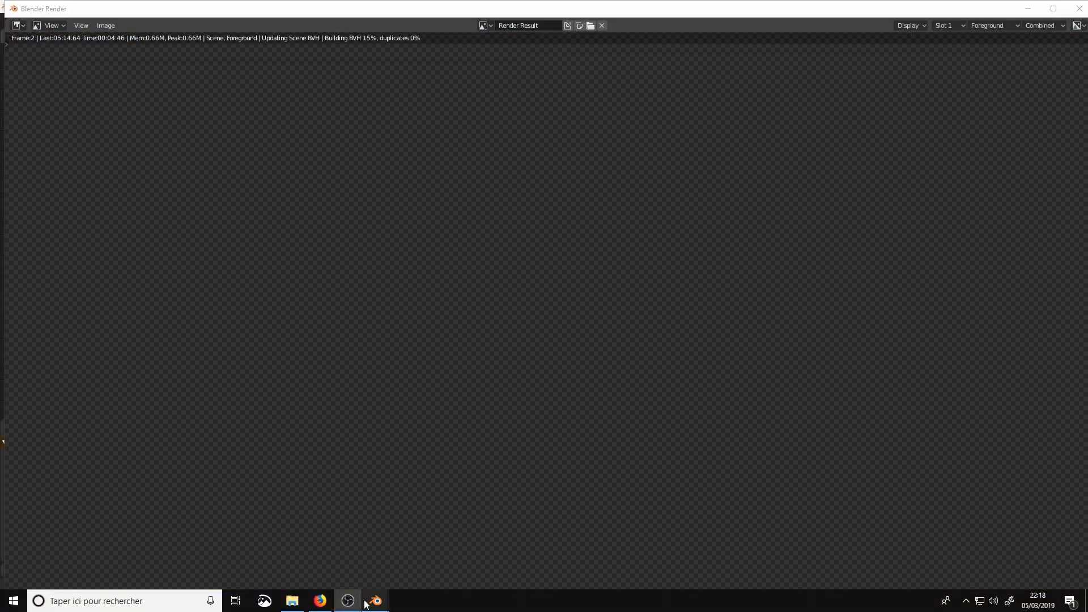
Step: Switch to File Explorer and open the rendered frame MotionTracking0001.png in a maximized Photos window to inspect it
{"action": "left_click", "coordinate": [292, 601]}
{"action": "left_click", "coordinate": [462, 235]}
{"action": "double_click", "coordinate": [460, 233]}
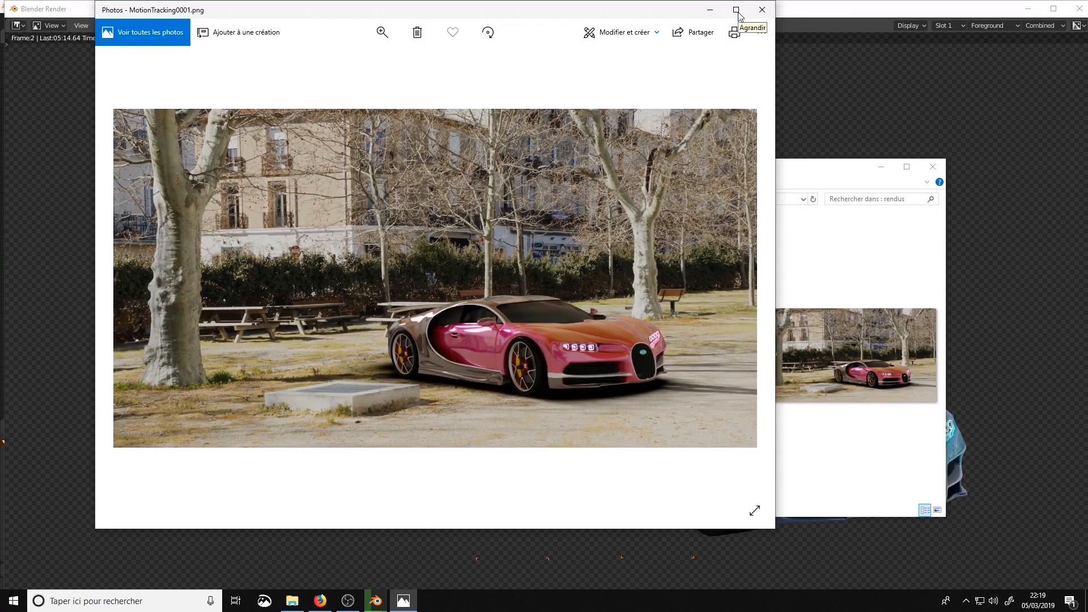
{"action": "left_click", "coordinate": [737, 10]}
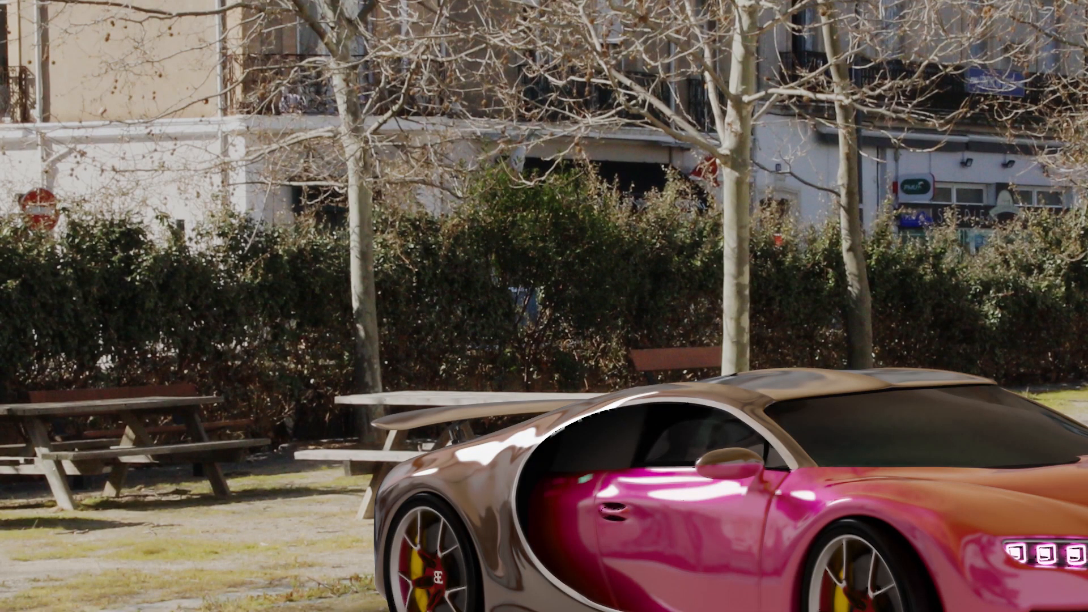